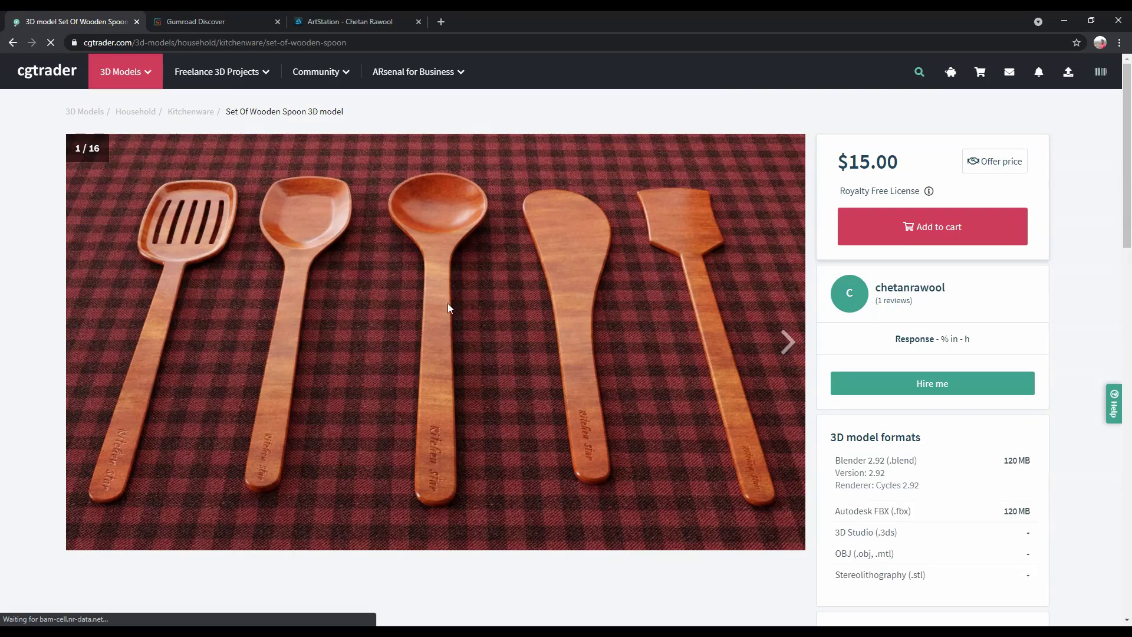
Browse the render and wireframe images of the Set Of Wooden Spoon 3D model.
scroll(448, 307, "down", 5)
scroll(290, 372, "up", 5)
left_click(789, 342)
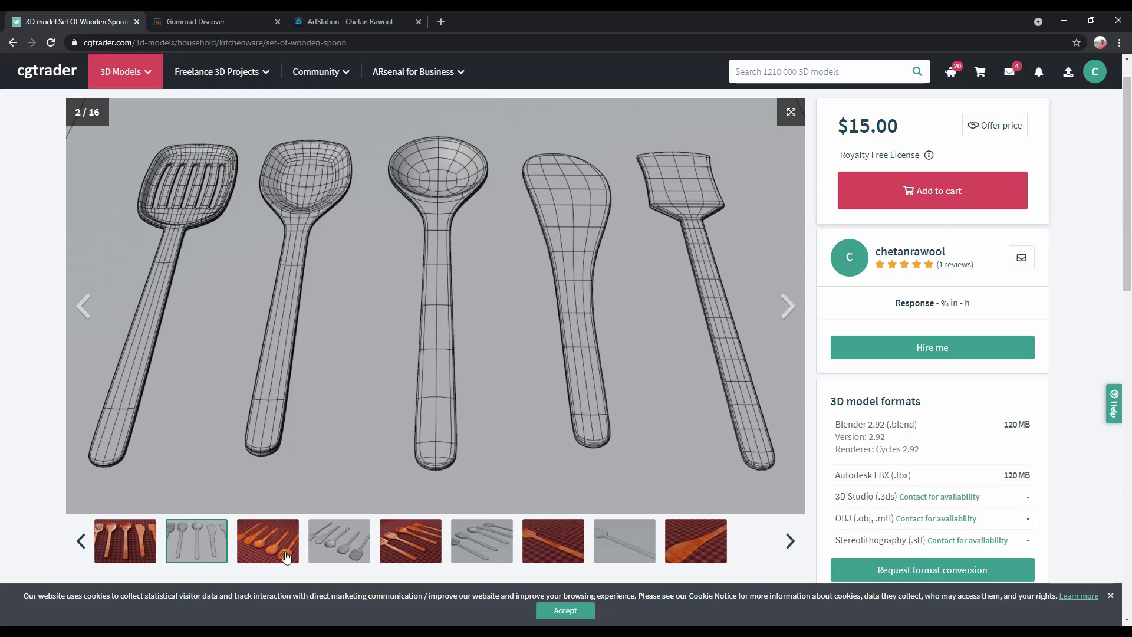
left_click(287, 556)
left_click(316, 548)
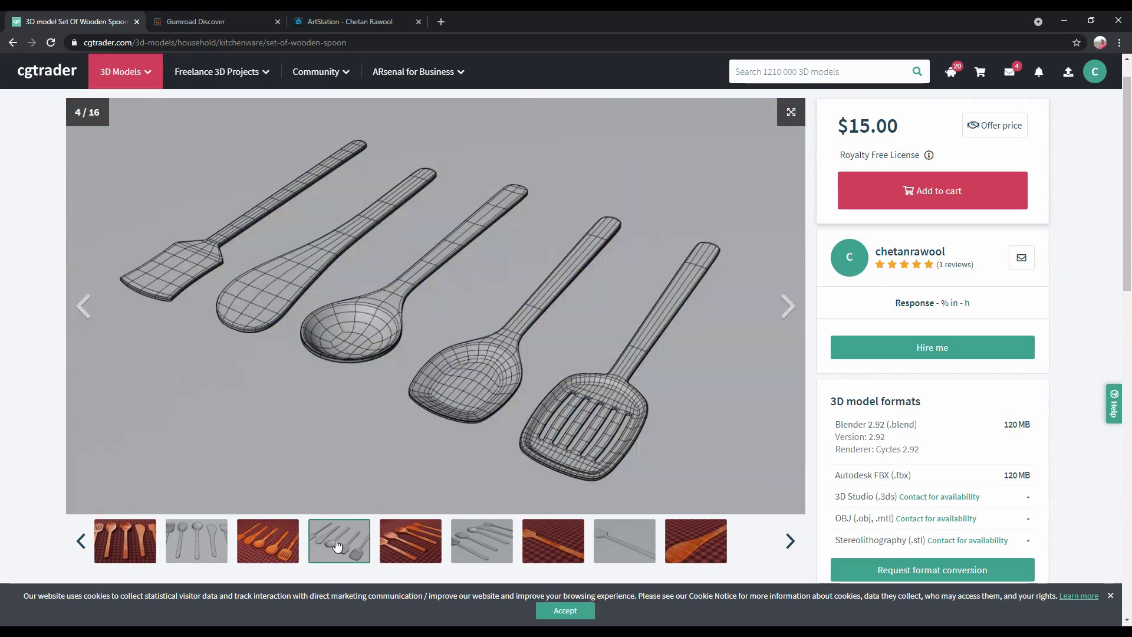
left_click(789, 307)
left_click(789, 307)
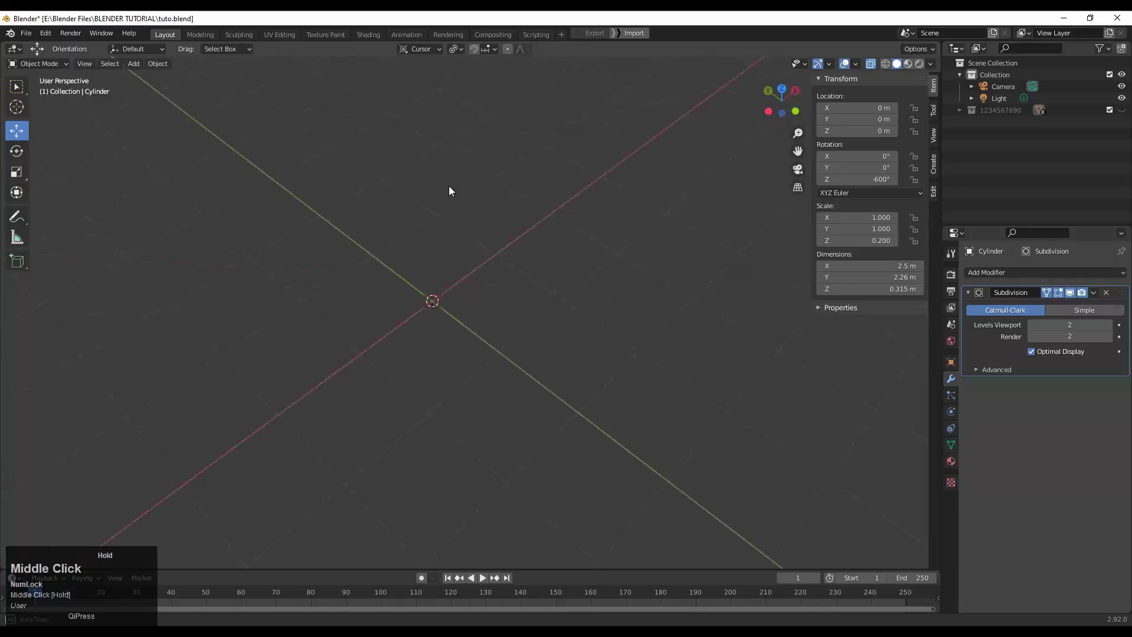
Switch to Blender and save the open file tuto.blend.
middle_click_drag(450, 190, 452, 235)
key("ctrl+s")
scroll(467, 306, "up", 1)
scroll(452, 234, "down", 1)
Add a mesh cylinder at the origin with 8 vertices.
key("shift+a")
mouse_move(451, 231)
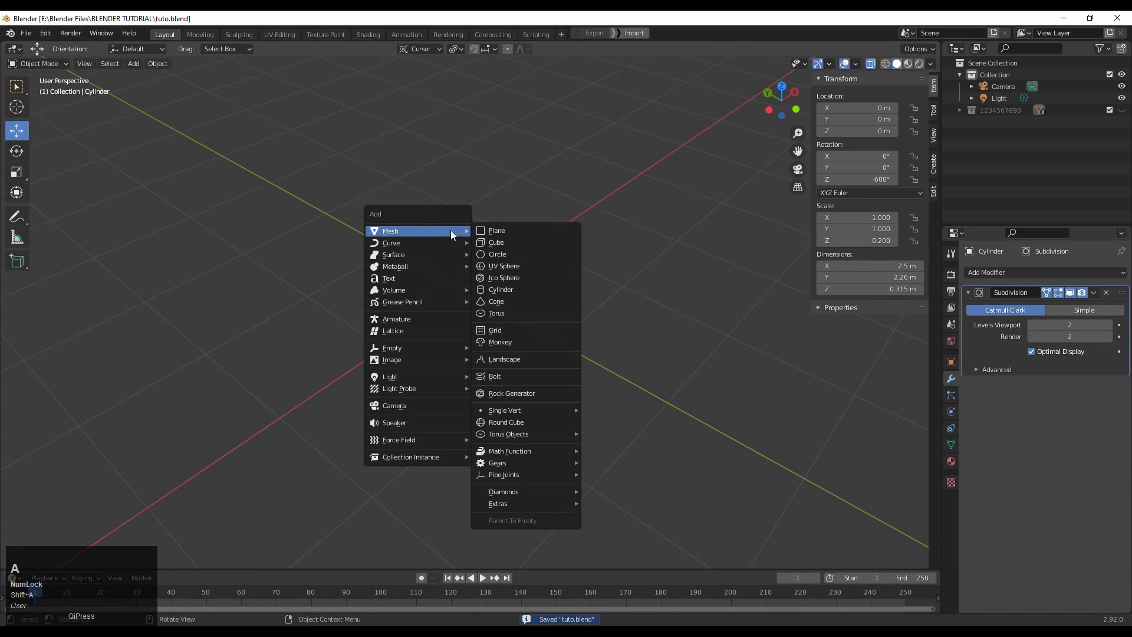
left_click(487, 291)
scroll(487, 292, "down", 2)
left_click(149, 419)
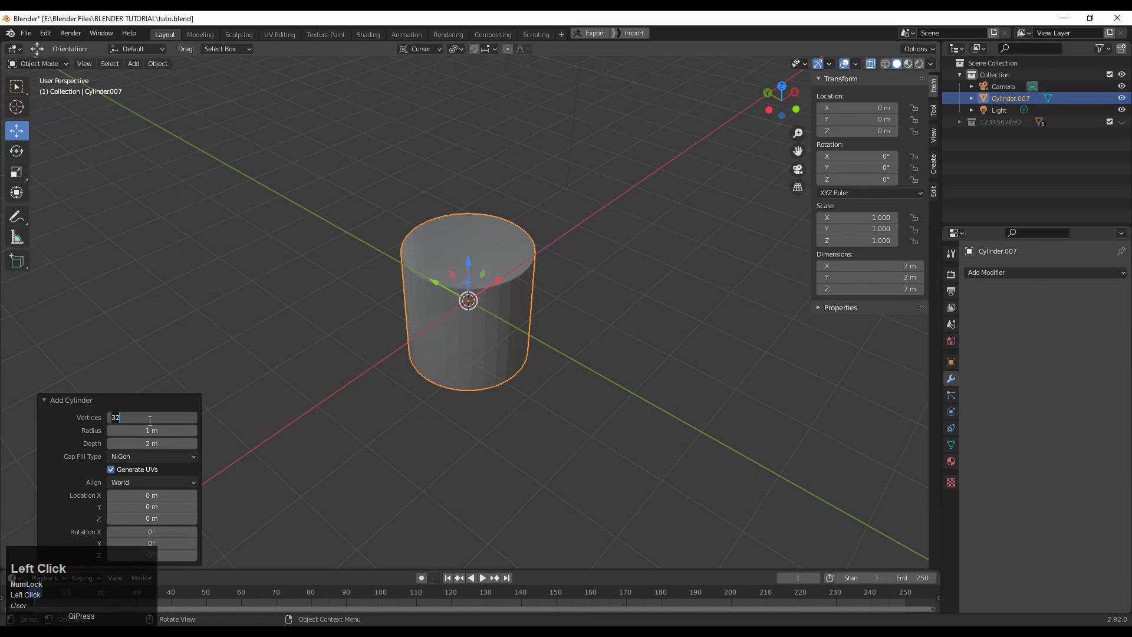
left_click(108, 439)
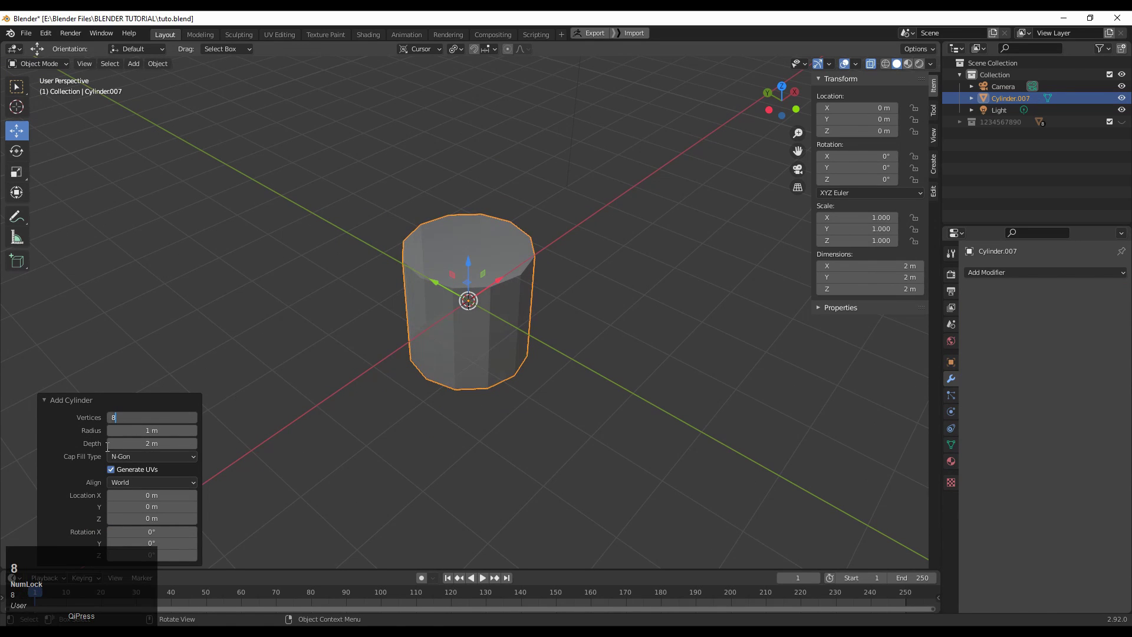
type("8")
left_click(108, 446)
In Edit Mode, connect the two opposite Y-axis vertices across the cylinder's top cap with an edge.
middle_click_drag(529, 263, 723, 151)
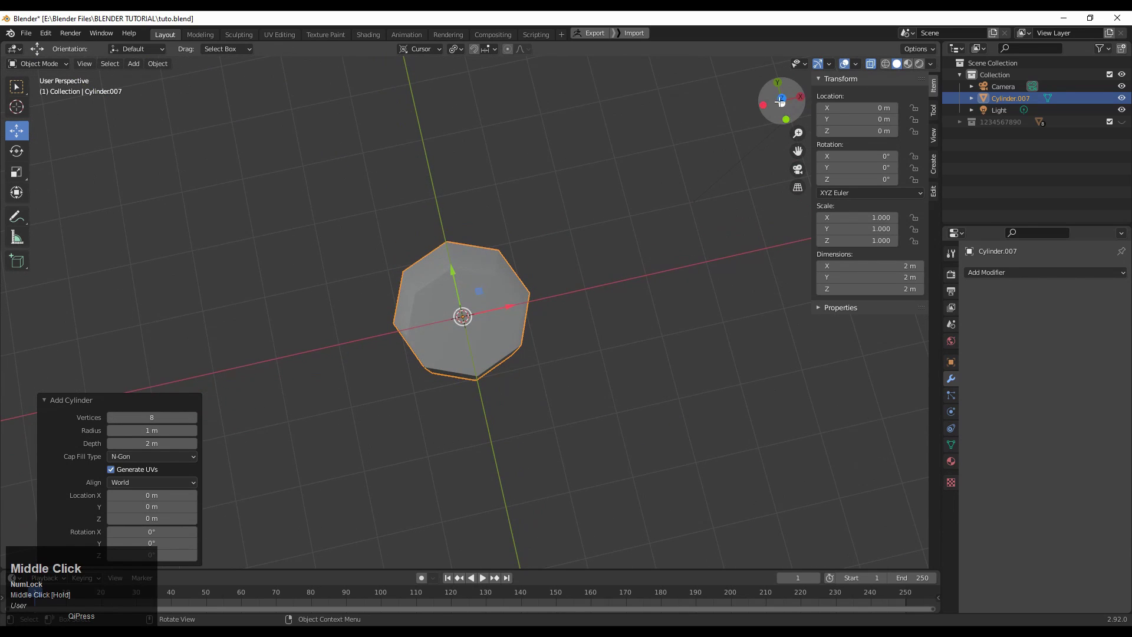
left_click(780, 100)
scroll(570, 281, "up", 3)
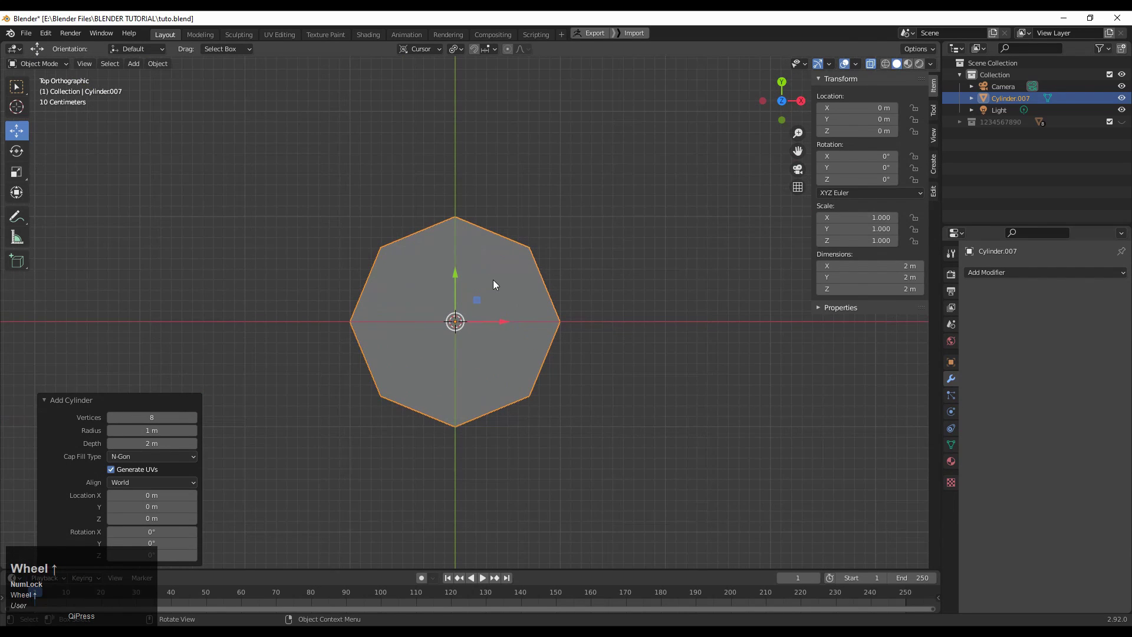
key("Tab")
key("1")
left_click(418, 123)
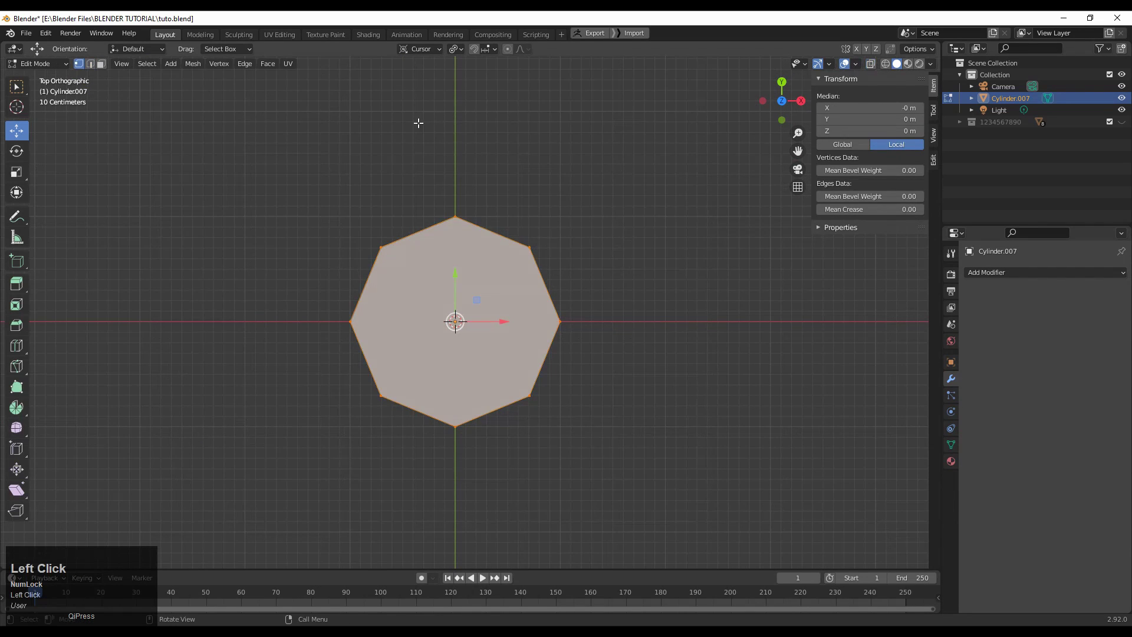
left_click(449, 220)
left_click(450, 421, "shift")
middle_click_drag(441, 343, 459, 274)
right_click(459, 274)
left_click(455, 359)
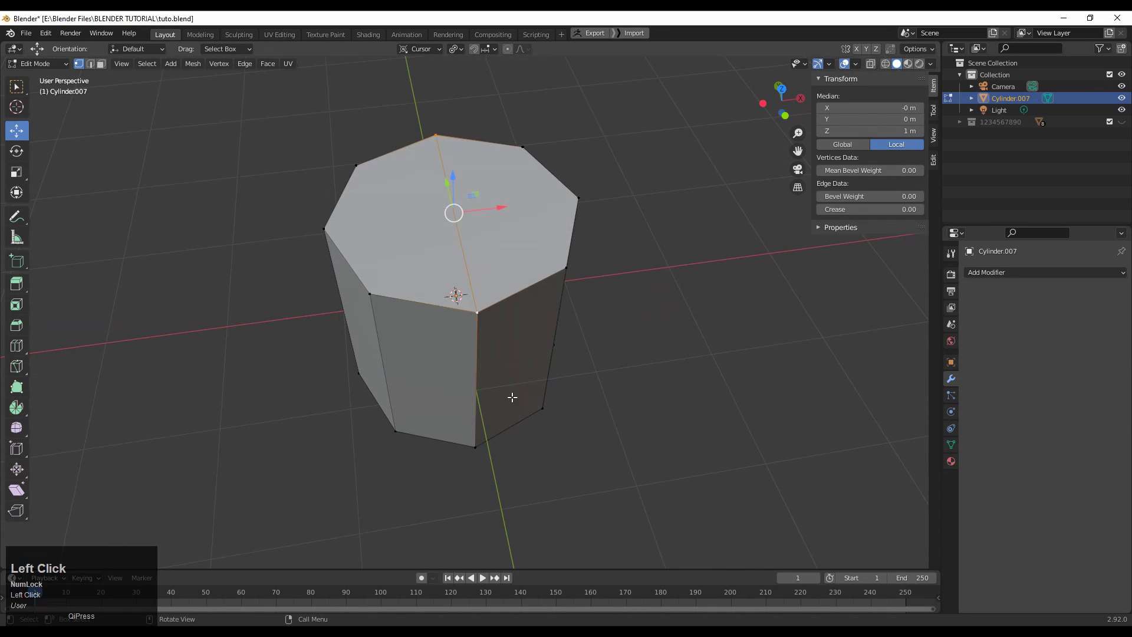
Connect the matching opposite Y-axis vertices across the cylinder's bottom cap with an edge.
middle_click_drag(513, 397, 516, 219)
left_click(486, 230)
left_click(435, 426, "shift")
right_click(444, 360)
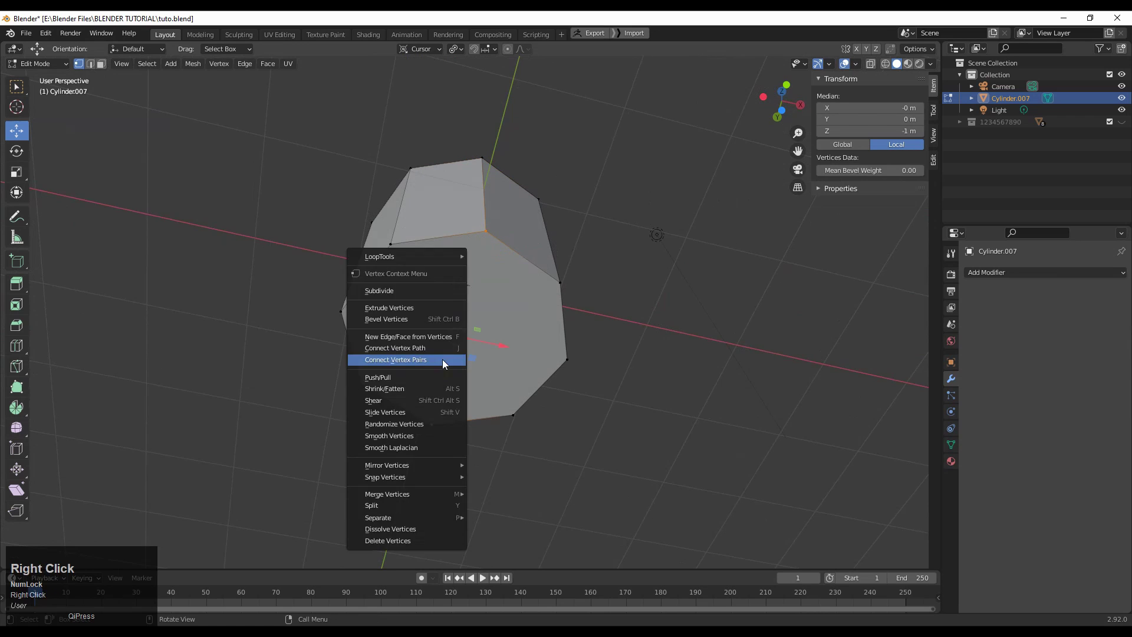
left_click(442, 359)
Select the edge loop running around the cylinder along the Y axis and bevel it into a narrow strip.
key("w")
key("2")
left_click(477, 290, "alt")
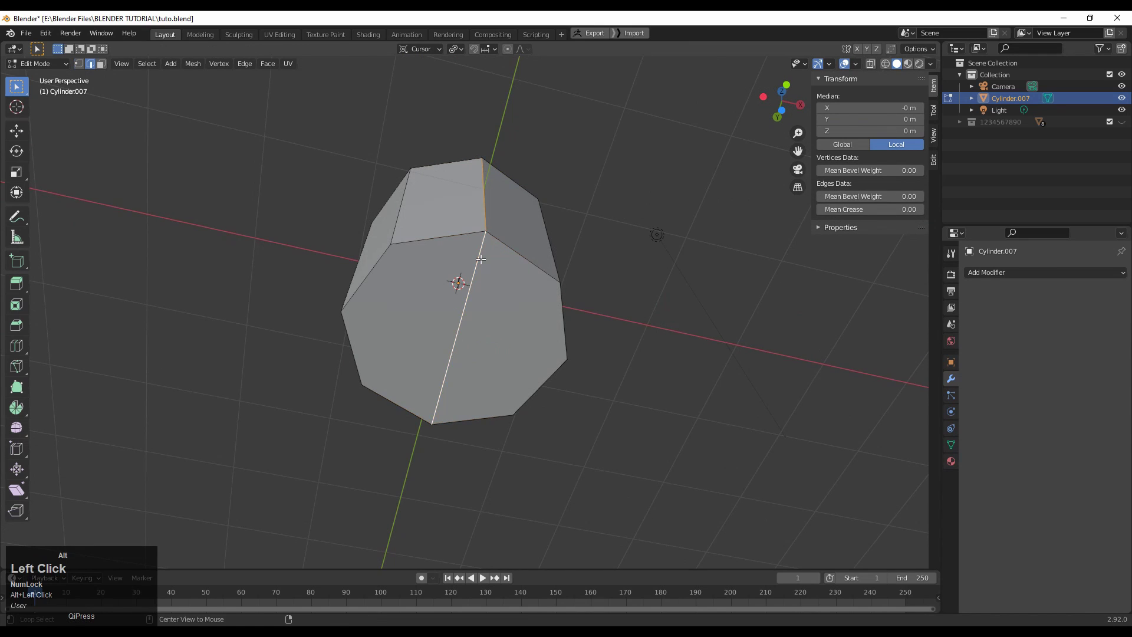
middle_click_drag(498, 248, 714, 128)
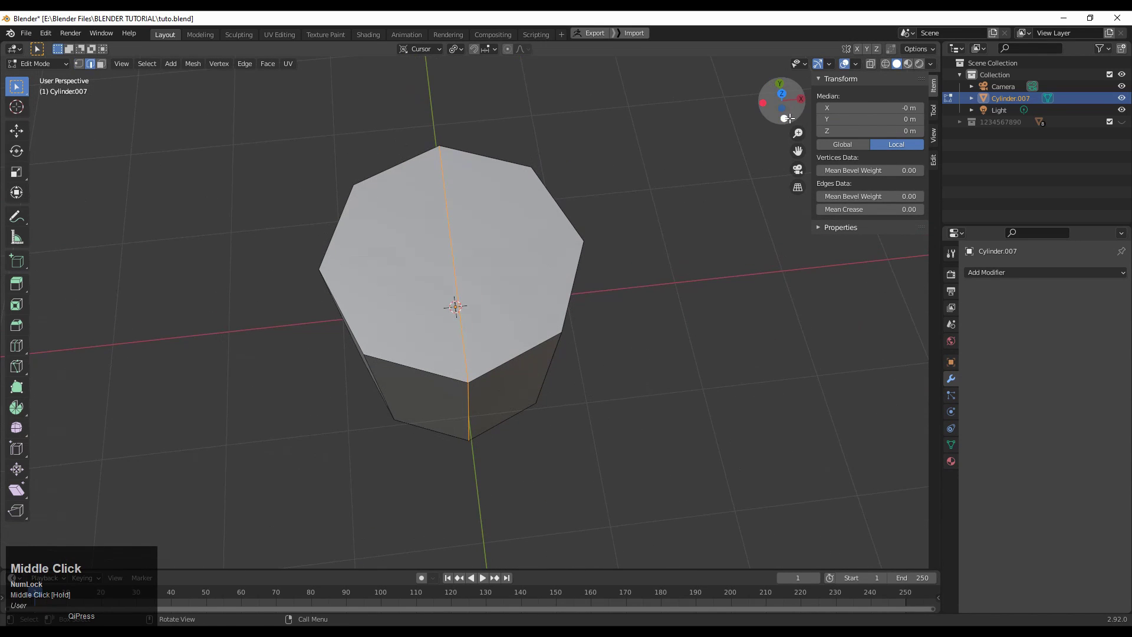
left_click(785, 119)
left_click(781, 84)
left_click(16, 325)
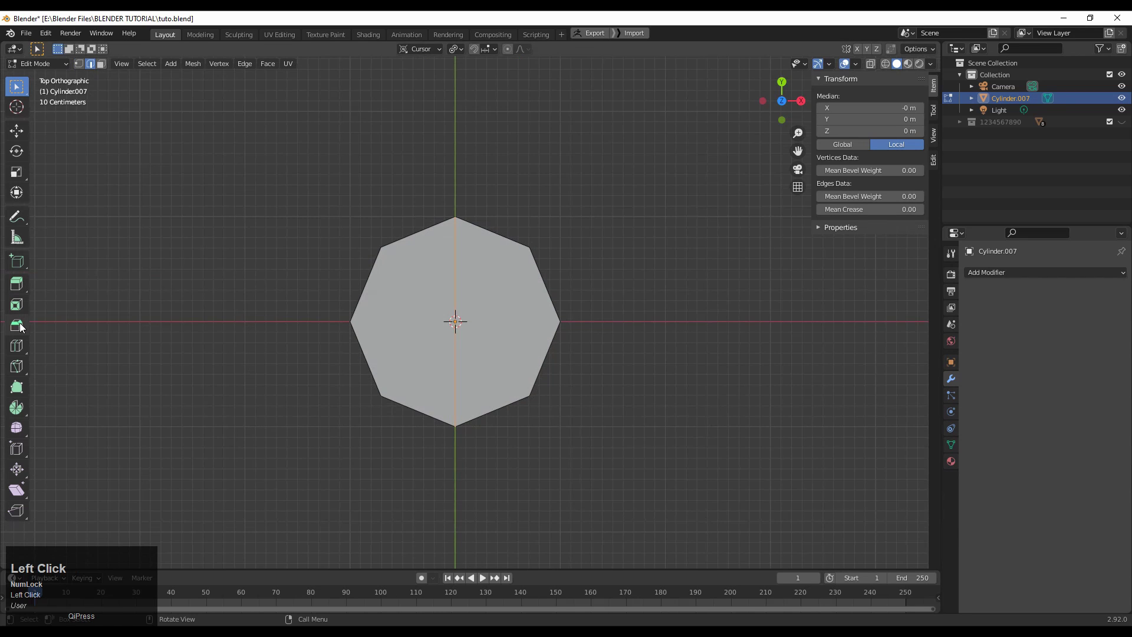
left_click_drag(392, 318, 385, 320, "shift")
Connect the two opposite X-axis vertices across the top cap, crossing the narrow bevelled strip.
key("1")
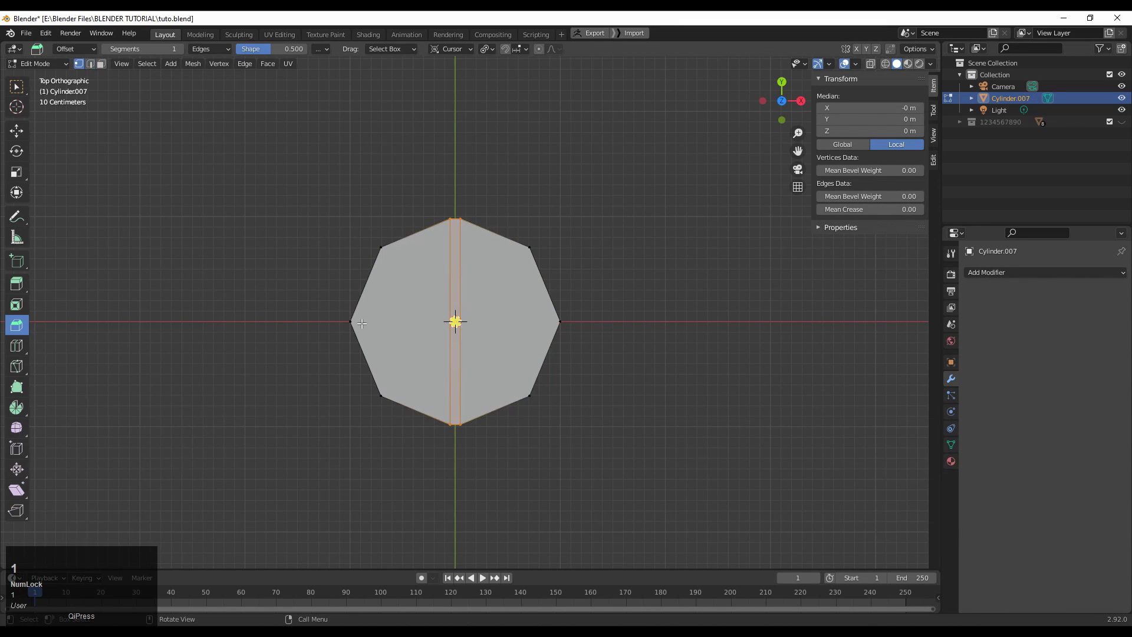
left_click(358, 322)
left_click(562, 322, "shift")
right_click(495, 320)
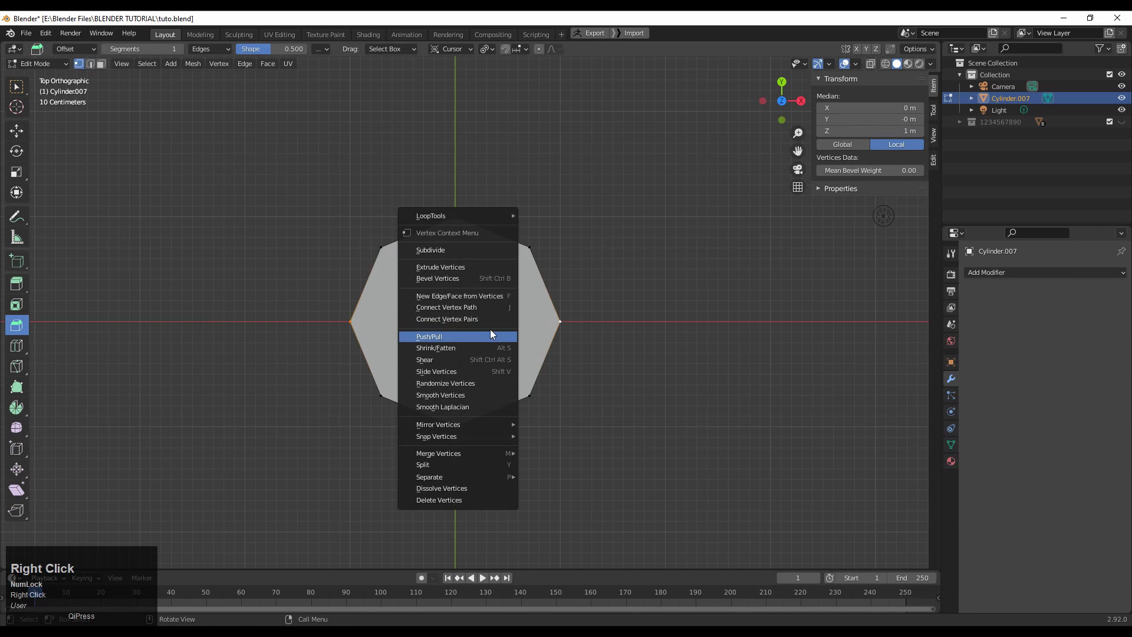
left_click(490, 329)
Connect the two opposite X-axis vertices across the bottom cap in the same way.
middle_click_drag(500, 419, 507, 277)
left_click(344, 294)
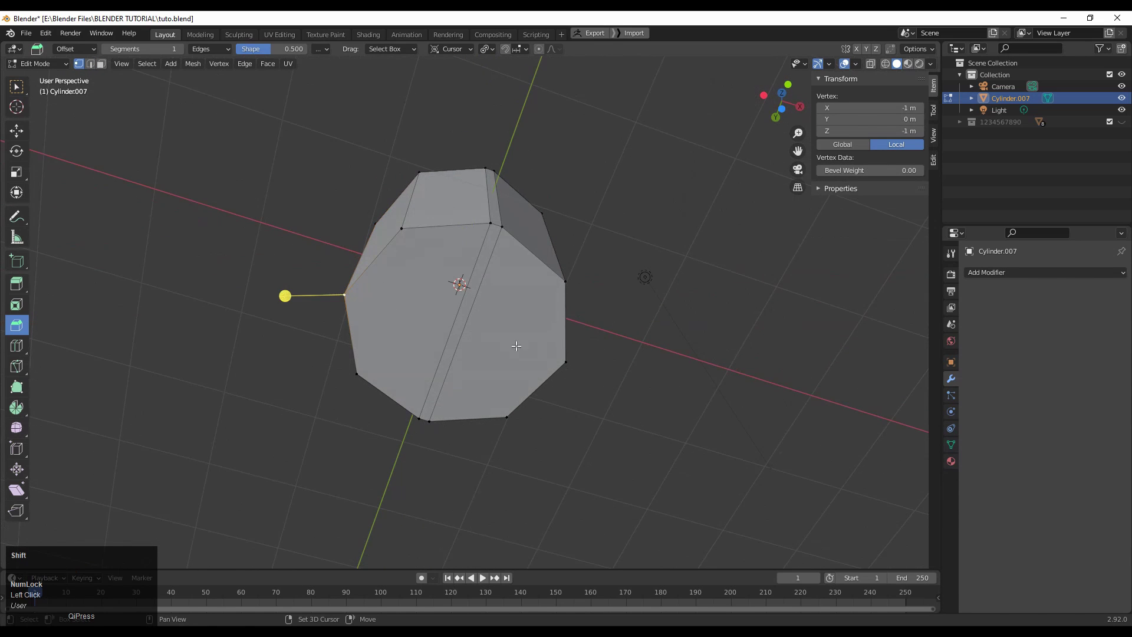
left_click(566, 362, "shift")
right_click(512, 334)
left_click(511, 334)
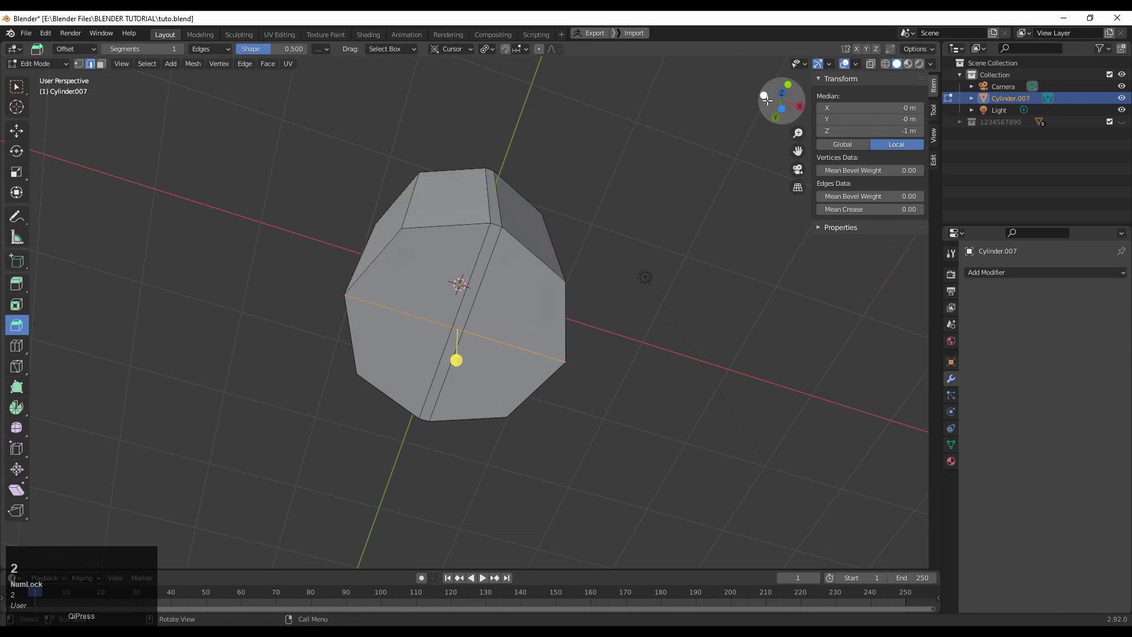
Rotate the whole mesh by -90° in the front view so that the cylinder lies on its side.
left_click(781, 92)
left_click(782, 120)
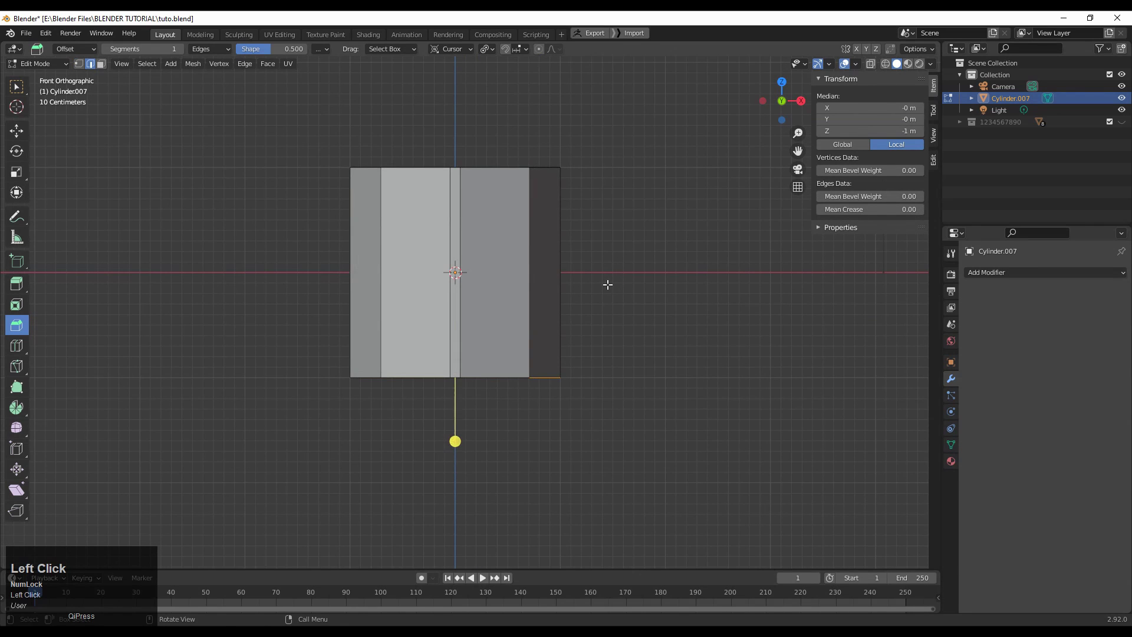
key("a")
key("r")
key("ctrl")
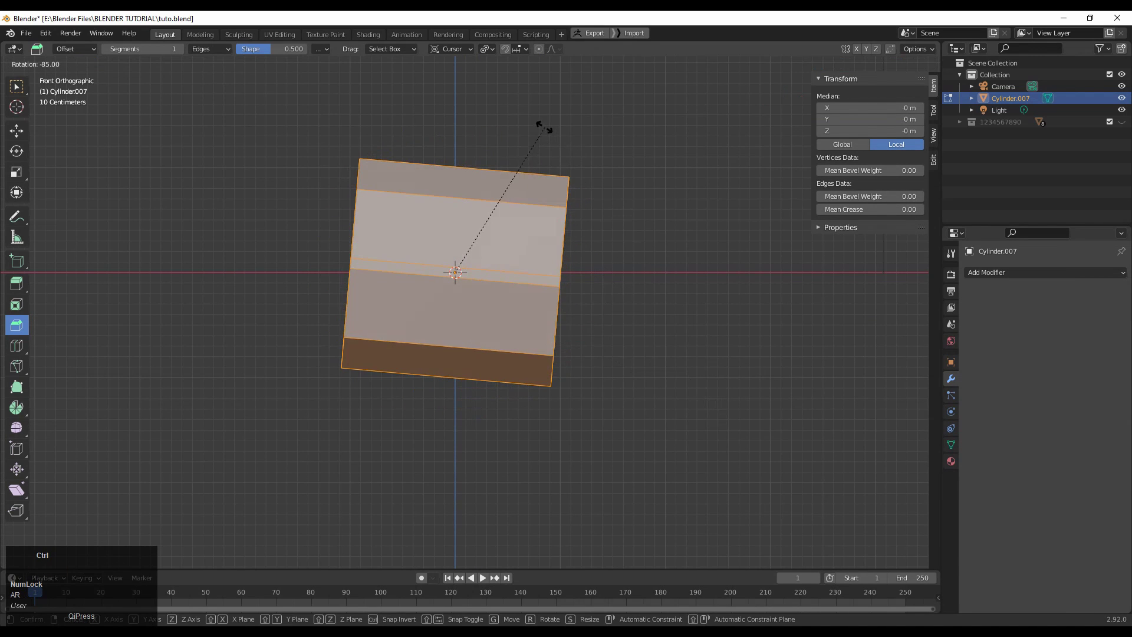
left_click(538, 115)
scroll(512, 170, "down", 2)
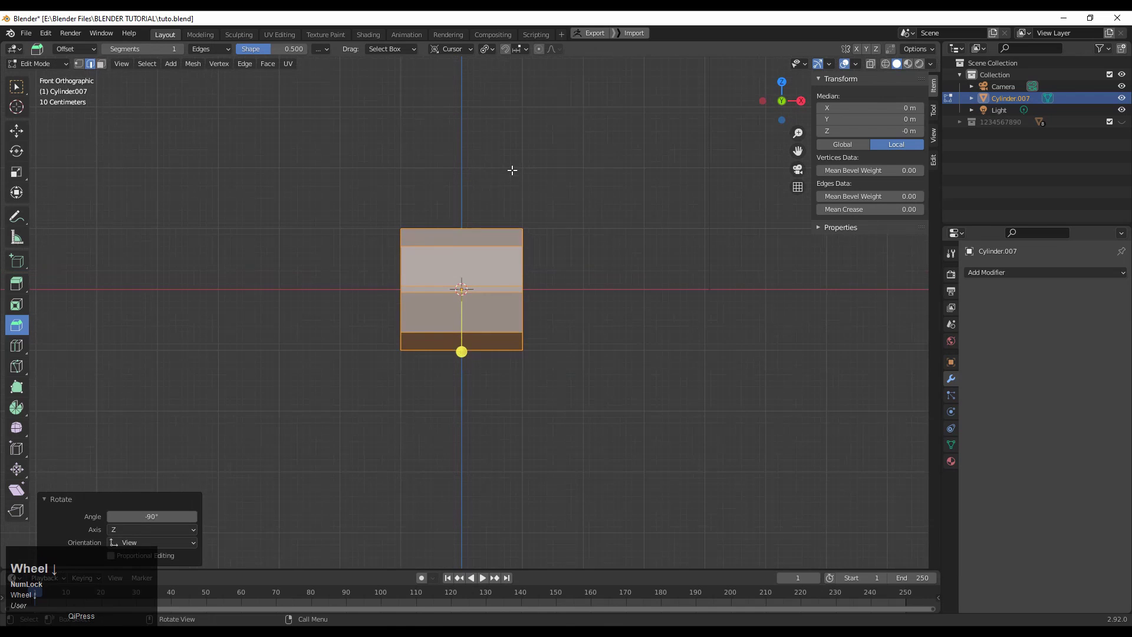
With X-ray on, move the mesh's upper vertices up about 2 m and its lower vertices down 3 m.
left_click(16, 131)
key("1")
left_click(871, 65)
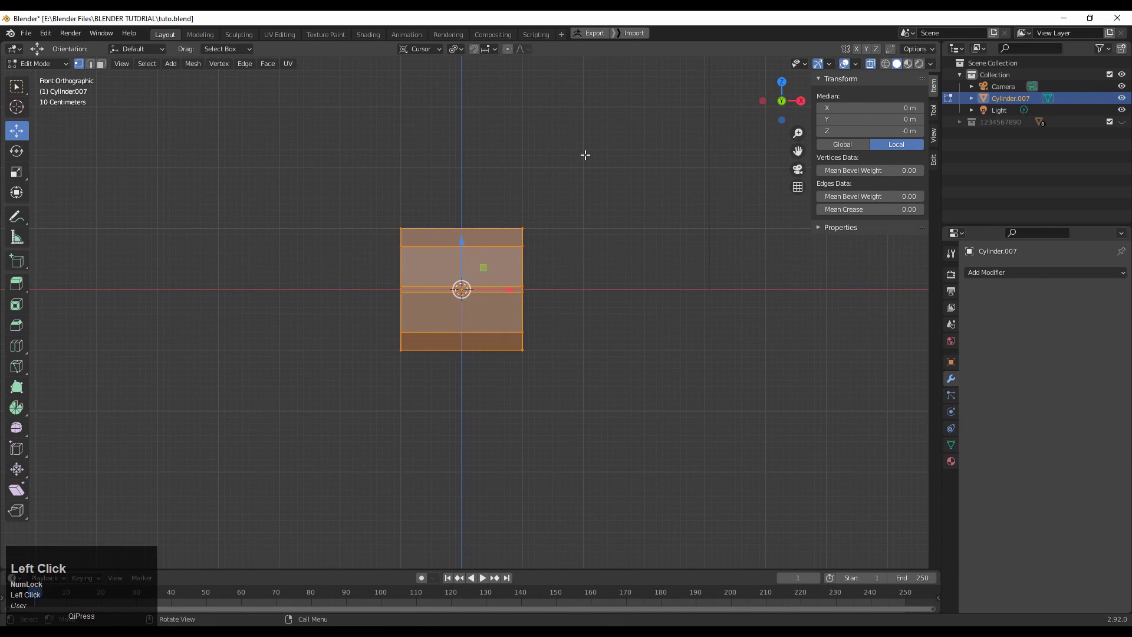
left_click_drag(586, 154, 343, 288)
left_click_drag(462, 220, 479, 98)
left_click_drag(417, 385, 370, 403)
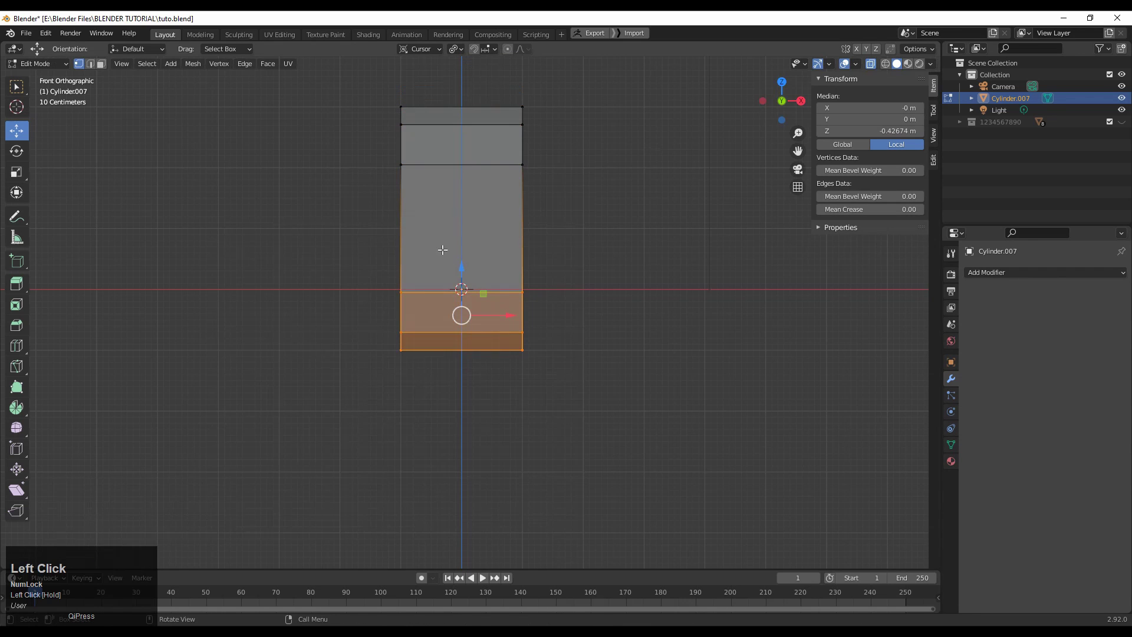
left_click_drag(460, 274, 450, 459)
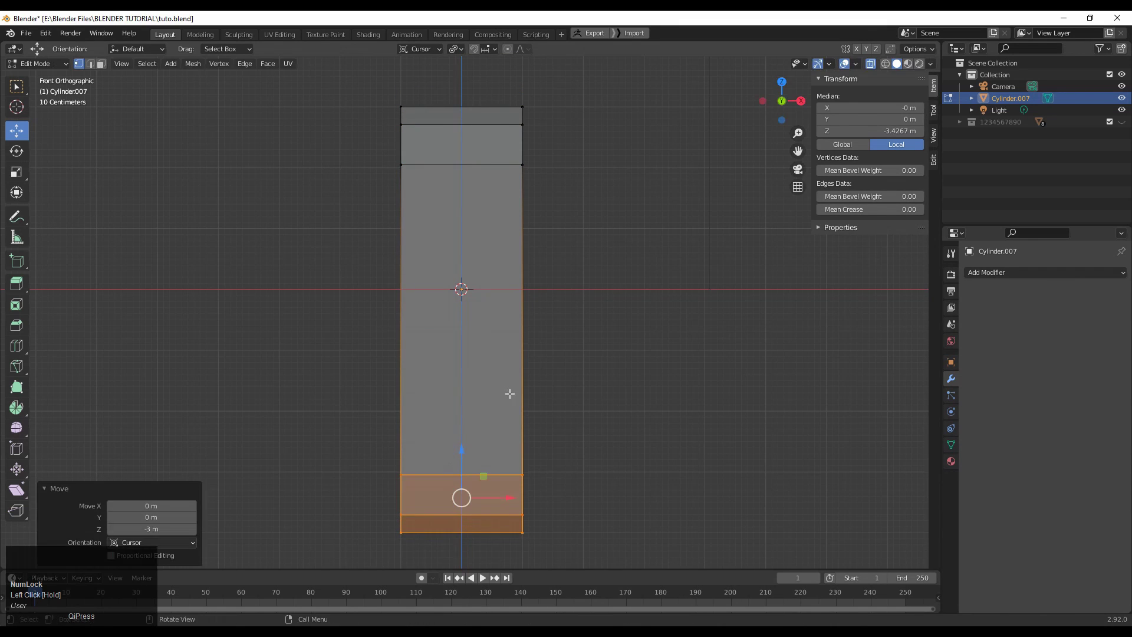
Select all faces of the flat end on the positive X side and move them 13 m along X.
left_click(870, 64)
middle_click_drag(396, 249, 353, 292)
scroll(483, 224, "up", 3)
left_click(491, 214)
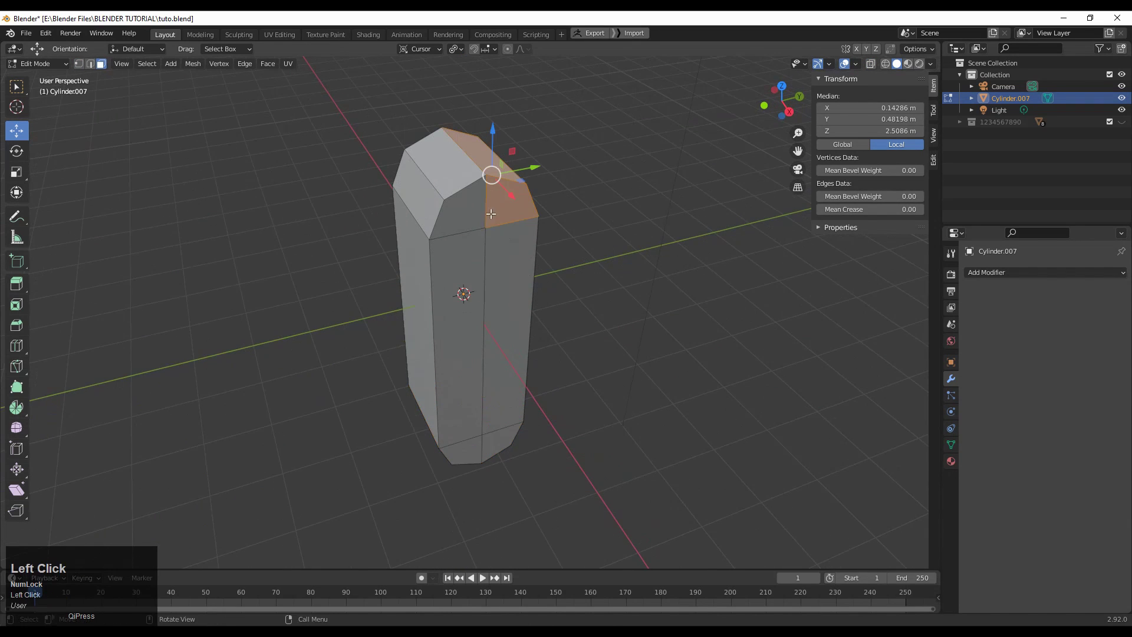
left_click_drag(466, 390, 459, 451)
left_click(764, 106)
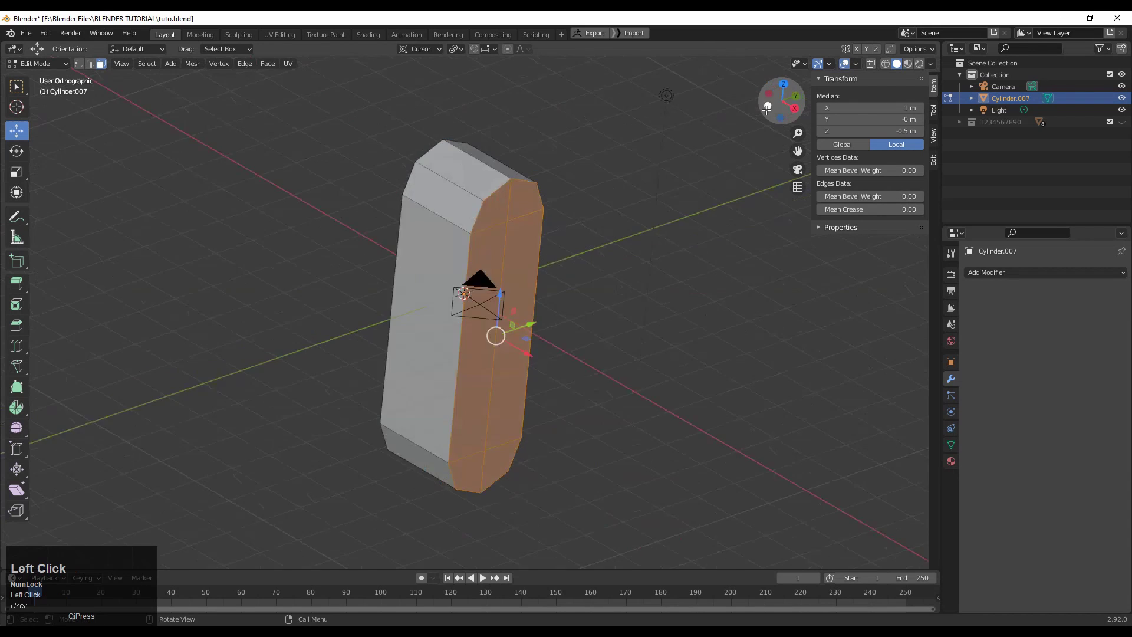
middle_click_drag(530, 215, 447, 215, "shift")
scroll(447, 215, "down", 4)
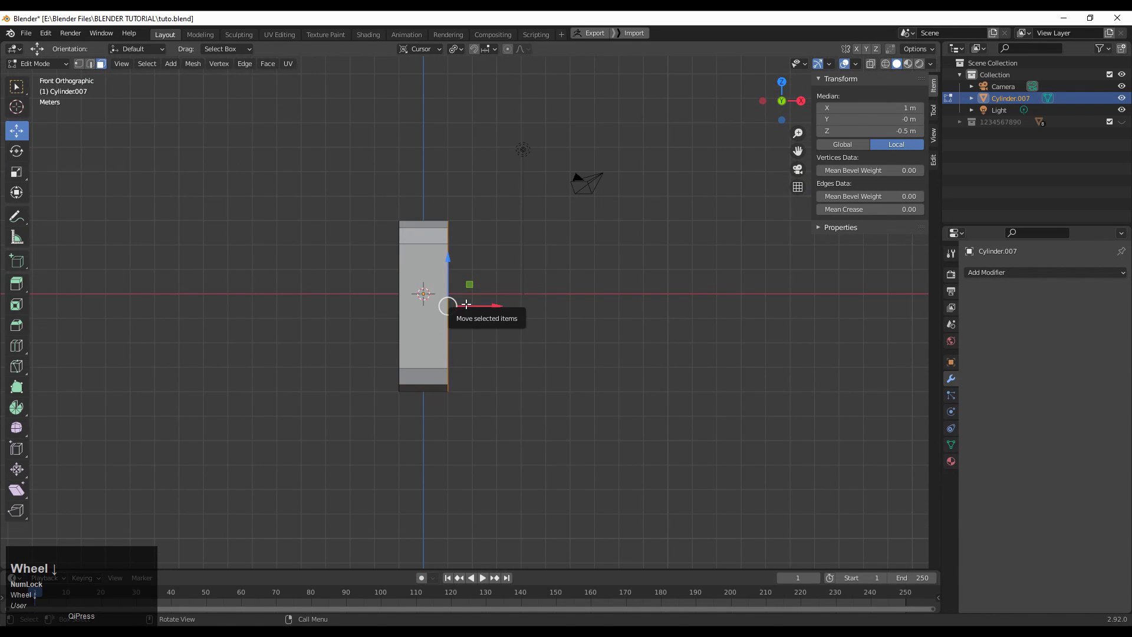
left_click_drag(465, 304, 786, 317, "ctrl")
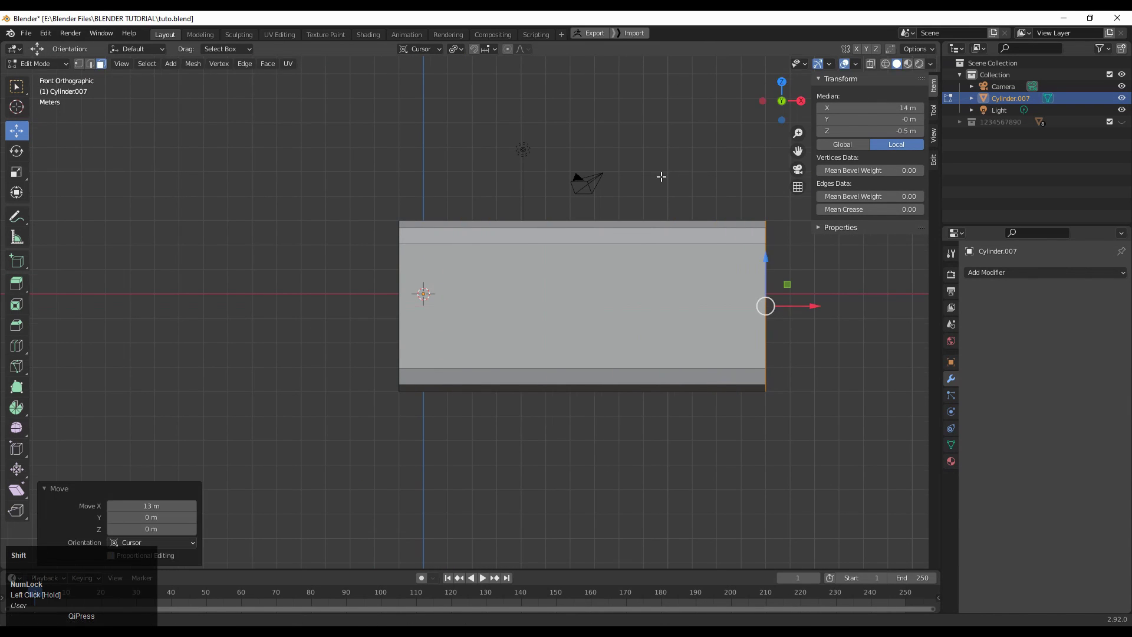
Add a loop cut across the lengthened body near its negative X end with a slide factor of -0.9.
middle_click_drag(662, 176, 535, 188, "shift")
left_click(602, 161)
middle_click_drag(614, 290, 555, 287, "shift")
scroll(646, 284, "up", 2)
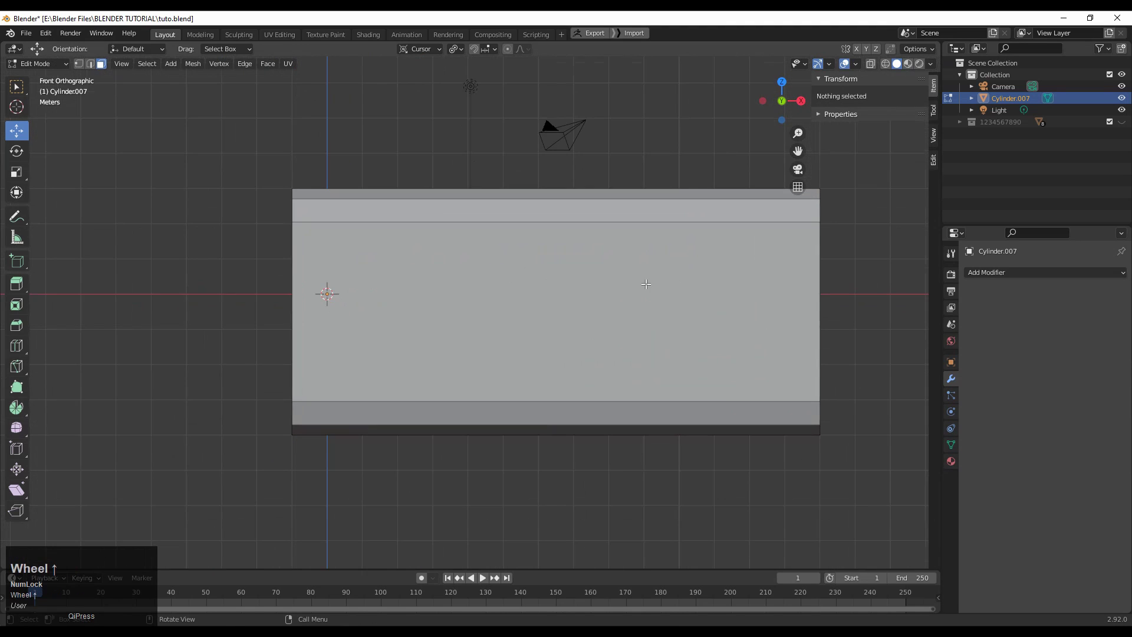
middle_click_drag(383, 198, 343, 170, "shift")
key("ctrl+r")
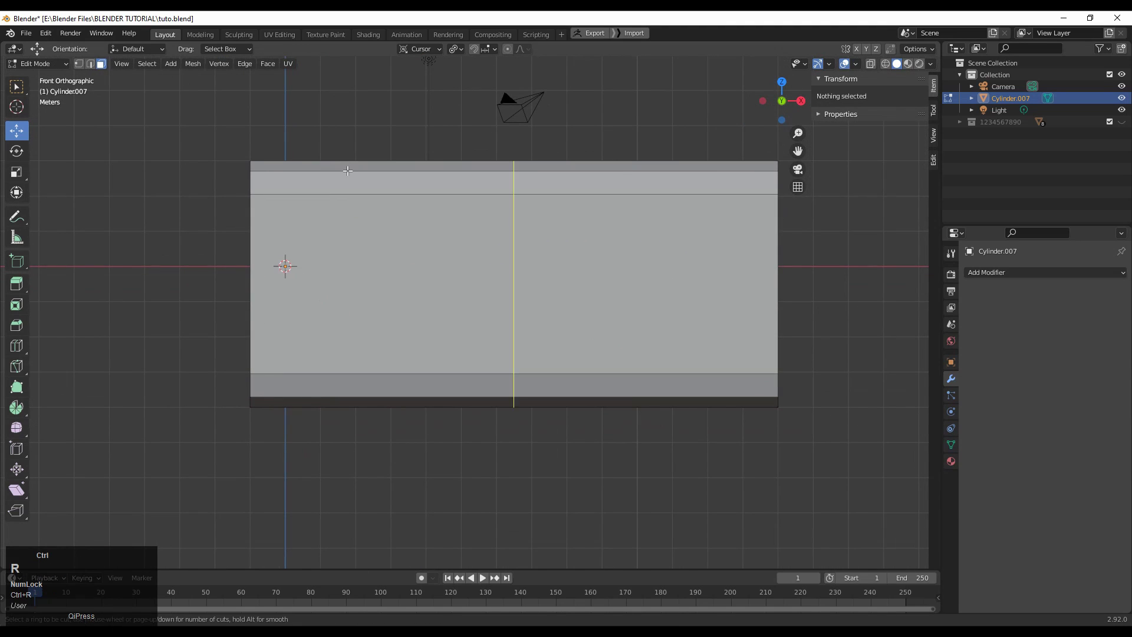
left_click(343, 171)
left_click(118, 171, "ctrl")
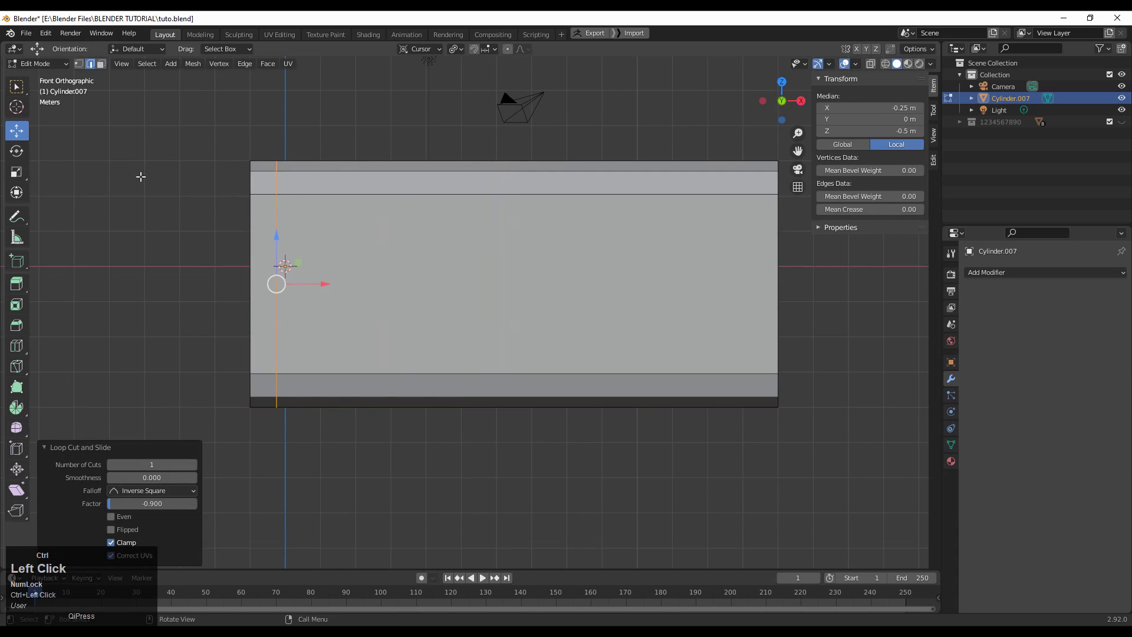
Add a second loop cut near the body's positive X end with a slide factor of 0.9.
middle_click_drag(660, 264, 442, 274, "shift")
key("ctrl+r")
left_click(500, 180, "ctrl")
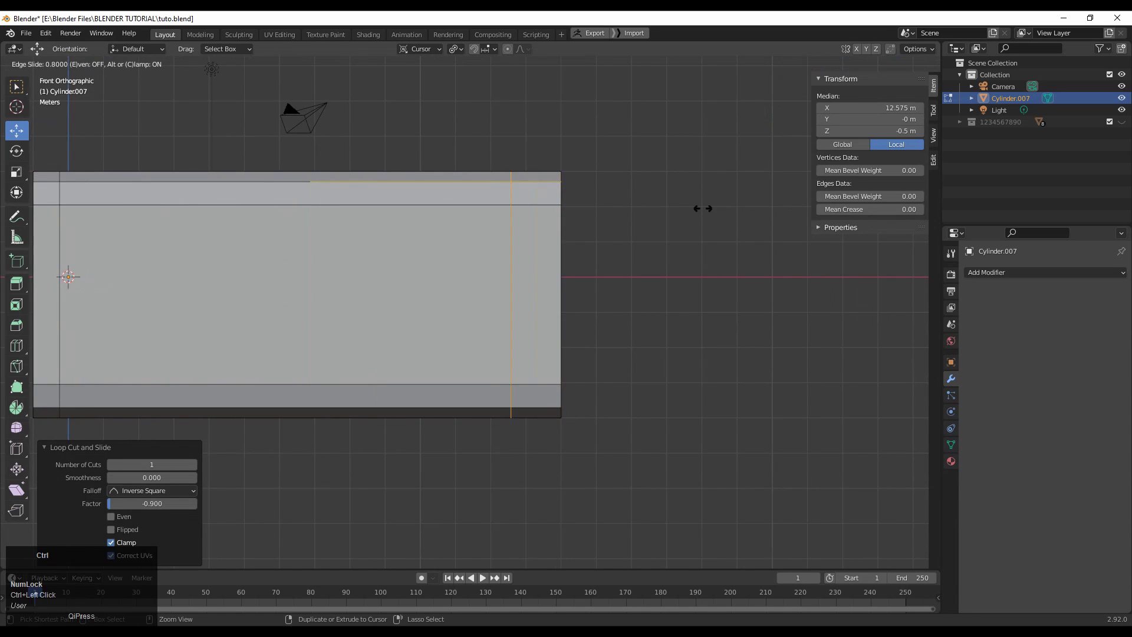
left_click(725, 217)
With X-ray on, extrude the vertices of the negative X end 1 m outward, and pull them back to leave a thin end section.
key("1")
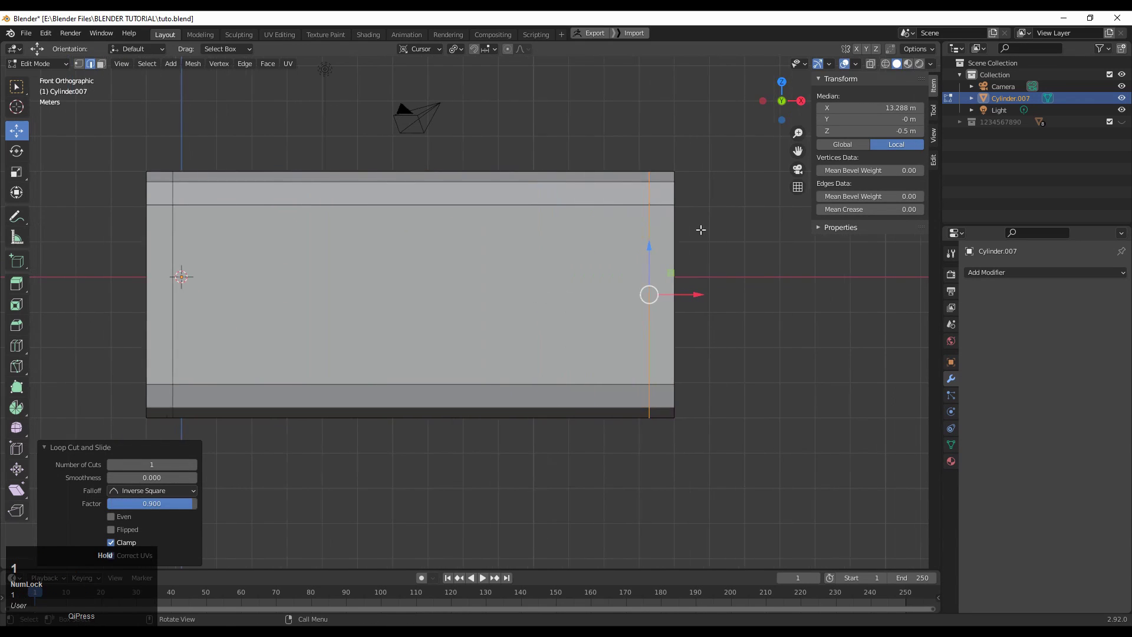
left_click(871, 64)
left_click_drag(640, 133, 671, 519)
left_click_drag(684, 139, 659, 442)
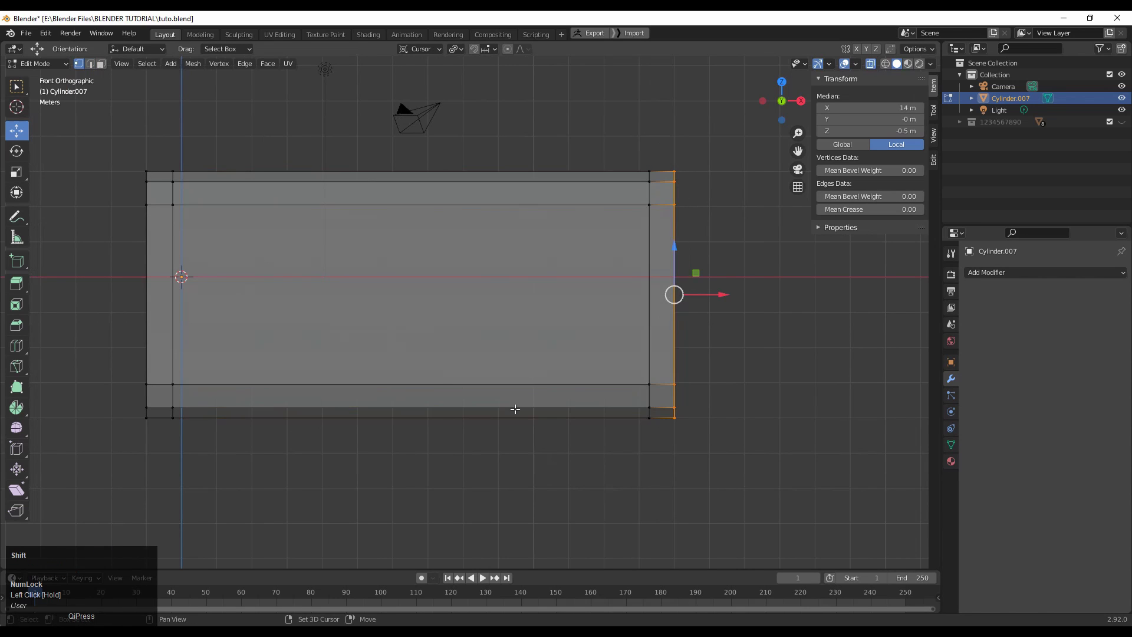
left_click_drag(160, 158, 93, 429, "shift")
middle_click_drag(281, 337, 431, 341, "shift")
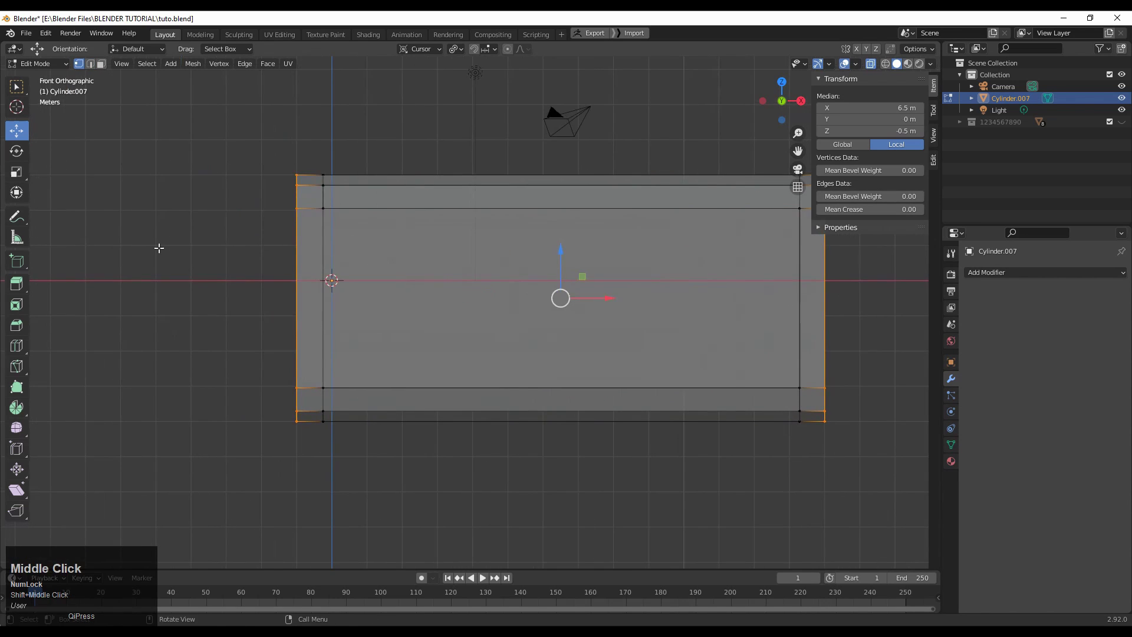
left_click_drag(302, 150, 179, 569)
key("e")
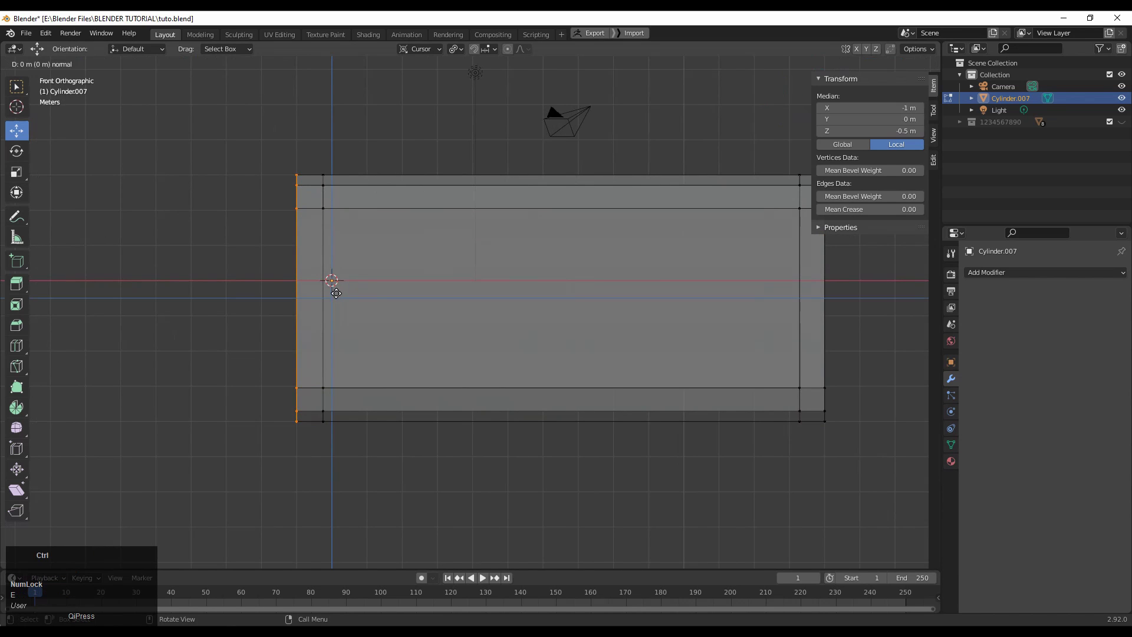
left_click(317, 296, "ctrl")
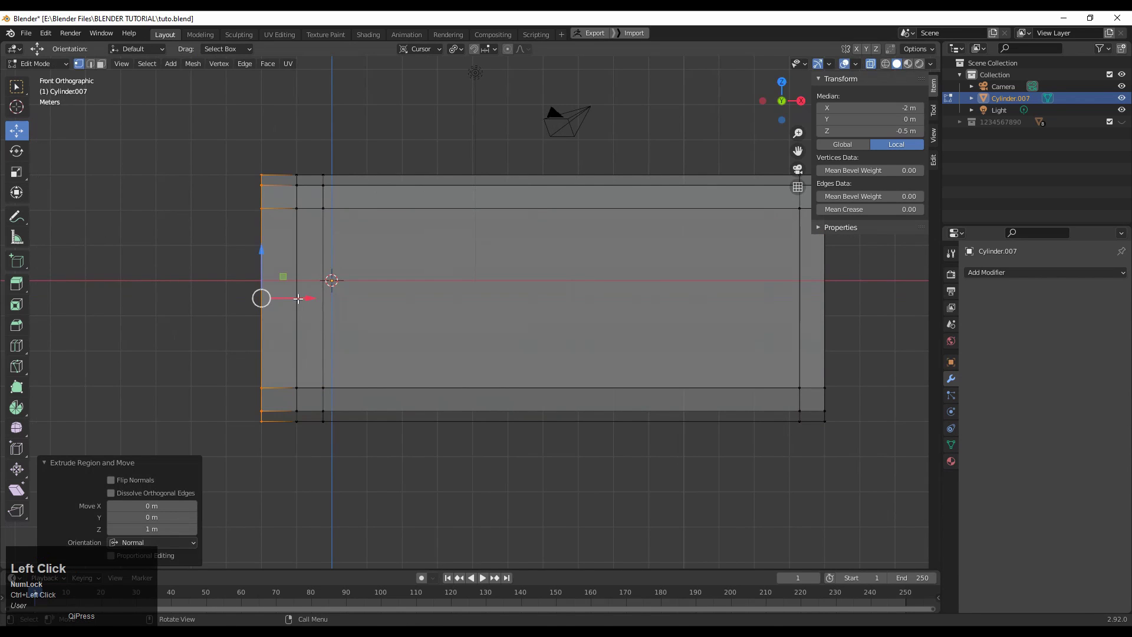
mouse_move(299, 299)
left_mouse_down()
mouse_move(328, 300)
mouse_move(320, 307)
left_mouse_up()
Extrude the vertices of the body's positive X end outward by about 0.3 m to form a matching thin section.
middle_click_drag(422, 342, 210, 346, "shift")
left_click_drag(698, 130, 601, 489)
middle_click_drag(623, 367, 536, 365, "shift")
key("e")
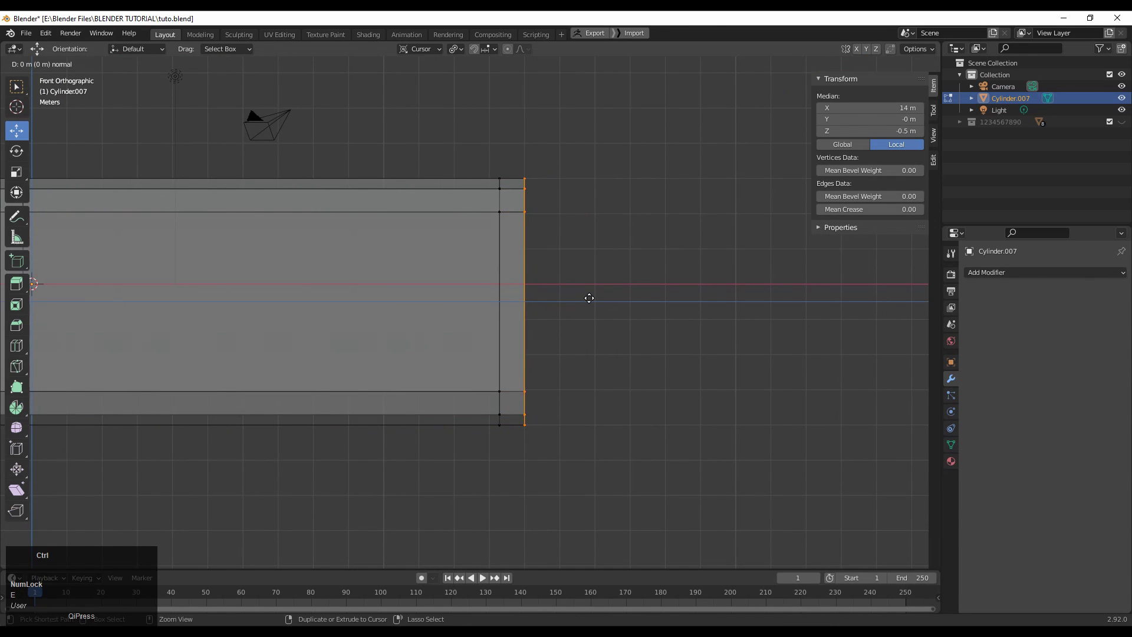
left_click(664, 298)
middle_click_drag(565, 305, 832, 327, "shift")
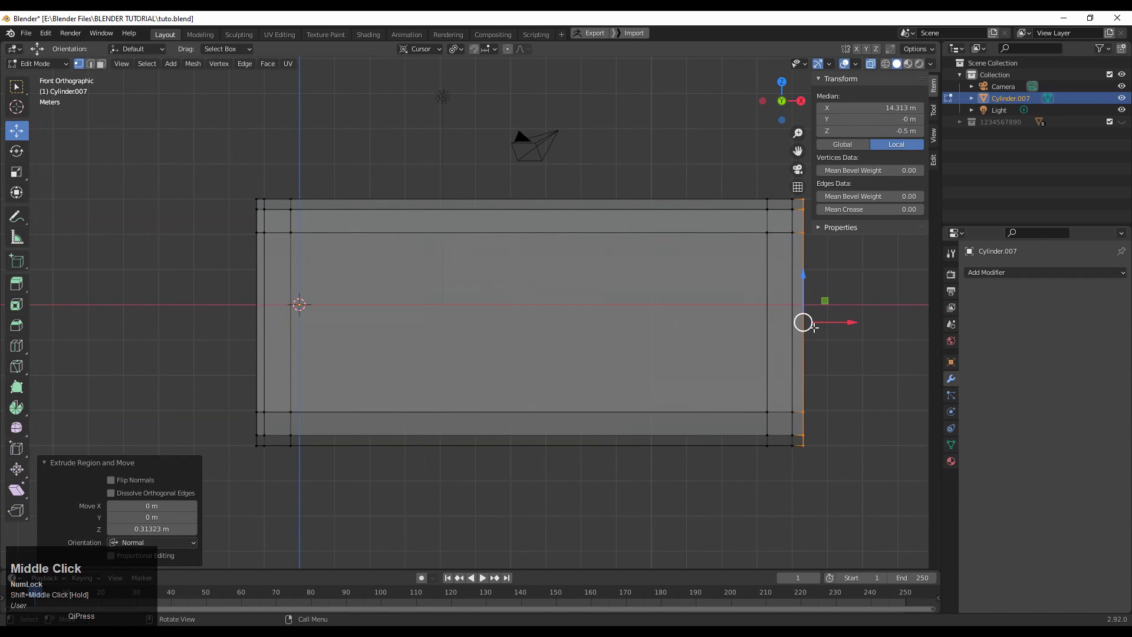
left_click_drag(840, 323, 835, 325)
Turn X-ray off and add a lengthwise loop cut in the upper part of the large front face with factor 0.6.
left_click(737, 379)
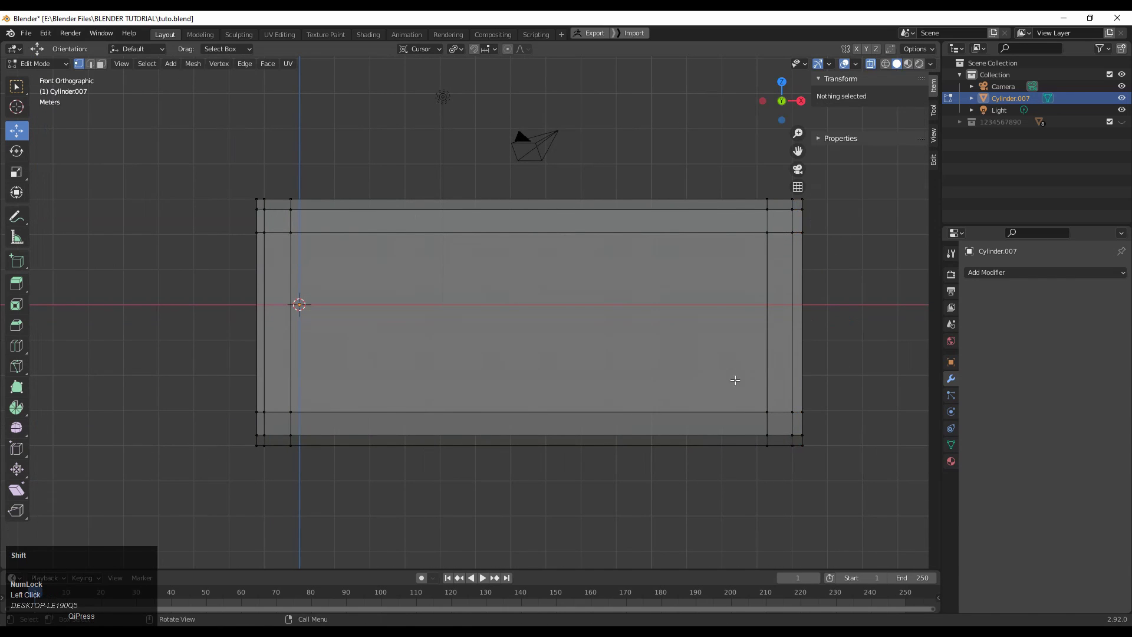
middle_click_drag(679, 307, 560, 312, "shift")
key("3")
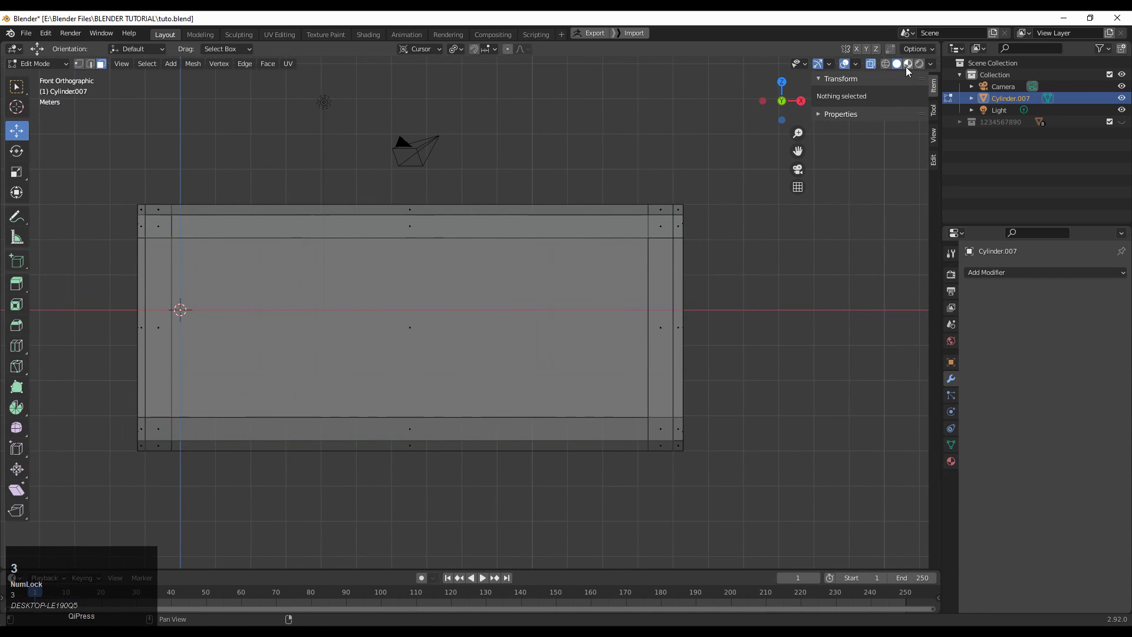
left_click(871, 64)
key("ctrl+r")
left_click(648, 230)
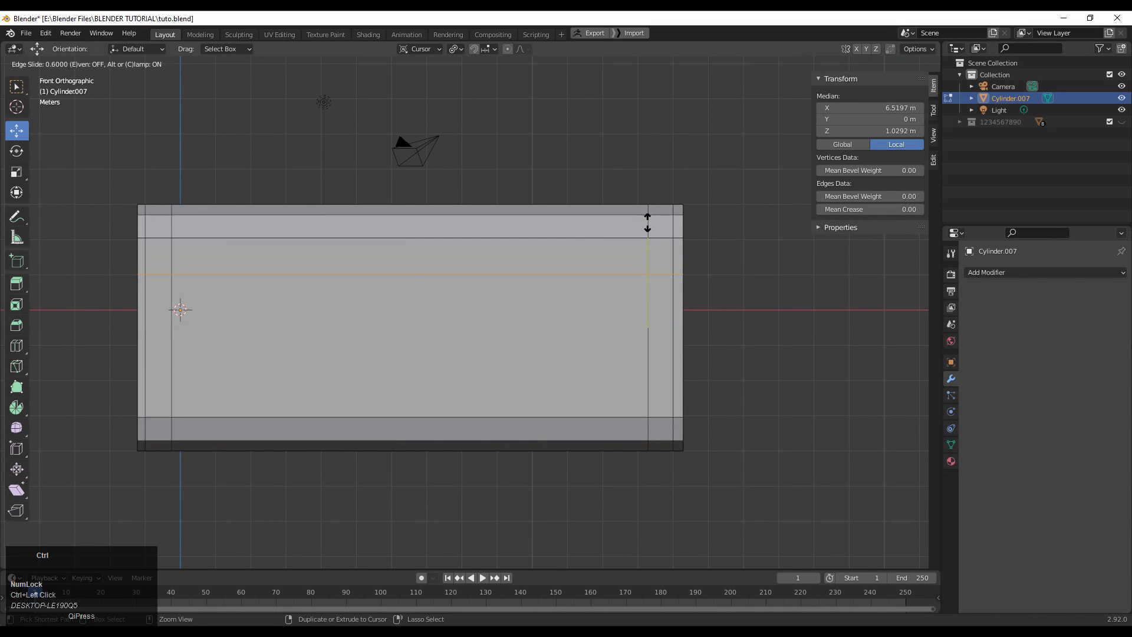
left_click(648, 223)
Add a second lengthwise loop cut in the lower part of the front face with a slide factor of 0.6.
key("ctrl+r")
left_click(658, 345)
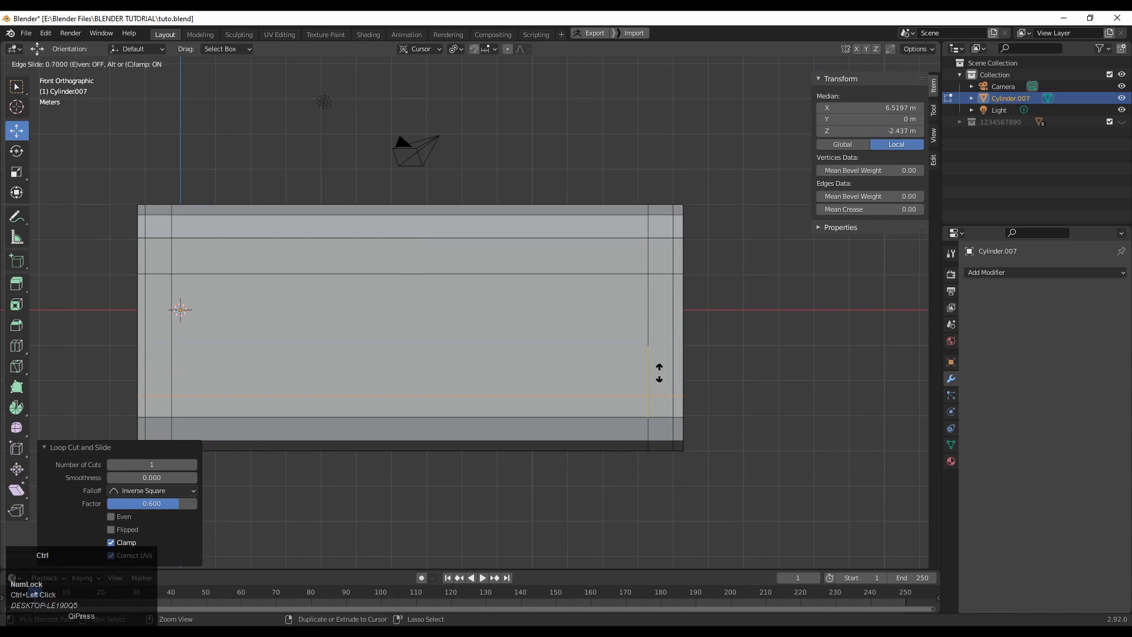
left_click(660, 372)
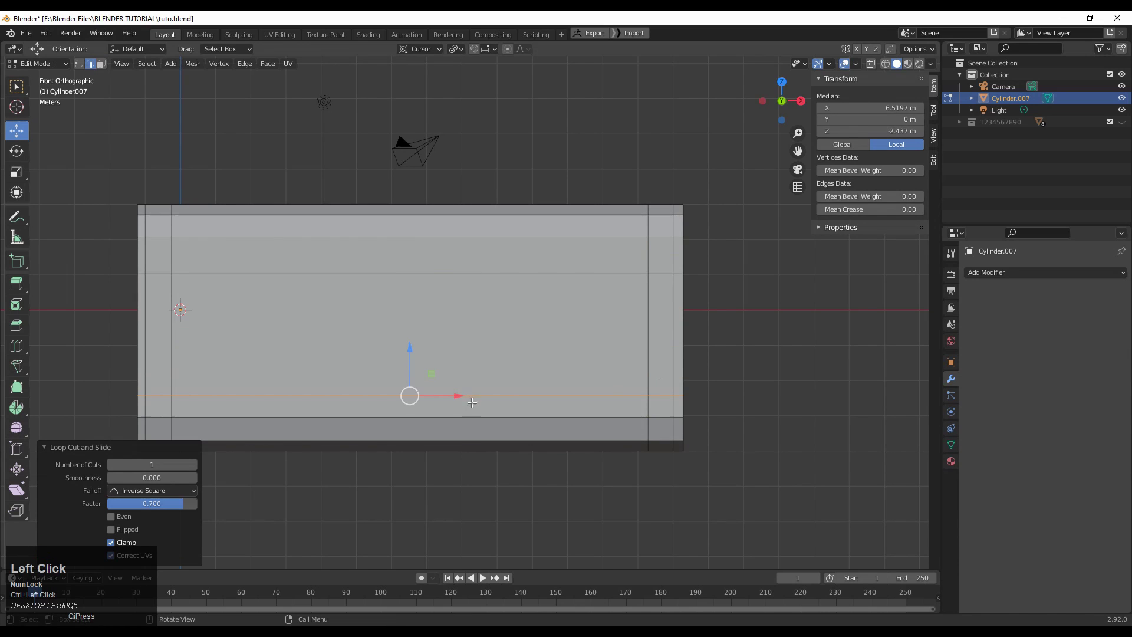
left_click(123, 503)
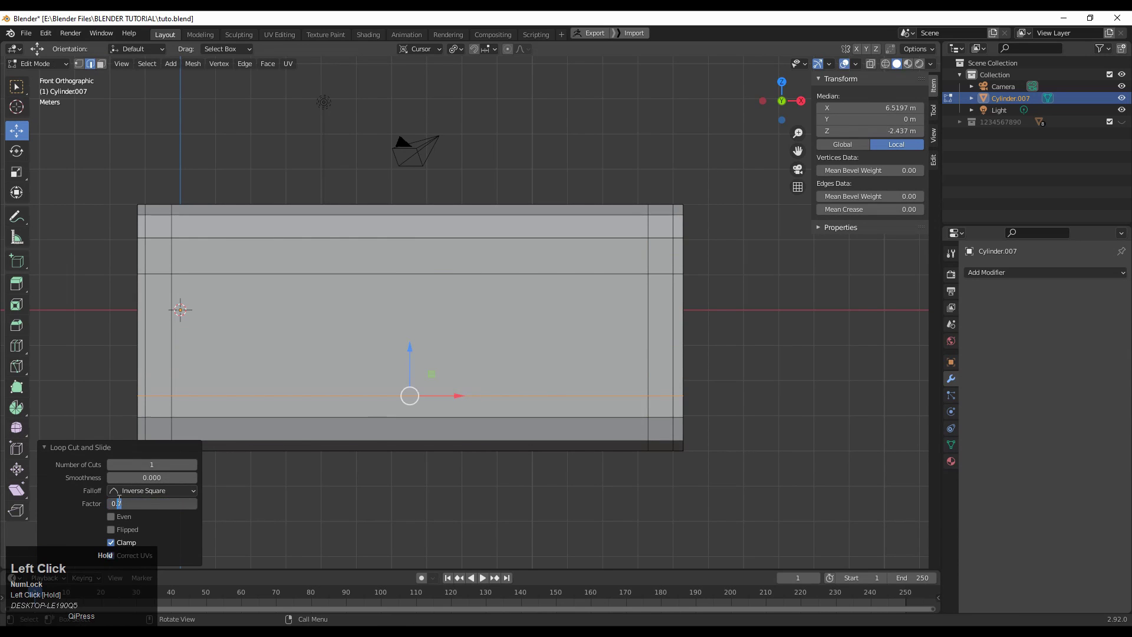
left_click(87, 520)
middle_click_drag(295, 347, 359, 289, "shift")
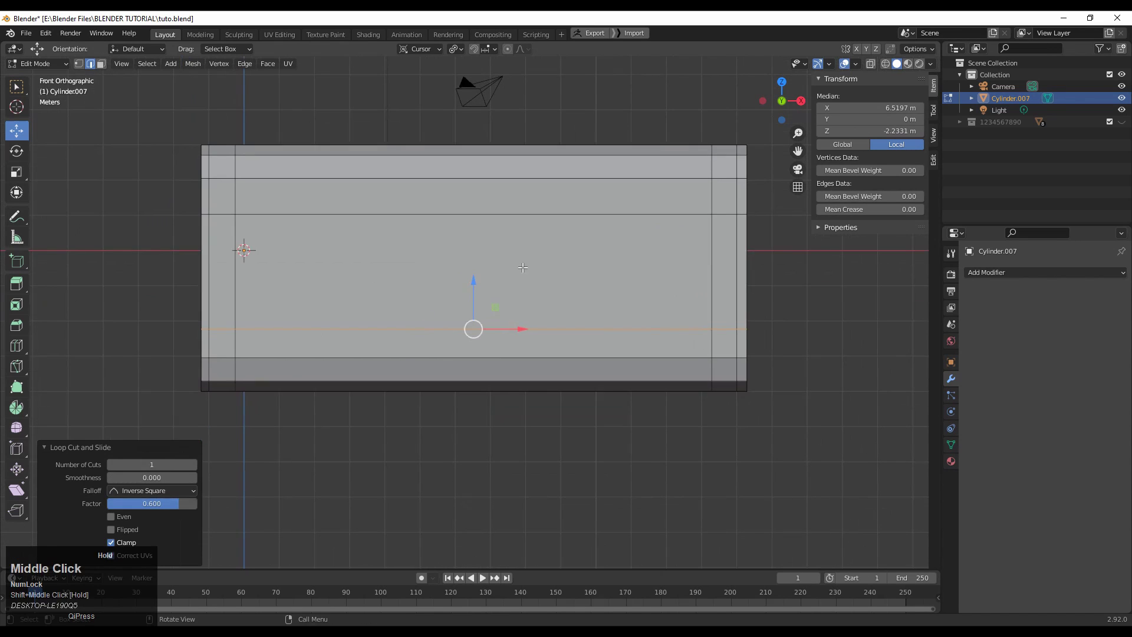
Add three evenly spaced, unslid loop cuts across the body's long middle section.
key("1")
key("ctrl+r")
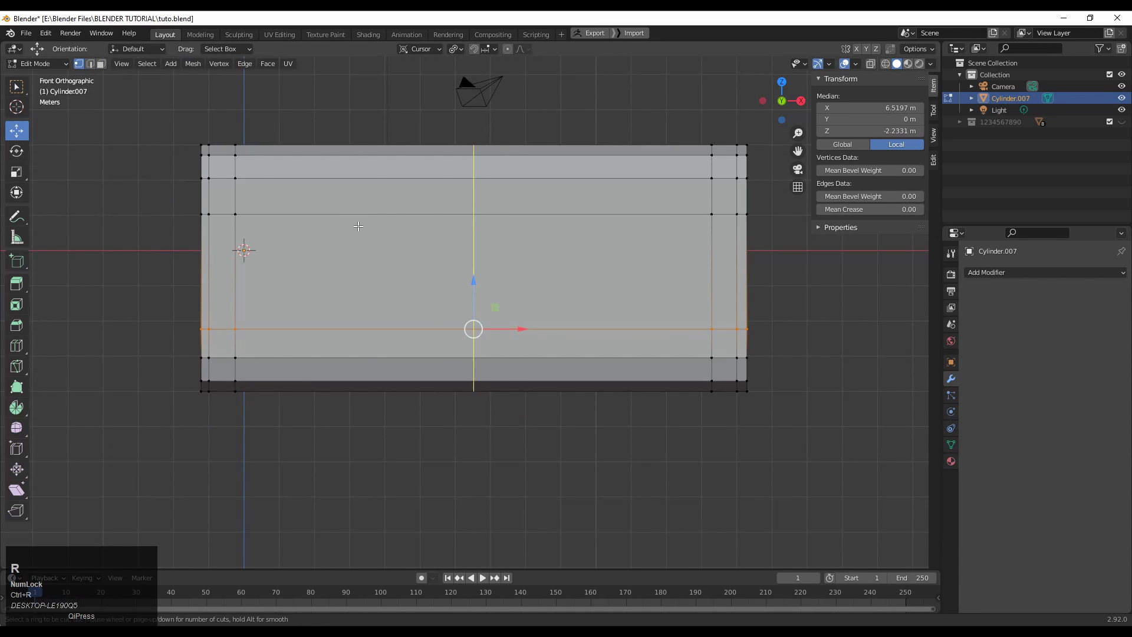
key("6")
key("BackSpace")
type("3")
left_click(365, 146)
right_click(365, 145)
key("KP_1")
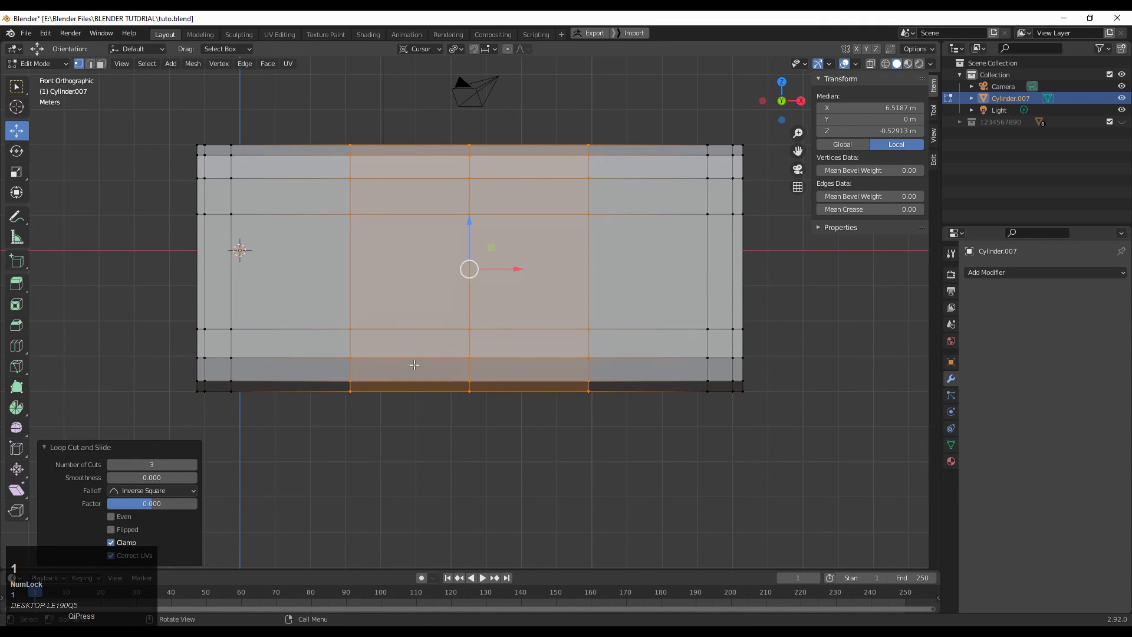
Try connecting the front panel's lower negative X corner vertex to the upper vertex on the first middle cut with a diagonal edge.
key("w")
left_click(375, 462)
key("2")
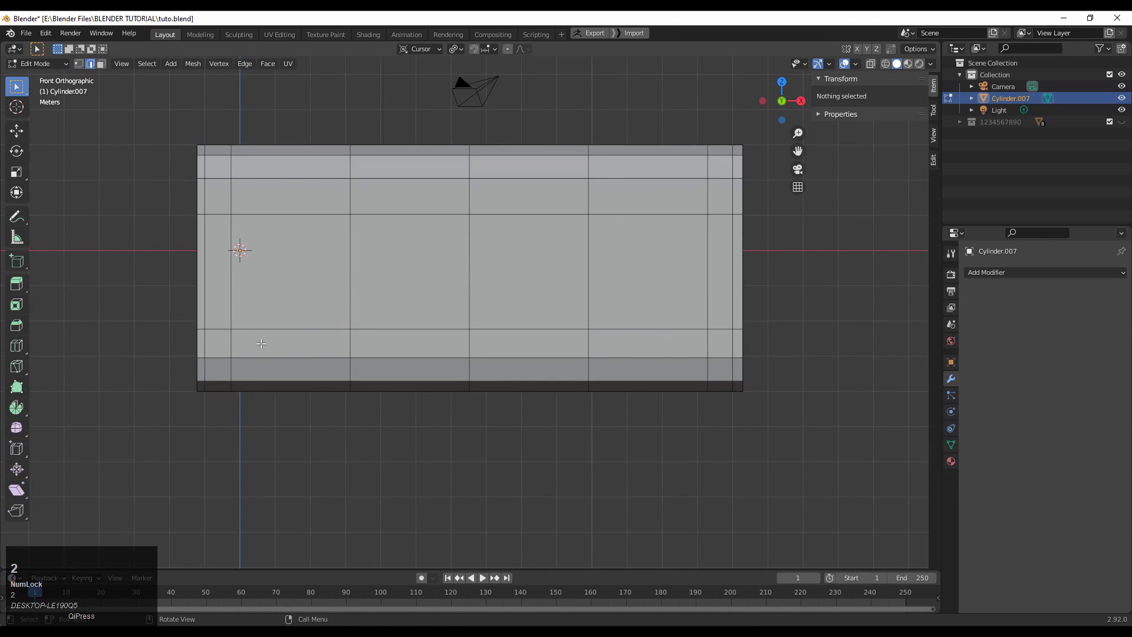
key("1")
left_click(232, 331, "shift")
left_click(348, 234, "shift")
right_click(342, 240)
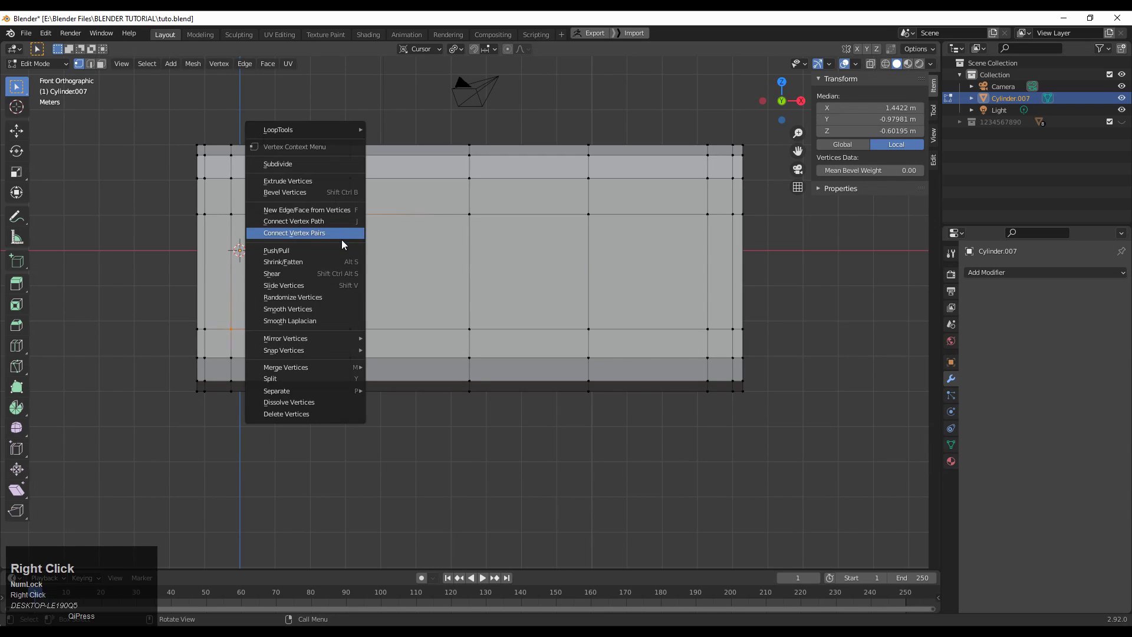
left_click(341, 239)
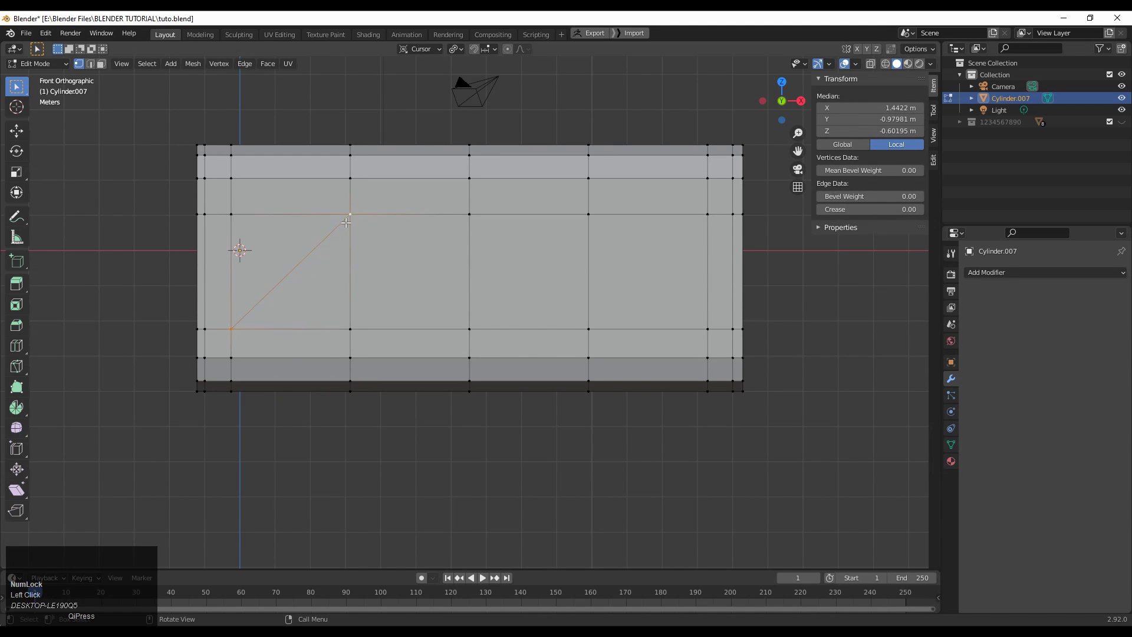
Try continuing the zigzag by connecting alternating upper and lower vertices across the three remaining front panels.
left_click(346, 223)
left_click(469, 325, "shift")
right_click(419, 195)
left_click(419, 195)
left_click(472, 328)
left_click(588, 214, "shift")
right_click(603, 253)
left_click(603, 252)
left_click(592, 216)
left_click(708, 329, "shift")
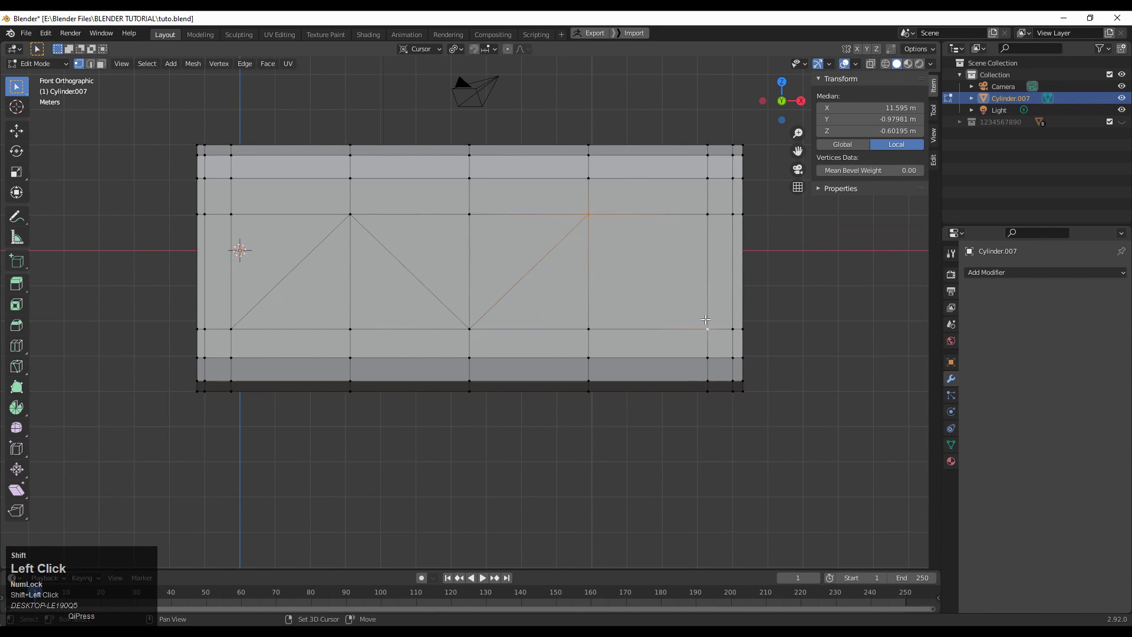
right_click(649, 314)
left_click(649, 314)
Try insetting the eight triangular front faces individually with a thickness of 0.1102 m.
key("3")
left_click(313, 283)
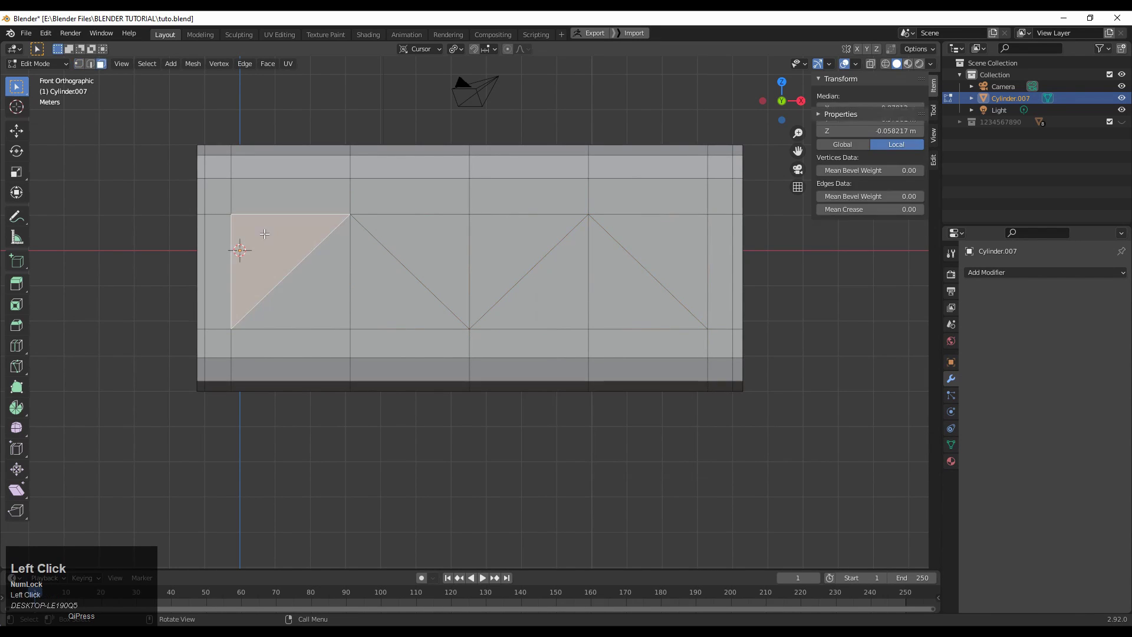
left_click(330, 301, "shift")
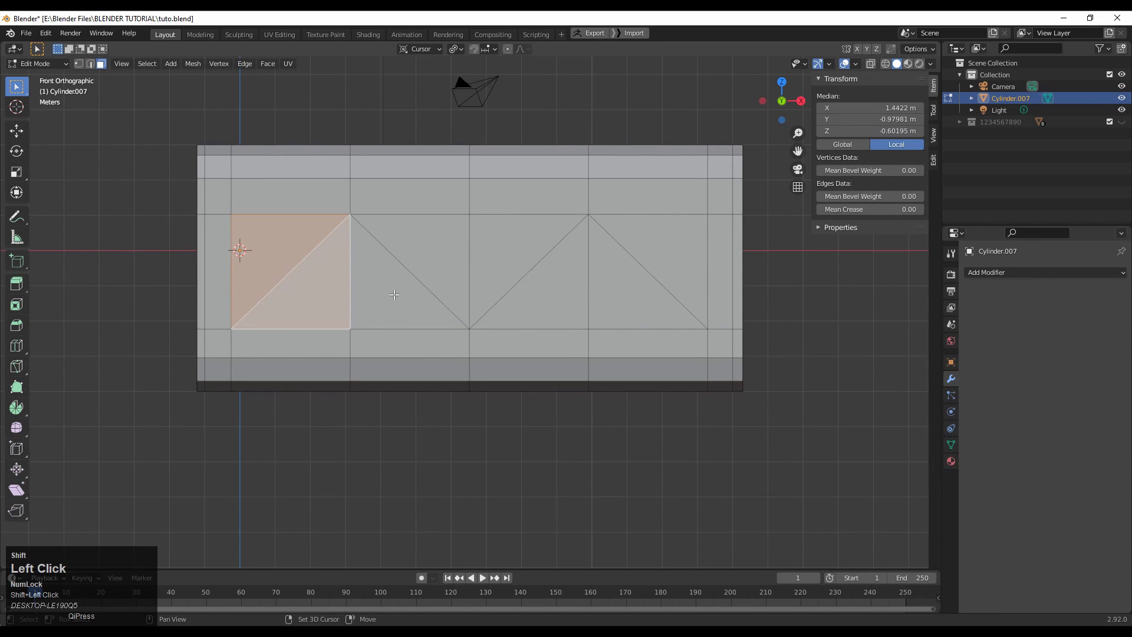
left_click(417, 252, "shift")
left_click(374, 259, "shift")
left_click(502, 248, "shift")
left_click(560, 309, "shift")
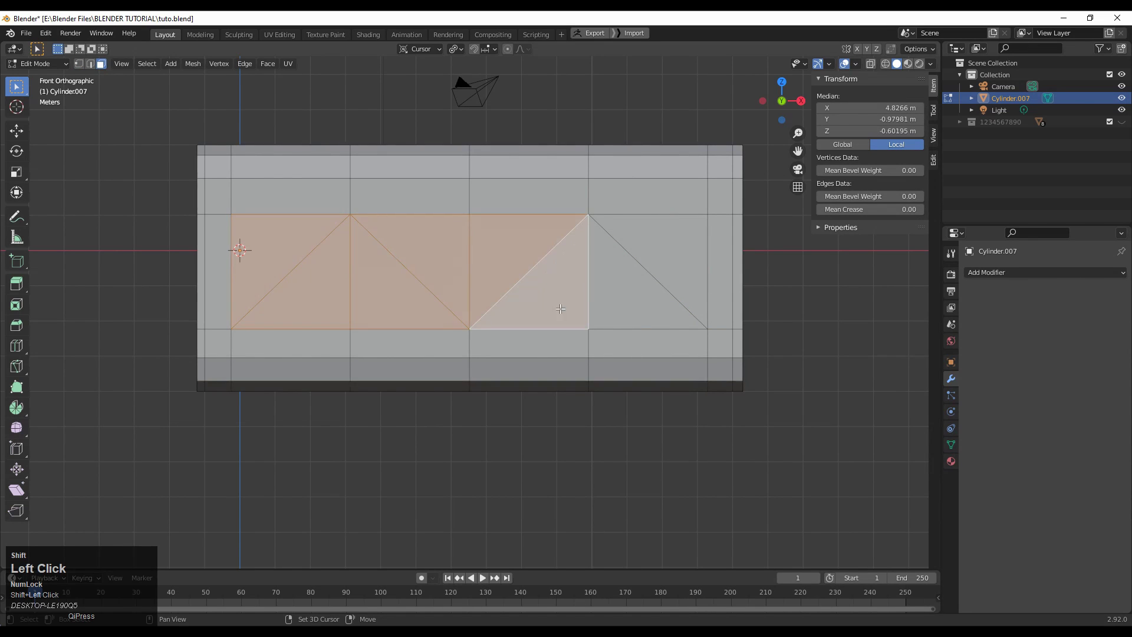
left_click(636, 243, "shift")
left_click(665, 292, "shift")
key("i")
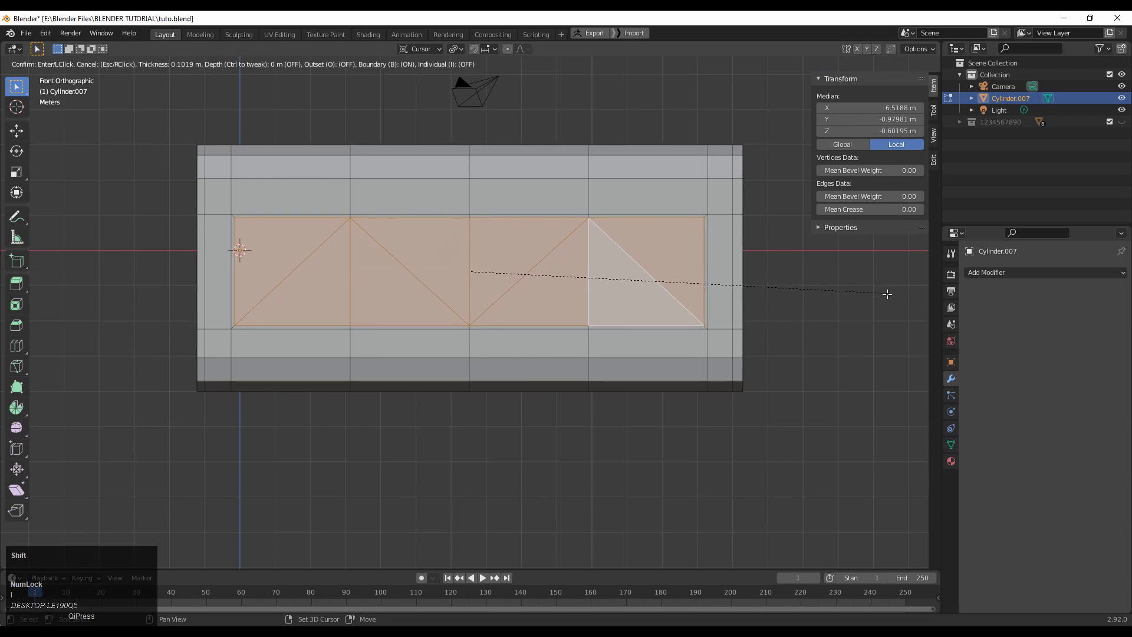
left_click(881, 295)
left_click(111, 543)
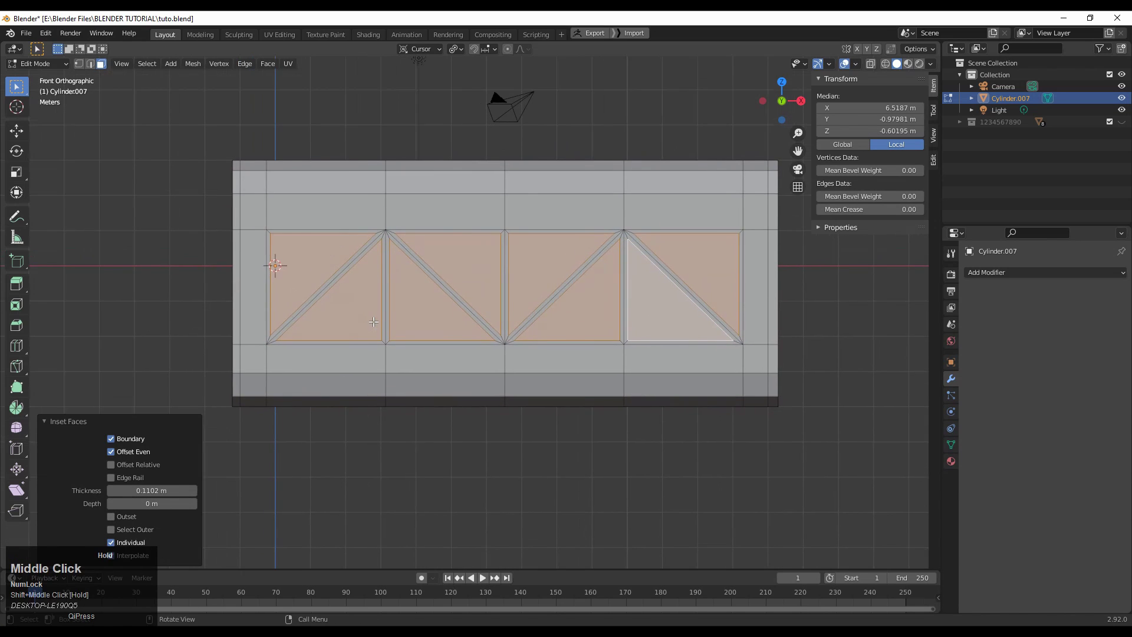
Undo the inset, the triangle selection and all the diagonal edges on the front panels.
scroll(556, 225, "up", 3)
key("ctrl+z")
key("ctrl+z")
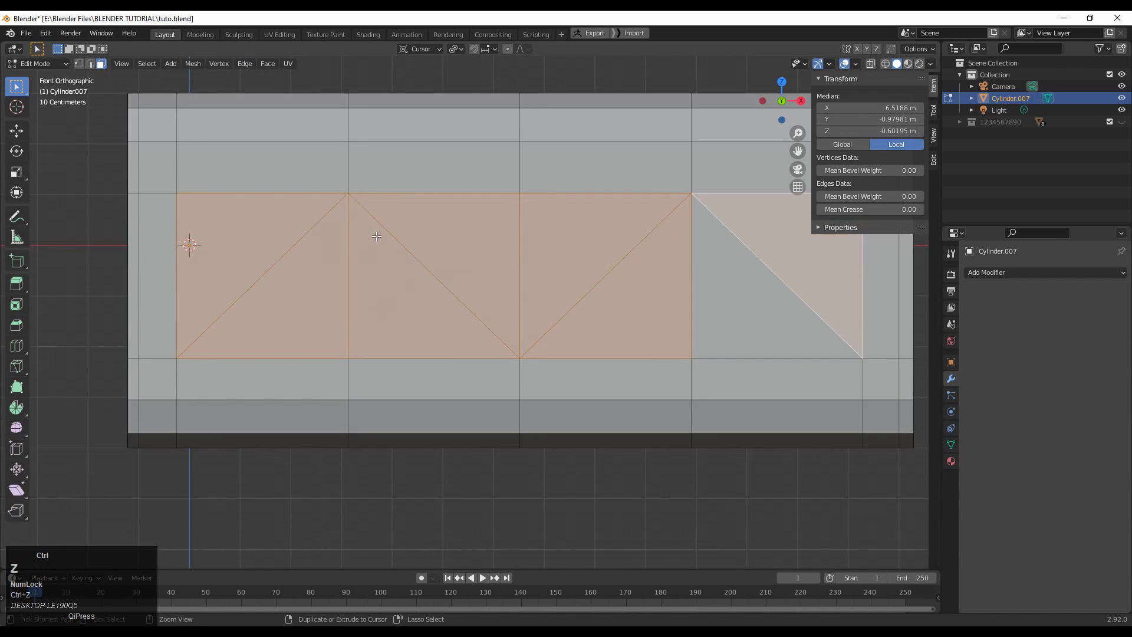
key("ctrl+z")
key("ctrl+z")
key("ctrl+z")
key("ctrl+z")
key("ctrl+z")
key("ctrl+z")
key("ctrl+z")
key("ctrl+z")
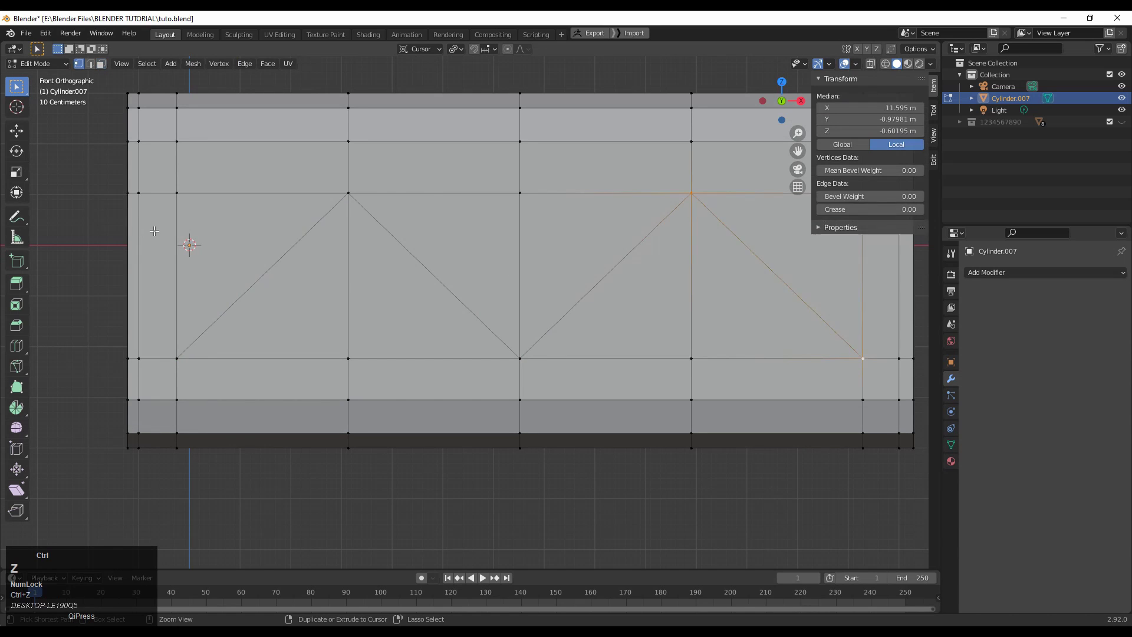
key("ctrl+z")
key("ctrl+z")
key("ctrl+z")
Knife-cut a zigzag across the four front panels, placing its points on the vertical edges slightly inside the upper and lower loop cuts.
scroll(152, 232, "down", 2)
middle_click_drag(152, 232, 138, 238, "shift")
left_click(138, 238)
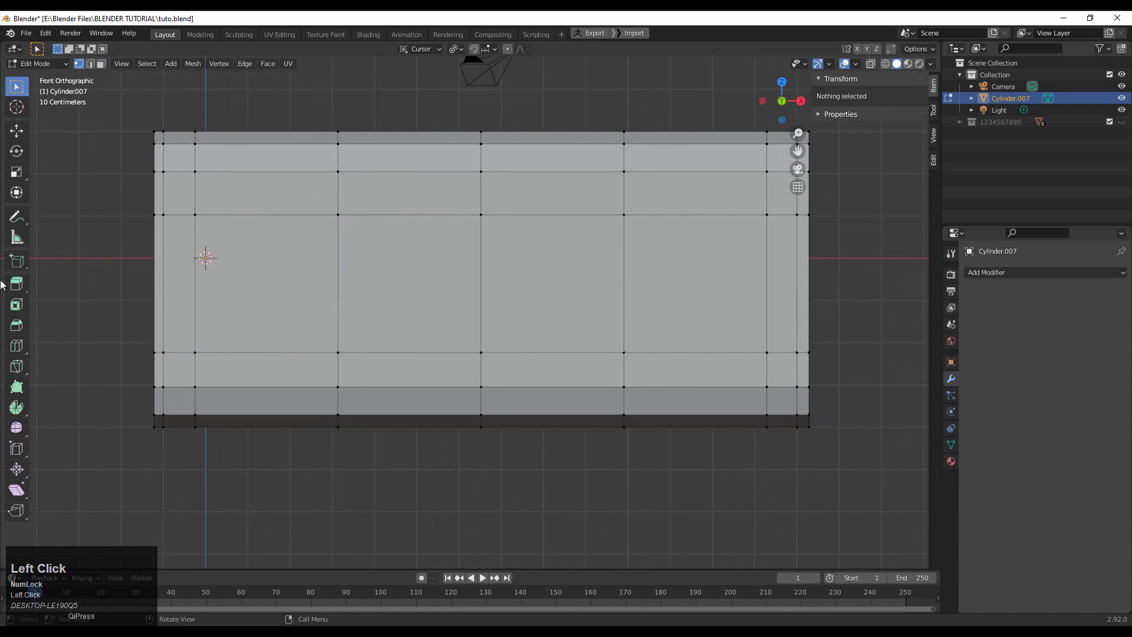
left_click(17, 366)
left_click(196, 337)
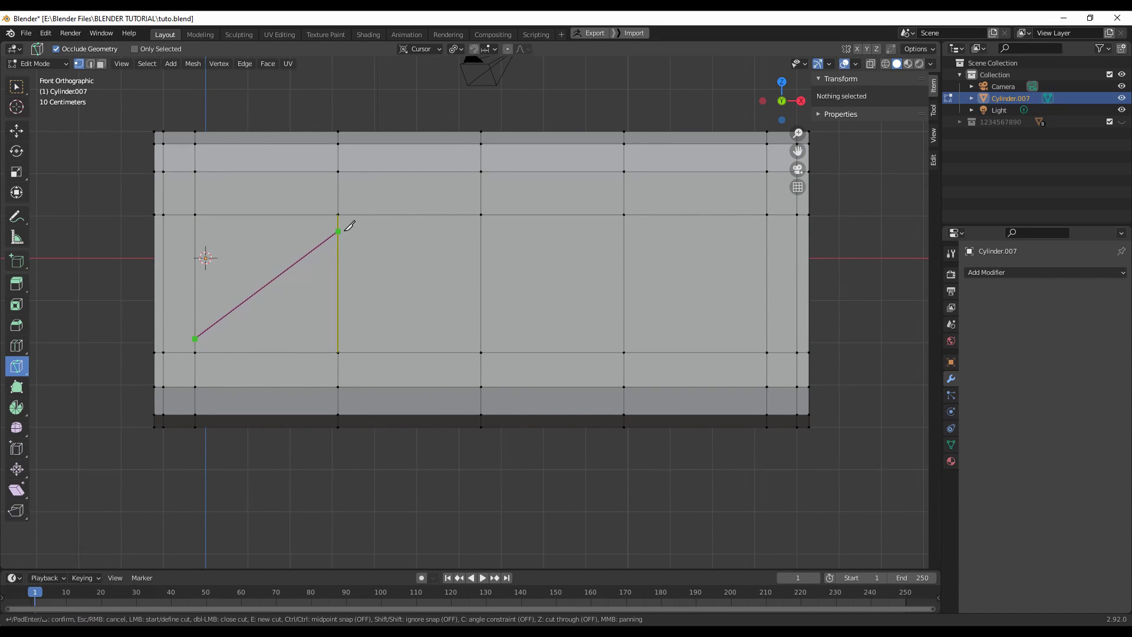
left_click(339, 231)
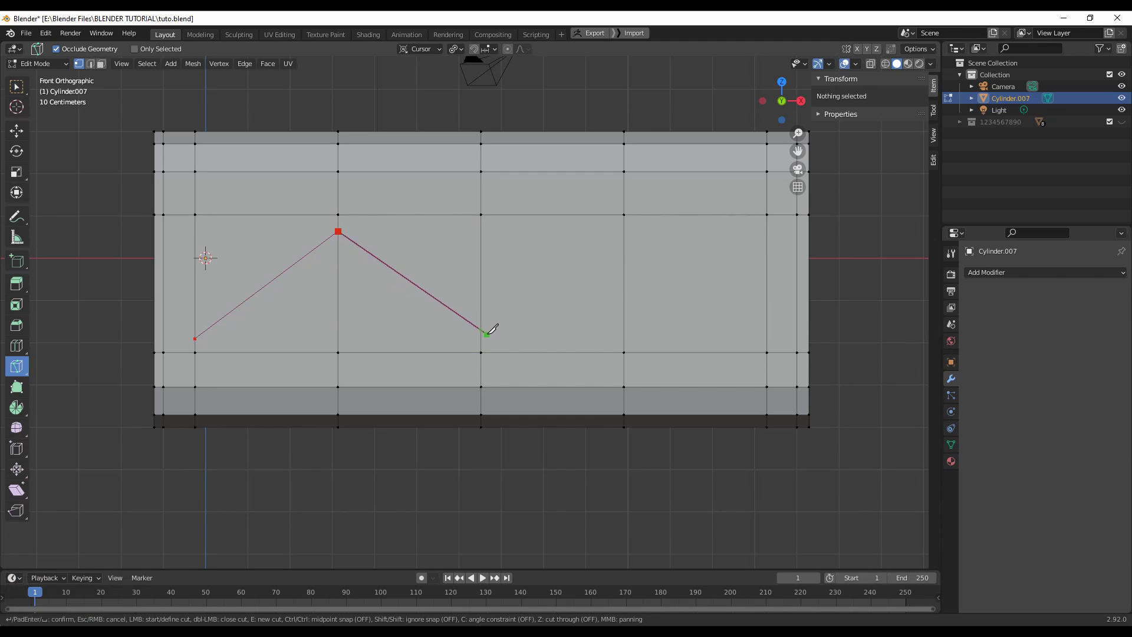
left_click(481, 337)
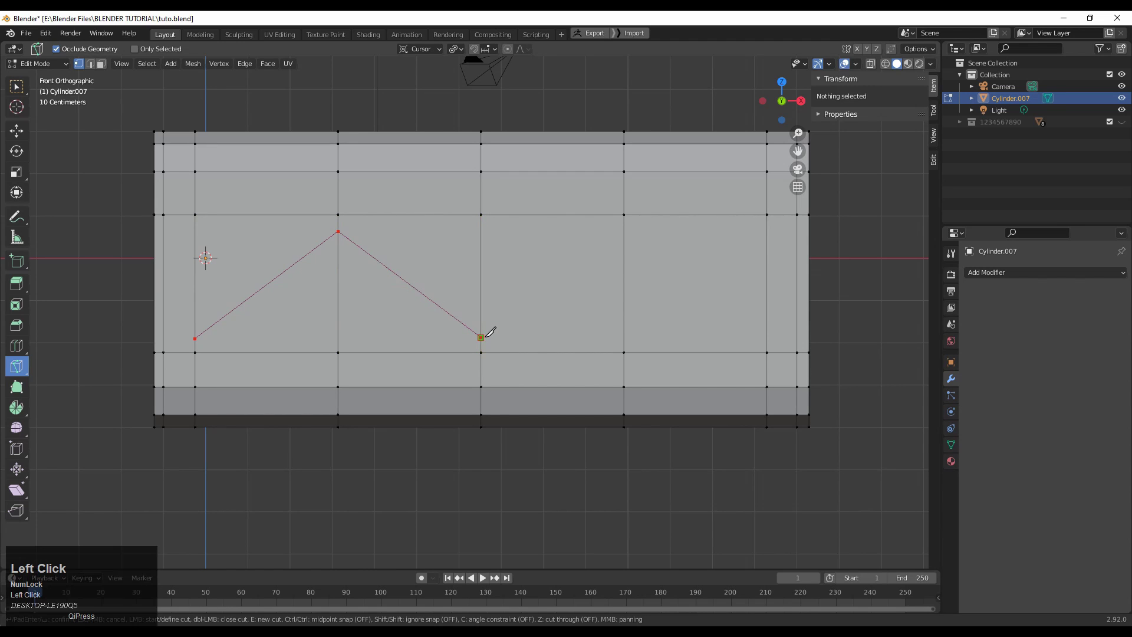
left_click(624, 234)
left_click(767, 338)
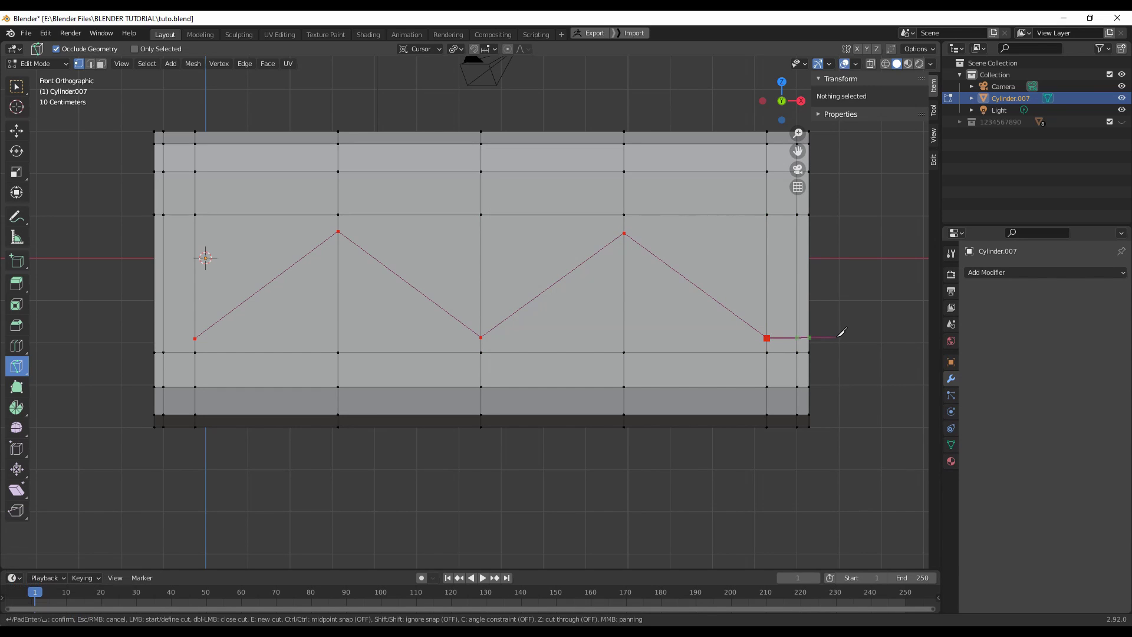
key("space")
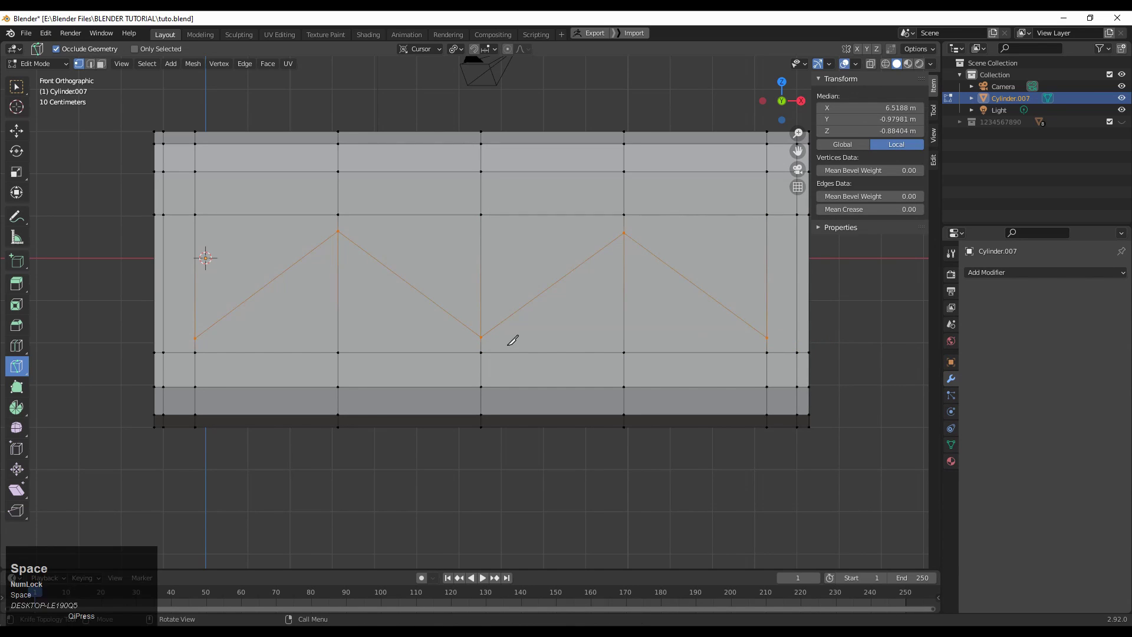
Level the two upper zigzag points by scaling them to 0 along Z.
middle_click_drag(500, 241, 510, 248, "shift")
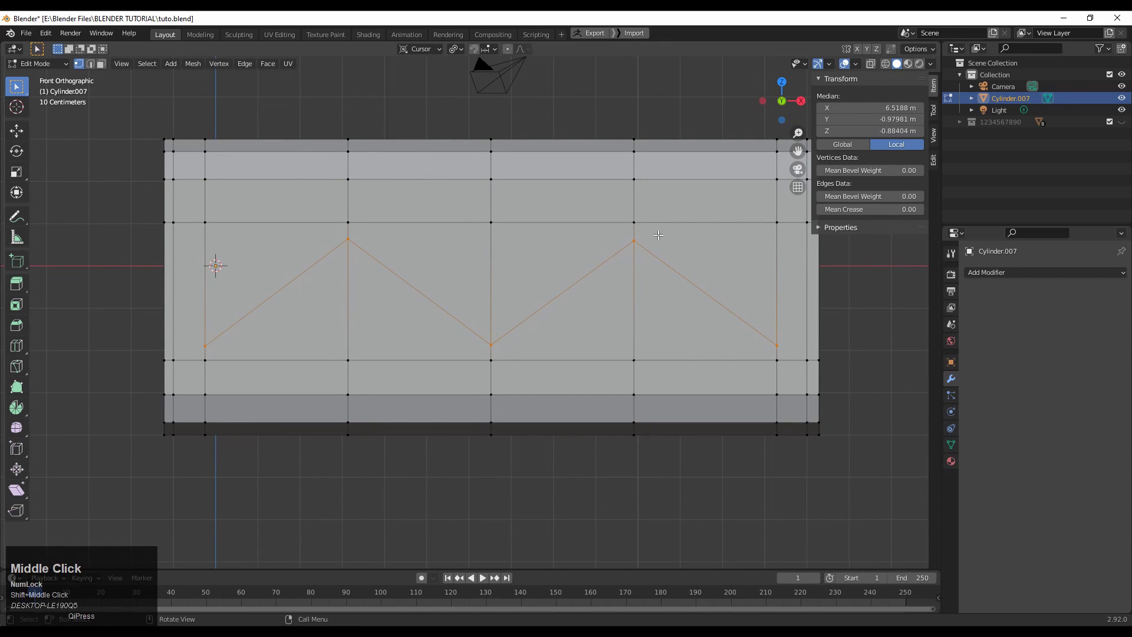
left_click_drag(658, 235, 215, 261)
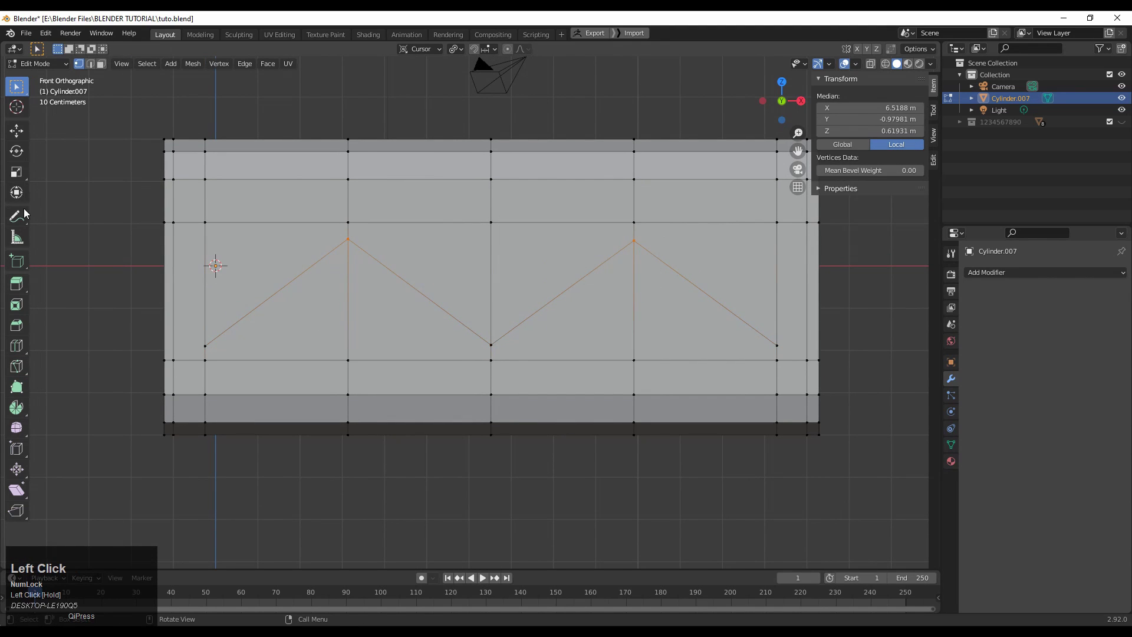
left_click(17, 172)
left_click_drag(492, 194, 490, 264)
key("0")
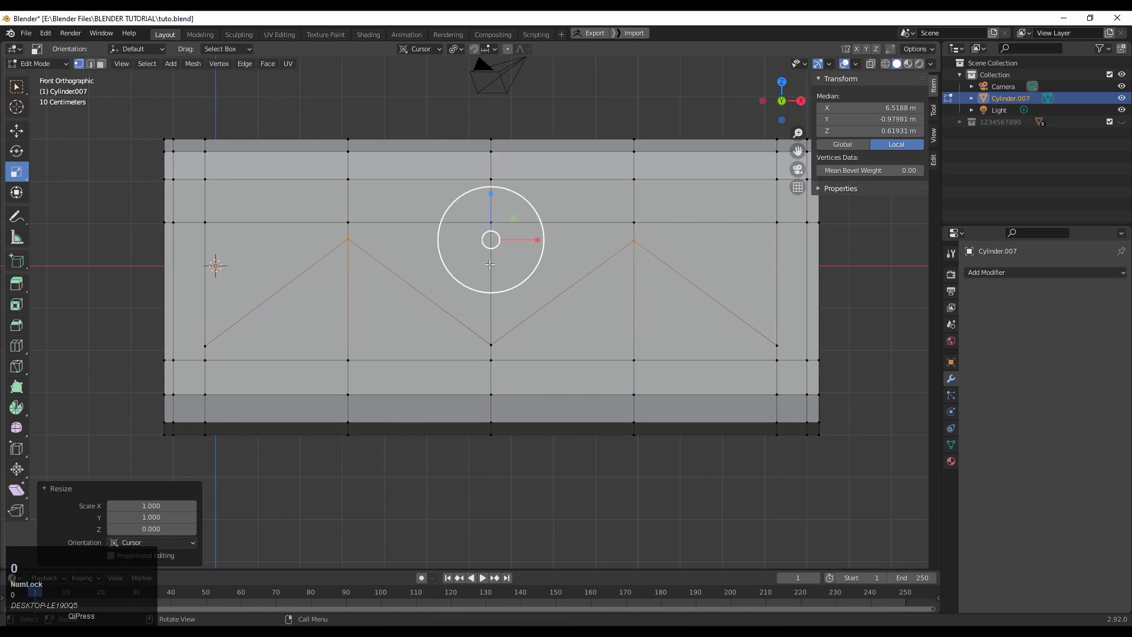
Level the three lower zigzag points by scaling them to 0 along Z.
left_click_drag(788, 329, 180, 356)
left_click_drag(494, 298, 498, 346)
key("0")
Add a horizontal loop cut around the end strips with factor 0.8, at the height of the lower zigzag points.
middle_click_drag(324, 325, 368, 297, "shift")
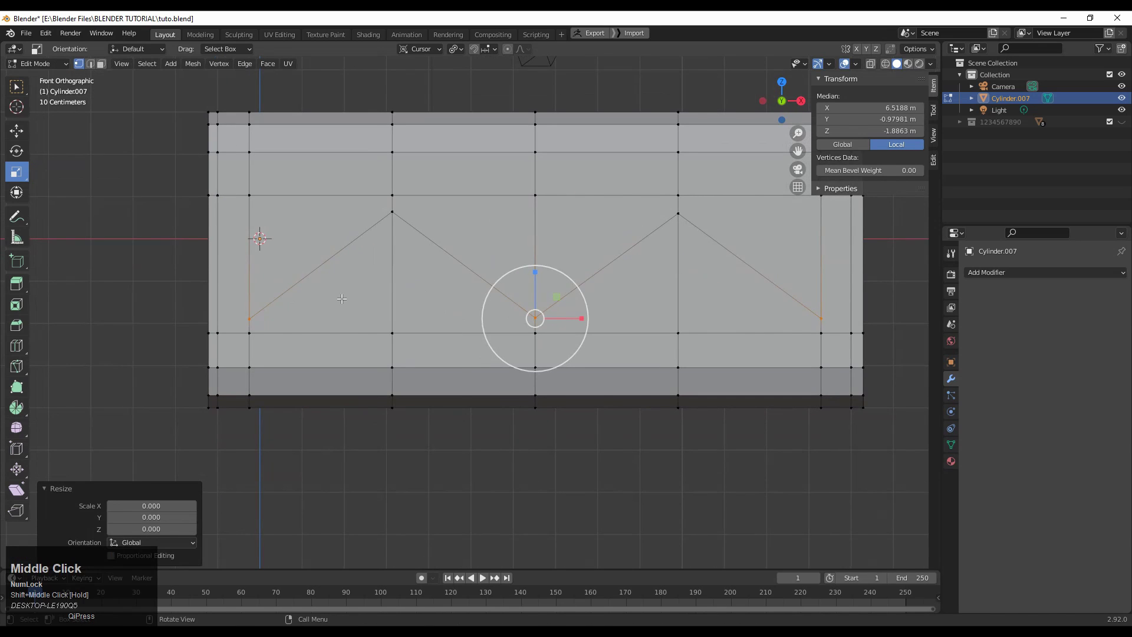
key("ctrl+r")
left_click(207, 319)
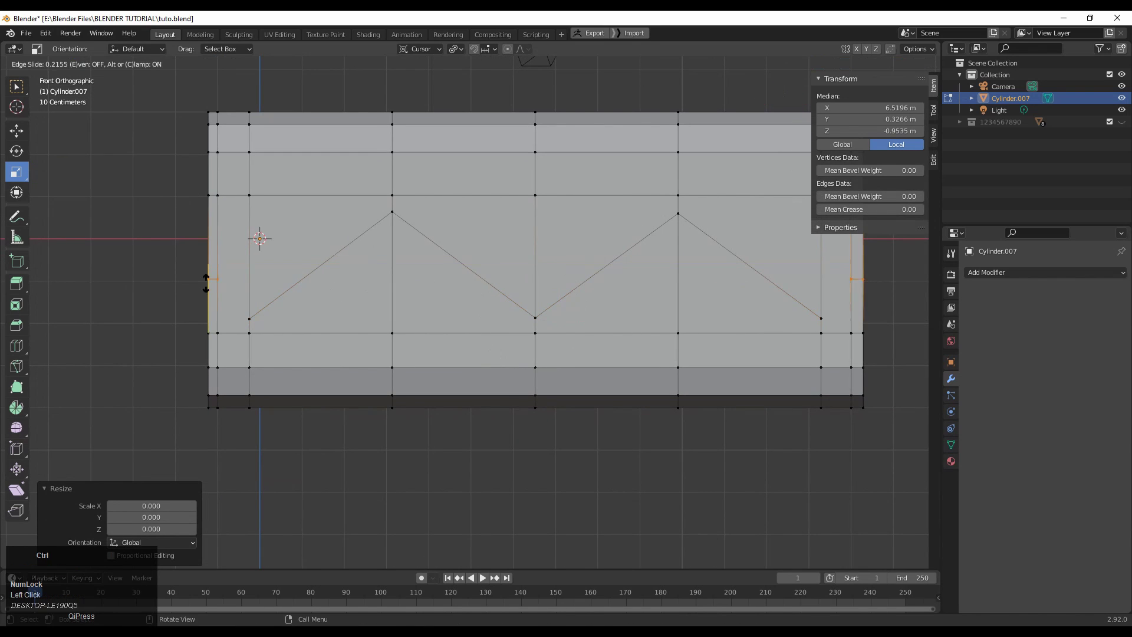
left_click(208, 319)
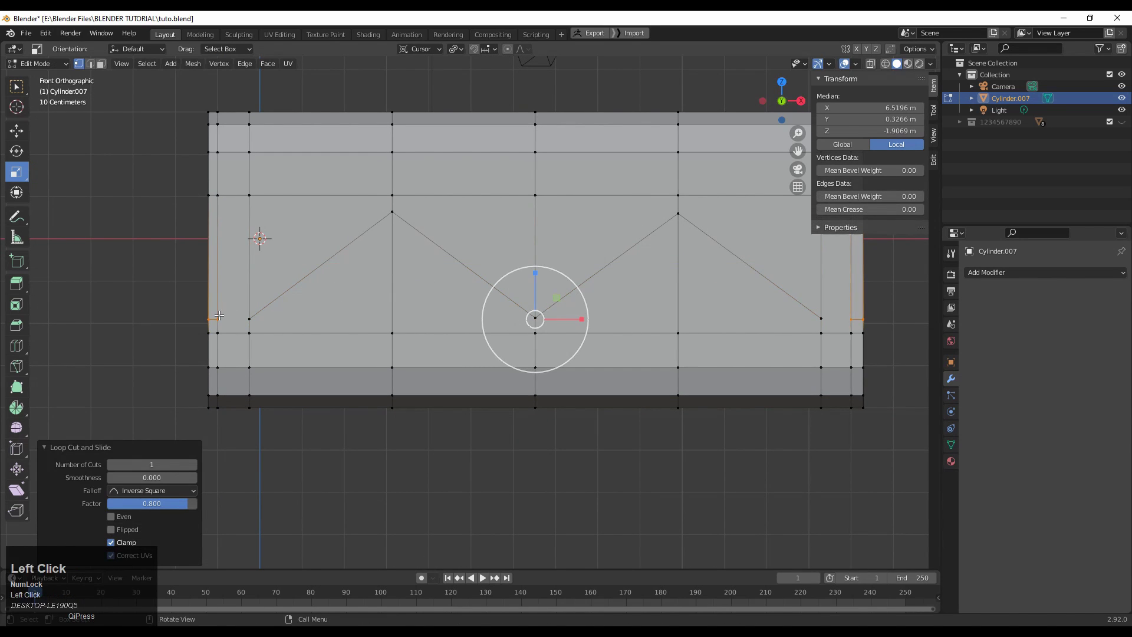
Connect both outer zigzag points to the neighbouring vertices of the new loop cut at each end of the front face.
left_click(218, 317)
left_click(249, 319, "shift")
key("w")
right_click(257, 302)
left_click(258, 302)
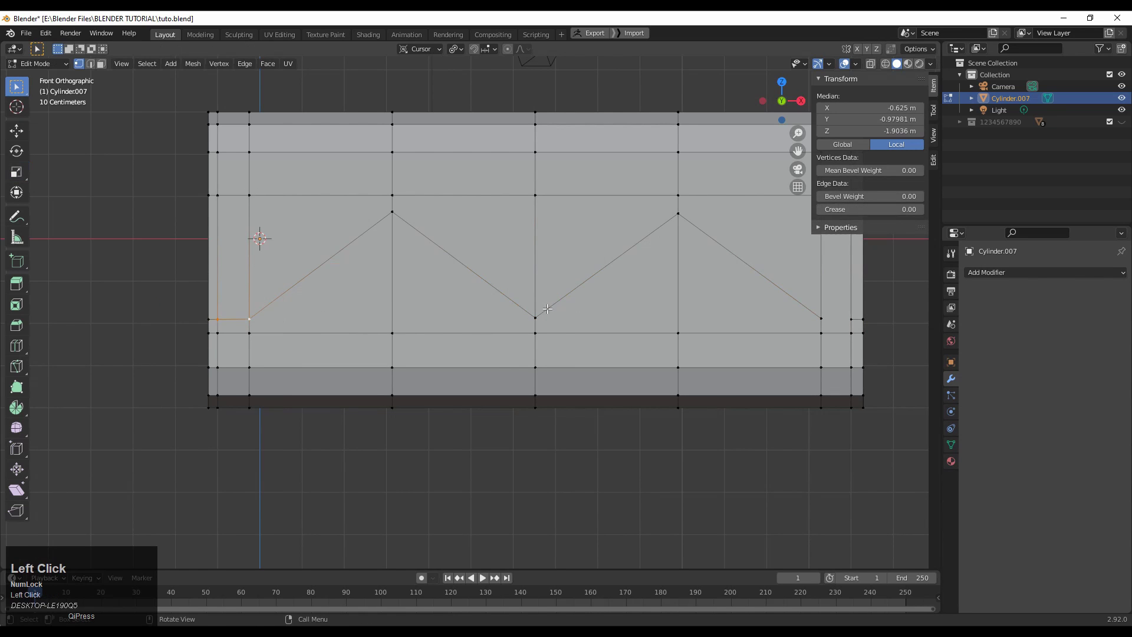
left_click(822, 318)
left_click(850, 319, "shift")
right_click(835, 318)
left_click(835, 318)
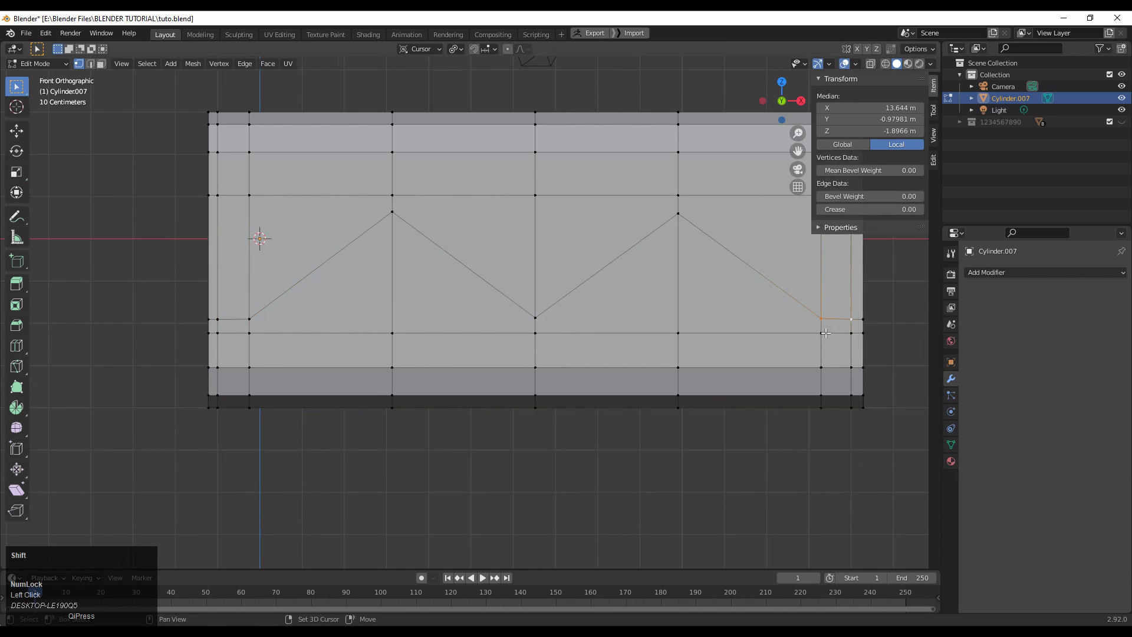
Symmetrize the whole mesh in the -Y to +Y direction to copy the zigzag to the back.
key("a")
middle_click_drag(814, 320, 530, 245, "shift")
scroll(771, 328, "down", 2)
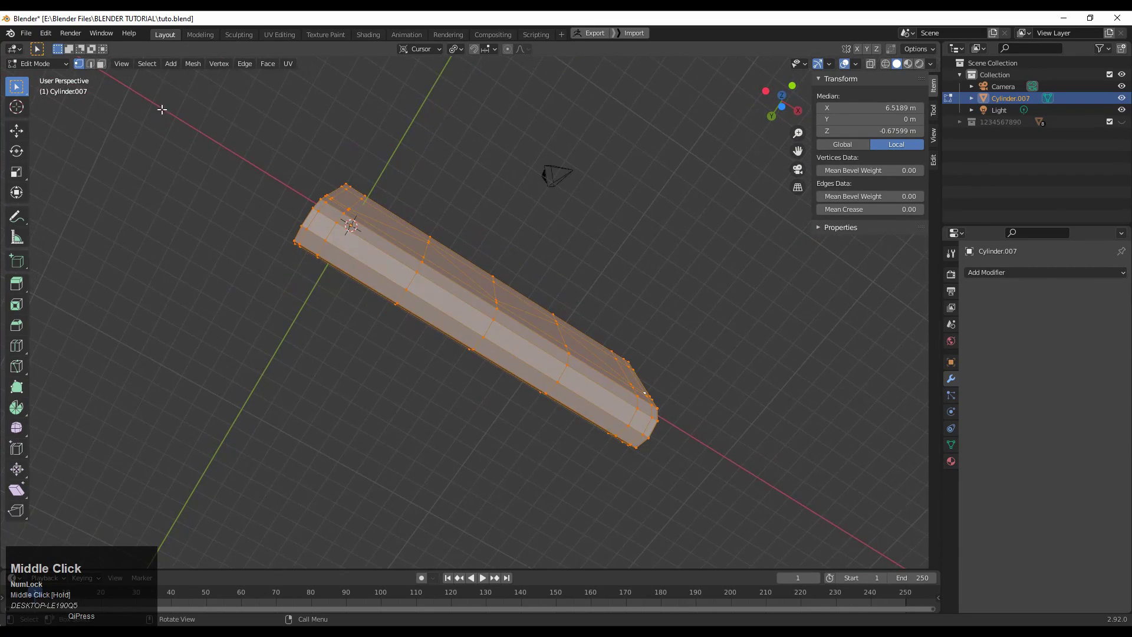
left_click(198, 65)
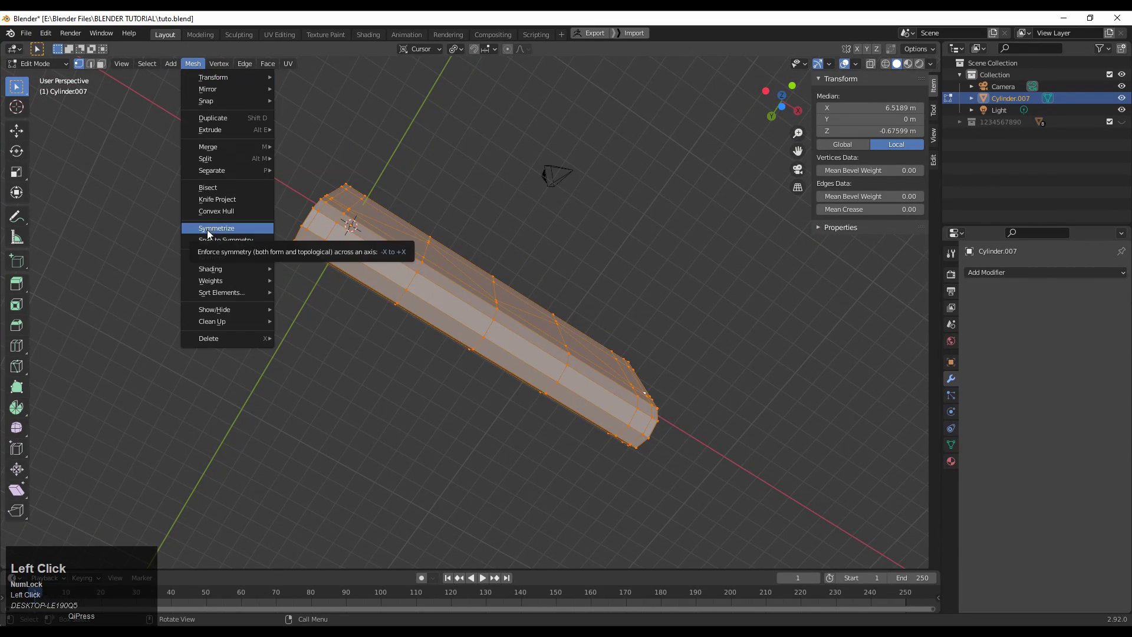
left_click(207, 230)
middle_click_drag(409, 296, 525, 384)
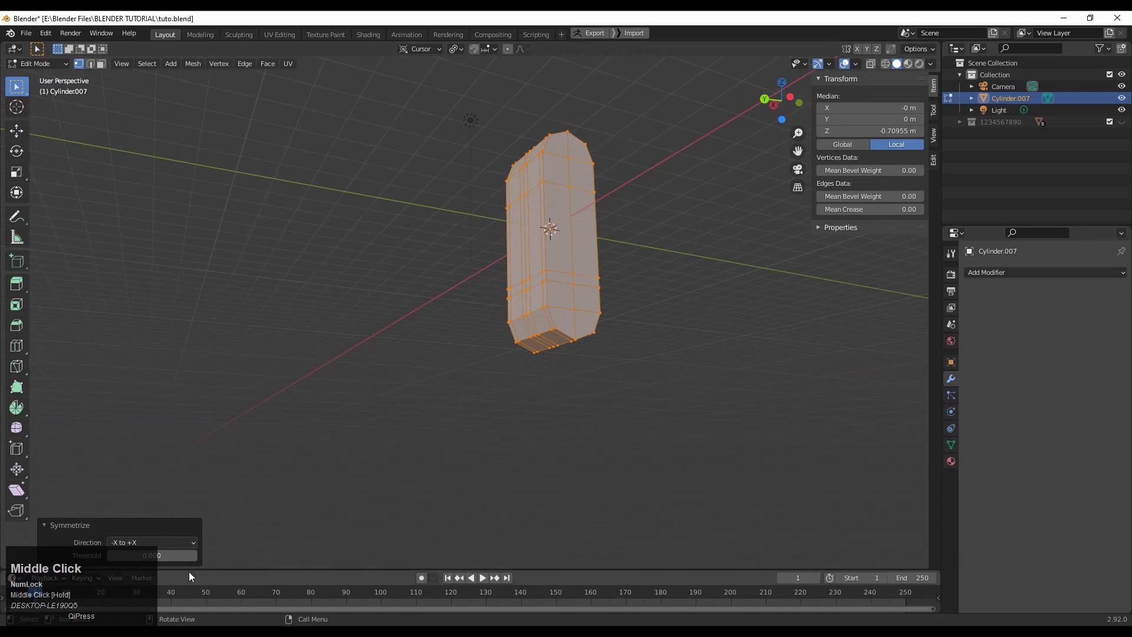
left_click(184, 544)
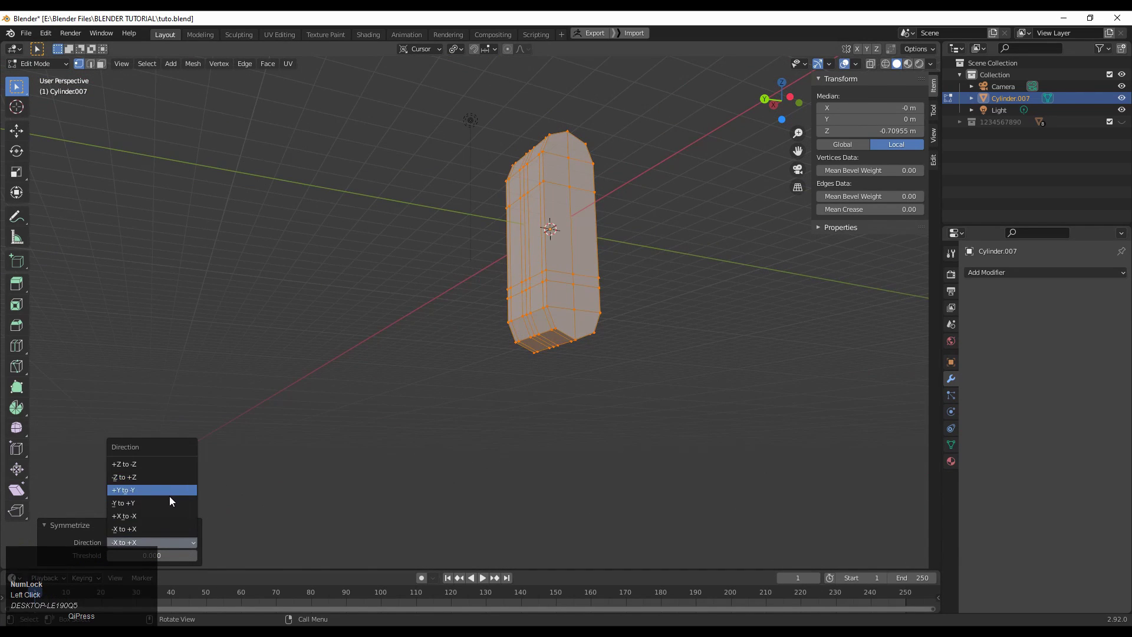
left_click(169, 491)
middle_click_drag(170, 495, 315, 425)
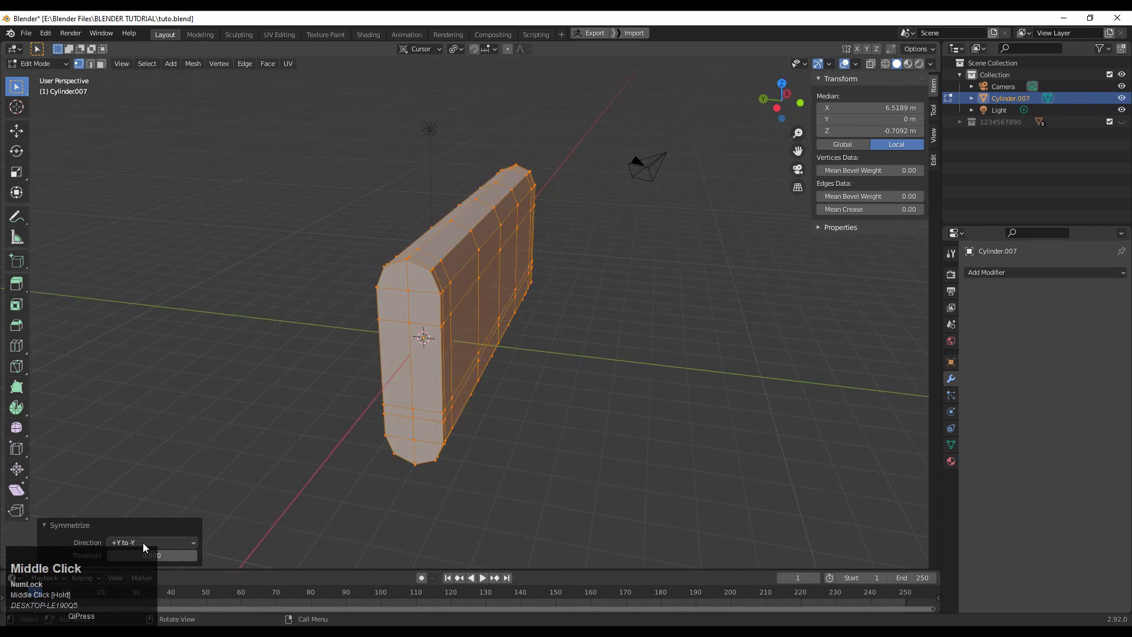
left_click(143, 542)
left_click(131, 504)
middle_click_drag(487, 471, 329, 447)
Select the zigzag edge loop in front view to check that it runs across the whole face.
key("2")
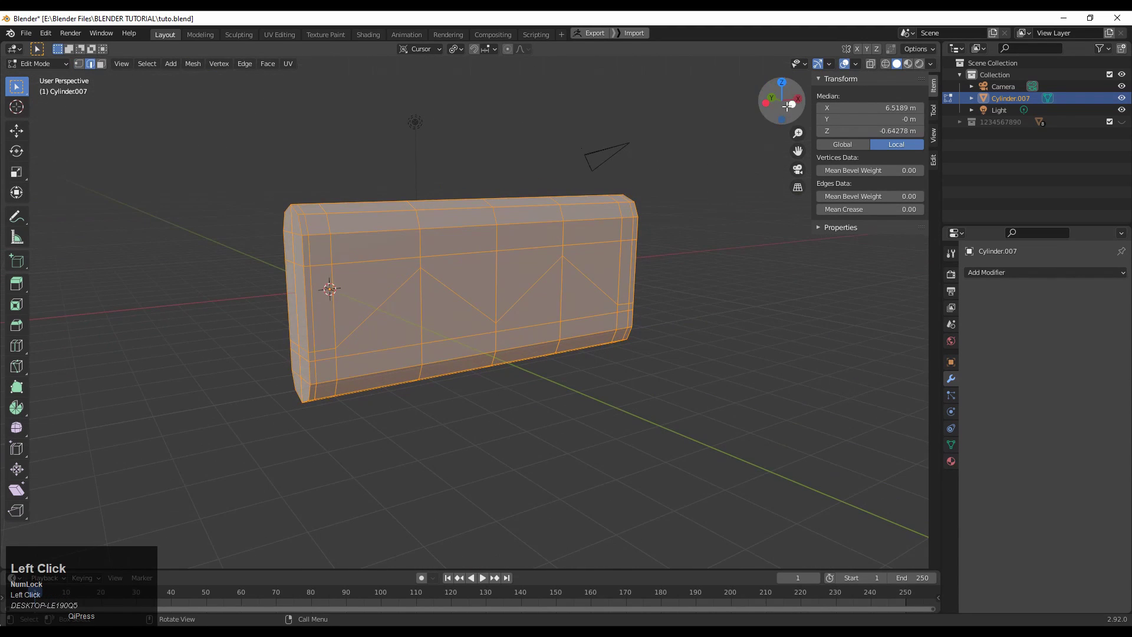
left_click(790, 105)
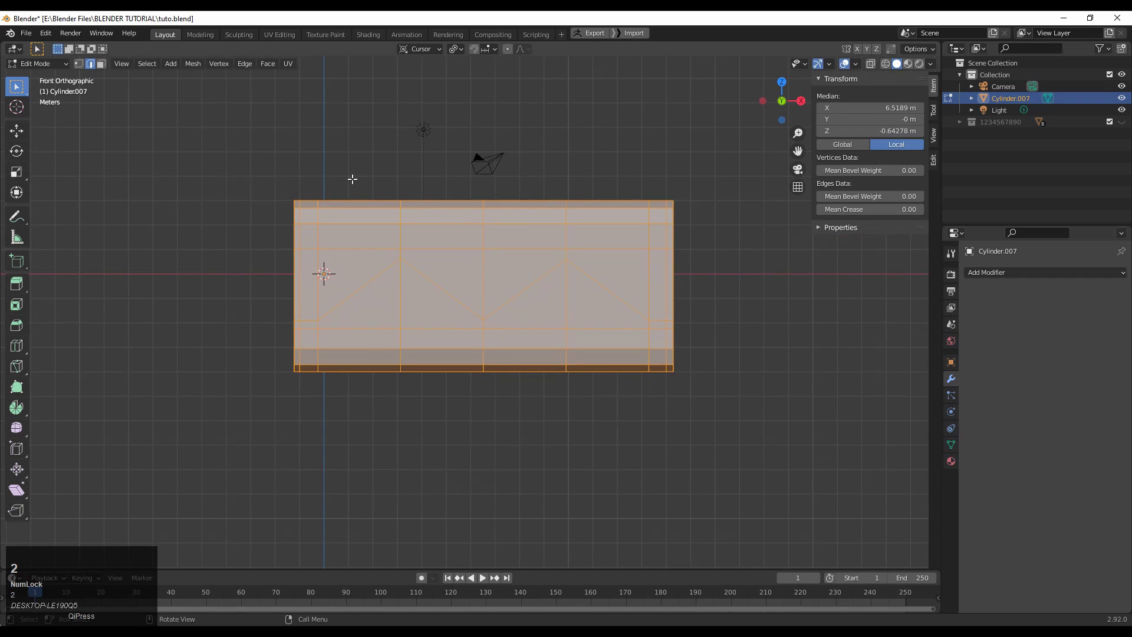
left_click(343, 201)
left_click(338, 304, "alt")
scroll(338, 304, "up", 3)
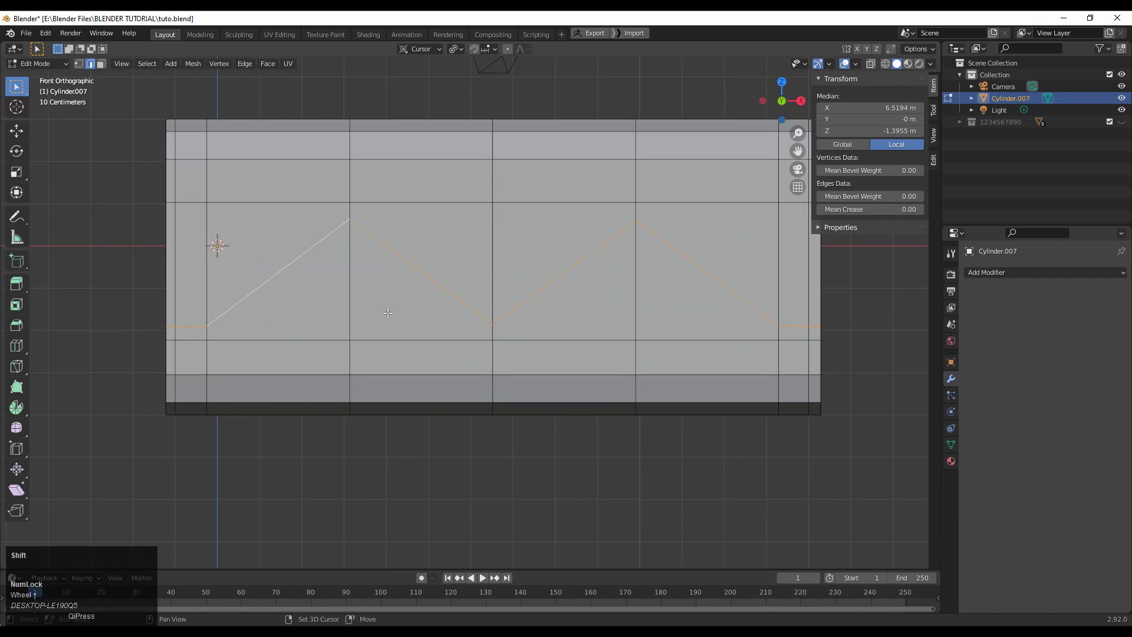
middle_click_drag(383, 315, 388, 329, "shift")
Inset the eight faces of the four front zigzag panels individually with a thickness of 0.1 m.
key("3")
left_click(222, 260)
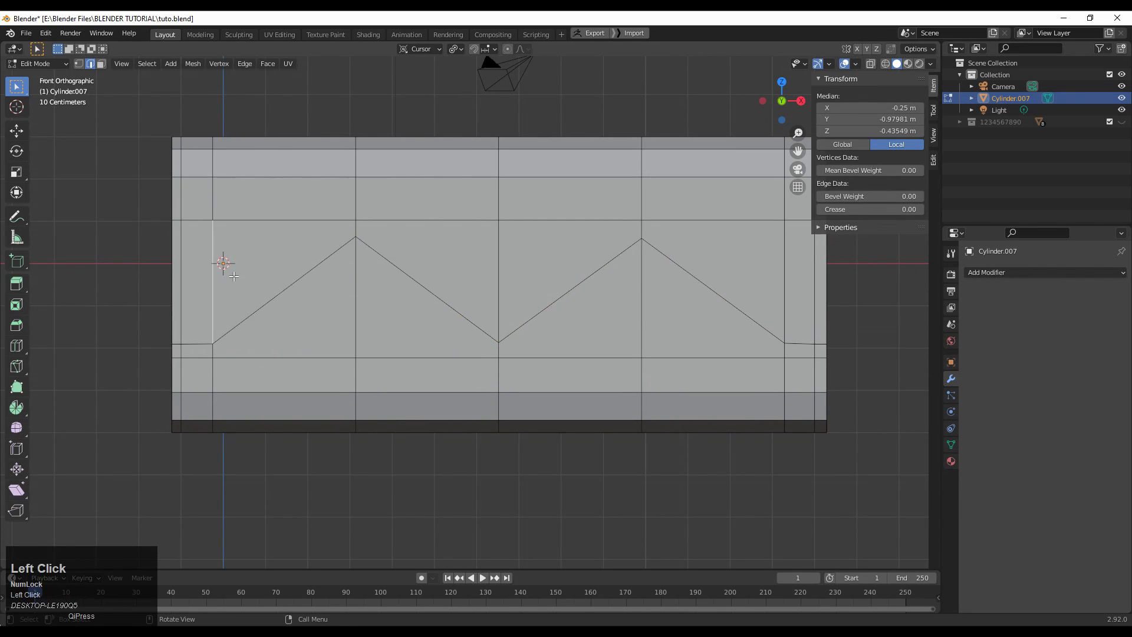
left_click(338, 311, "shift")
left_click(407, 327, "shift")
left_click(466, 256, "shift")
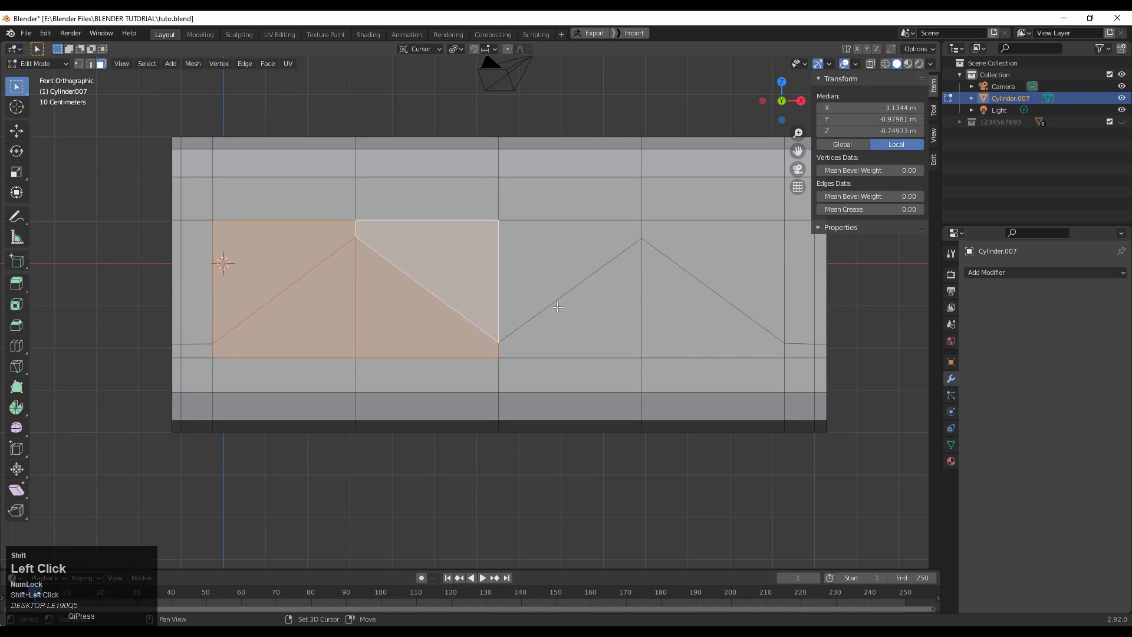
left_click(564, 266, "shift")
left_click(593, 306, "shift")
left_click(668, 286, "shift")
left_click(737, 260, "shift")
middle_click_drag(831, 332, 764, 338, "shift")
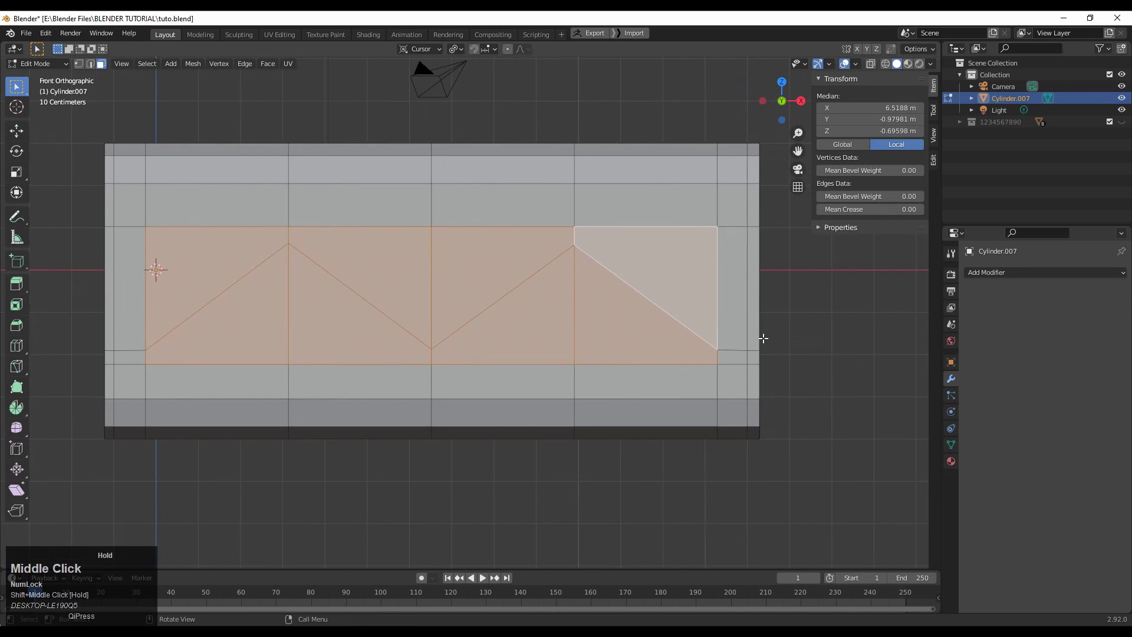
key("i")
key("i")
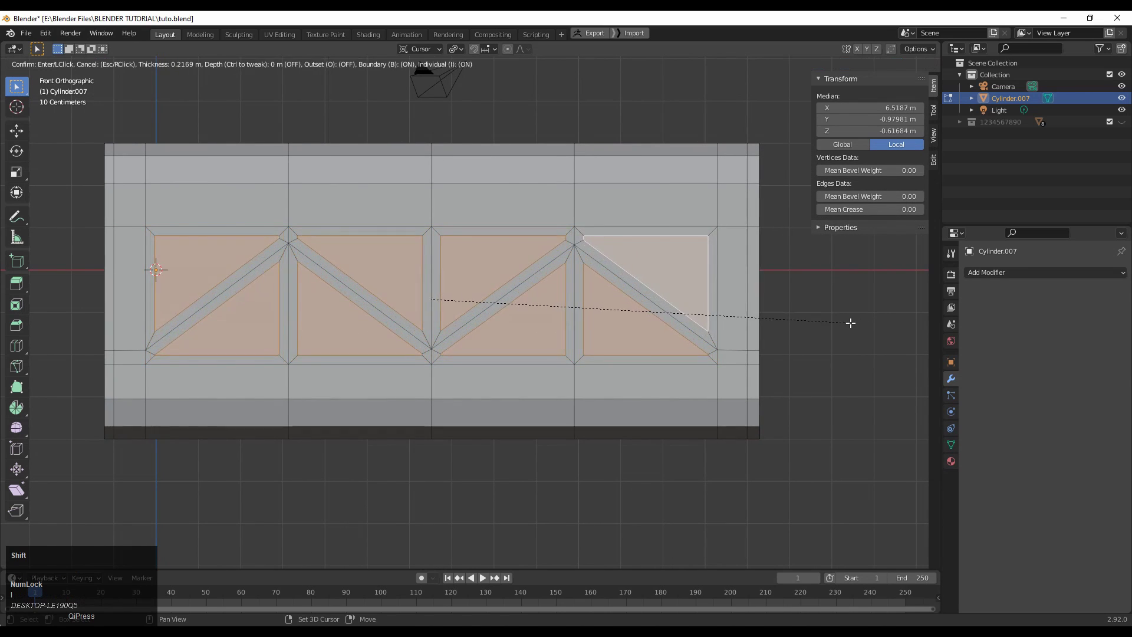
left_click(849, 321)
scroll(194, 318, "up", 4)
middle_click_drag(177, 448, 293, 423, "shift")
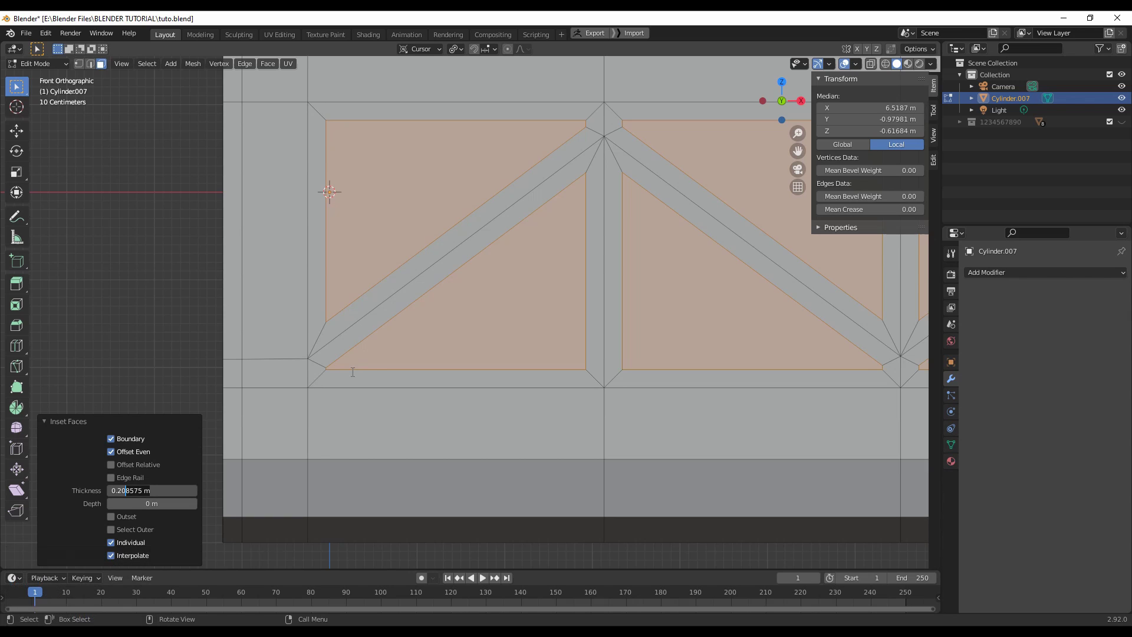
left_click(127, 490)
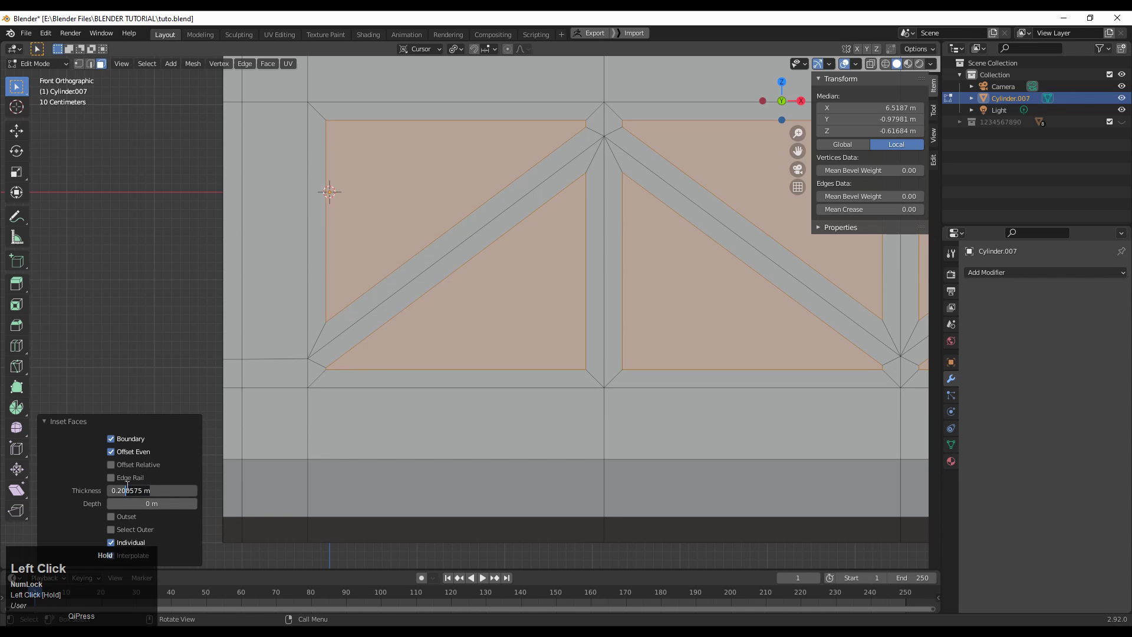
left_click(177, 379)
Try scaling the eight inset front faces to 0.9, then undo the resize.
scroll(648, 319, "down", 2)
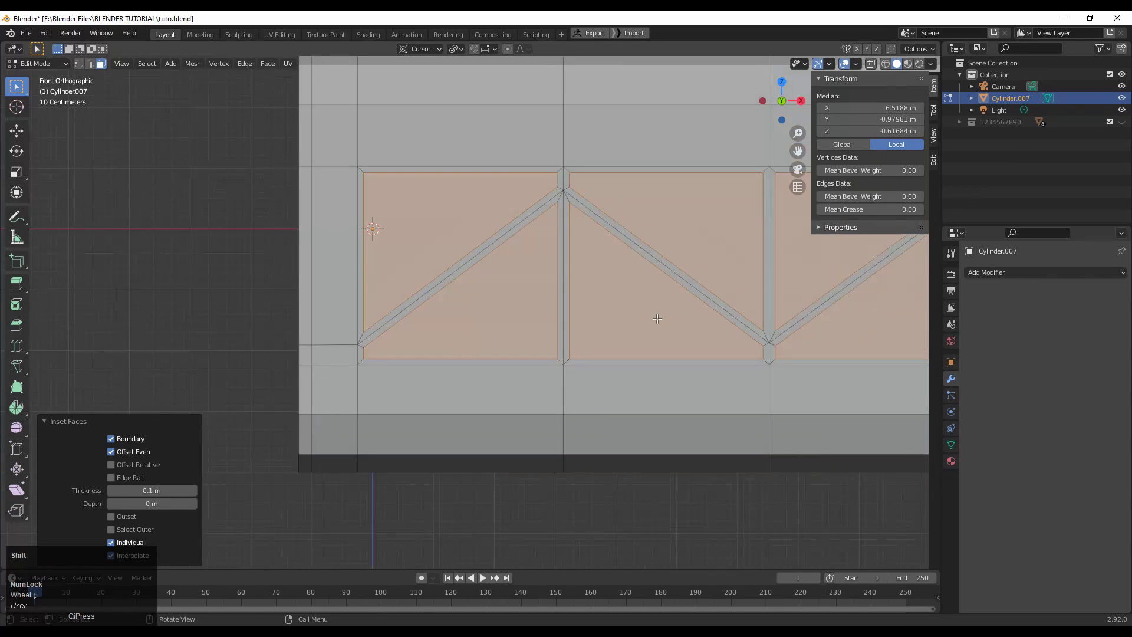
middle_click_drag(656, 316, 348, 331, "shift")
scroll(611, 244, "down", 2)
middle_click_drag(611, 244, 588, 253, "shift")
scroll(588, 252, "up", 2)
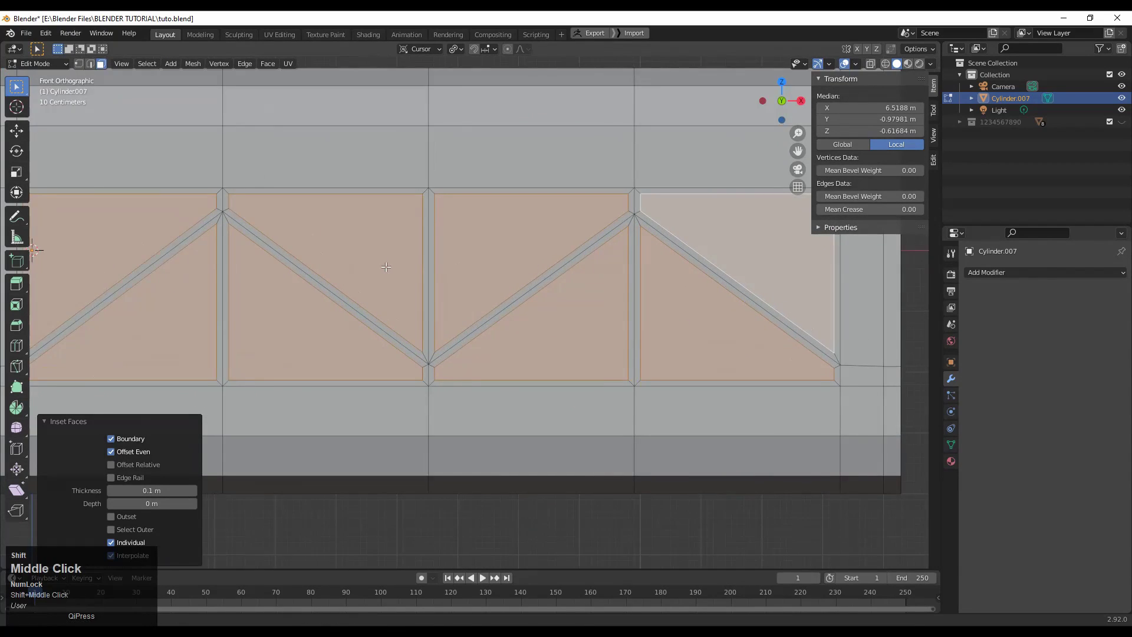
middle_click_drag(389, 270, 628, 271, "shift")
key("s")
key("ctrl")
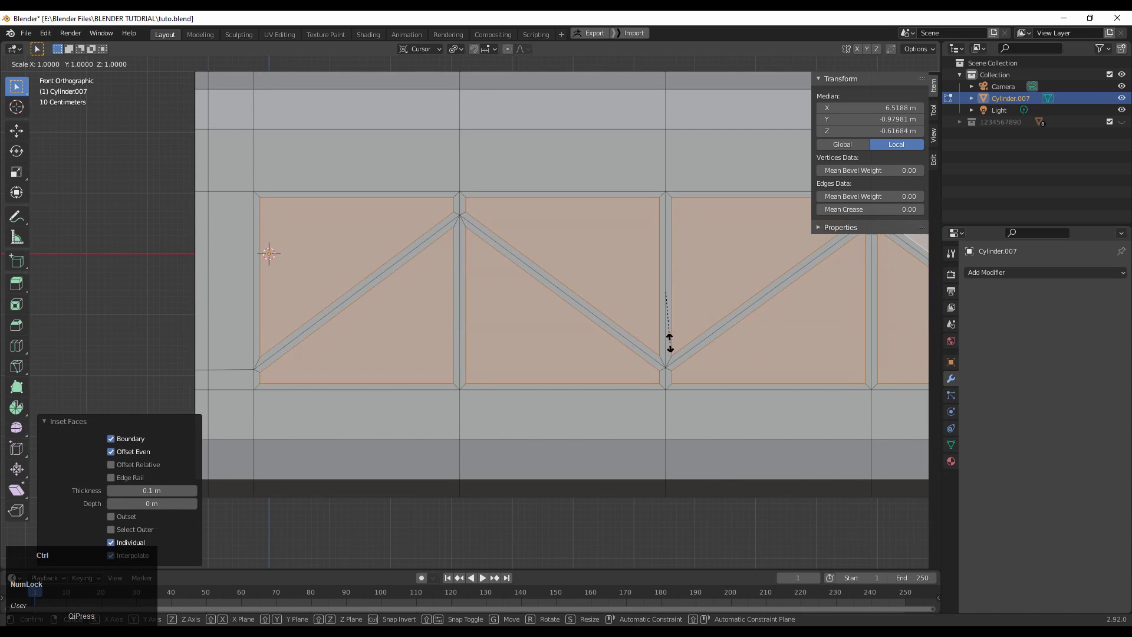
left_click(670, 336)
scroll(666, 333, "down", 2)
middle_click_drag(242, 326, 161, 329, "shift")
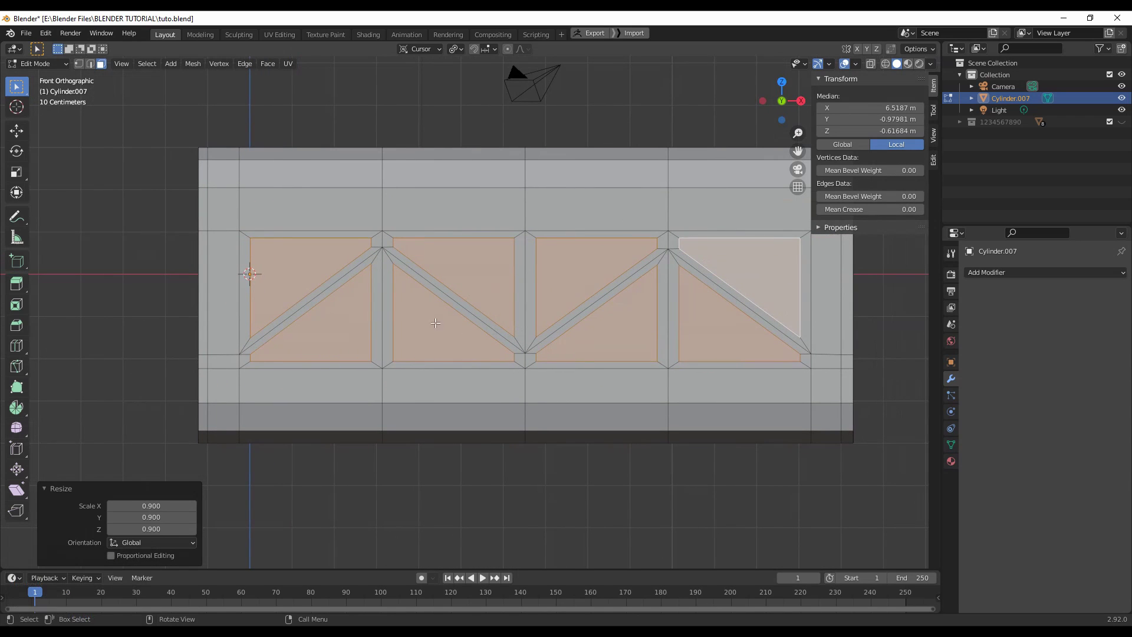
middle_click_drag(436, 323, 411, 330, "shift")
key("ctrl+z")
middle_click_drag(503, 341, 467, 336, "shift")
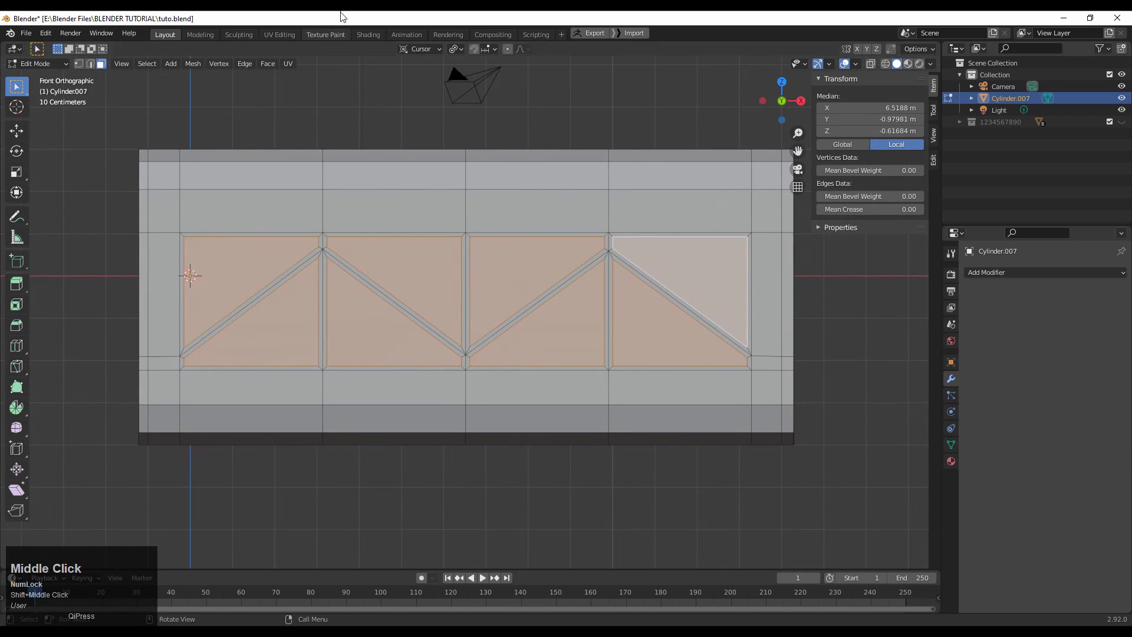
Shrink the eight inset front faces slightly and extrude them inward along their normals with an offset of -0.15 m.
key("s")
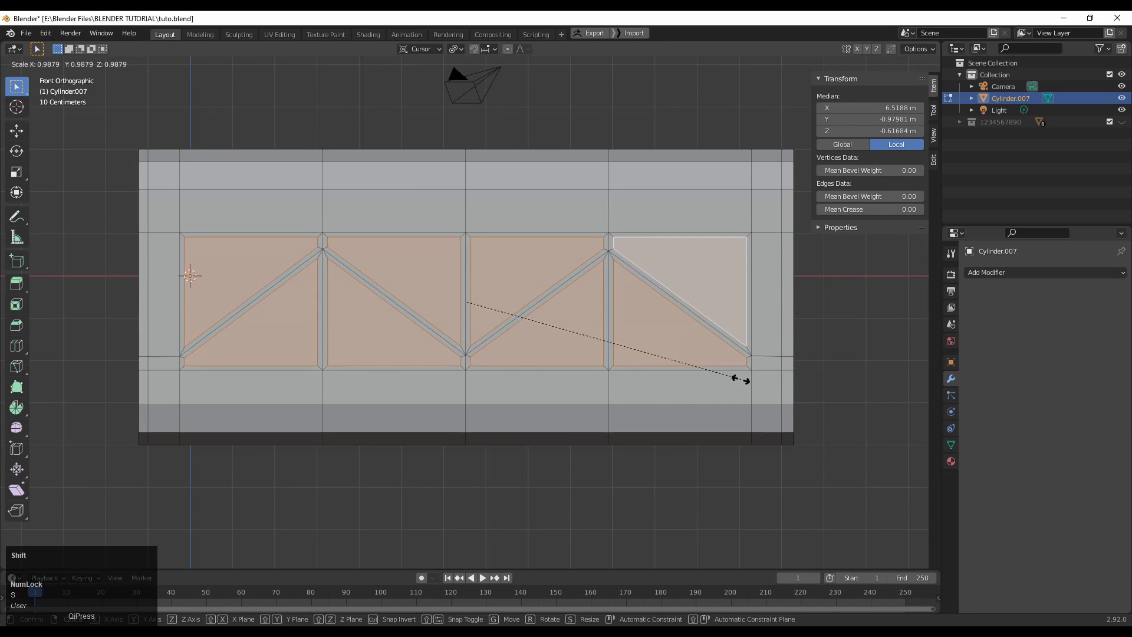
left_click(672, 375)
middle_click_drag(672, 375, 501, 303)
left_click(18, 283)
left_click_drag(18, 283, 59, 345)
middle_click_drag(583, 344, 530, 331)
mouse_move(532, 331)
left_mouse_down()
mouse_move(566, 348)
mouse_move(533, 316)
left_mouse_up()
middle_click_drag(533, 316, 164, 516)
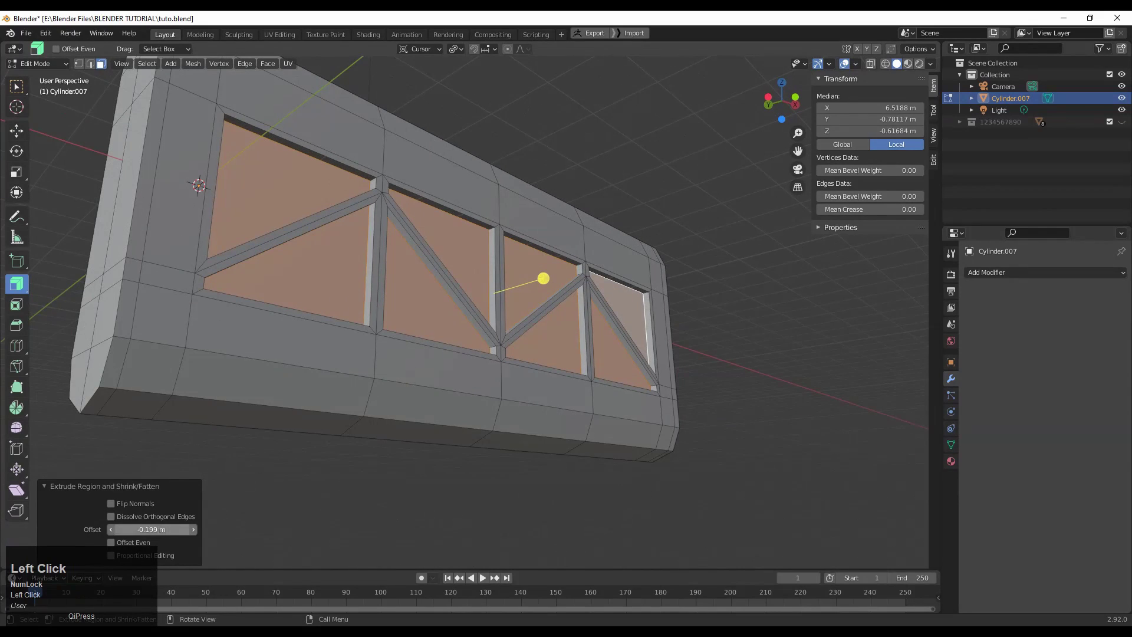
left_click(102, 537)
middle_click_drag(235, 116, 278, 133)
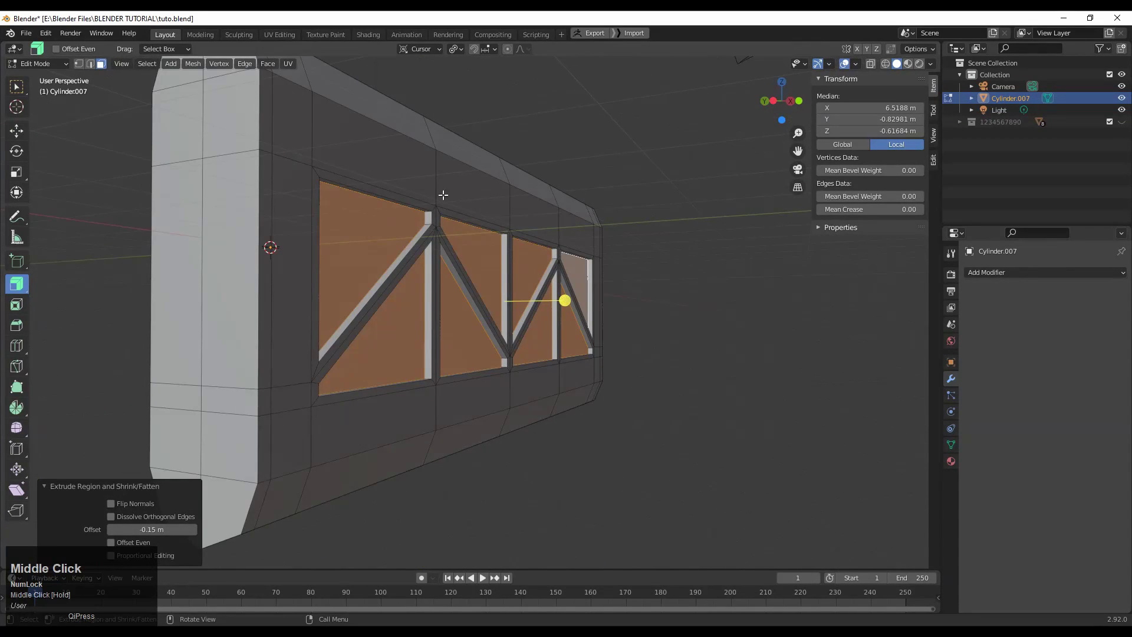
middle_click_drag(443, 194, 307, 104)
Symmetrize the whole mesh to copy the front recesses onto the back and view it in Object Mode.
key("Tab")
key("Tab")
key("a")
left_click(193, 63)
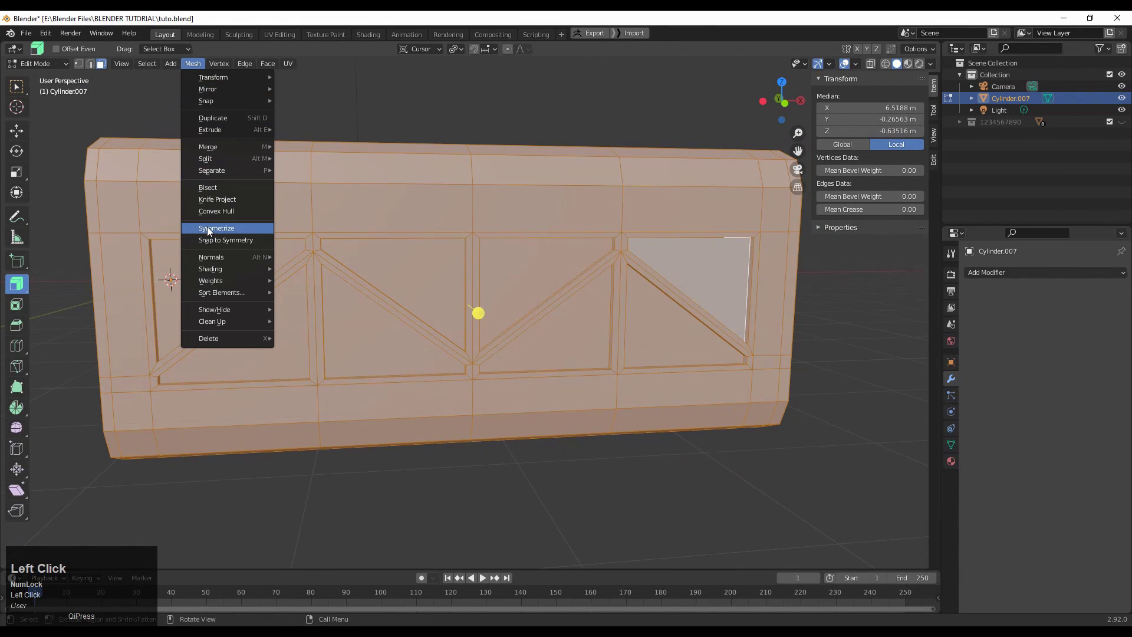
key("Tab")
mouse_move(480, 229)
middle_mouse_down()
mouse_move(530, 236)
mouse_move(521, 202)
mouse_move(492, 225)
middle_mouse_up()
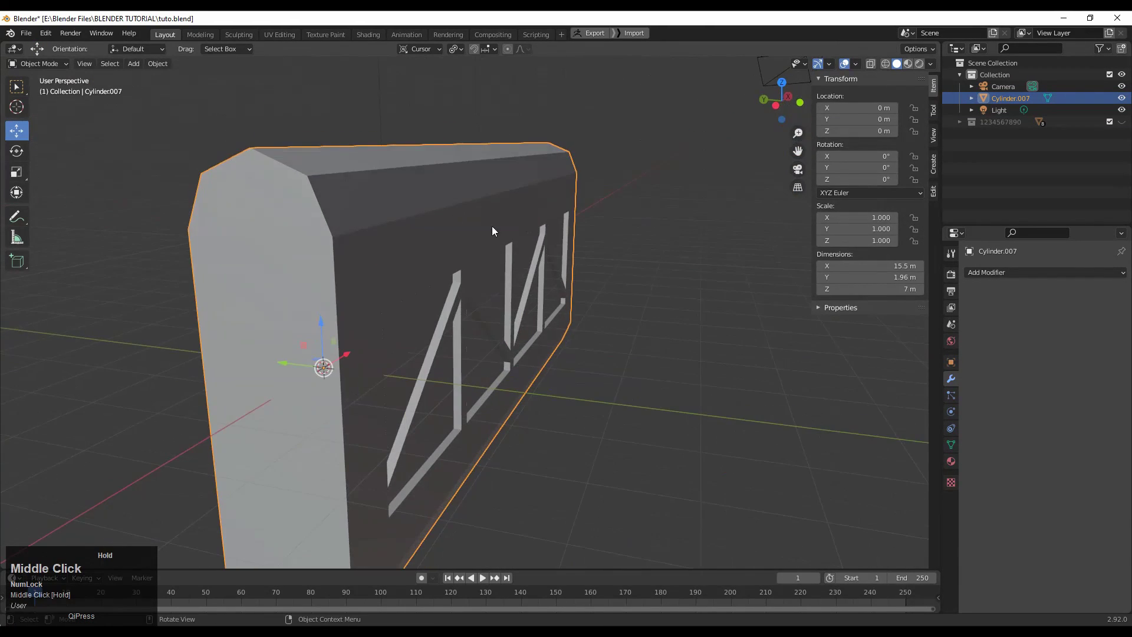
Add a Subdivision Surface modifier to the body and turn off its display in Edit Mode.
left_click(1046, 273)
left_click(924, 487)
middle_click_drag(925, 487, 350, 341)
key("Tab")
left_click(1069, 293)
In Edit Mode, add a vertical loop cut close beside the truss pattern's first post with a slide factor of 0.9.
middle_click_drag(547, 325, 460, 298)
left_click(781, 103)
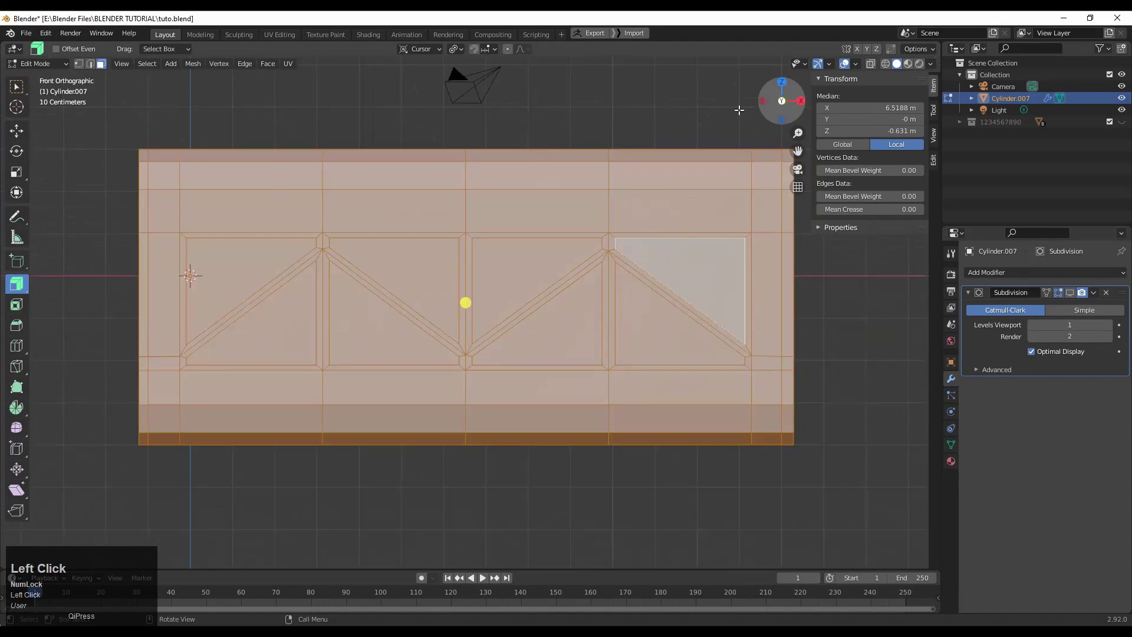
middle_click_drag(490, 177, 585, 193, "shift")
key("ctrl+r")
left_click(357, 195, "ctrl")
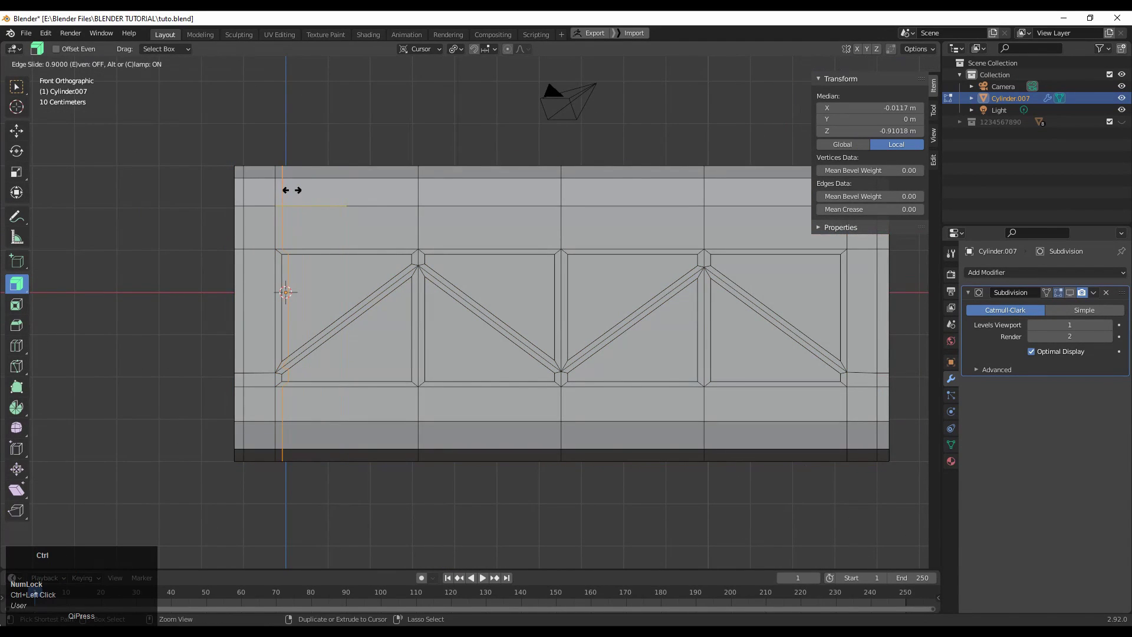
left_click(292, 189, "ctrl")
Add vertical loop cuts close to both sides of the second post, slid by factors of 0.9 and -0.9.
key("ctrl+r")
left_click(333, 184)
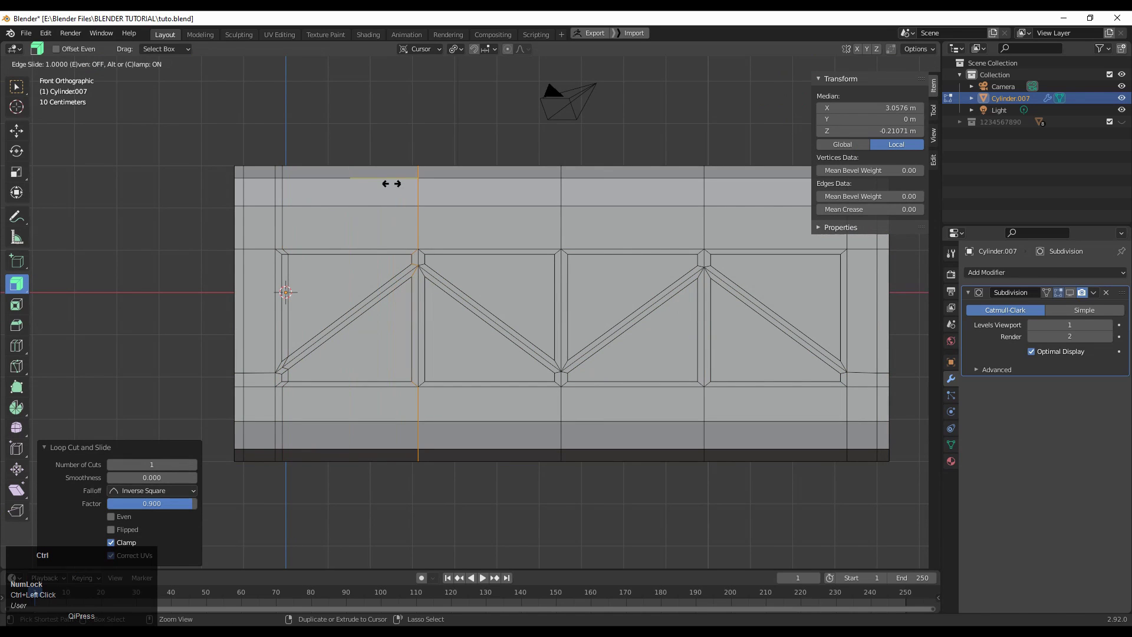
left_click(385, 183, "ctrl")
key("ctrl+r")
left_click(469, 172)
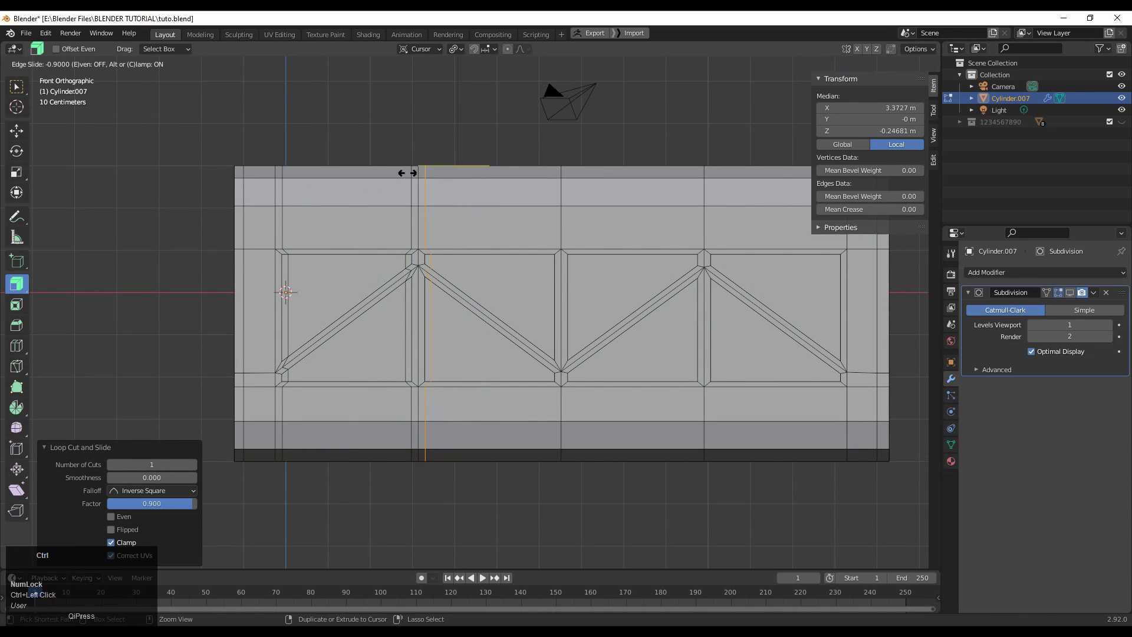
left_click(425, 361)
middle_click_drag(425, 362, 322, 378, "shift")
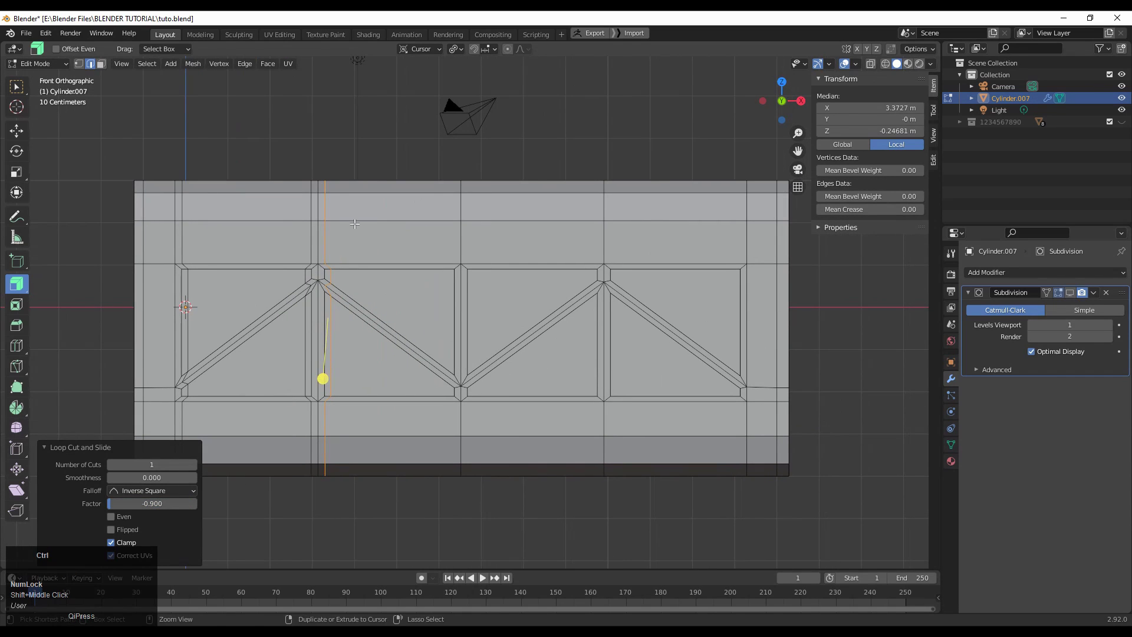
Add vertical loop cuts close to both sides of the centre post, slid by factors of 0.9 and -0.9.
left_click_drag(372, 224, 443, 232)
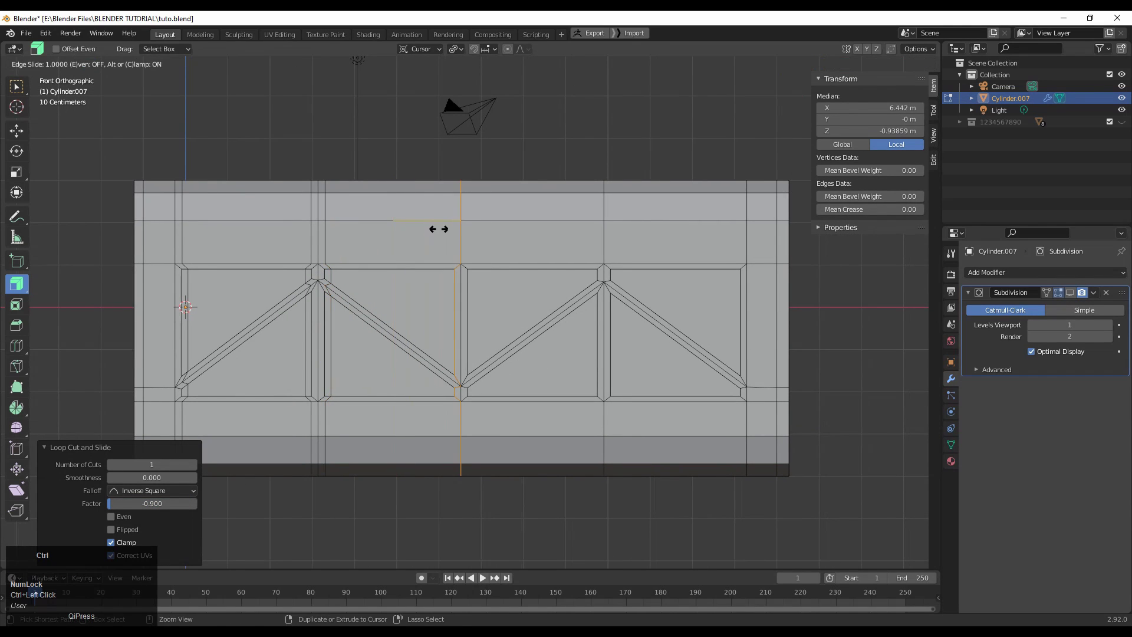
left_click(442, 399)
left_click_drag(521, 221, 463, 213)
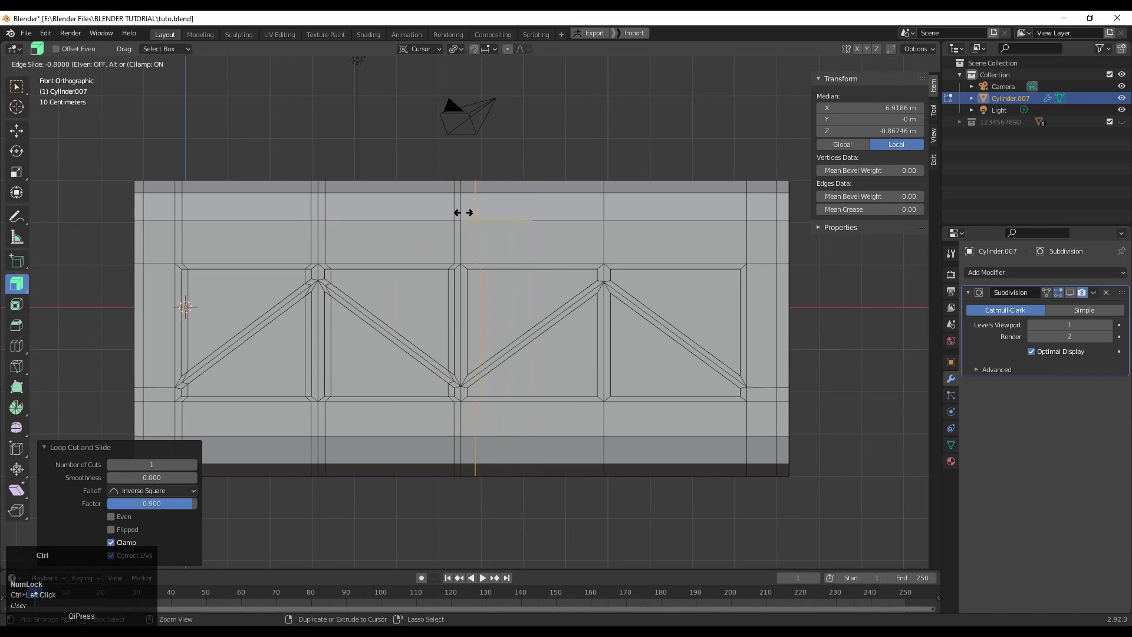
left_click(454, 211)
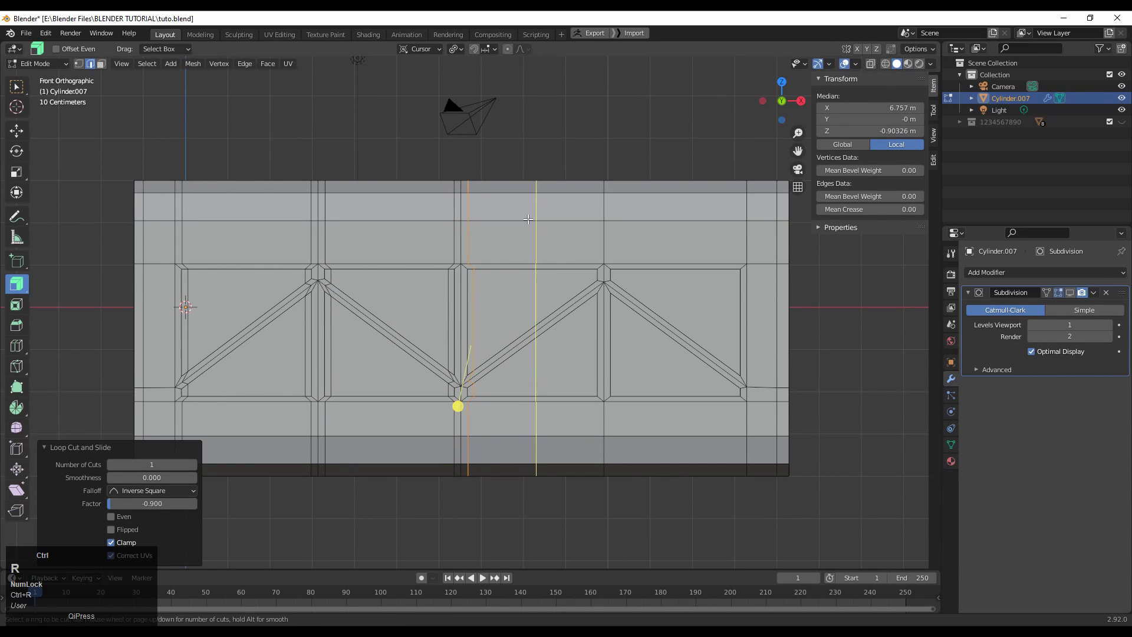
Add vertical loop cuts close to both sides of the fourth post, slid by factors of 0.9 and -0.9.
left_click_drag(536, 220, 586, 232)
left_click(579, 384)
left_click_drag(654, 222, 635, 231)
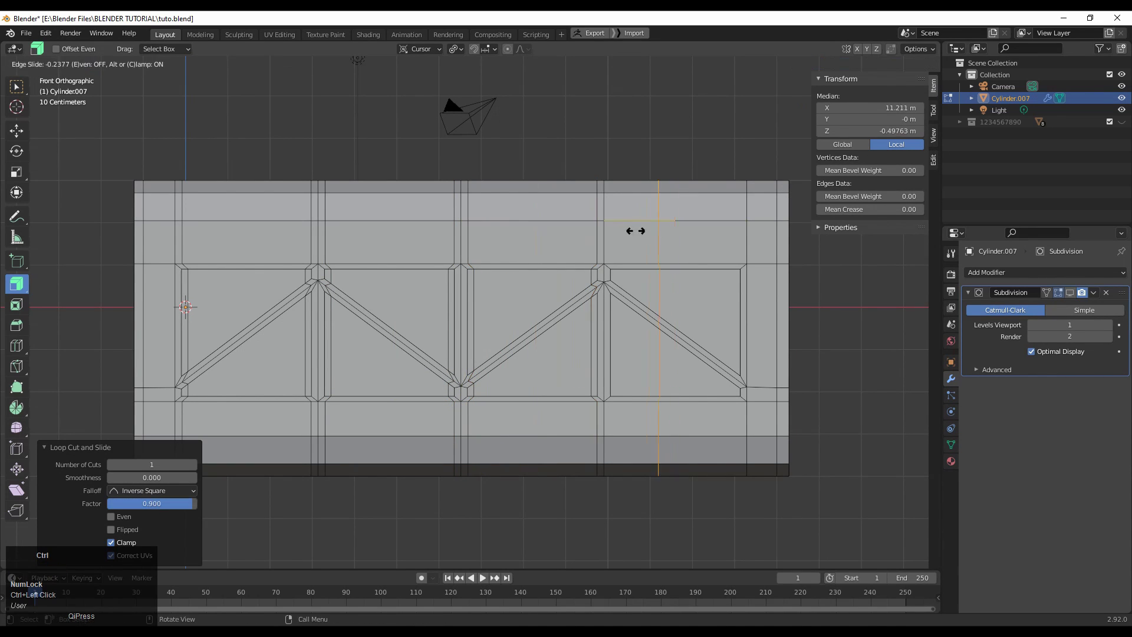
left_click(596, 379)
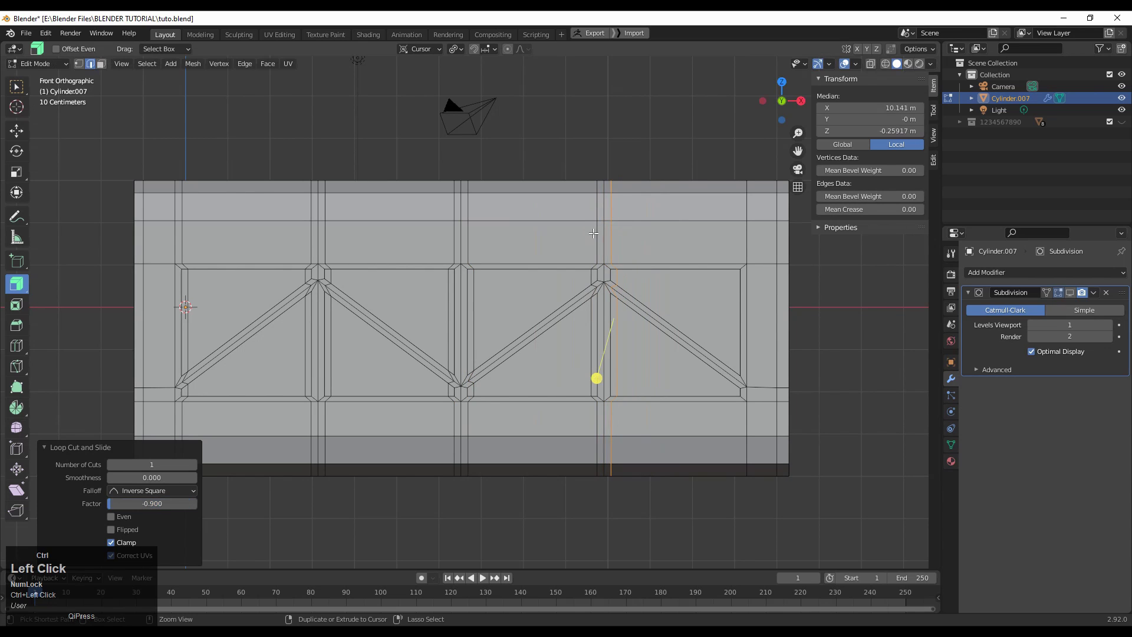
Add a vertical loop cut beside the last post at factor 0.9 and a horizontal one below the upper rail at -0.9.
left_click_drag(678, 224, 721, 226)
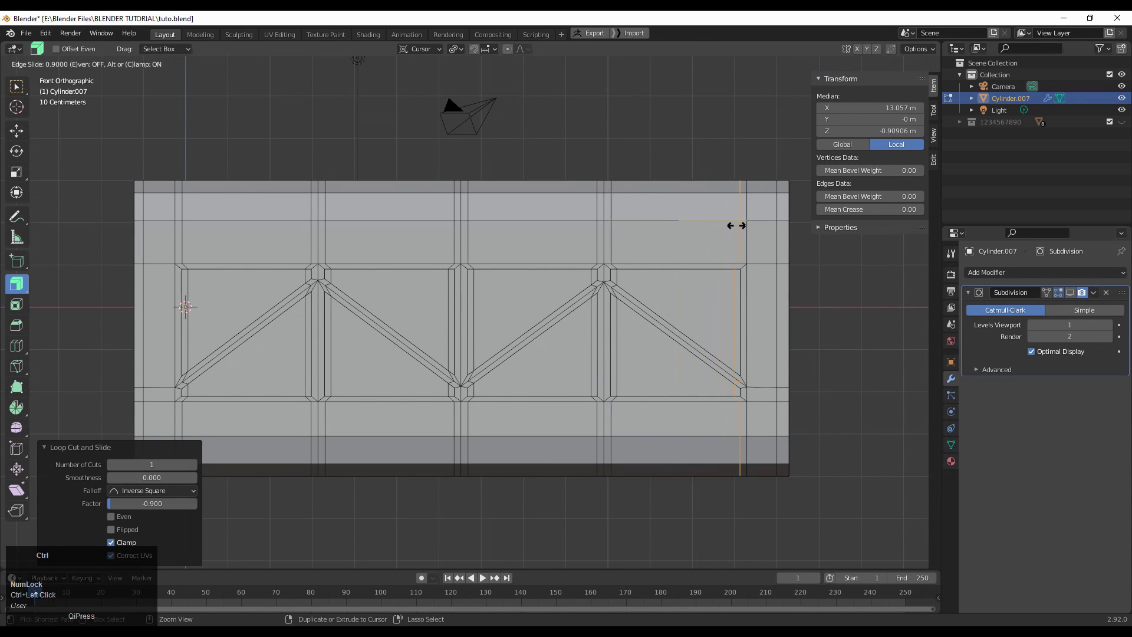
left_click(727, 401)
middle_click_drag(725, 404, 708, 396, "shift")
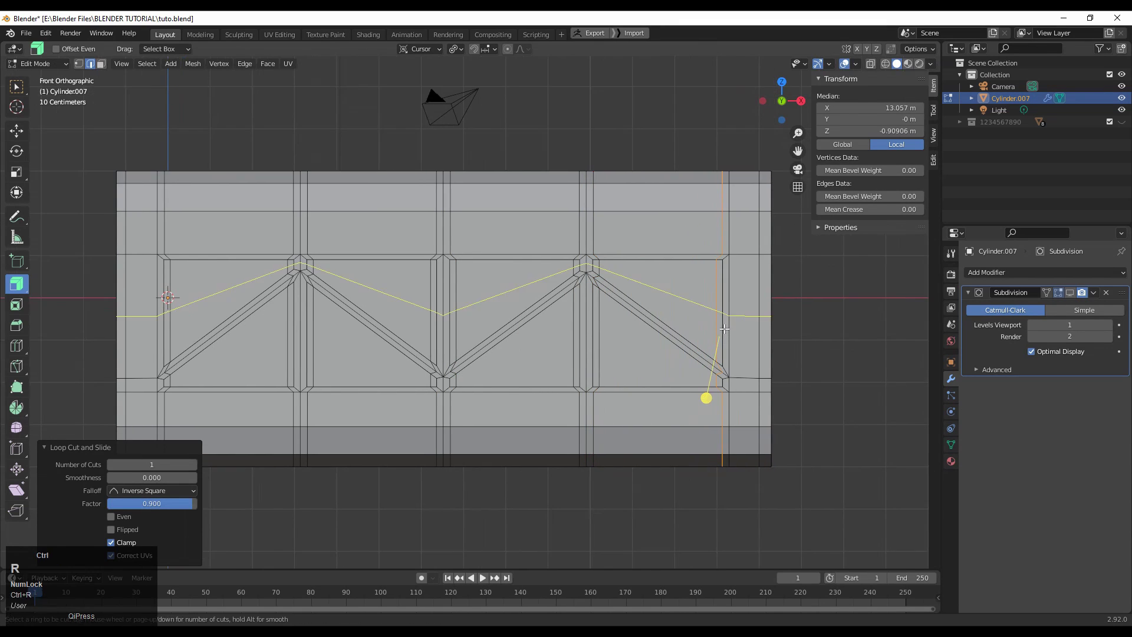
left_click_drag(707, 396, 723, 286)
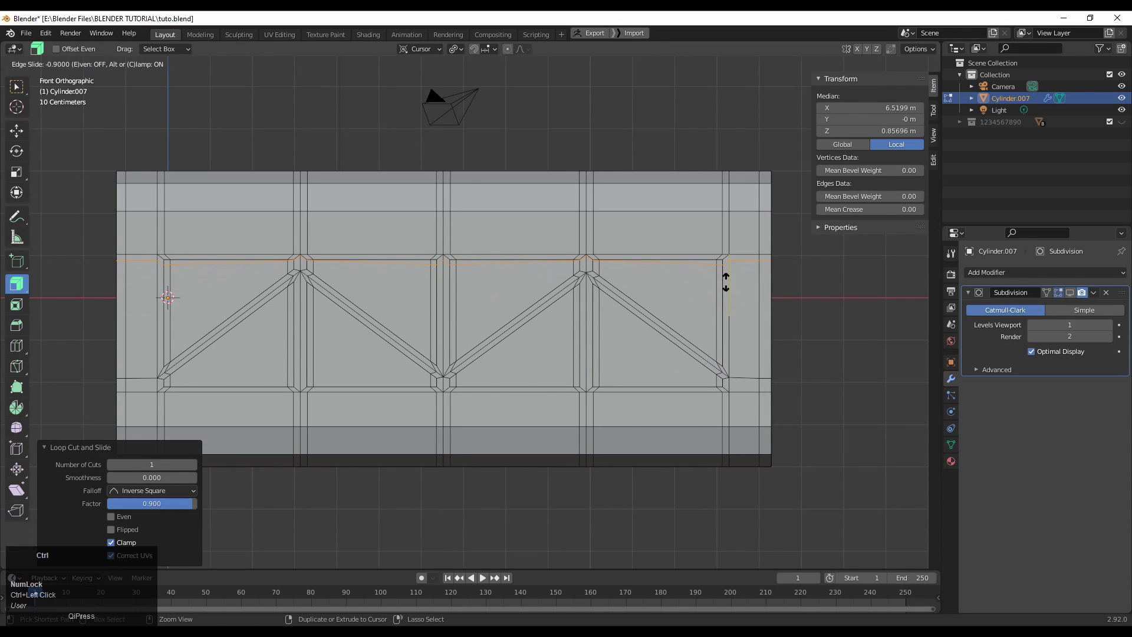
left_click(379, 260)
Examine how the new horizontal loop runs along the upper rail, around the post joints and the end corners.
scroll(366, 240, "up", 5)
middle_click_drag(355, 208, 419, 208, "shift")
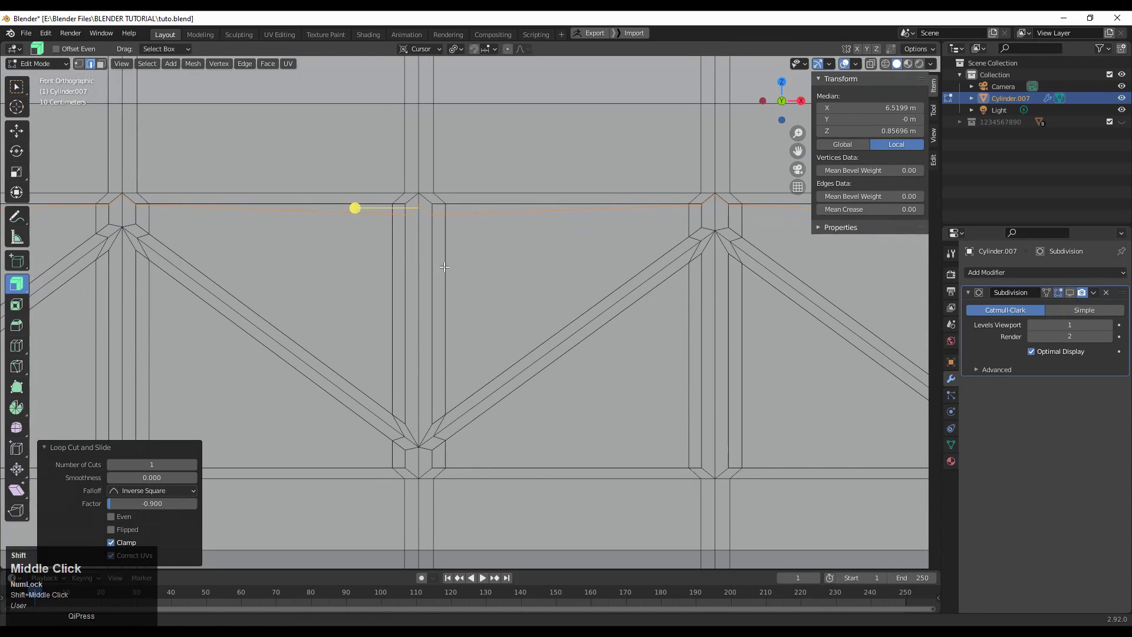
middle_click_drag(444, 266, 731, 336, "shift")
scroll(731, 336, "down", 3)
middle_click_drag(908, 367, 520, 364, "shift")
scroll(519, 364, "up", 1)
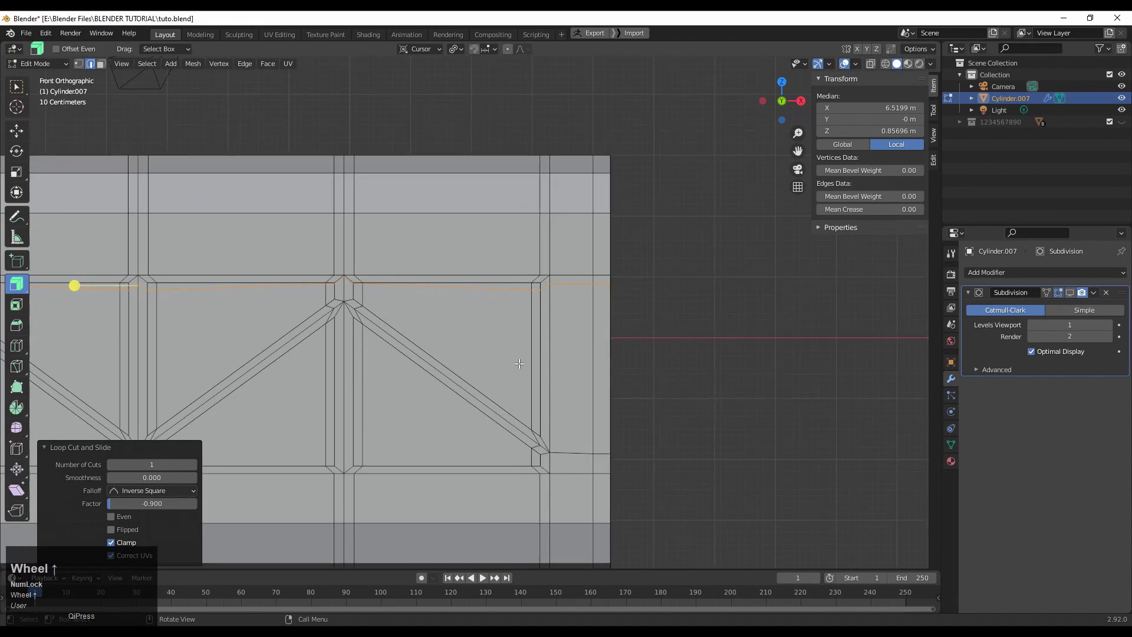
scroll(519, 363, "up", 4)
scroll(246, 375, "up", 2)
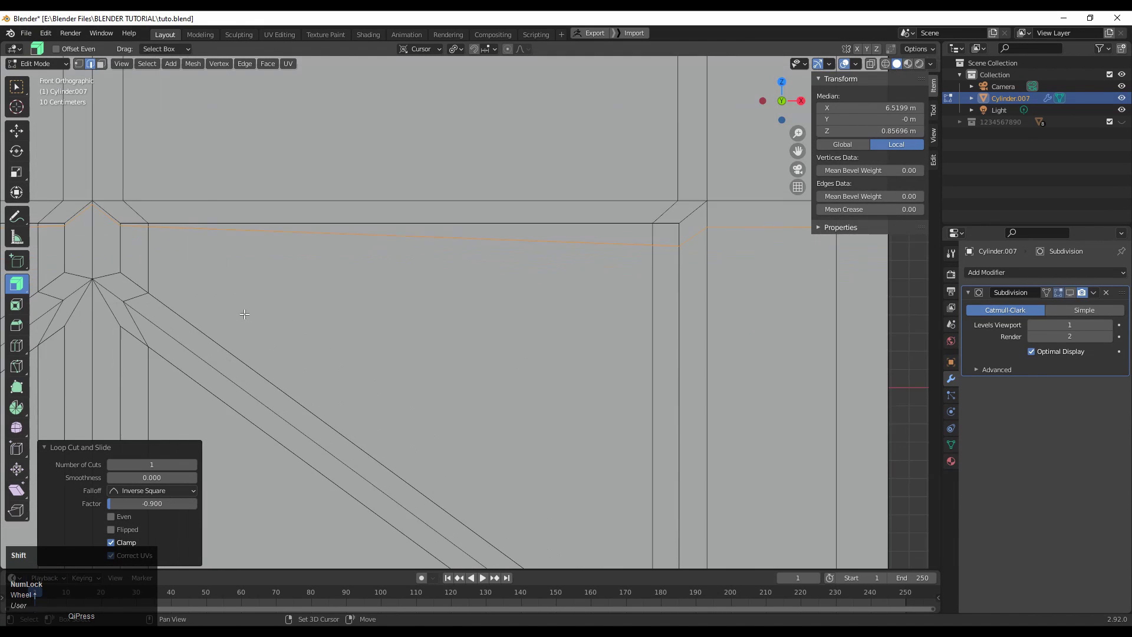
middle_click_drag(215, 230, 688, 308, "shift")
scroll(688, 307, "up", 3)
scroll(644, 267, "down", 4)
middle_click_drag(556, 296, 603, 180, "shift")
Switch to vertex selection and select the new loop's three vertices at the second post's upper joint.
key("1")
scroll(602, 180, "down", 4)
middle_click_drag(448, 233, 574, 275, "shift")
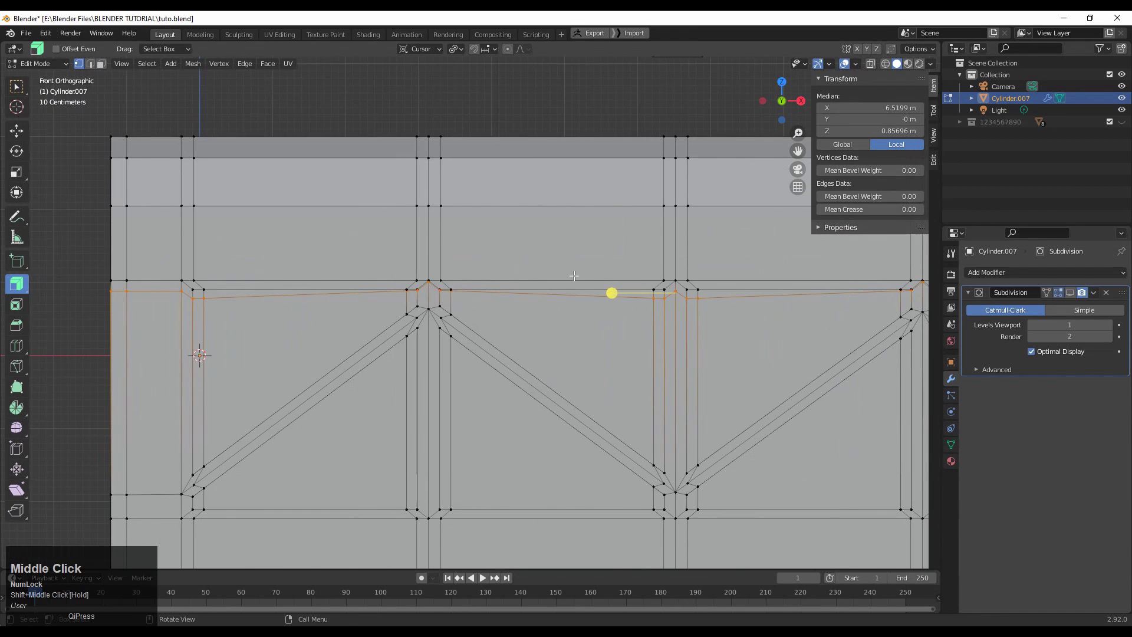
scroll(375, 297, "up", 6)
left_click(344, 234)
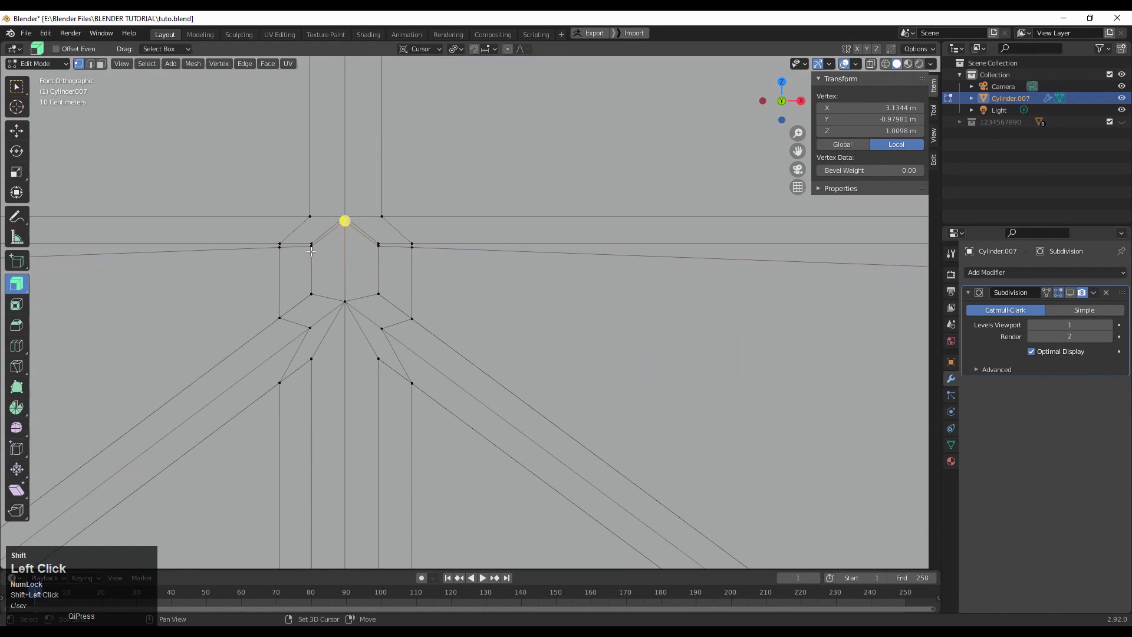
left_click(311, 254, "shift")
left_click(378, 248, "shift")
middle_click_drag(221, 295, 2, 301, "shift")
scroll(825, 248, "down", 3)
middle_click_drag(837, 246, 503, 253, "shift")
scroll(503, 252, "up", 2)
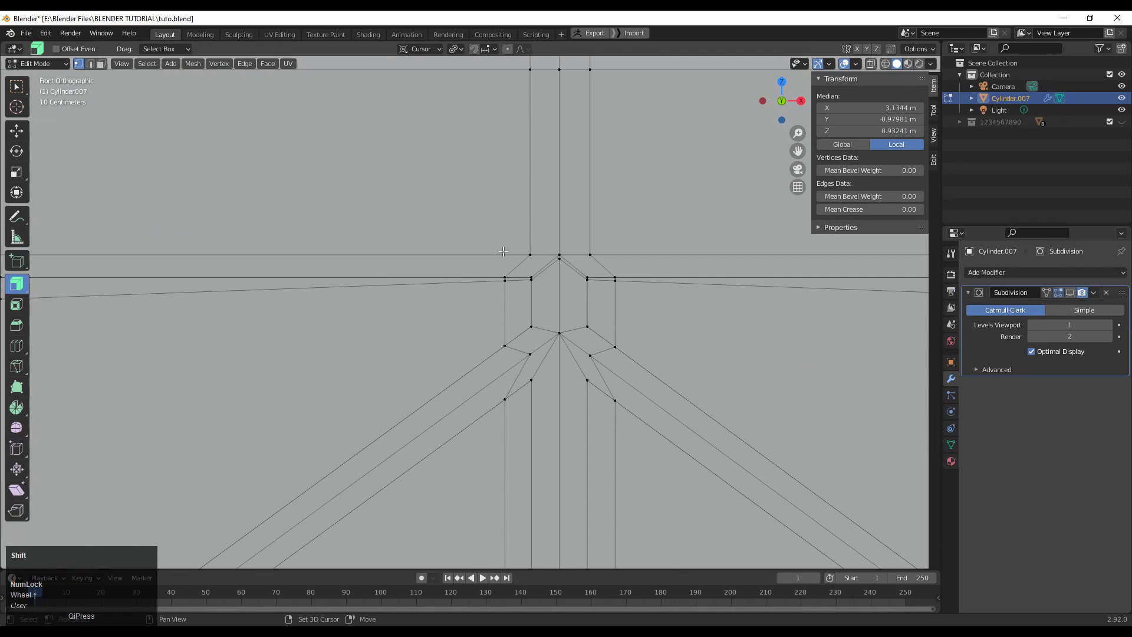
key("g")
key("g")
right_click(591, 268)
Extend the selection to the new loop's recessed vertices on both sides of the fourth post's upper joint.
middle_click_drag(592, 274, 590, 251)
scroll(640, 260, "up", 1)
left_click(580, 278, "shift")
left_click(532, 290, "shift")
middle_click_drag(532, 290, 552, 226)
key("z")
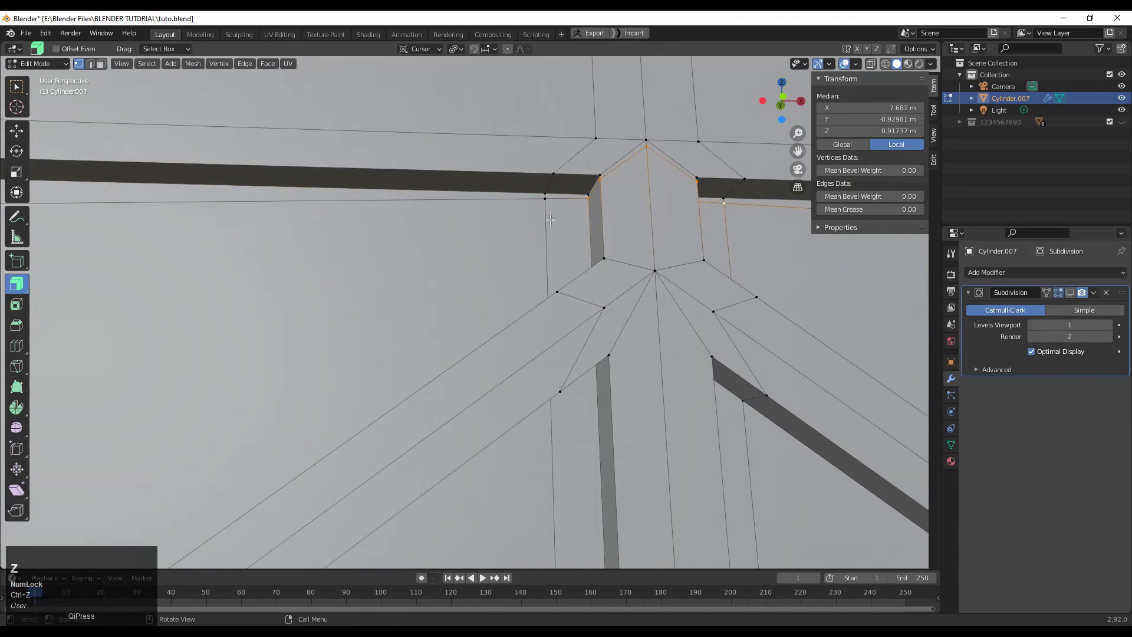
left_click(541, 207, "shift")
Add the new loop's recessed vertices on both sides of the second post's upper joint to the selection.
scroll(247, 216, "down", 3)
middle_click_drag(218, 219, 804, 342, "shift")
scroll(805, 341, "up", 3)
middle_click_drag(692, 374, 788, 358)
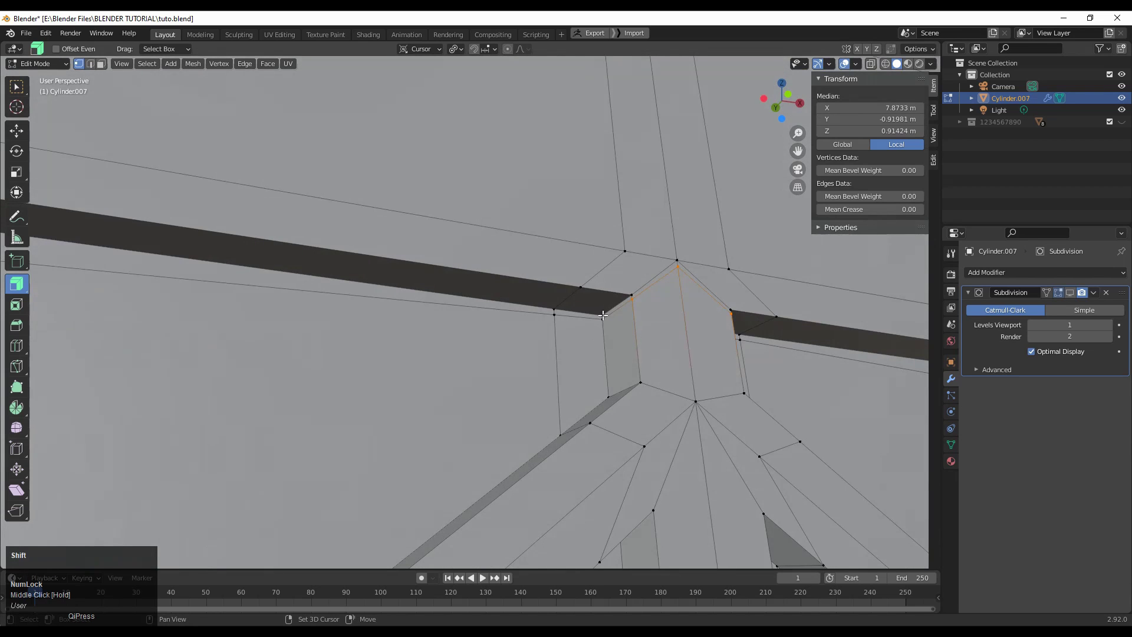
middle_click_drag(626, 328, 475, 326)
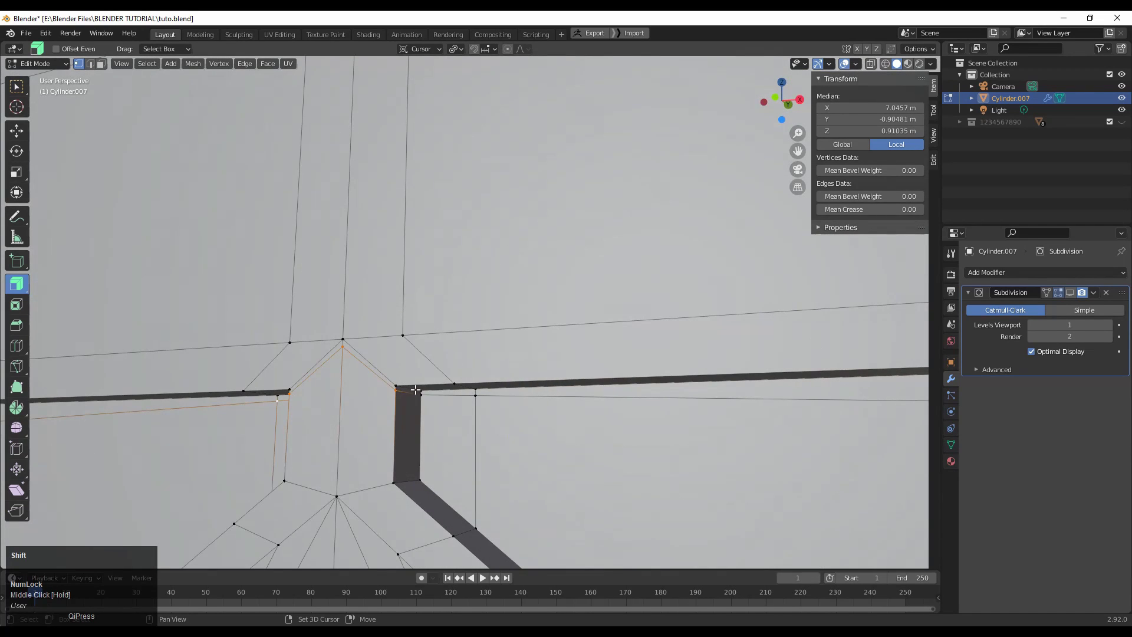
scroll(465, 402, "down", 3)
middle_click_drag(466, 402, 590, 271)
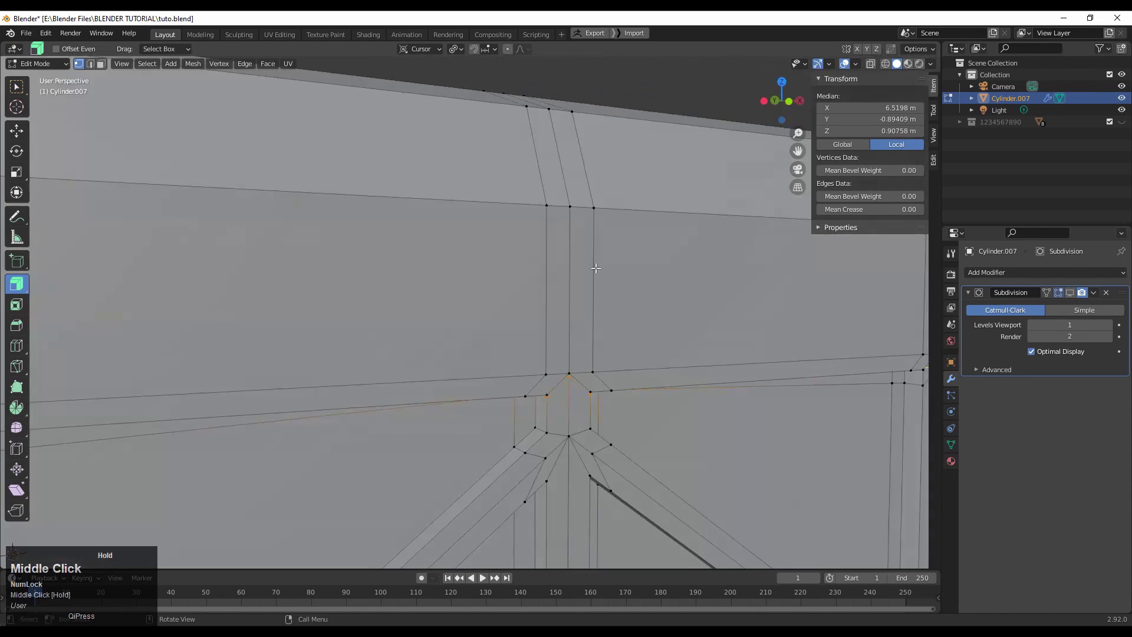
Edge-slide the selected upper joint vertices downward by a factor of 0.235 in front view.
left_click(786, 101)
scroll(546, 154, "down", 4)
middle_click_drag(854, 299, 409, 239, "shift")
scroll(427, 210, "up", 2)
middle_click_drag(596, 261, 406, 280, "shift")
key("g")
key("g")
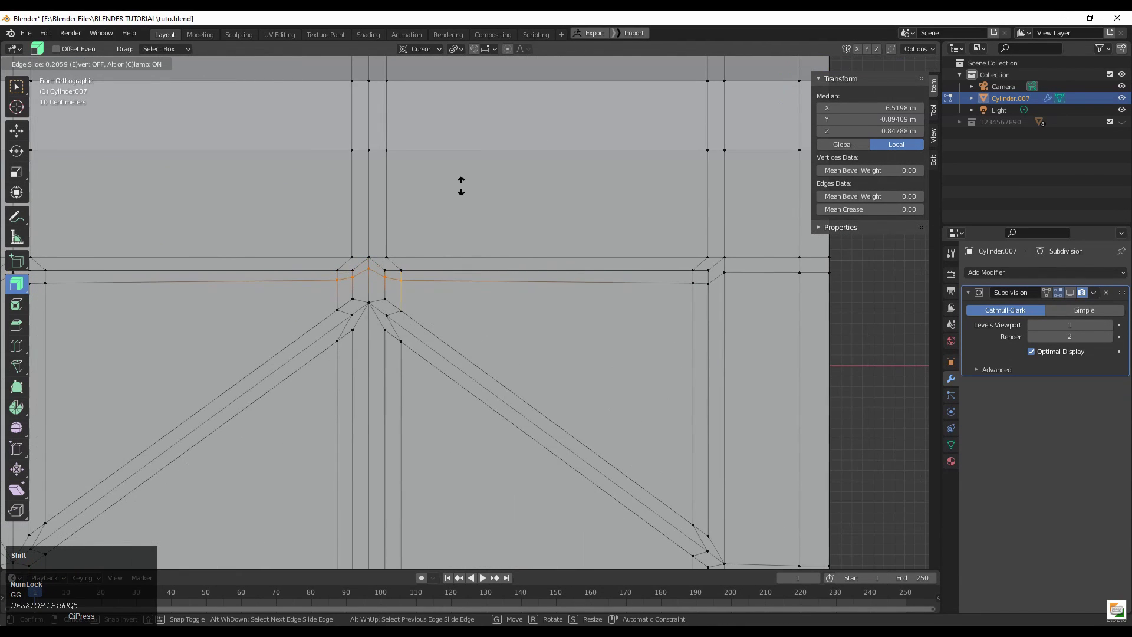
left_click(464, 195)
Add a horizontal loop cut just above the truss pattern's lower rail with a slide factor of 0.9.
scroll(472, 198, "down", 3)
middle_click_drag(479, 177, 889, 215, "shift")
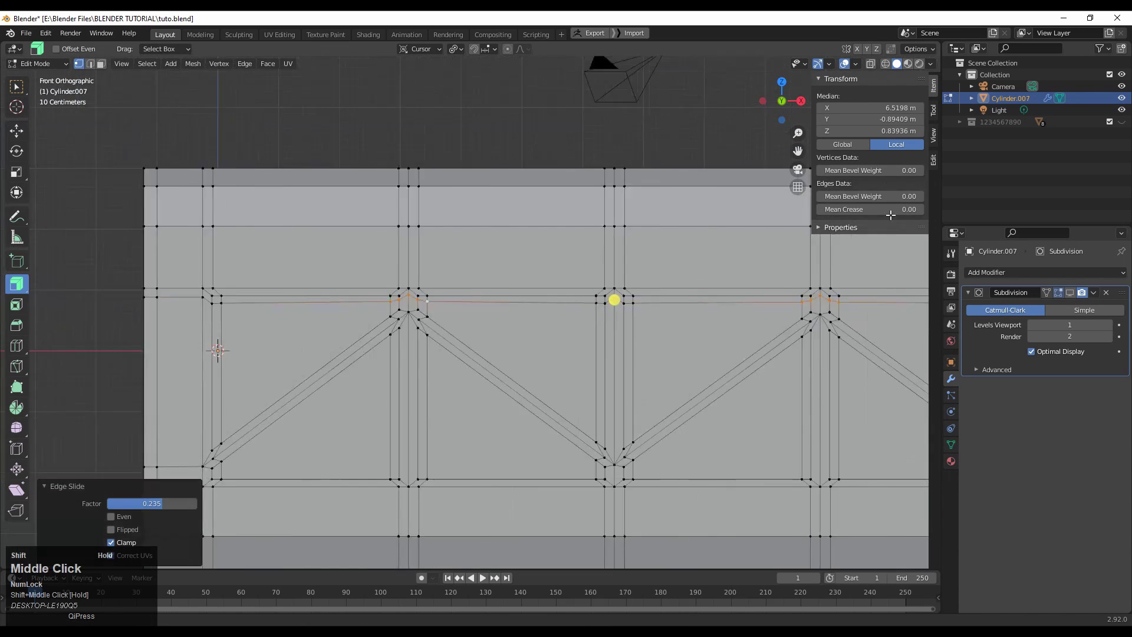
middle_click_drag(580, 288, 535, 121, "shift")
scroll(354, 208, "up", 3)
scroll(520, 201, "down", 2)
key("ctrl+r")
left_click(436, 317, "ctrl")
left_click(624, 384)
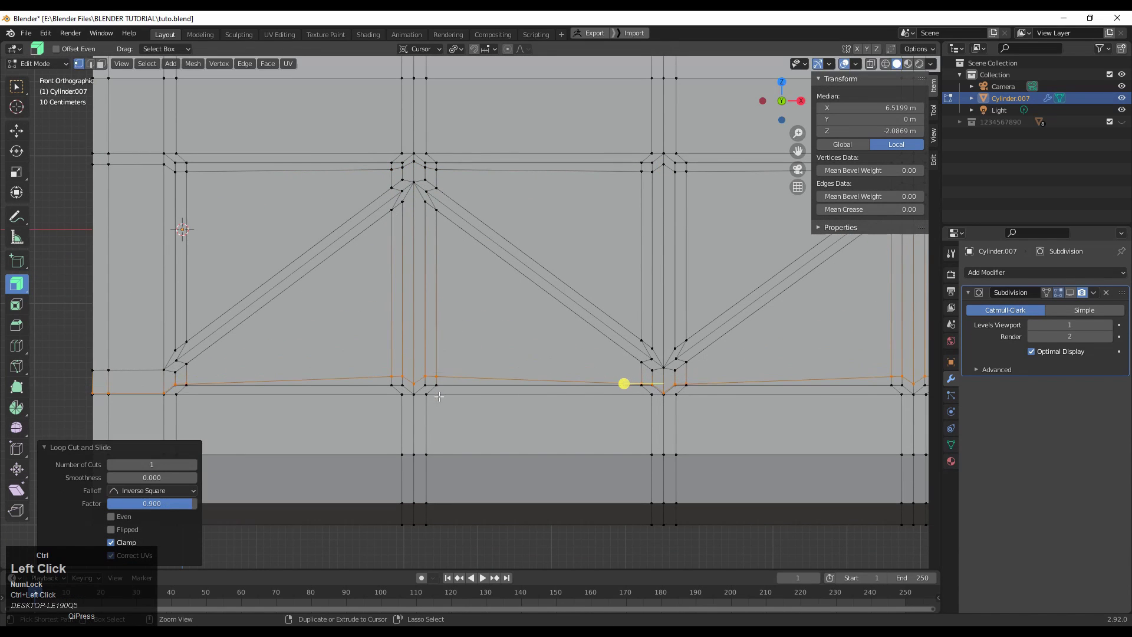
Select the lower loop's vertices across the centre post's bottom joint.
middle_click_drag(625, 384, 561, 359, "shift")
scroll(430, 255, "up", 3)
left_click(391, 257)
scroll(433, 257, "up", 4)
middle_click_drag(433, 256, 432, 326, "shift")
left_click(331, 268)
left_click(613, 266, "ctrl+shift")
scroll(609, 256, "down", 6)
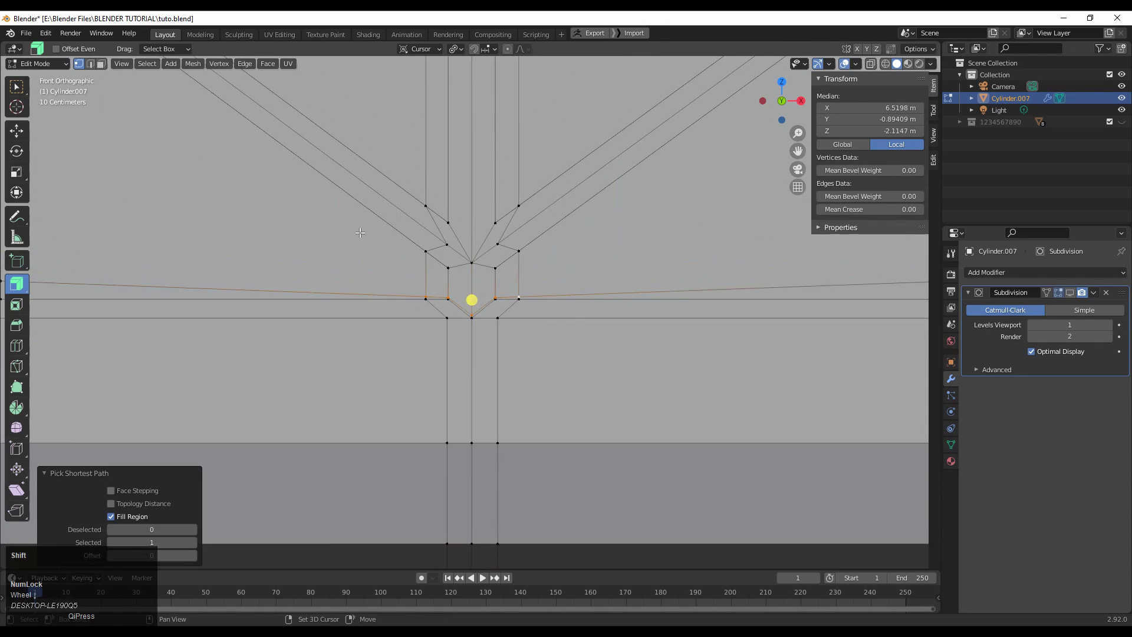
Edge-slide the selected centre joint vertices upward by a factor of -0.4 and slightly back down by 0.125.
middle_click_drag(218, 237, 15, 302, "shift")
middle_click_drag(704, 383, 271, 352, "shift")
middle_click_drag(786, 331, 236, 288, "shift")
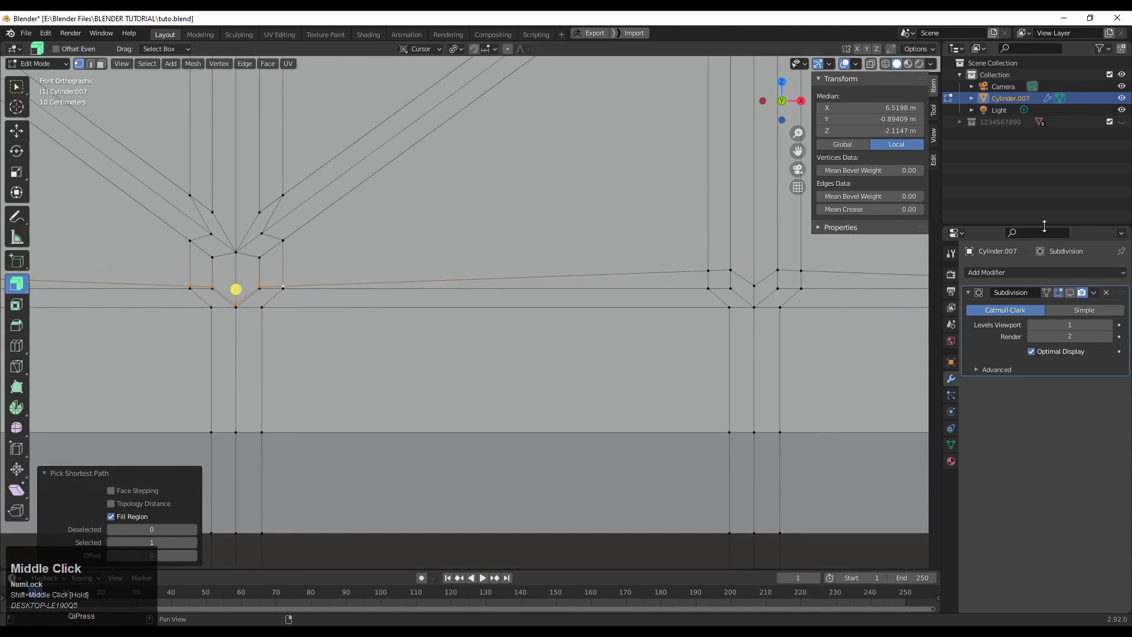
scroll(471, 277, "down", 3)
middle_click_drag(789, 273, 185, 250, "shift")
middle_click_drag(632, 258, 356, 312, "shift")
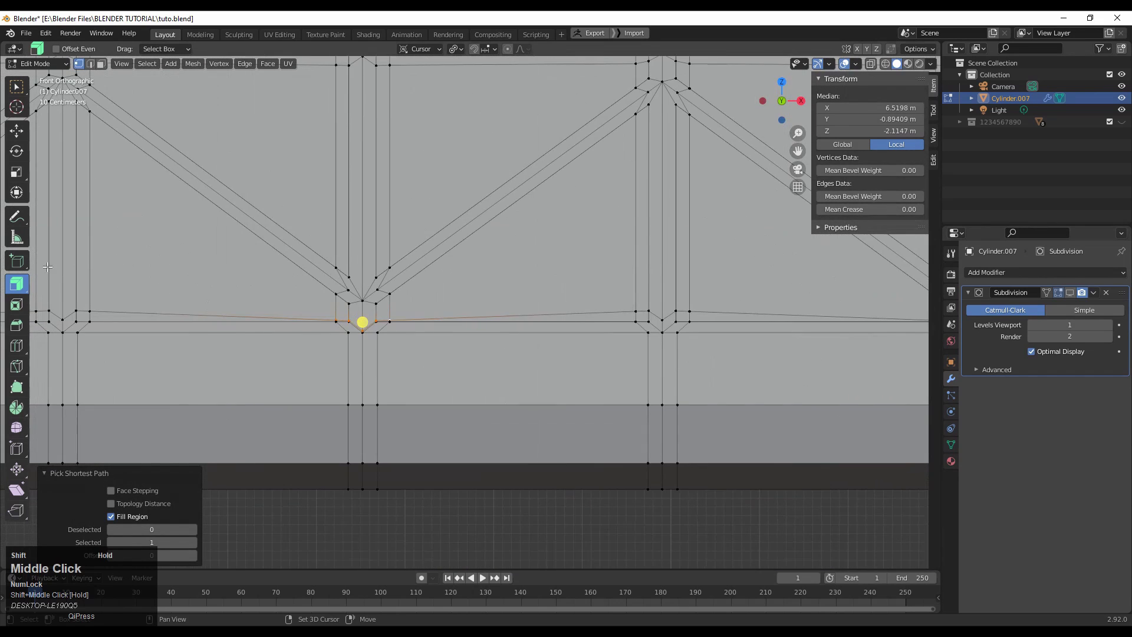
scroll(356, 312, "up", 3)
key("g")
key("g")
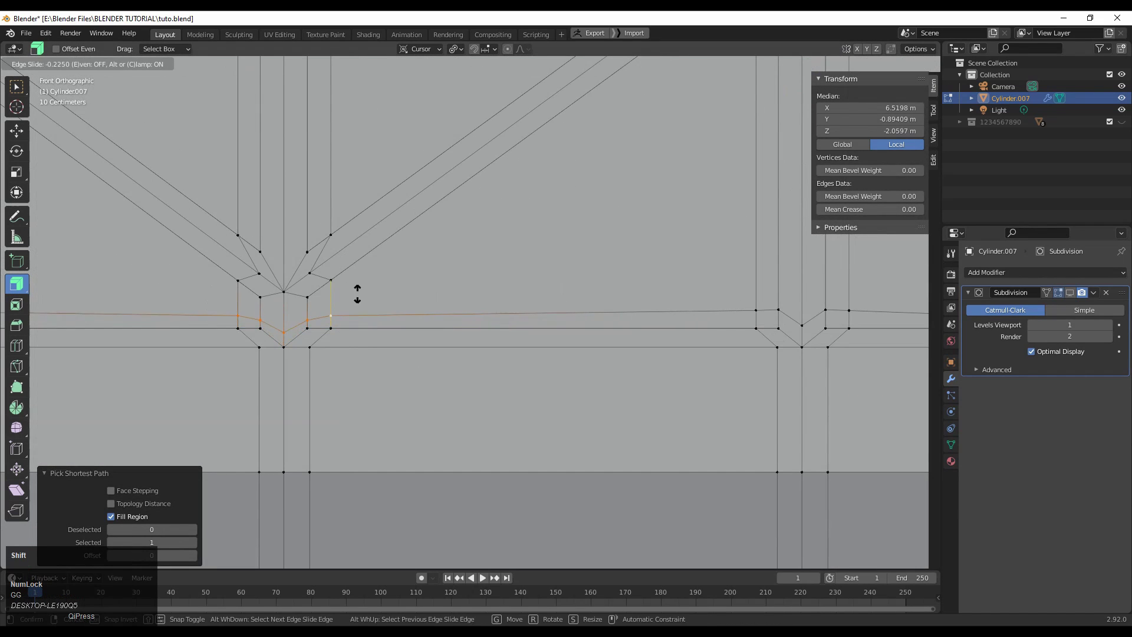
left_click(376, 253)
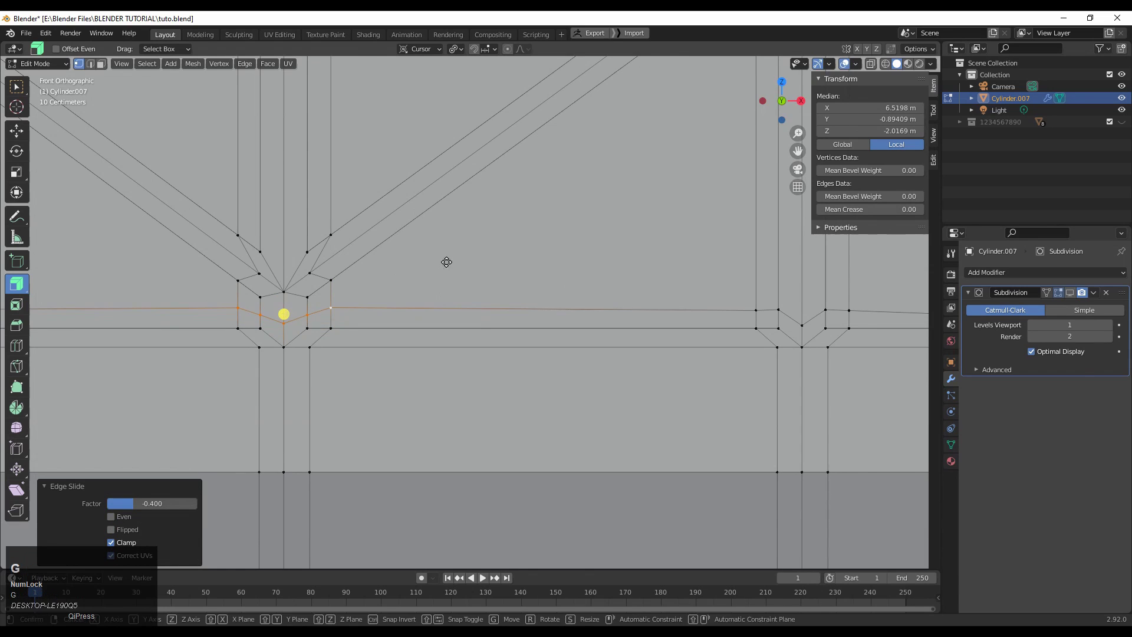
key("g")
key("g")
left_click(447, 295)
Select the lower support loop's vertices from the block's left side across the truss pattern's lower-left corner joint.
scroll(448, 295, "down", 4)
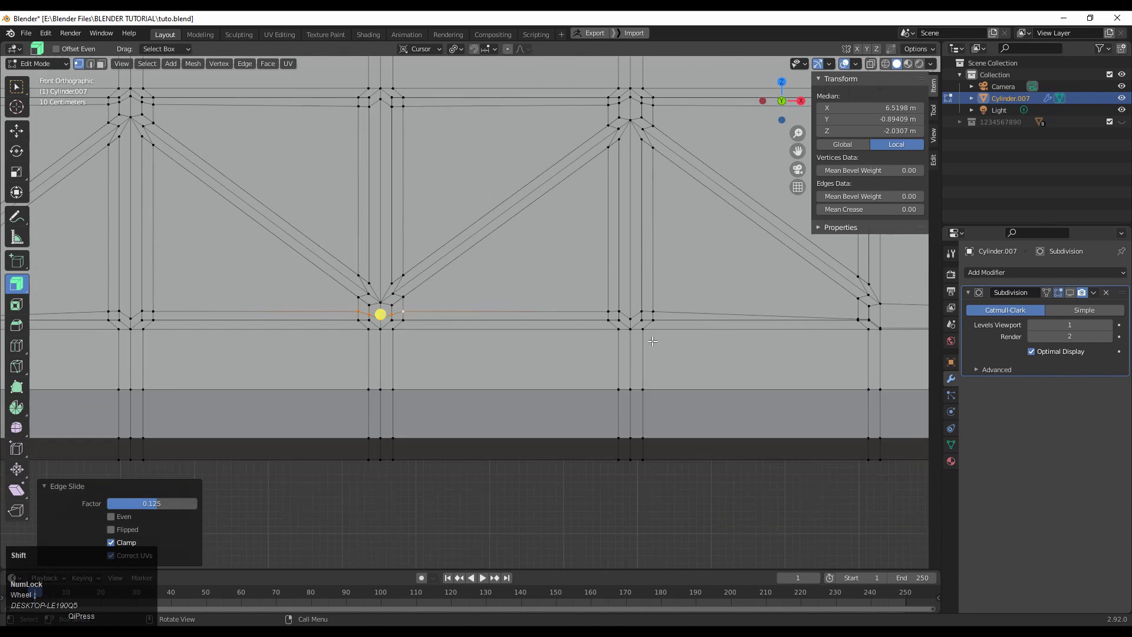
middle_click_drag(447, 295, 614, 305, "shift")
scroll(614, 305, "up", 2)
middle_click_drag(273, 297, 818, 335, "shift")
scroll(469, 312, "up", 2)
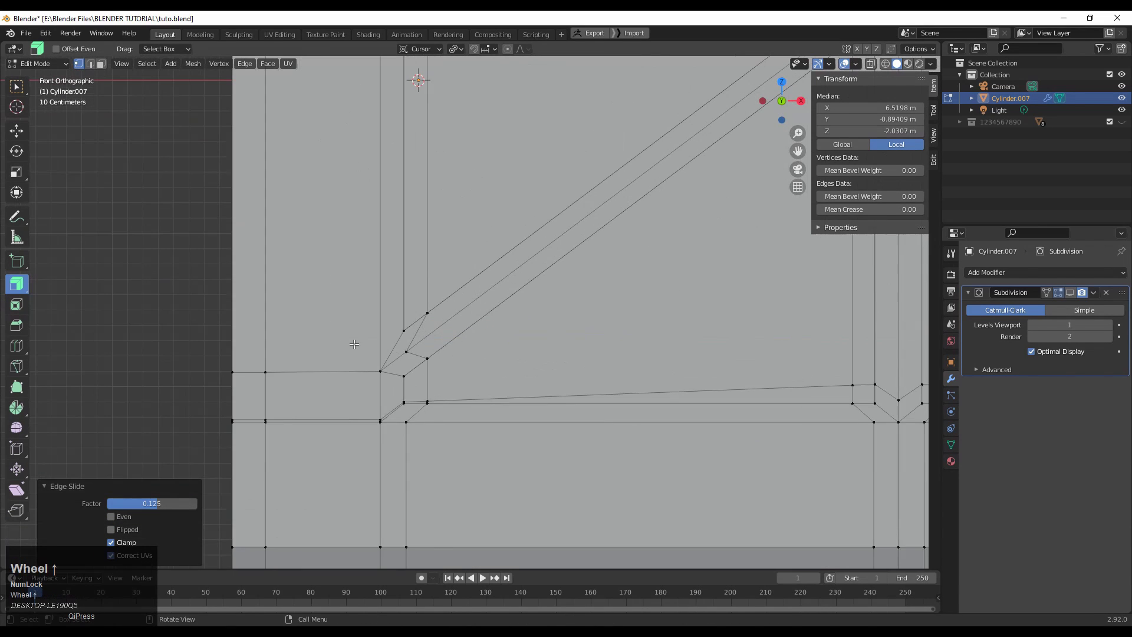
left_click(382, 421)
scroll(413, 426, "down", 5)
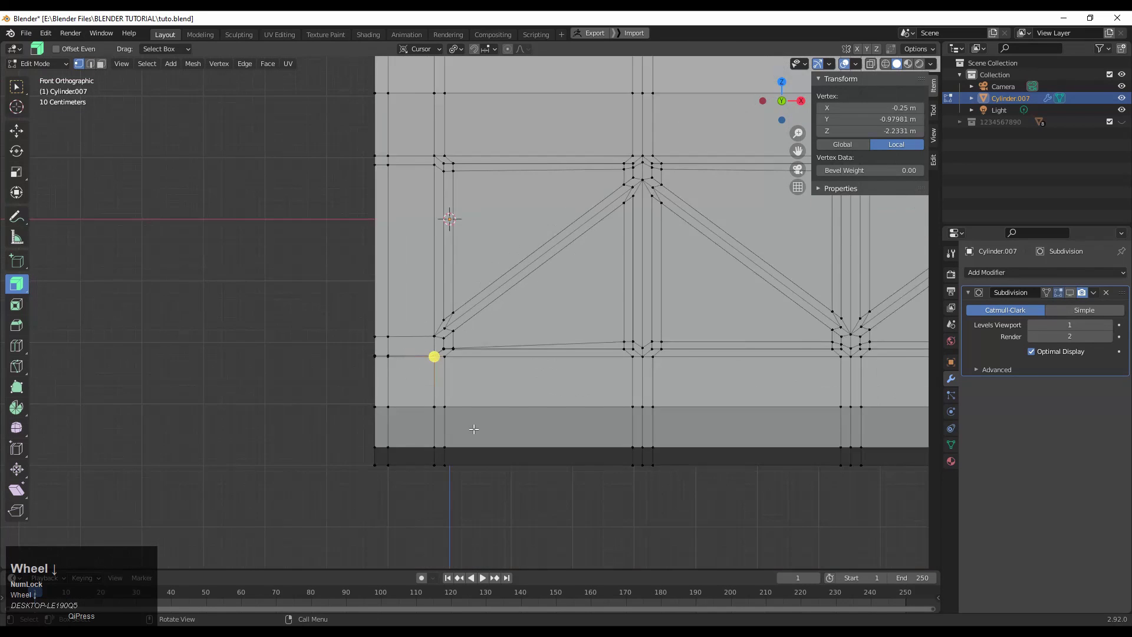
scroll(469, 430, "up", 5)
middle_click_drag(369, 413, 506, 339)
scroll(445, 375, "down", 5)
left_click(431, 354, "ctrl+shift")
scroll(434, 357, "up", 4)
left_click(382, 323)
scroll(413, 337, "up", 5)
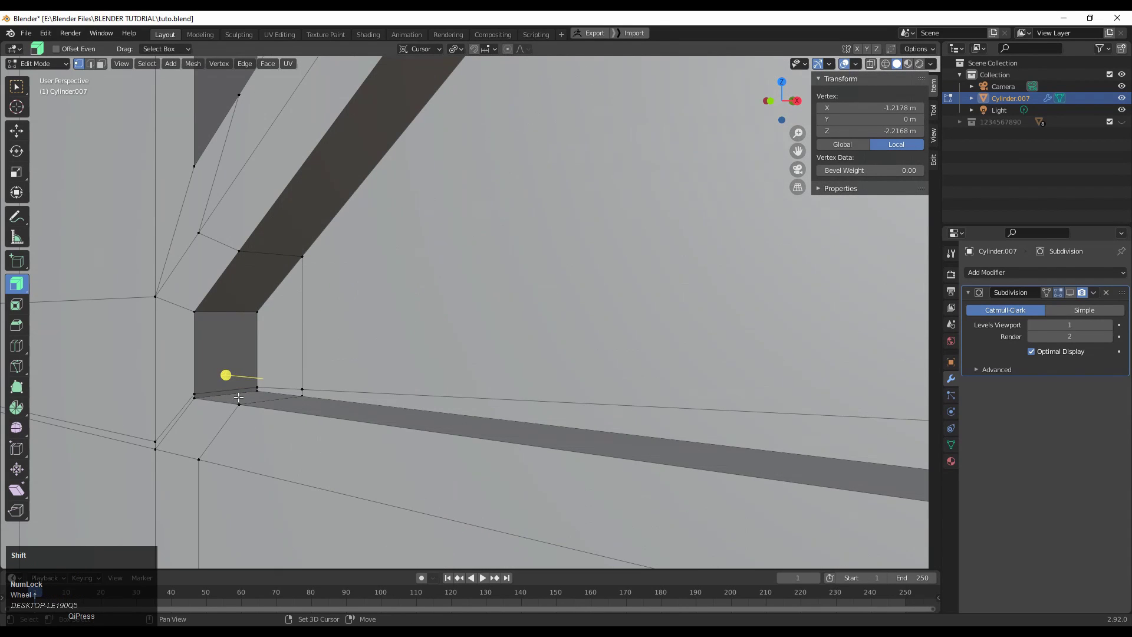
left_click(301, 390, "ctrl+shift")
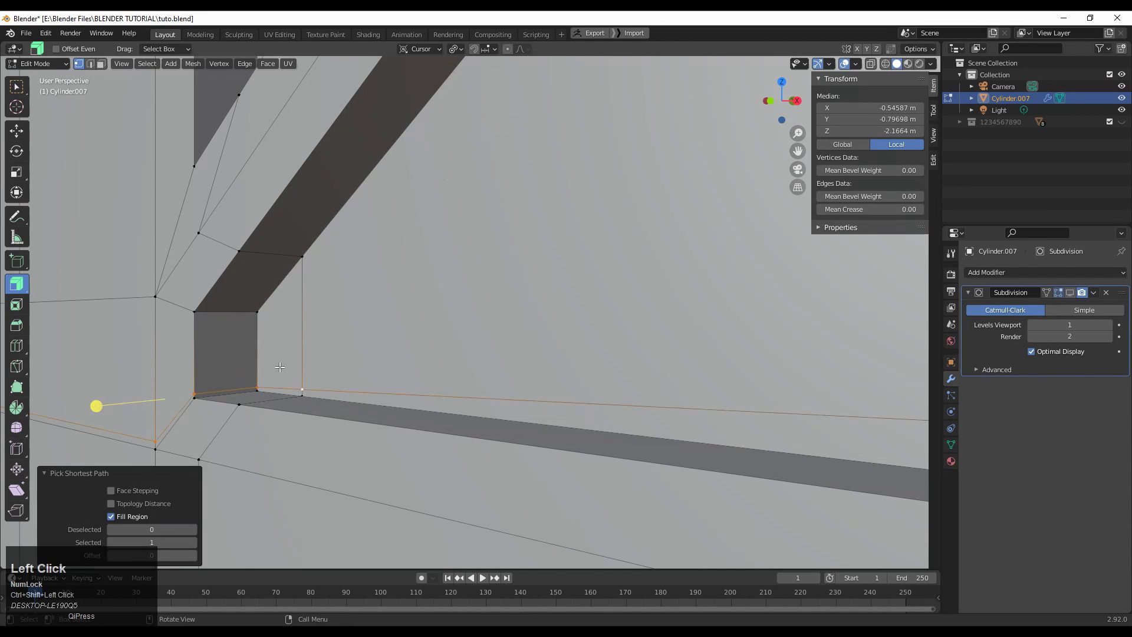
middle_click_drag(301, 389, 729, 159)
middle_click_drag(414, 391, 371, 344)
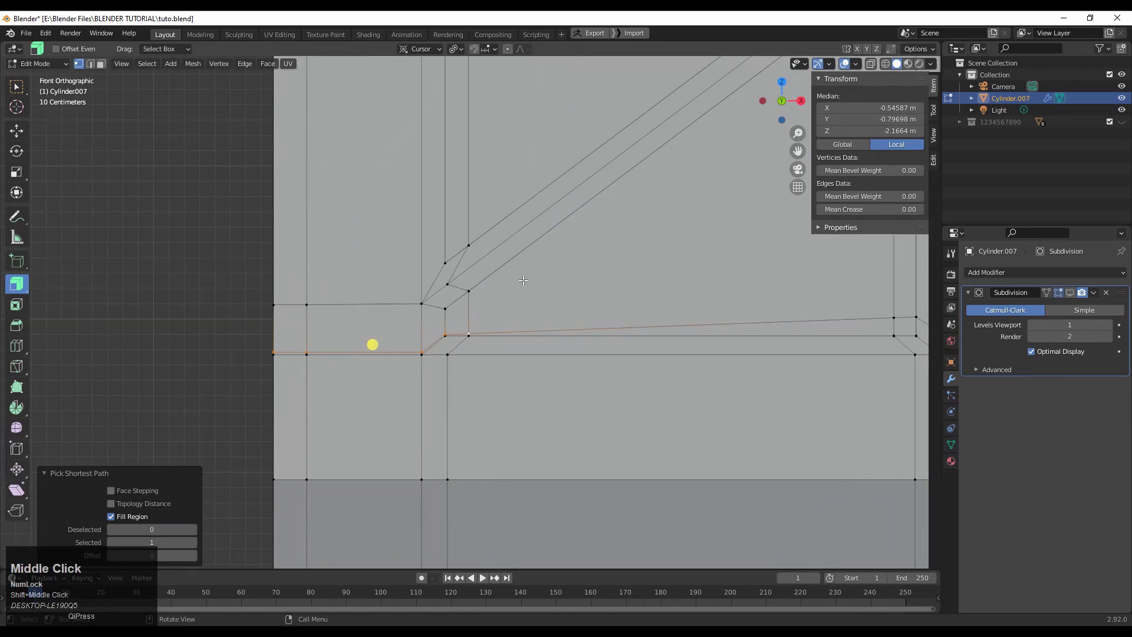
Edge-slide the selected lower-left corner vertices upward in front view.
key("g")
key("g")
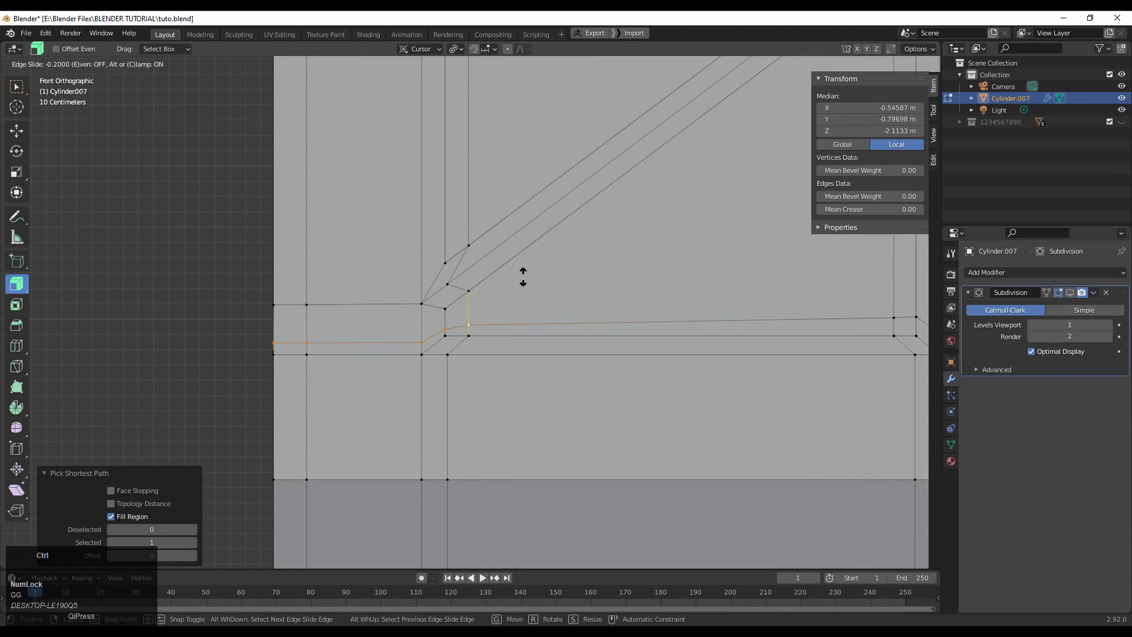
scroll(422, 320, "down", 4)
scroll(371, 324, "up", 2)
middle_click_drag(371, 324, 218, 330, "shift")
Vertex-slide the loop vertex on the inner side of the lower-left joint downward by a factor of 0.290.
left_click(332, 321)
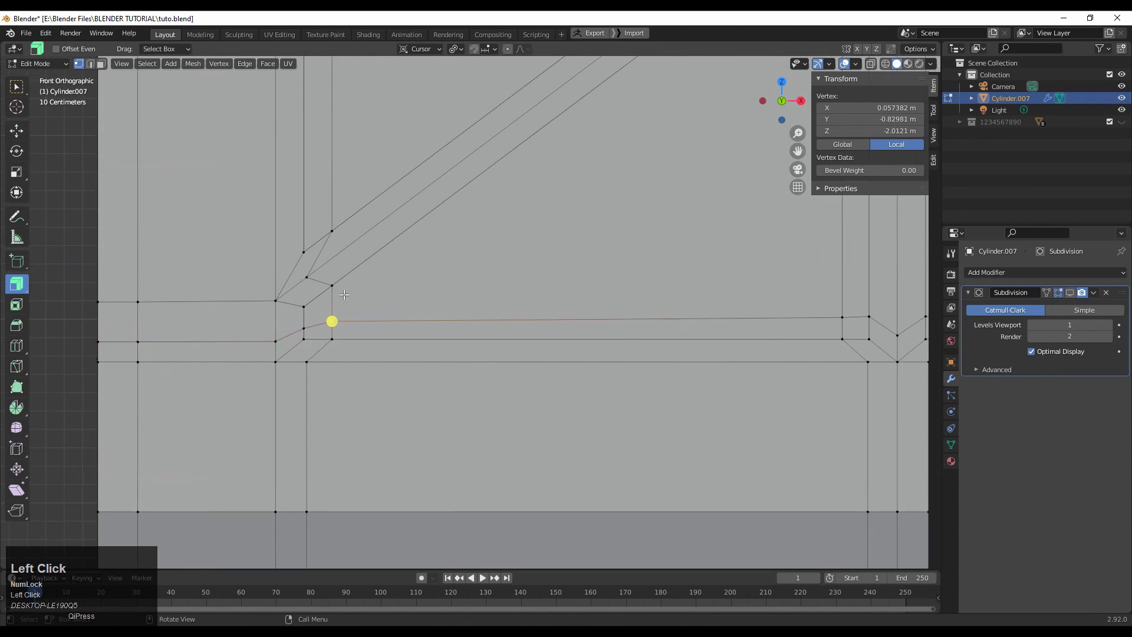
key("g")
key("g")
right_click(418, 257)
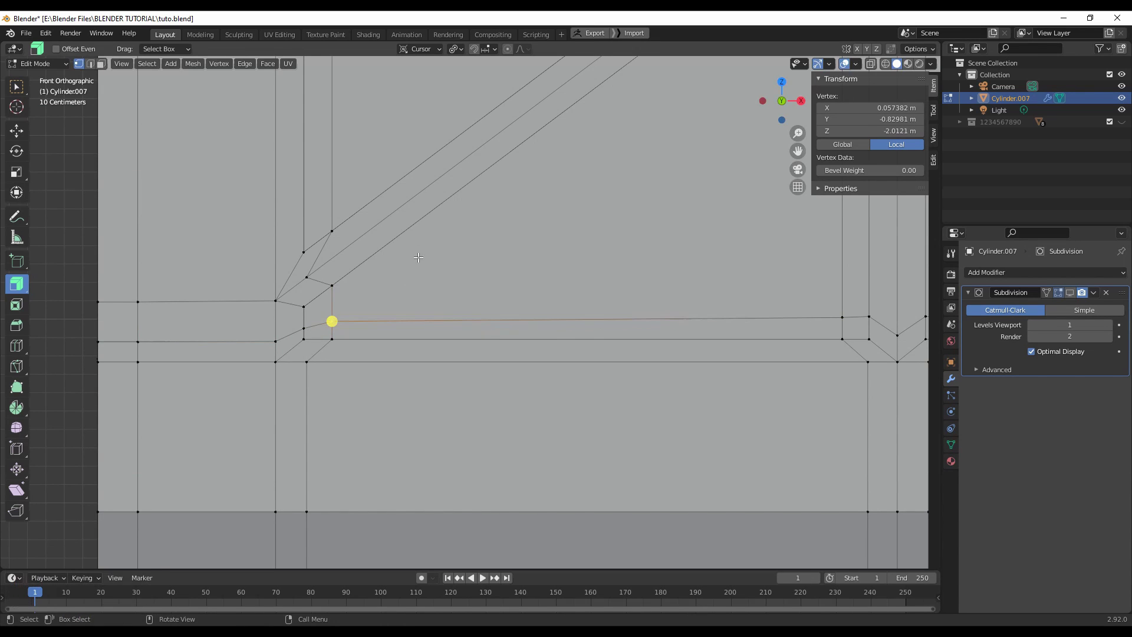
key("g")
key("g")
left_click(448, 239)
Select the lower support loop's vertices across the truss pattern's lower-right corner joint to the block's right side.
scroll(460, 242, "down", 4)
middle_click_drag(460, 242, 593, 270, "shift")
scroll(192, 273, "up", 3)
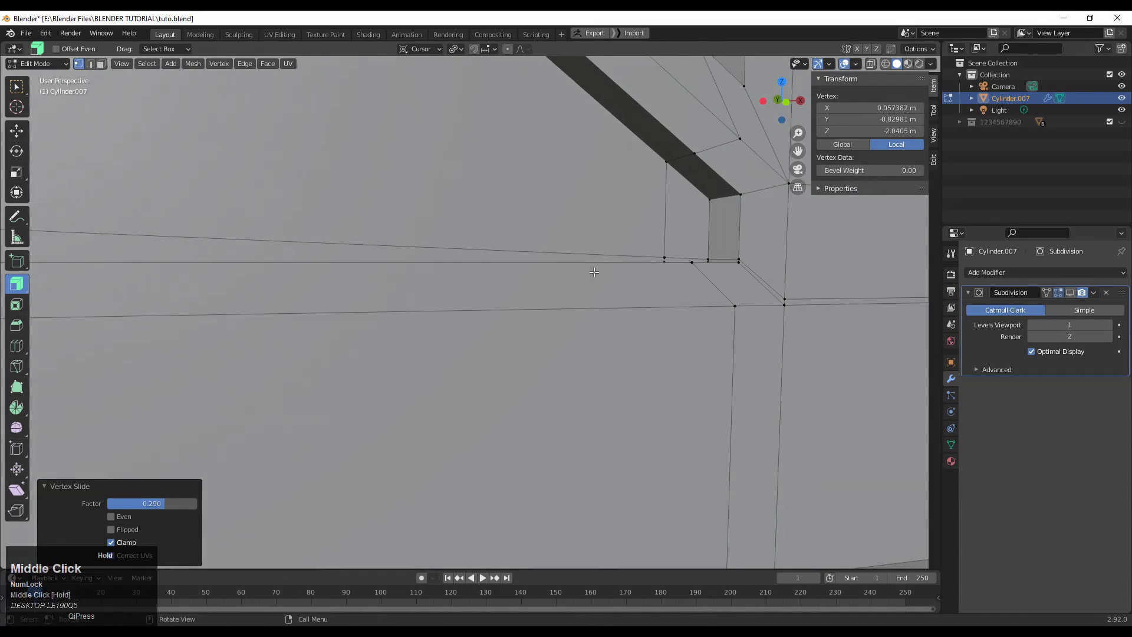
left_click(700, 257)
left_click(729, 269, "ctrl+shift")
middle_click_drag(729, 268, 642, 341)
scroll(592, 358, "up", 2)
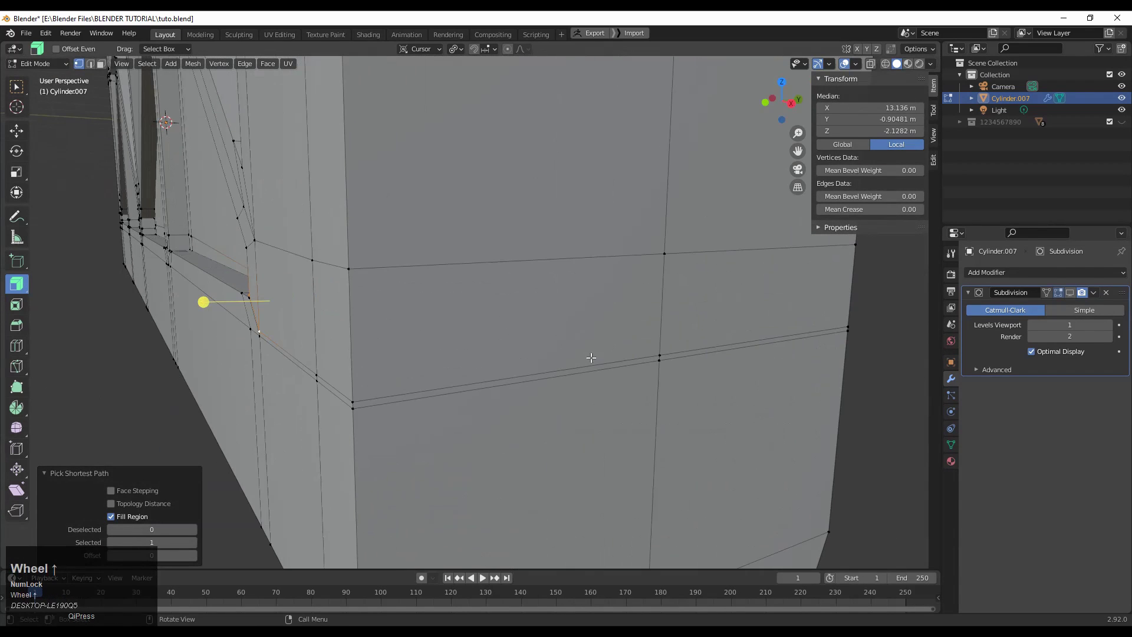
Edge-slide the selected lower-right corner vertices upward in front view by a factor of about 0.34.
left_click(764, 102)
middle_click_drag(590, 230, 581, 254, "shift")
scroll(580, 253, "up", 3)
key("g")
key("g")
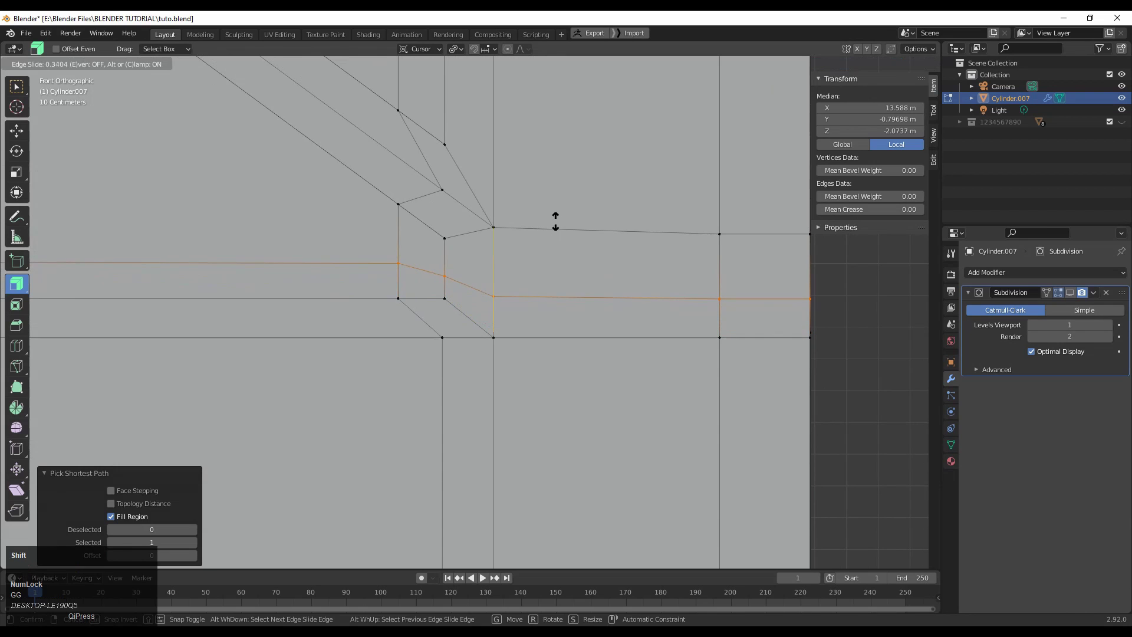
left_click(592, 286)
Vertex-slide the loop vertex on the inner side of the lower-right joint downward by a factor of 0.283.
left_click(398, 264)
key("h")
key("ctrl+z")
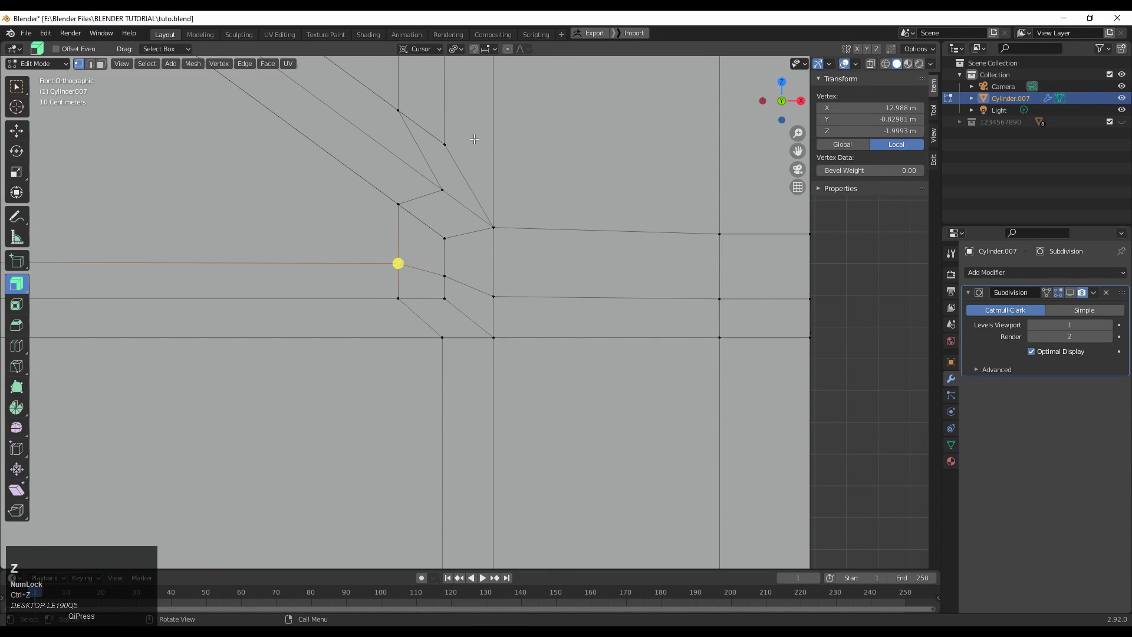
key("g")
key("g")
left_click(474, 160)
scroll(443, 296, "down", 4)
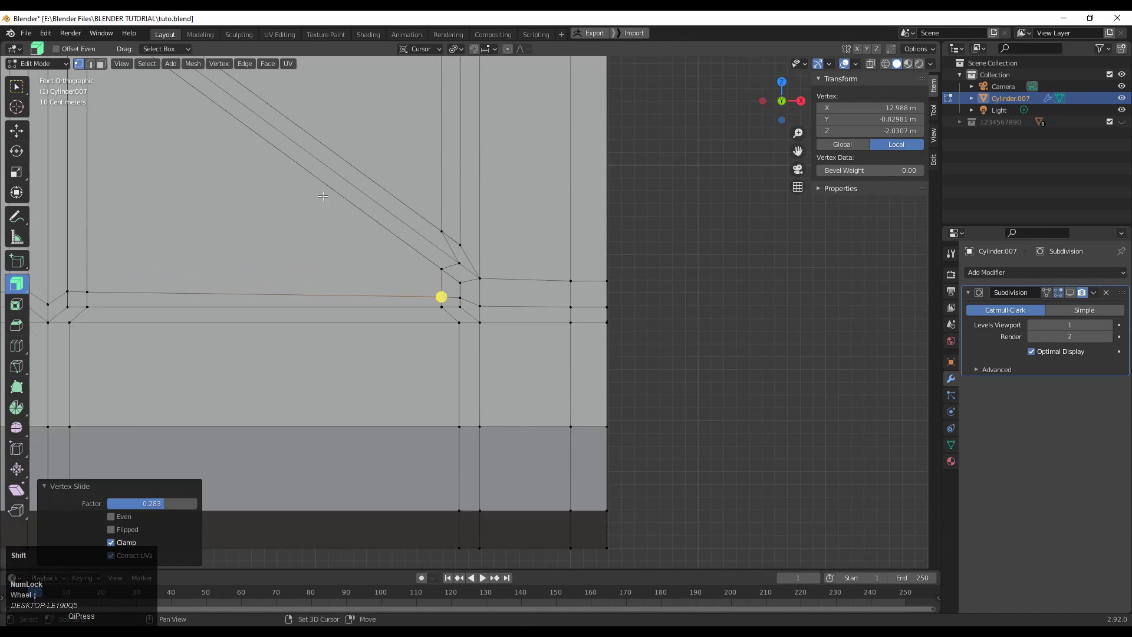
Select the whole support loop above the lower rail as edges and flatten it by scaling Z to 0.
middle_click_drag(627, 328, 678, 445, "shift")
scroll(634, 242, "up", 3)
middle_click_drag(635, 243, 338, 255, "shift")
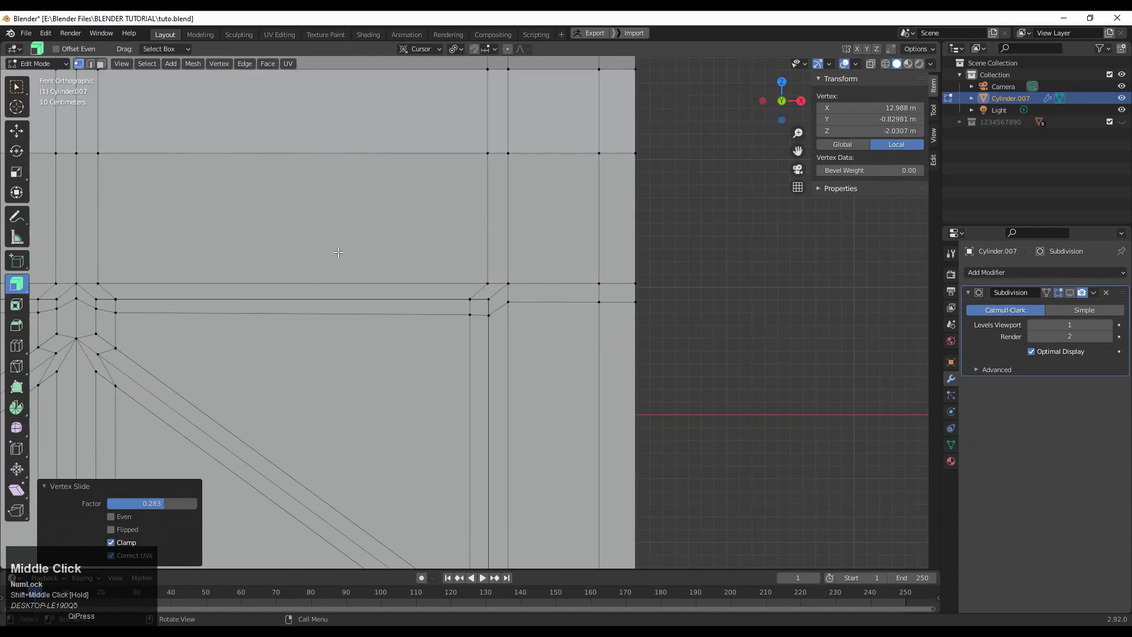
scroll(337, 254, "down", 3)
middle_click_drag(224, 270, 926, 265, "shift")
scroll(367, 356, "down", 1)
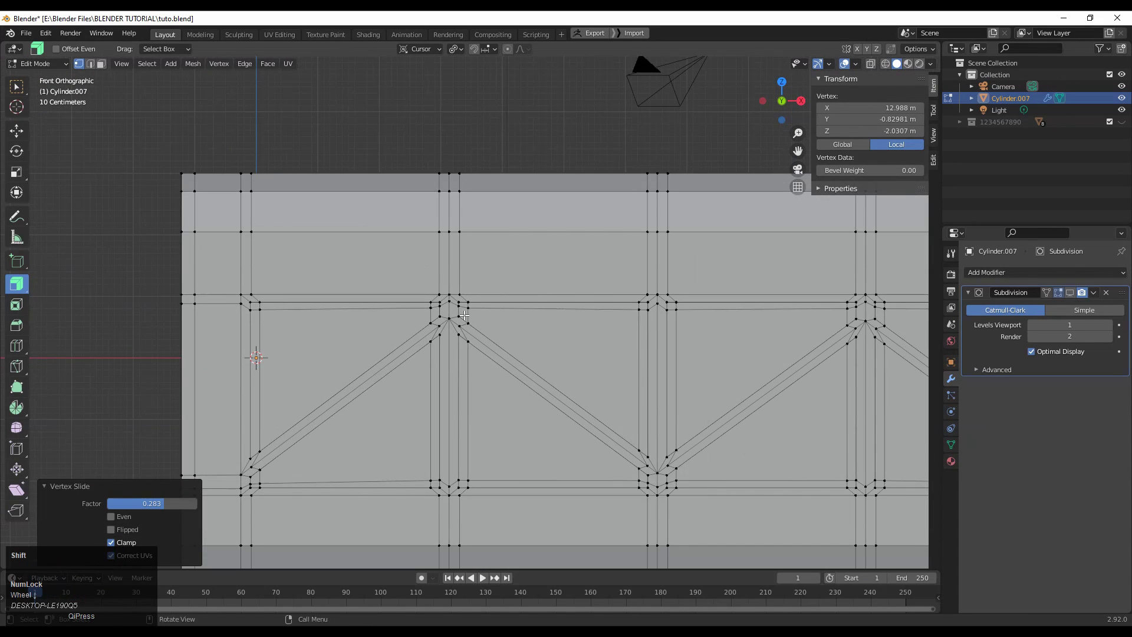
middle_click_drag(465, 316, 955, 301, "shift")
left_click(538, 408, "alt")
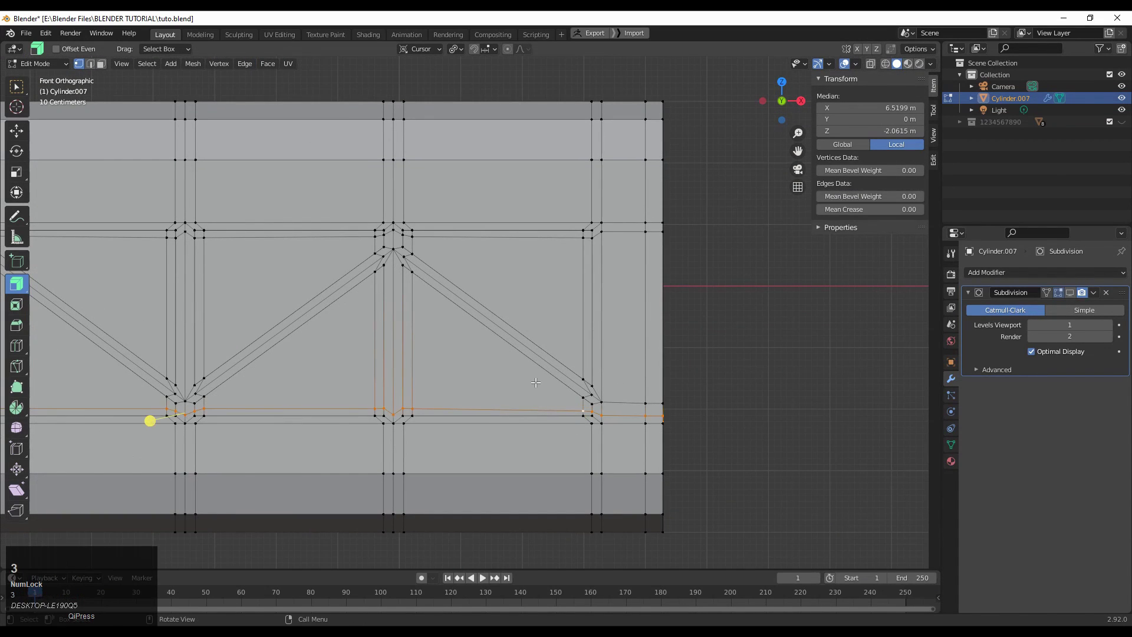
key("2")
left_click(540, 405, "alt")
left_click(16, 171)
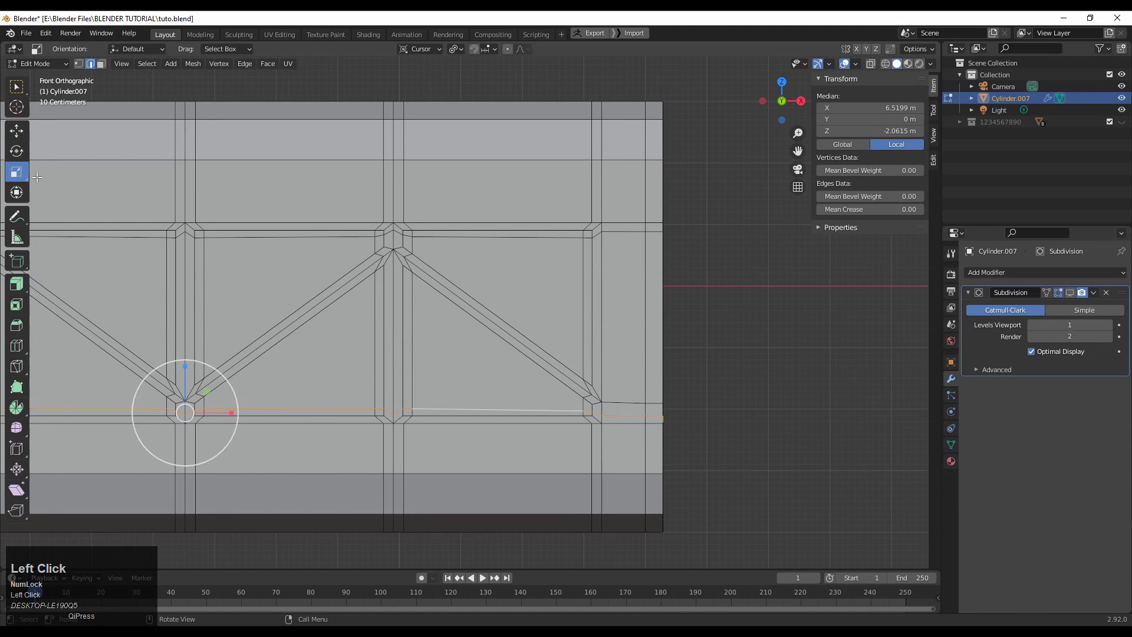
left_click_drag(185, 367, 185, 415)
key("0")
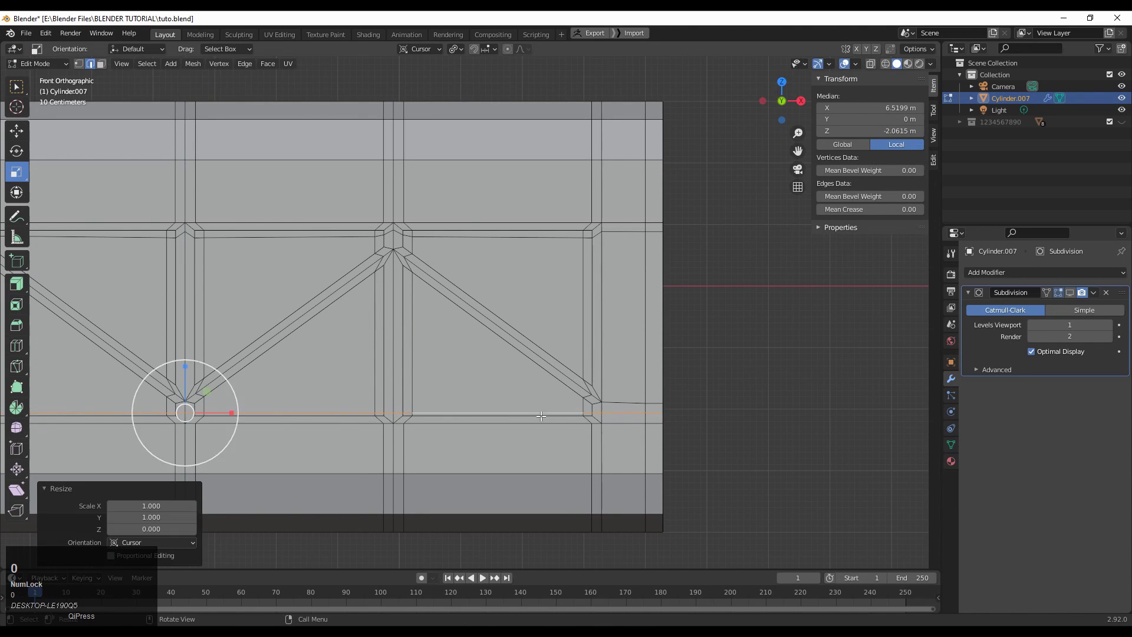
Select the support loop below the upper rail and flatten it in front view by scaling Z to 0.
scroll(543, 426, "up", 4)
middle_click_drag(543, 433, 18, 383, "shift")
scroll(217, 365, "down", 2)
middle_click_drag(213, 401, 359, 407, "shift")
middle_click_drag(359, 407, 418, 422)
scroll(417, 422, "down", 2)
scroll(418, 422, "down", 4)
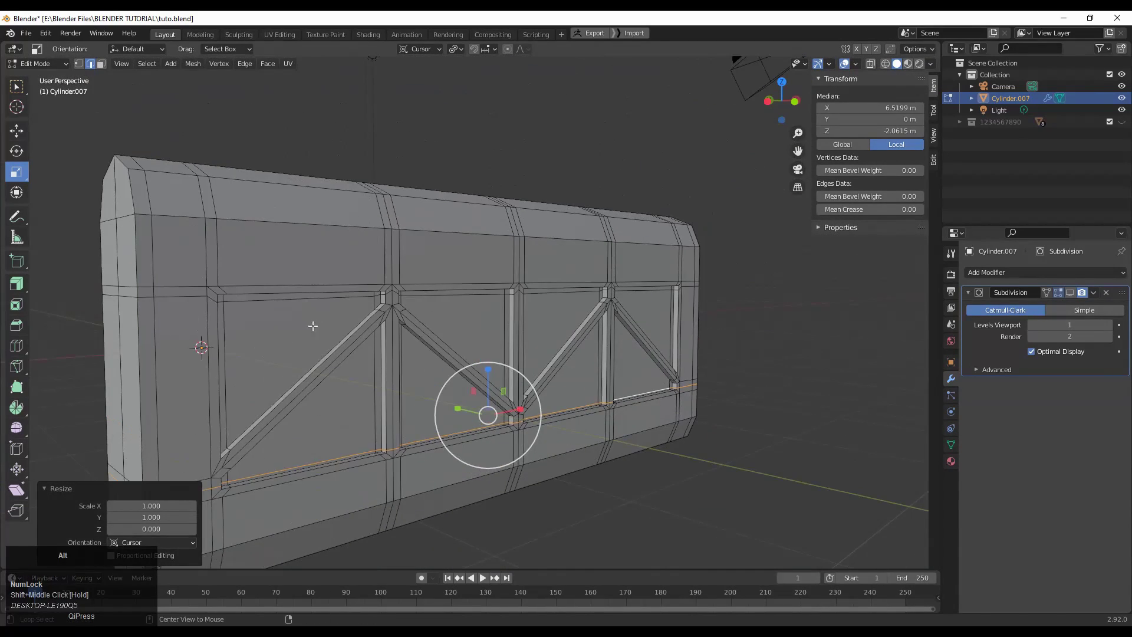
left_click(310, 297, "alt")
left_click(783, 103)
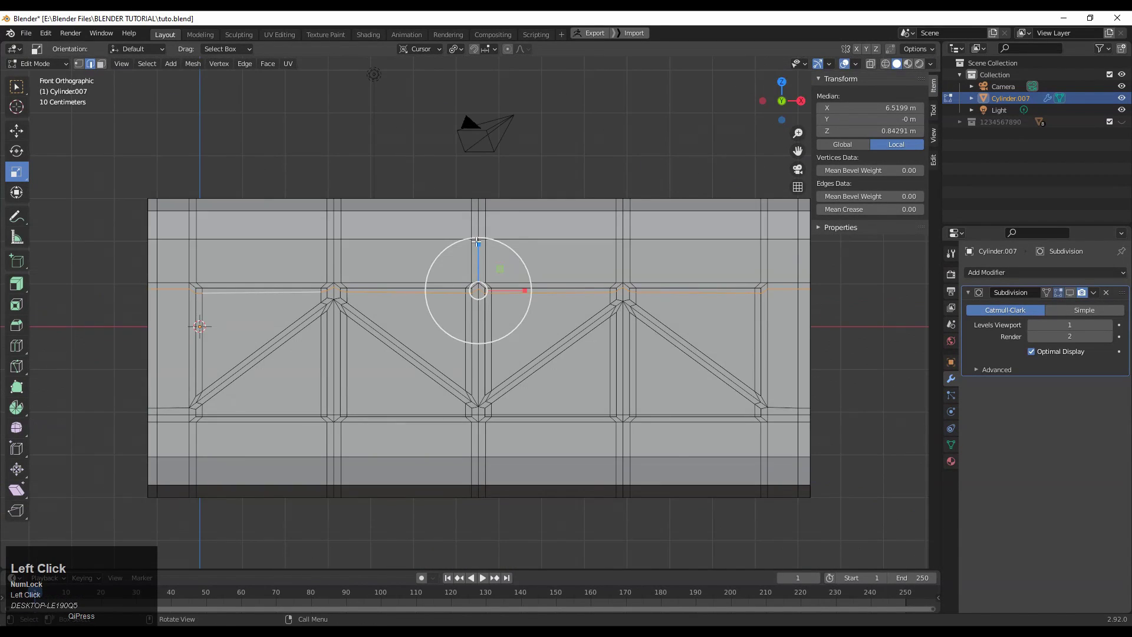
left_click_drag(476, 241, 478, 289)
scroll(279, 263, "up", 3)
scroll(279, 263, "down", 1)
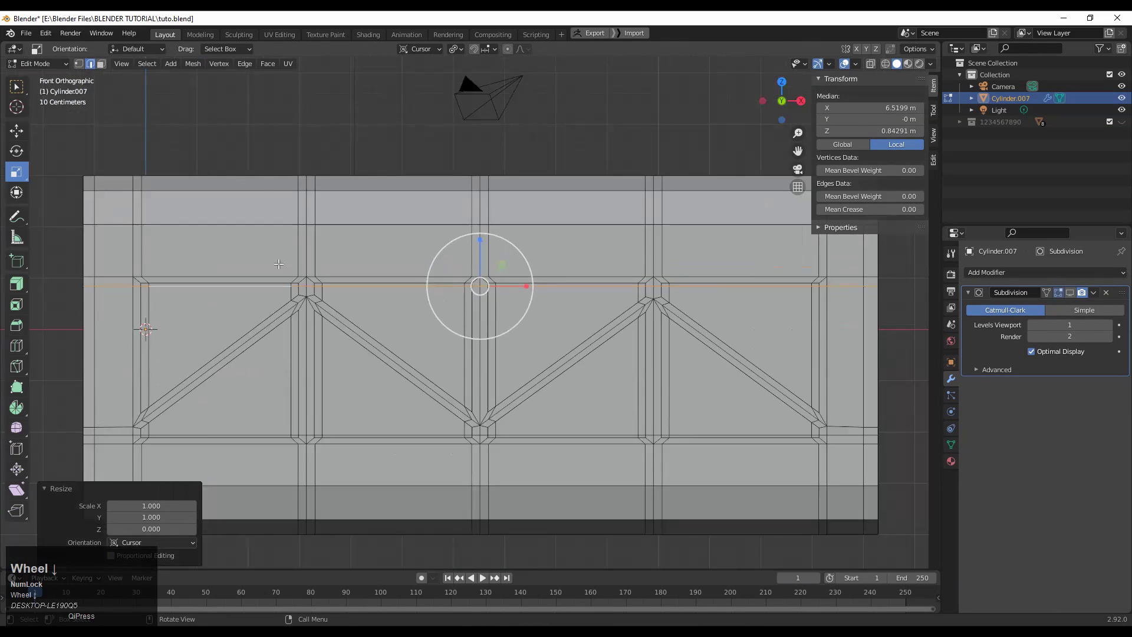
Show the Subdivision modifier in the viewport and examine the smoothed truss pattern in Object Mode, returning to Edit Mode.
key("Tab")
middle_click_drag(279, 263, 322, 287)
key("Tab")
key("Tab")
left_click(1069, 293)
scroll(369, 334, "down", 3)
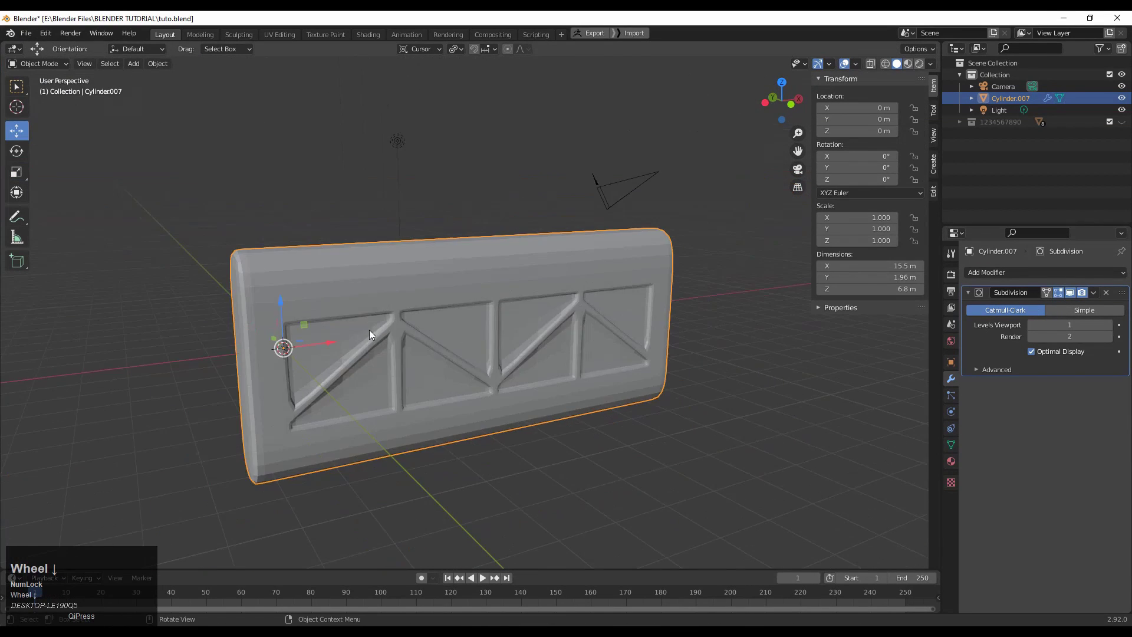
middle_click_drag(369, 334, 293, 289)
scroll(304, 340, "up", 3)
key("Tab")
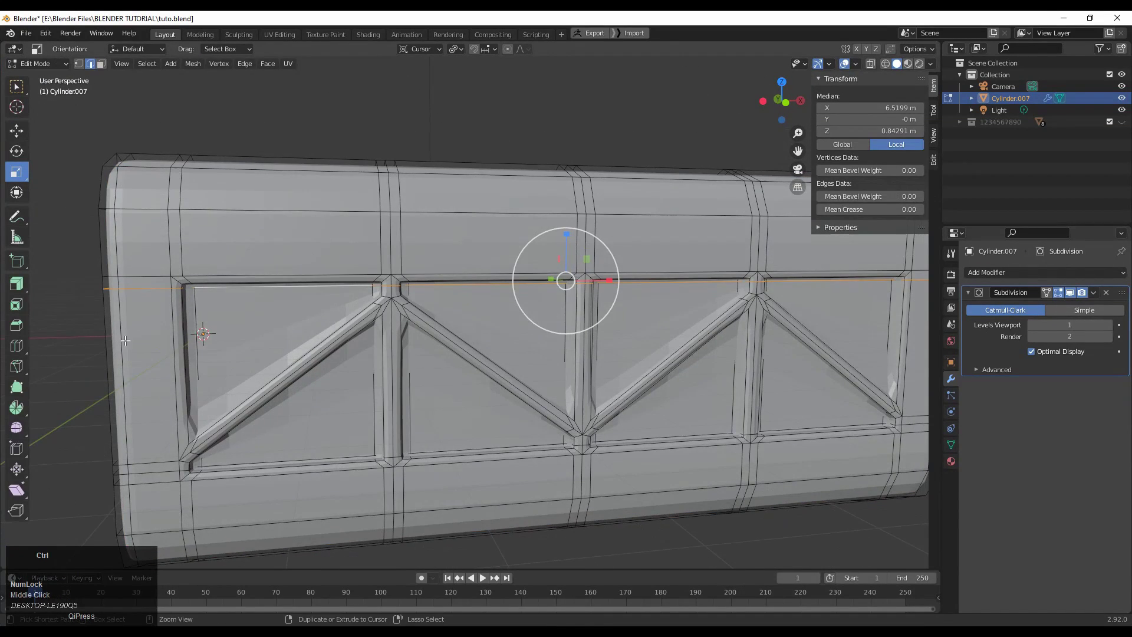
Add a loop cut above the zigzag braces with a slide factor of 0.9 and hide the Subdivision modifier in the viewport.
middle_click_drag(125, 340, 264, 312, "shift")
scroll(264, 295, "up", 4)
key("ctrl+r")
left_click(164, 291)
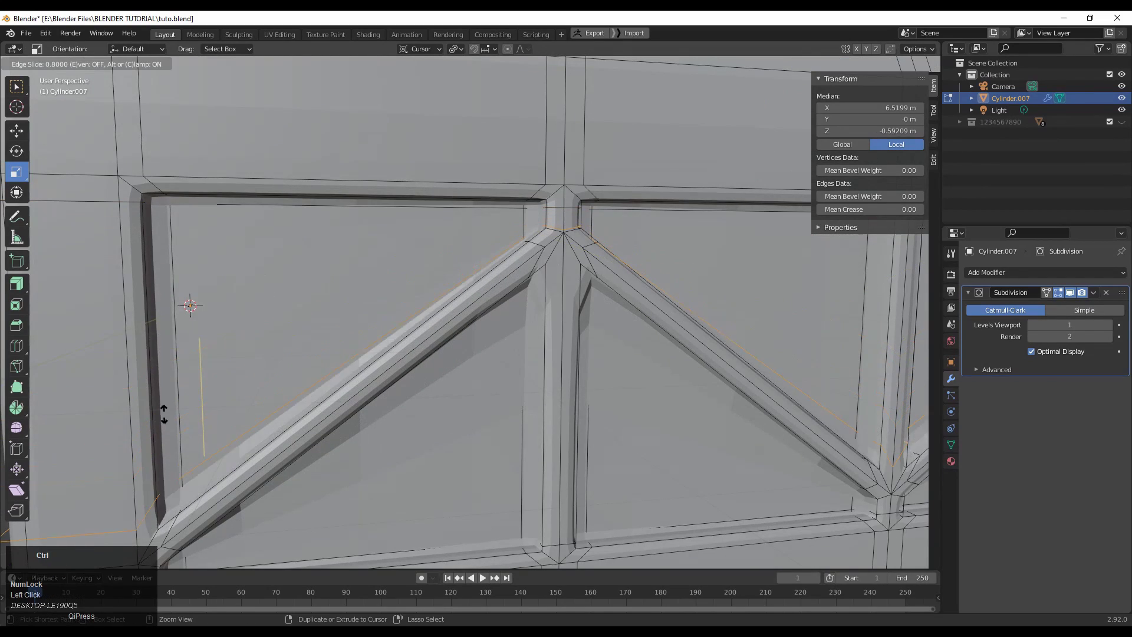
left_click(164, 427)
scroll(236, 354, "down", 3)
middle_click_drag(245, 347, 53, 295)
middle_click_drag(53, 295, 26, 248)
left_click(1070, 294)
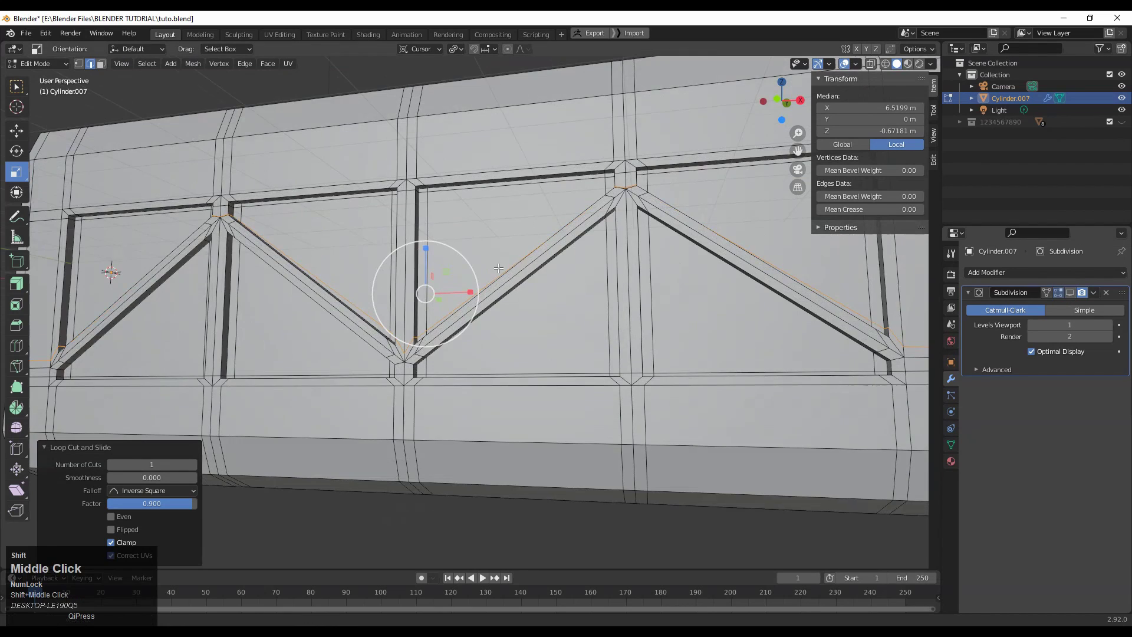
Redo the loop cut above the zigzag braces with a slide factor of 0.8.
middle_click_drag(566, 283, 318, 383, "shift")
middle_click_drag(318, 383, 460, 342)
scroll(366, 354, "up", 5)
middle_click_drag(460, 342, 158, 500, "shift")
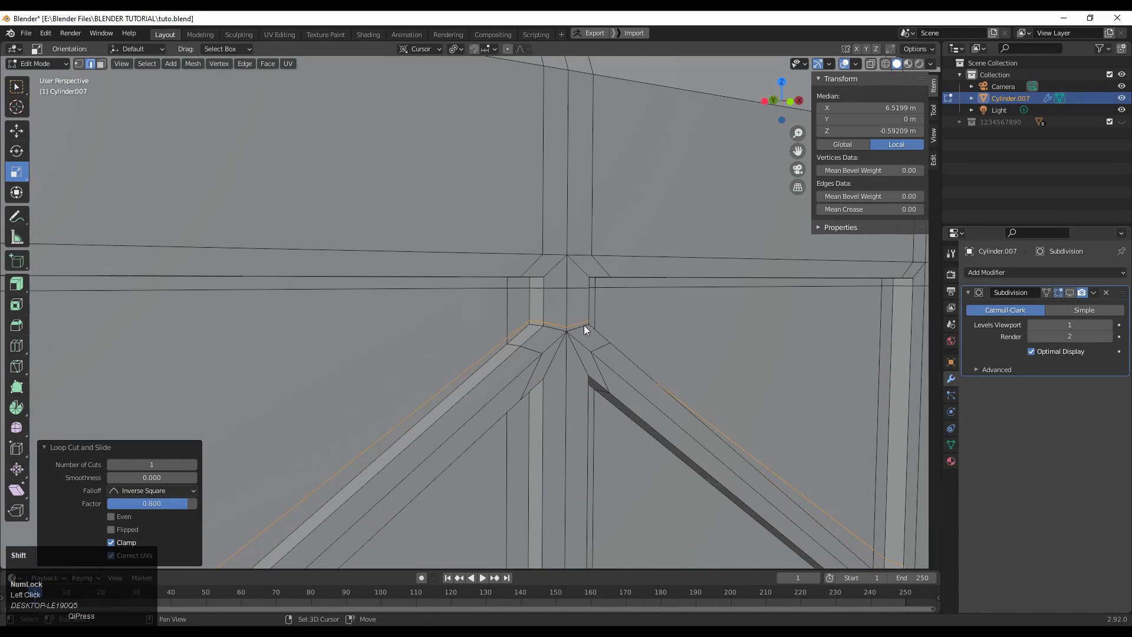
scroll(480, 295, "down", 4)
middle_click_drag(480, 296, 788, 148)
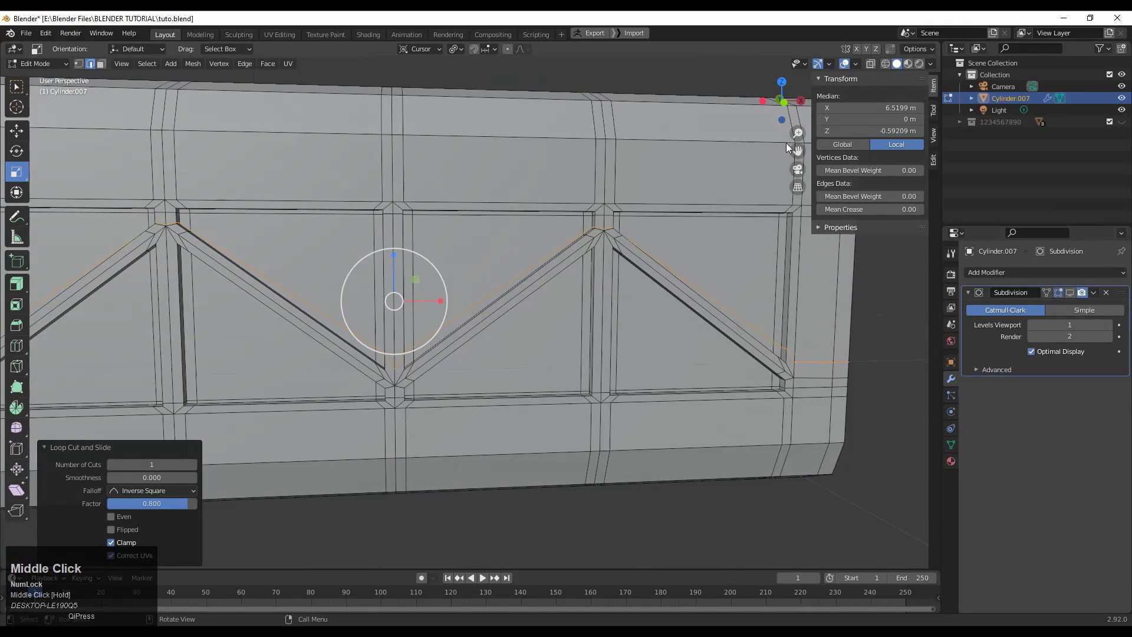
Select the new loop's vertices across the centre post's bottom joint and edge-slide them downward by a factor of 0.5.
left_click(785, 104)
scroll(412, 316, "up", 5)
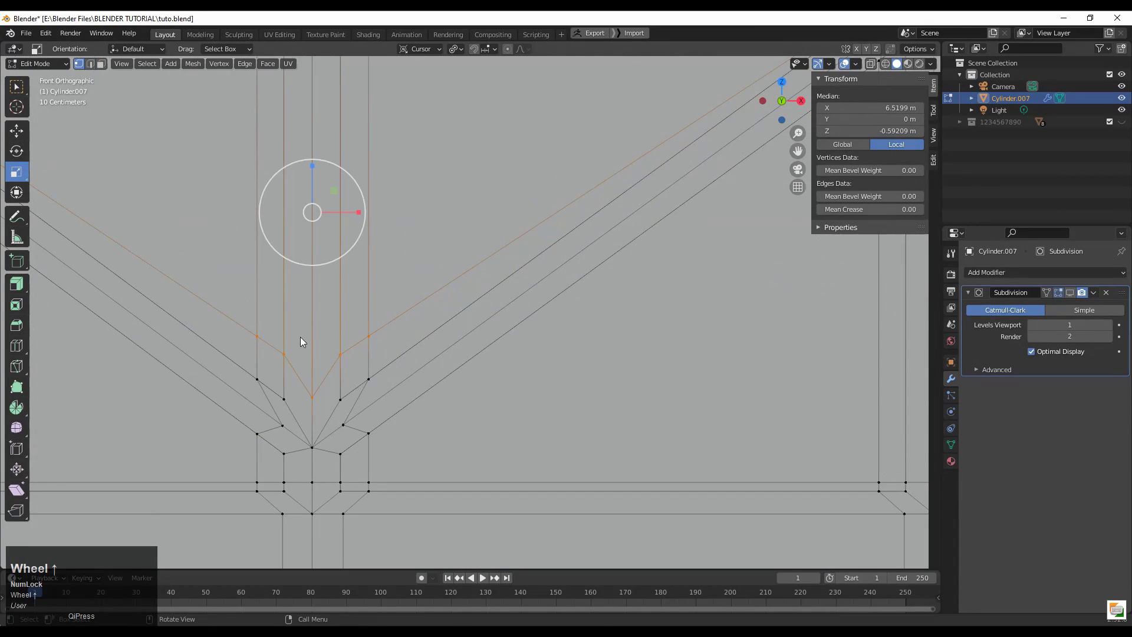
left_click(258, 341)
left_click(365, 338, "ctrl+shift")
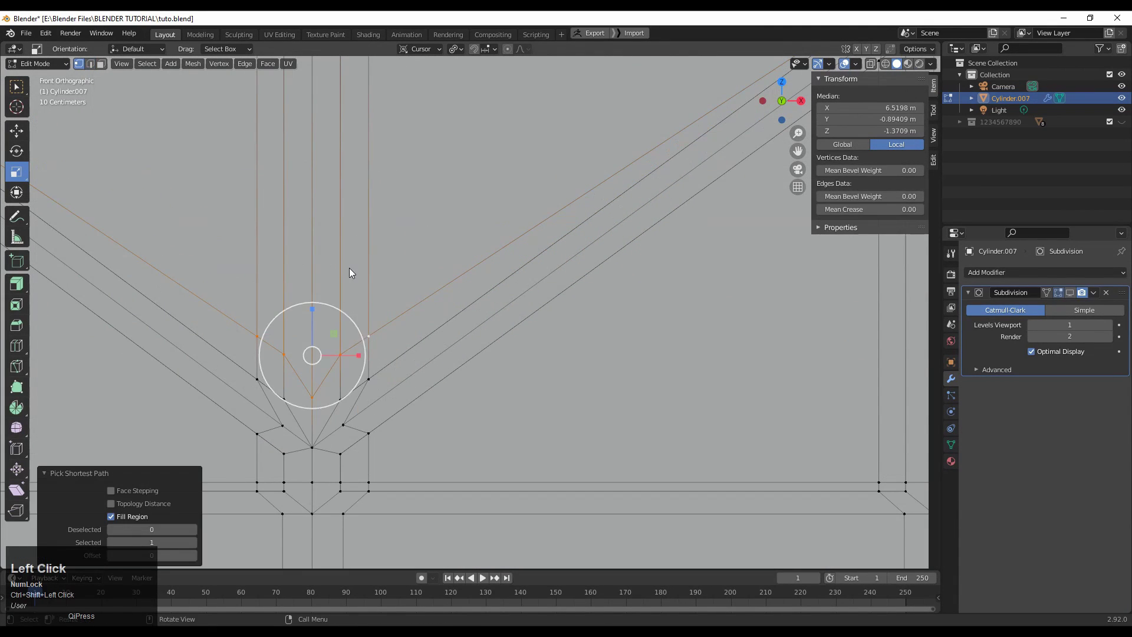
key("g")
key("g")
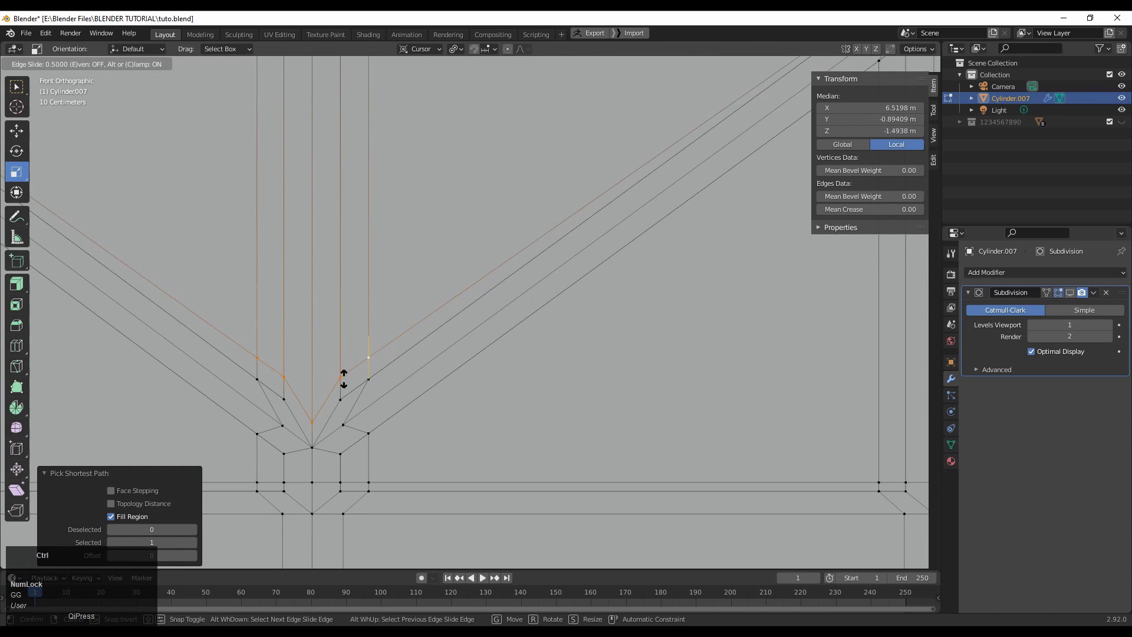
left_click(344, 378)
scroll(356, 299, "down", 3)
middle_click_drag(356, 299, 399, 319)
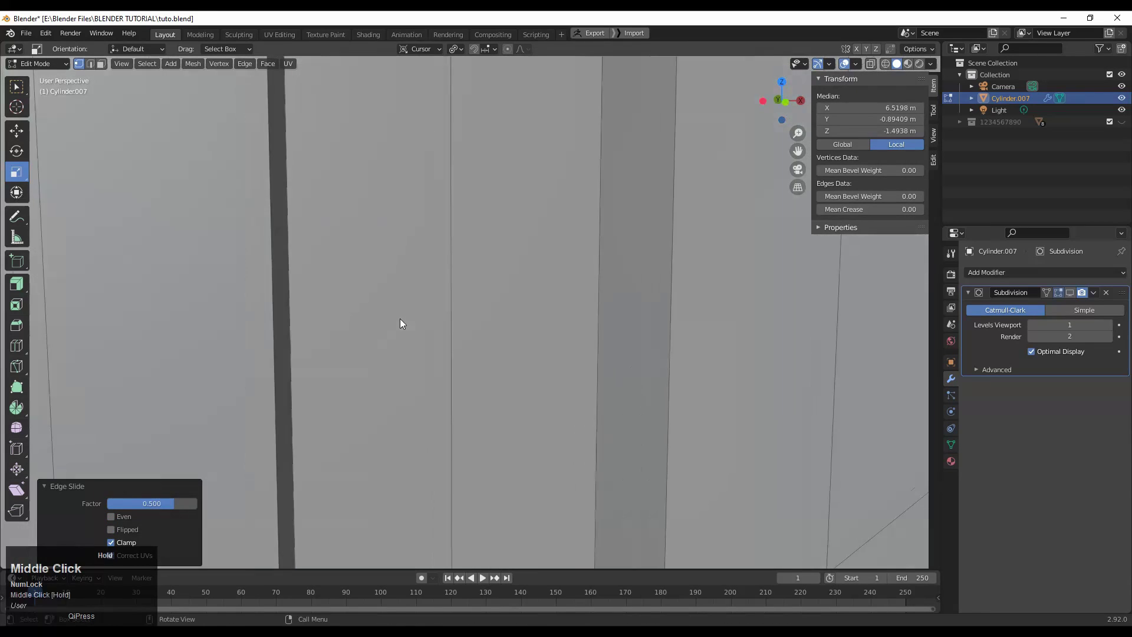
Select the new loop's vertices across the upper joint where the right pair of braces meets.
scroll(476, 350, "down", 4)
scroll(538, 363, "down", 4)
middle_click_drag(452, 388, 341, 357, "shift")
scroll(355, 417, "up", 4)
scroll(340, 357, "up", 8)
scroll(340, 357, "down", 6)
left_click(249, 324)
left_click(377, 317, "ctrl+shift")
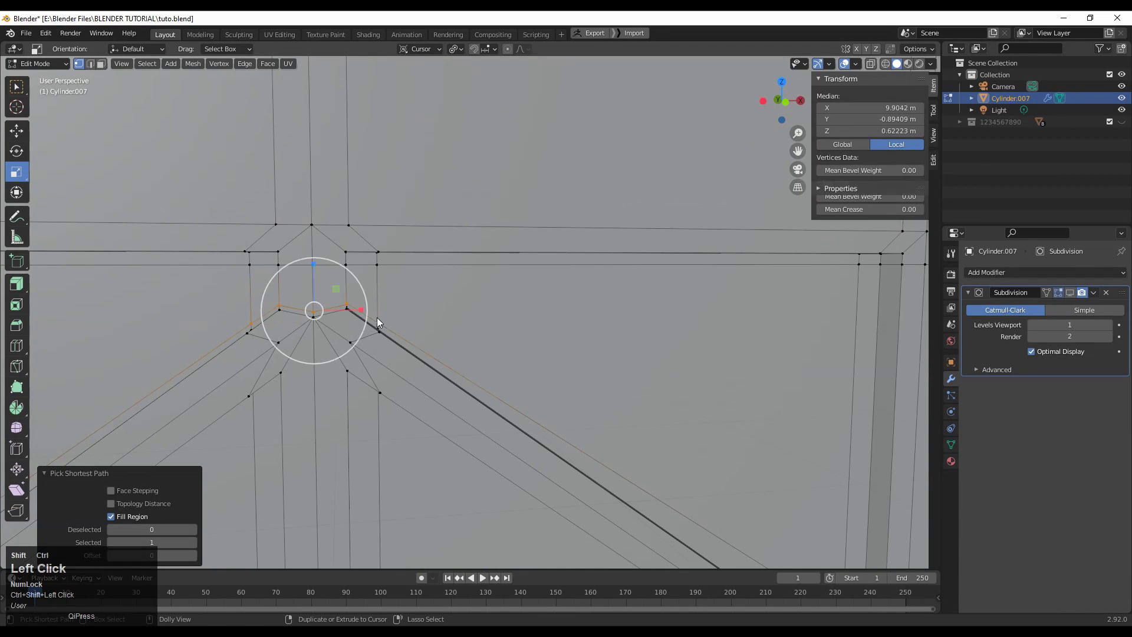
Edge-slide the selected loop vertices across the right upper joint upward, away from the braces, in front view.
left_click(785, 102)
scroll(508, 278, "up", 2)
middle_click_drag(509, 279, 432, 278, "shift")
key("g")
key("g")
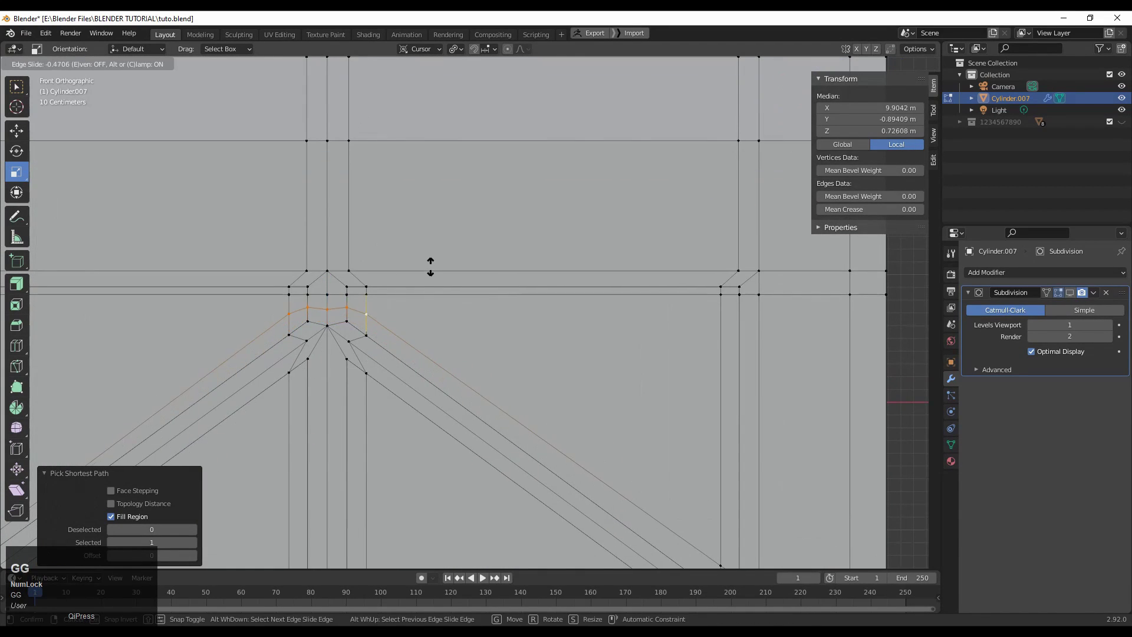
left_click(432, 271)
Vertex-slide the two outermost loop vertices of the right upper joint downward by a factor of about 0.346.
left_click(366, 320)
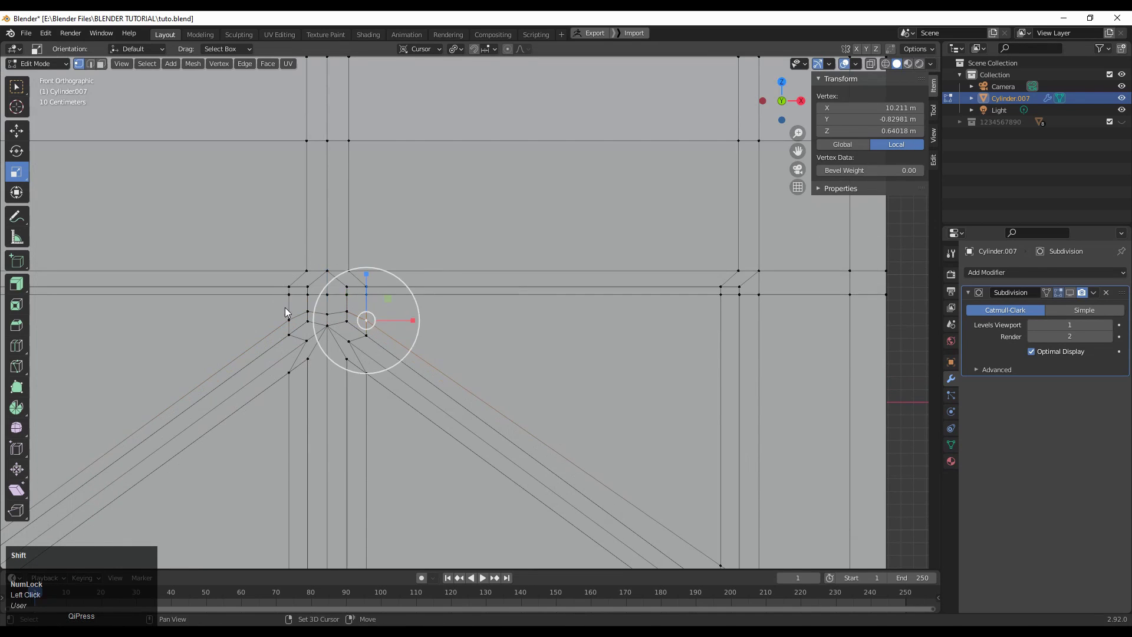
key("g")
key("g")
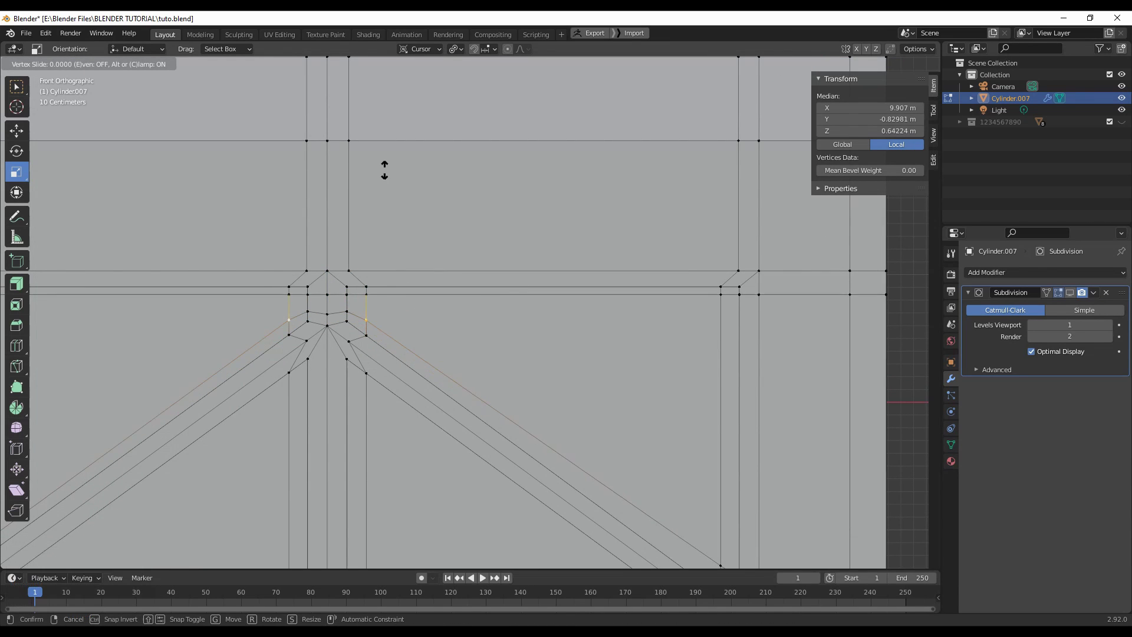
right_click(386, 172)
key("g")
key("g")
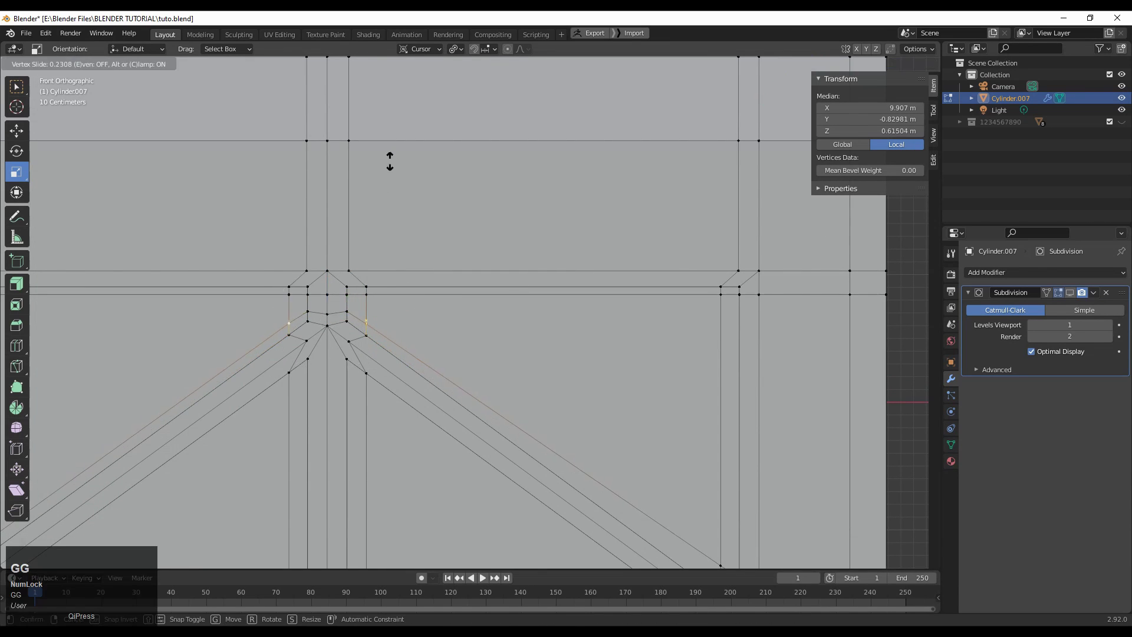
left_click(389, 165)
Select the loop's vertices across the left upper joint and edge-slide them upward, away from the braces.
scroll(388, 175, "down", 4)
middle_click_drag(380, 199, 588, 213, "shift")
scroll(642, 300, "up", 5)
left_click(623, 387)
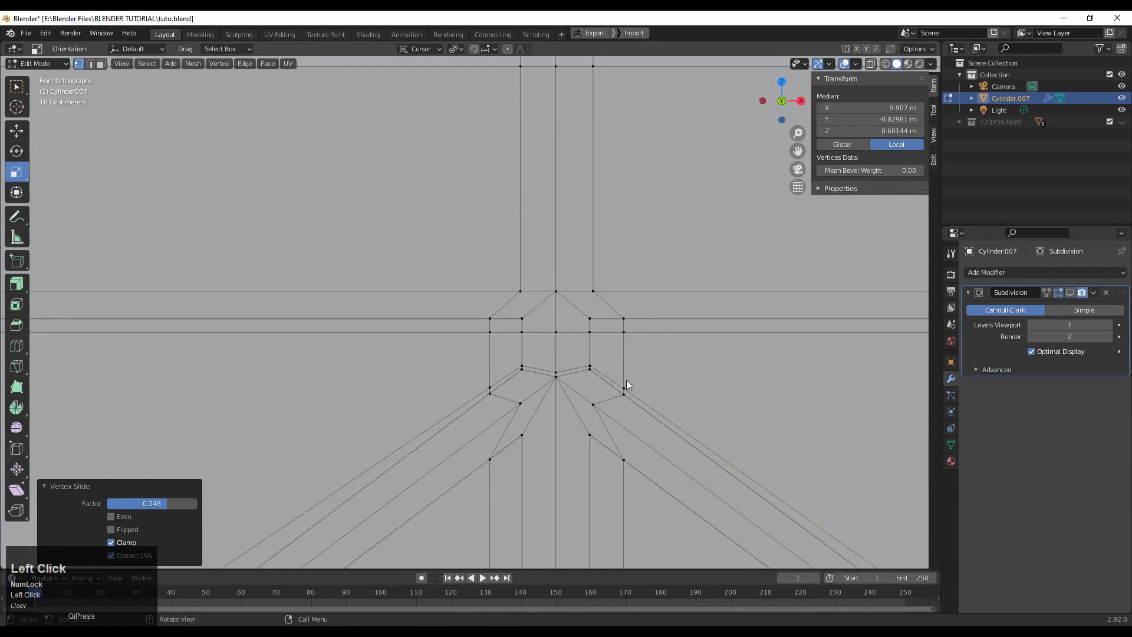
left_click(489, 387, "ctrl+shift")
key("g")
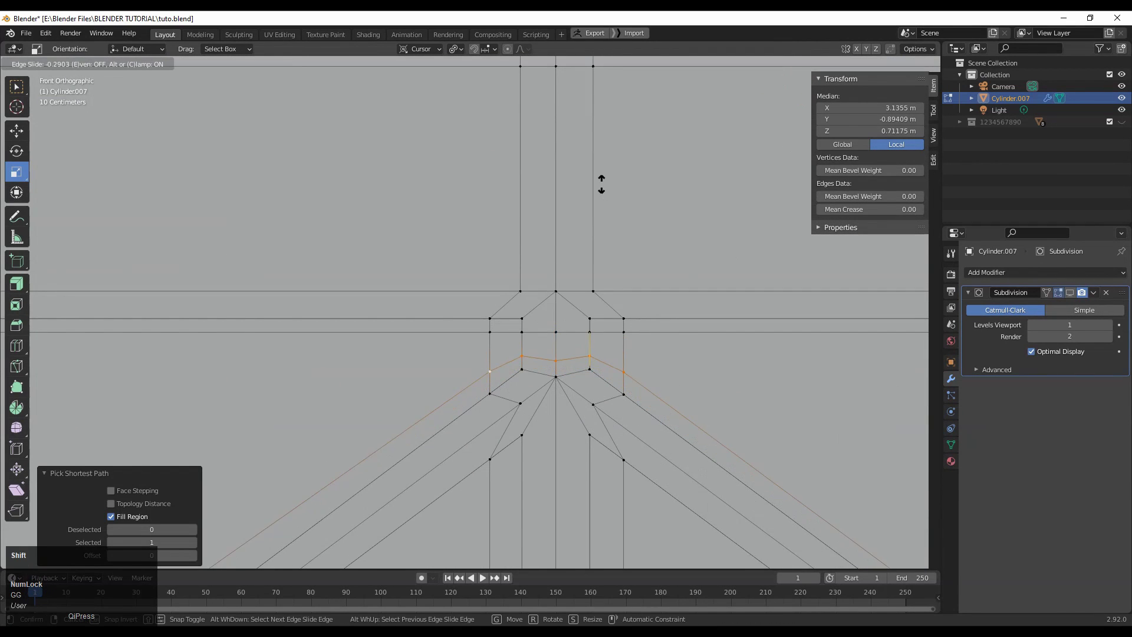
left_click(600, 199)
Vertex-slide the loop's middle vertex at the left upper joint upward by a factor of about 0.164.
left_click(558, 353)
key("g")
key("g")
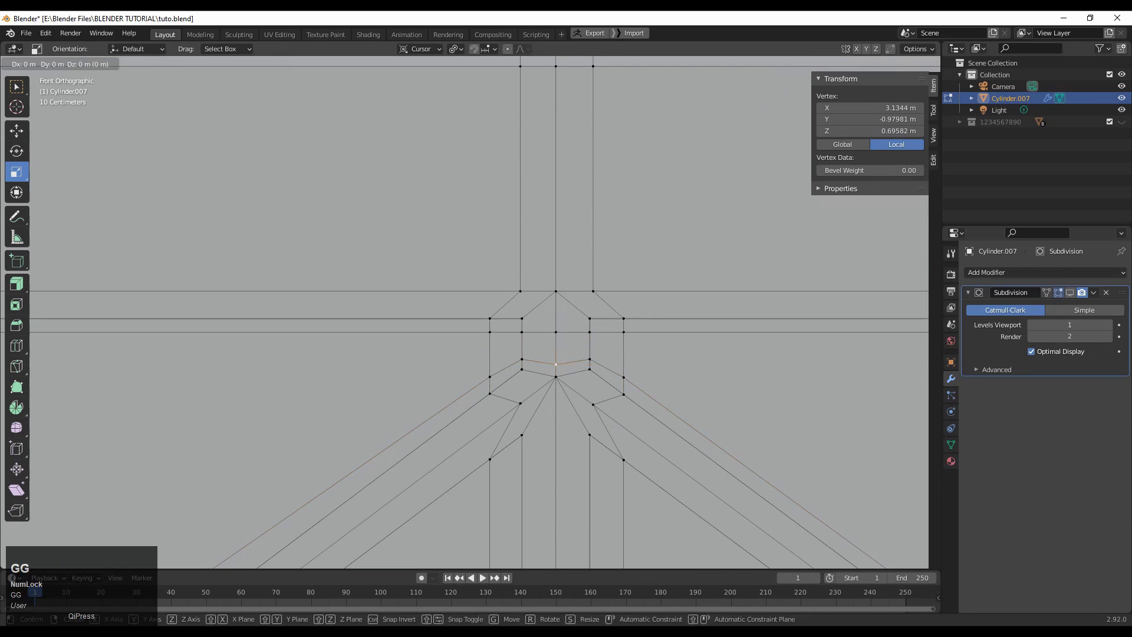
left_click(574, 238)
Select the loop's vertices across the body's left end and edge-slide them upward by a factor of about -0.095, level with the brace loop.
scroll(401, 242, "down", 3)
scroll(462, 255, "up", 4)
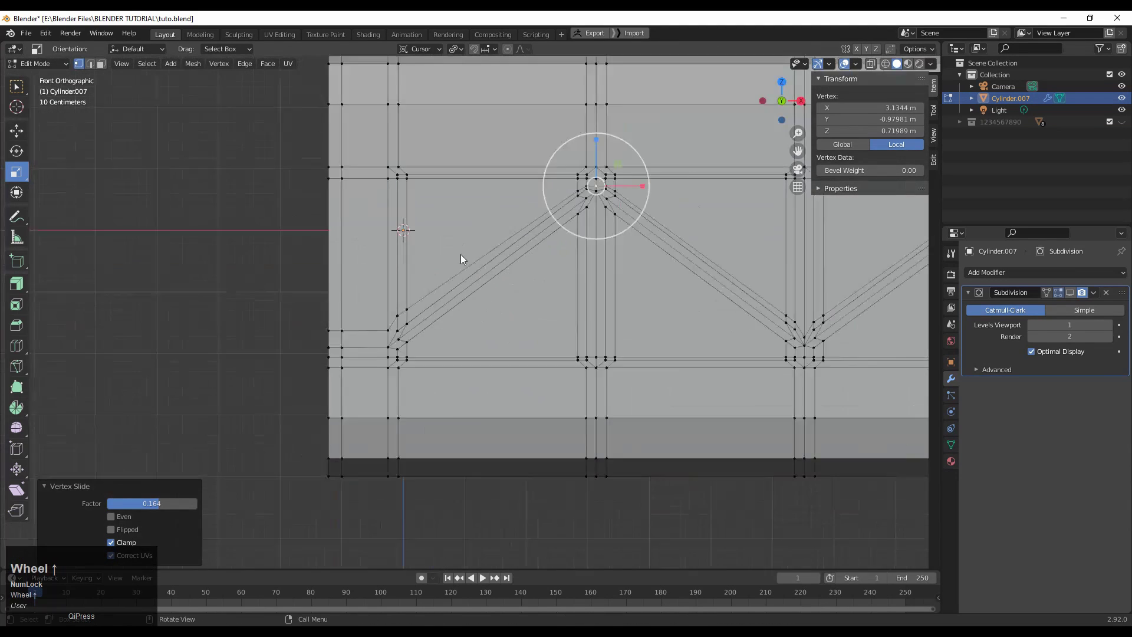
left_click(337, 353)
middle_click_drag(313, 338, 361, 348)
left_click(634, 271, "ctrl+shift")
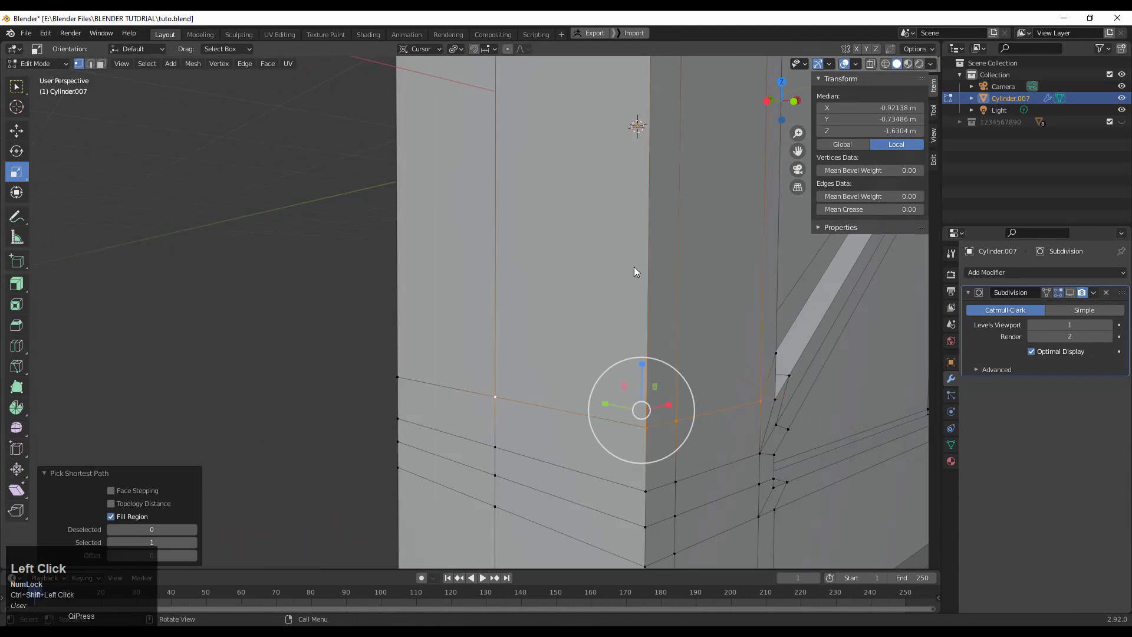
left_click(793, 102)
scroll(388, 252, "up", 3)
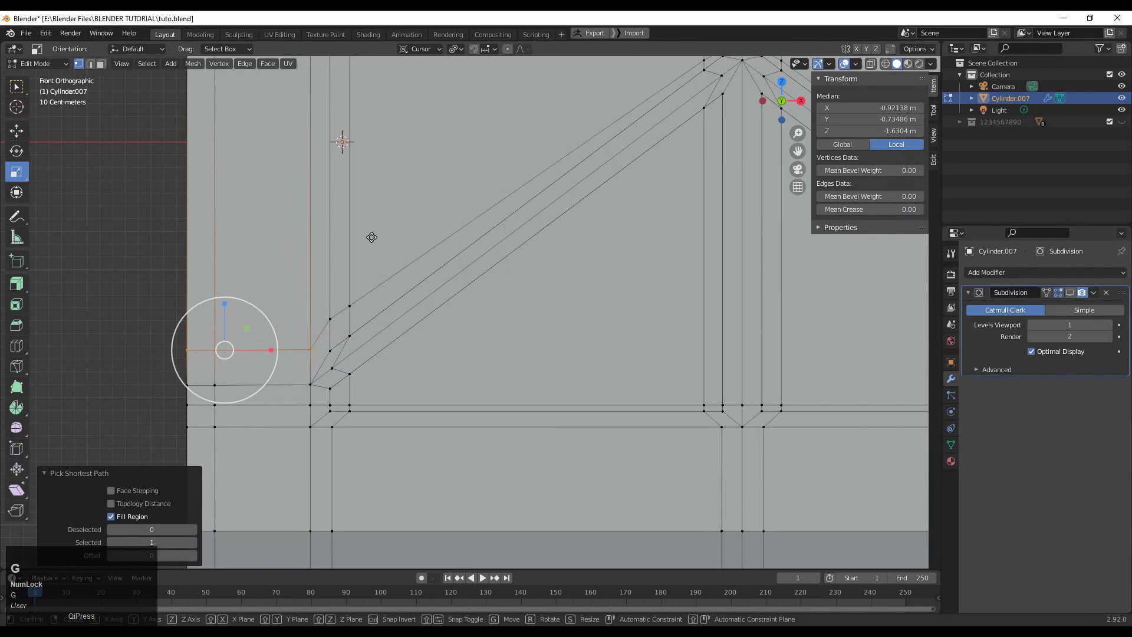
key("g")
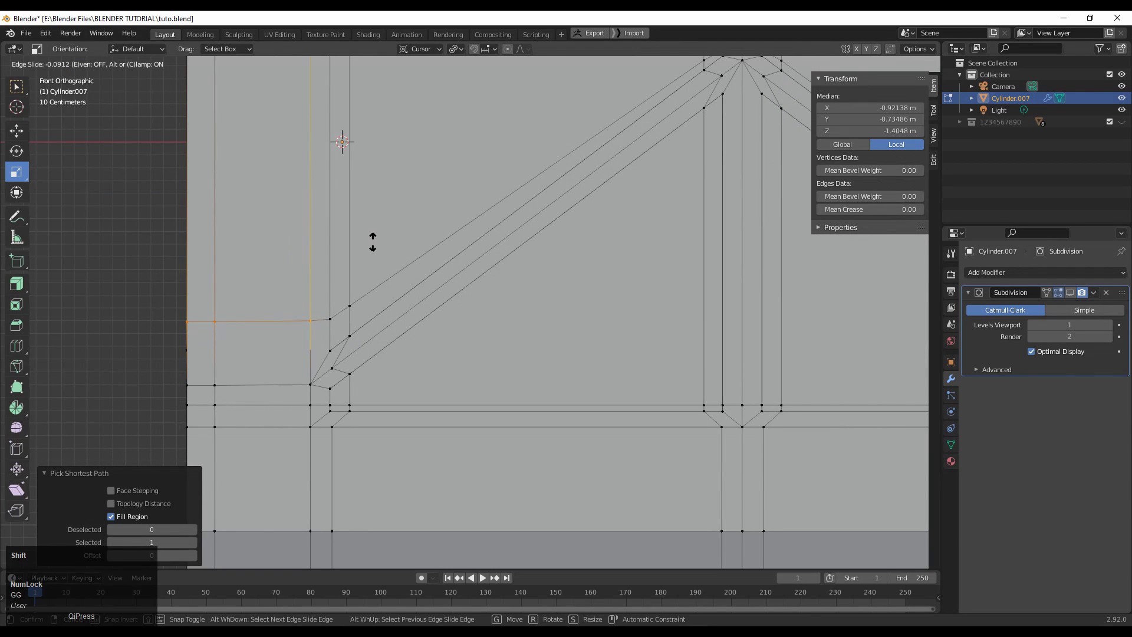
left_click(372, 241)
Select the loop's vertices across the body's right end and edge-slide them upward by a factor of about 0.097, level with the brace loop.
scroll(372, 241, "down", 4)
middle_click_drag(377, 245, 3, 246, "shift")
middle_click_drag(920, 247, 606, 248, "shift")
scroll(601, 295, "up", 3)
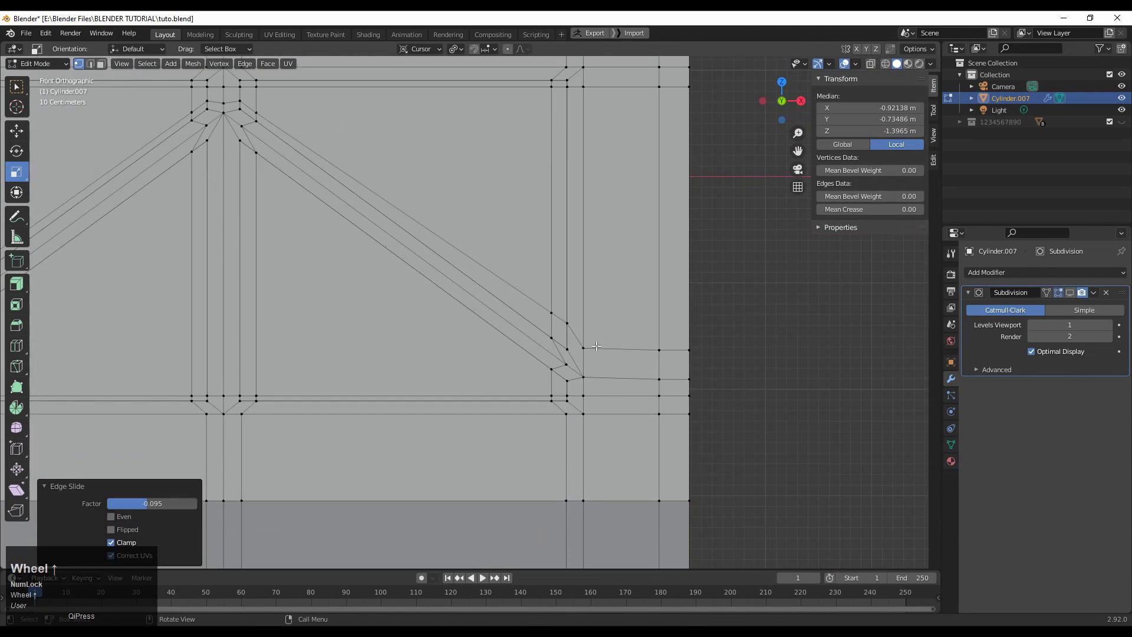
left_click(583, 347)
middle_click_drag(583, 347, 603, 358)
left_click(427, 474, "ctrl+shift")
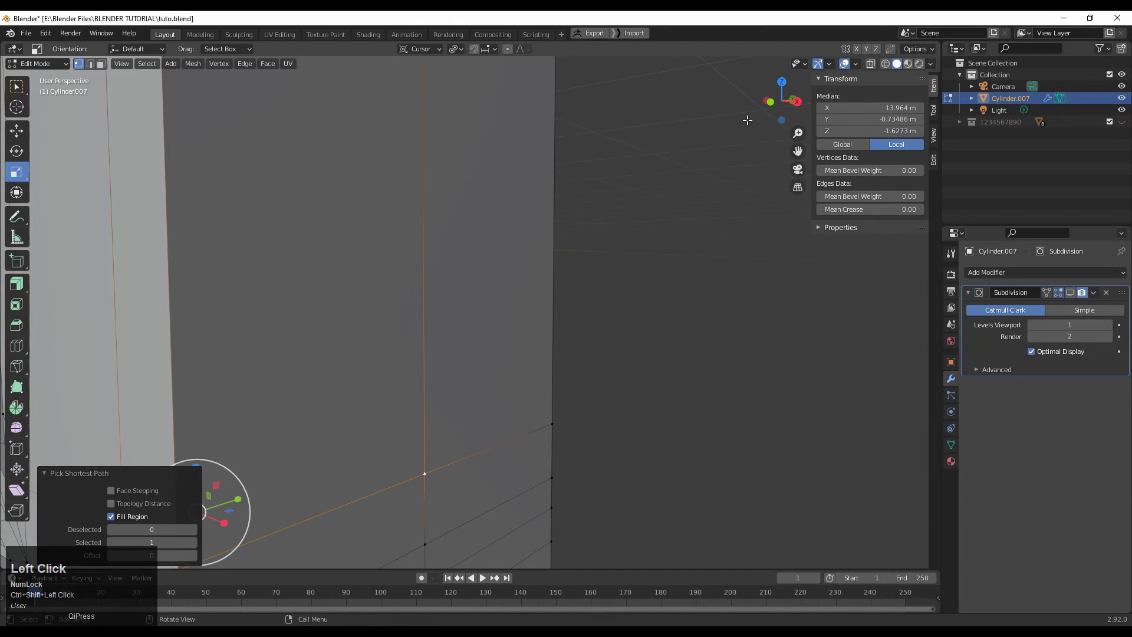
left_click(770, 102)
middle_click_drag(510, 223, 634, 199, "shift")
key("g")
key("g")
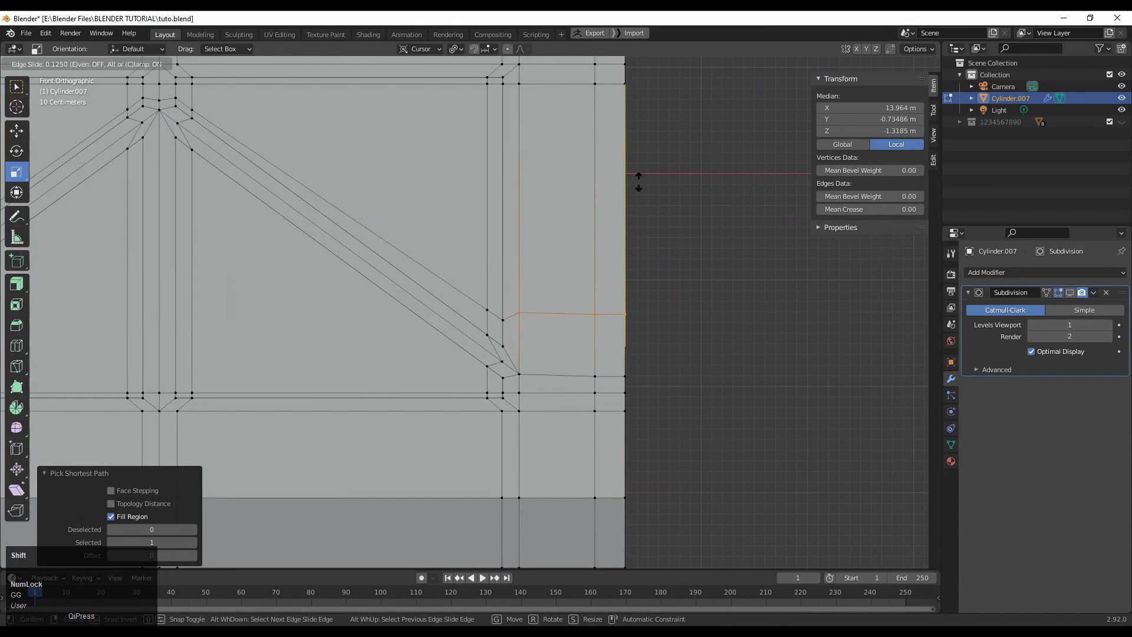
left_click(648, 227)
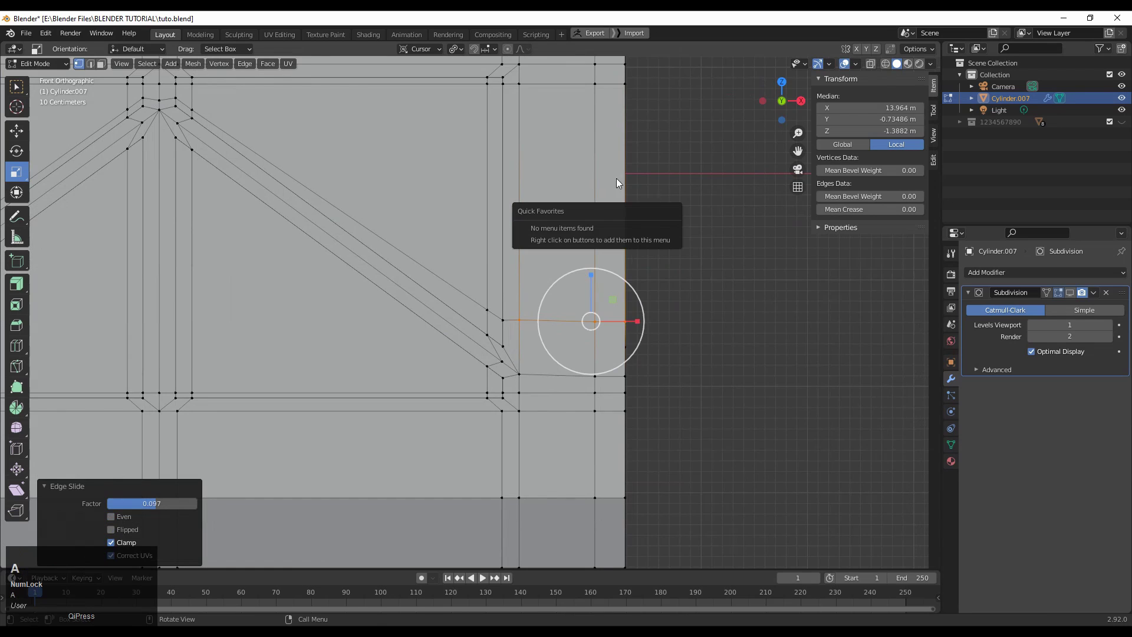
Select the whole mesh and snap it to symmetry.
key("a")
scroll(503, 136, "down", 3)
middle_click_drag(501, 136, 582, 180, "shift")
left_click(194, 63)
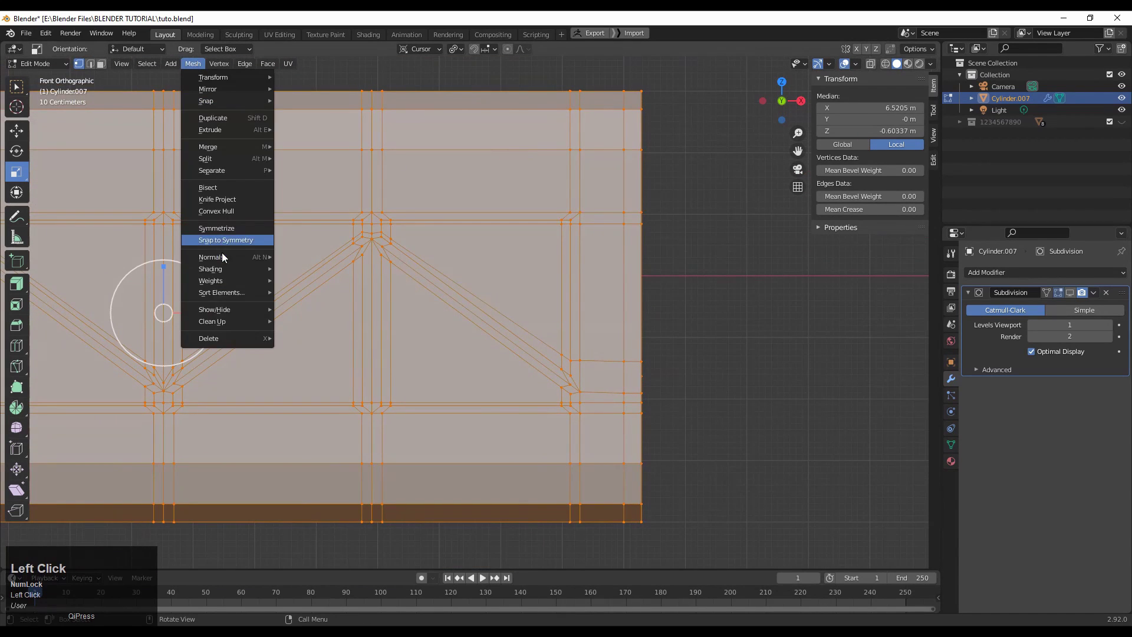
left_click(222, 253)
Return to Object Mode and show the Subdivision modifier in the viewport.
middle_click_drag(230, 247, 355, 234)
key("Tab")
left_click(1070, 292)
middle_click_drag(560, 265, 493, 253)
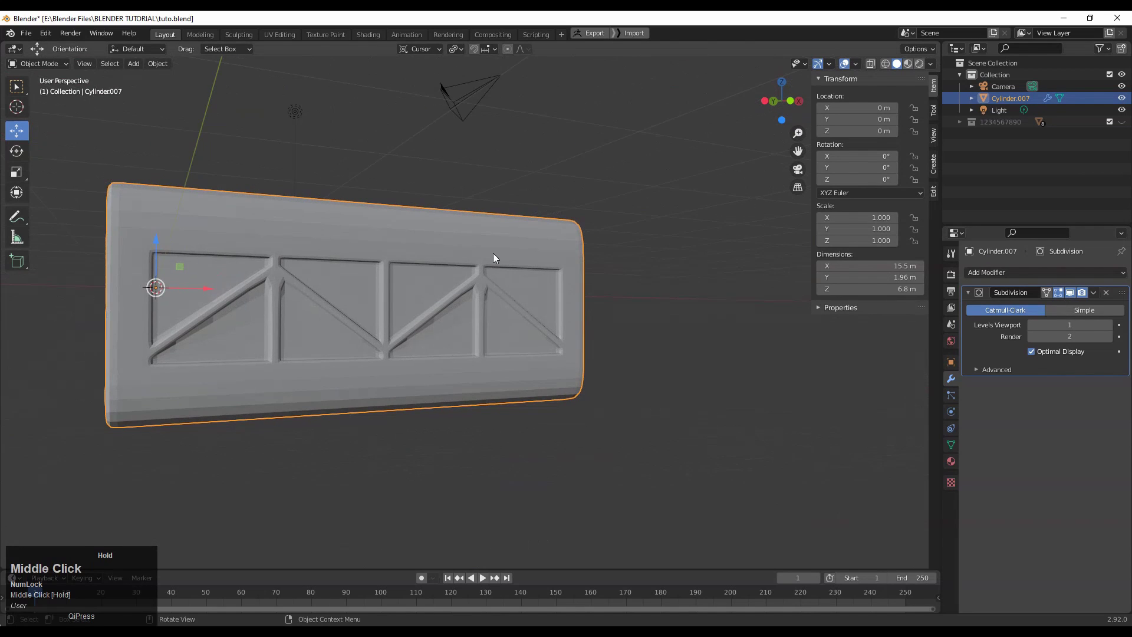
scroll(323, 292, "up", 5)
middle_click_drag(323, 292, 386, 318, "shift")
Add a loop cut in Edit Mode running just below the zigzag braces across the posts.
key("Tab")
middle_click_drag(260, 256, 375, 311, "shift")
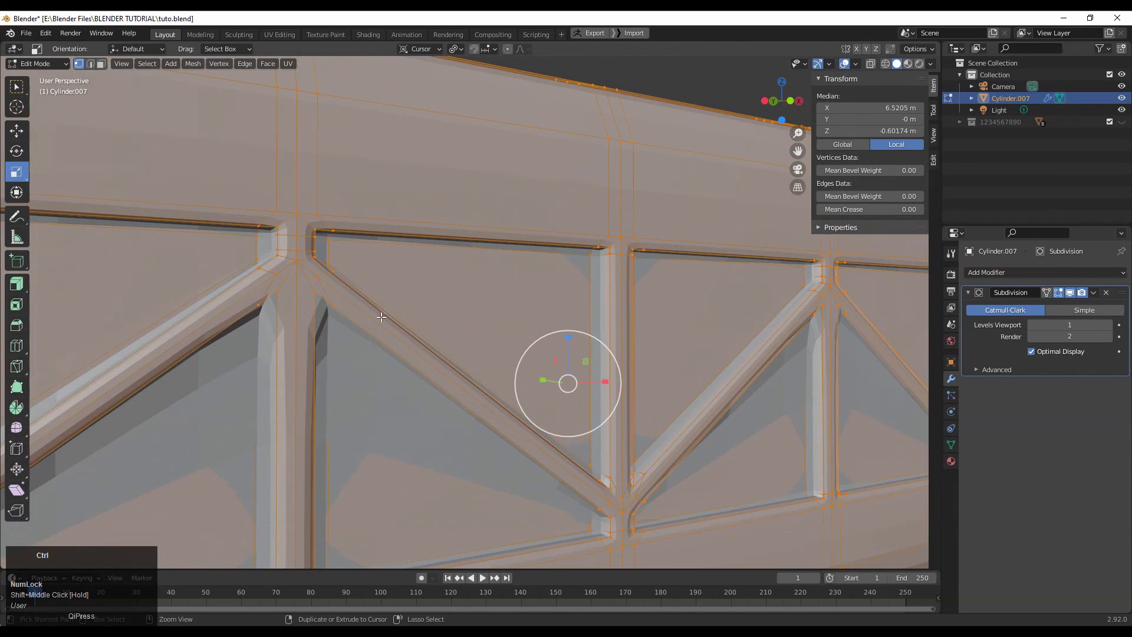
key("ctrl+r")
left_click(370, 313)
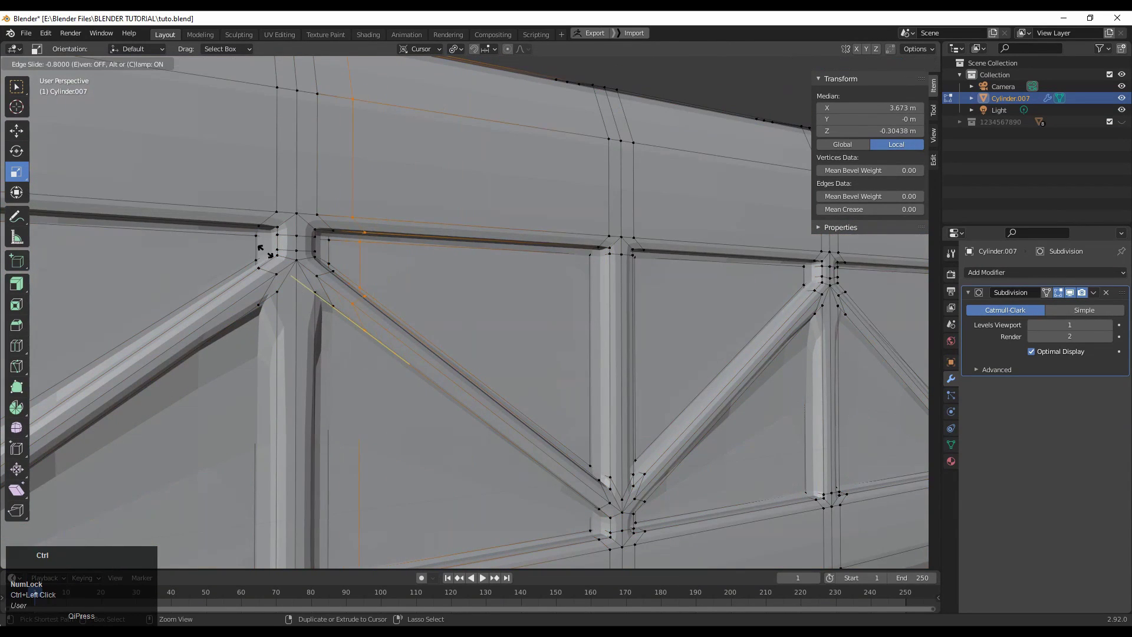
key("ctrl+z")
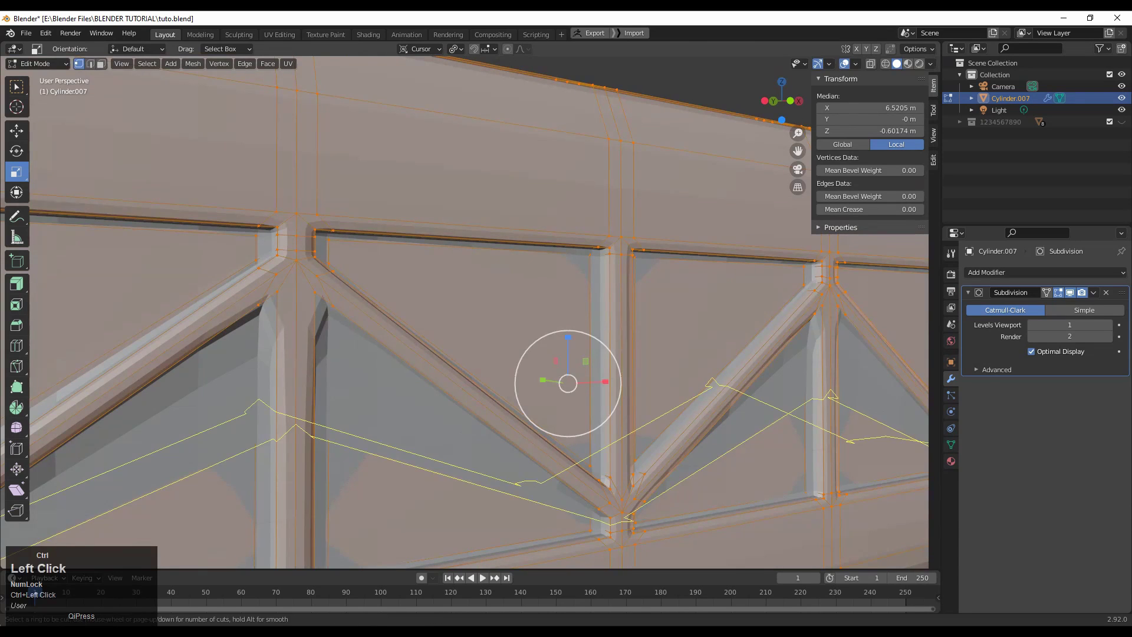
left_click(317, 289)
left_click(322, 254)
Return to Object Mode and apply smooth shading to the utensil body.
scroll(378, 283, "down", 4)
middle_click_drag(436, 306, 388, 316, "shift")
key("Tab")
middle_click_drag(320, 285, 333, 286)
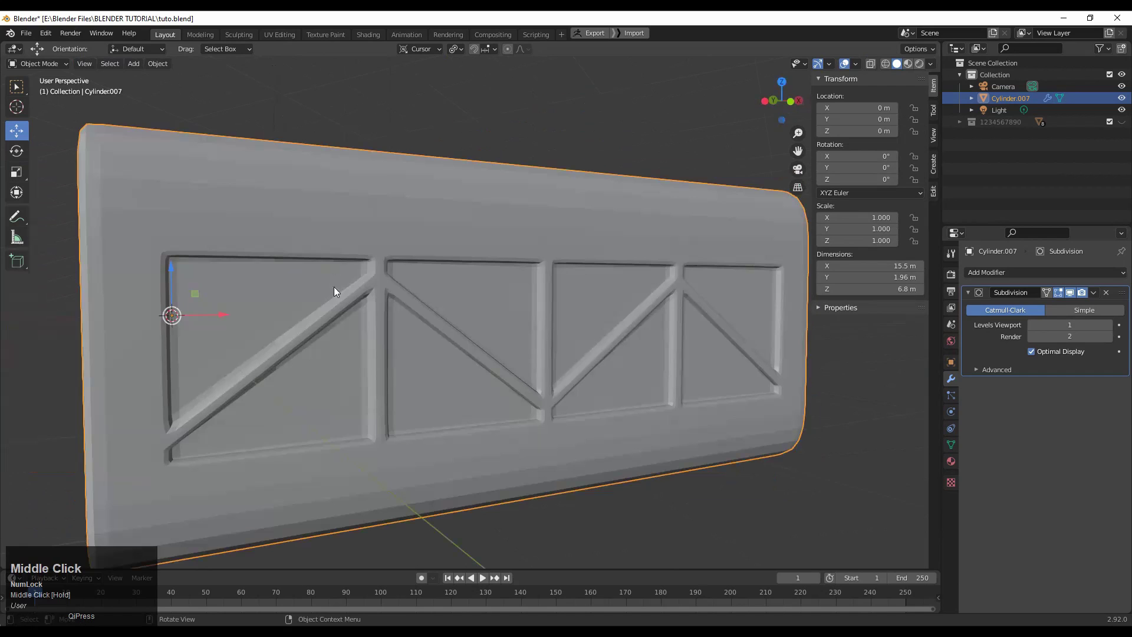
right_click(339, 238)
left_click(338, 238)
Deselect the body and raise the Subdivision modifier's viewport levels to 2.
scroll(339, 239, "down", 4)
left_click(443, 196)
middle_click_drag(443, 201, 351, 236)
scroll(395, 277, "up", 8)
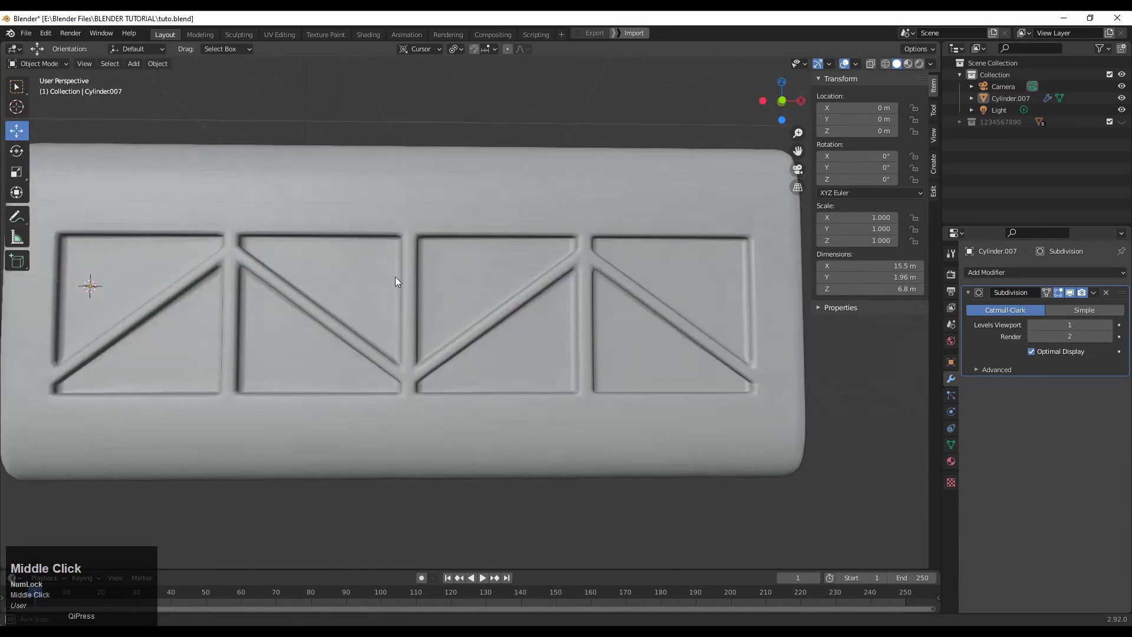
left_click(1109, 324)
Examine the smoothed surface around the recessed zigzag braces and their joints for shading artifacts.
key("Tab")
key("Tab")
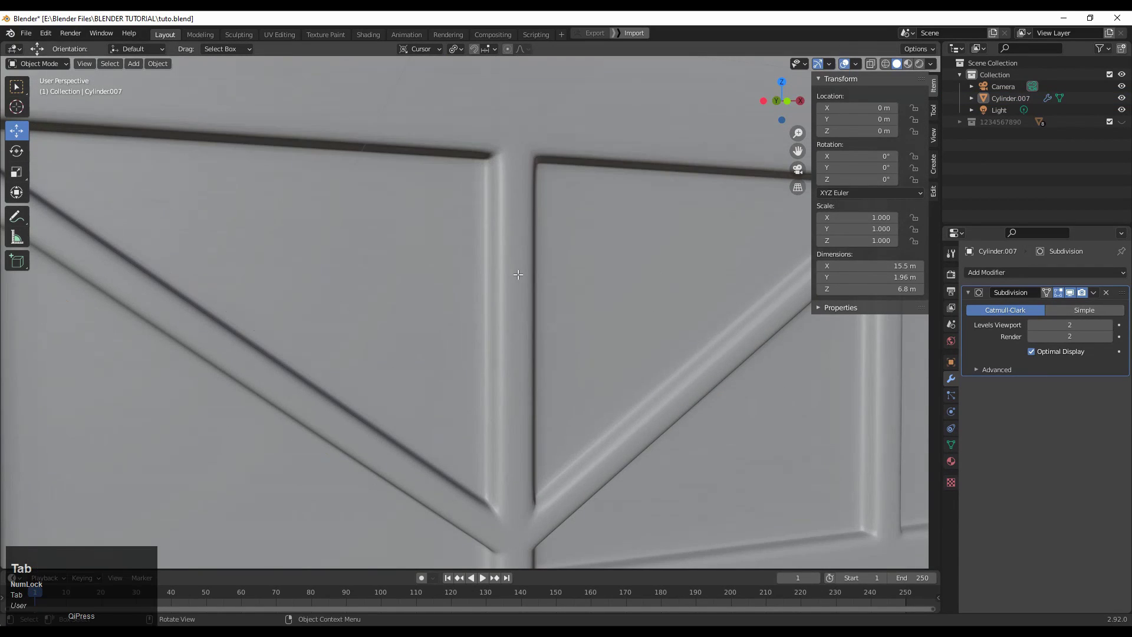
scroll(491, 253, "down", 4)
left_click(515, 103)
middle_click_drag(171, 289, 363, 342, "shift")
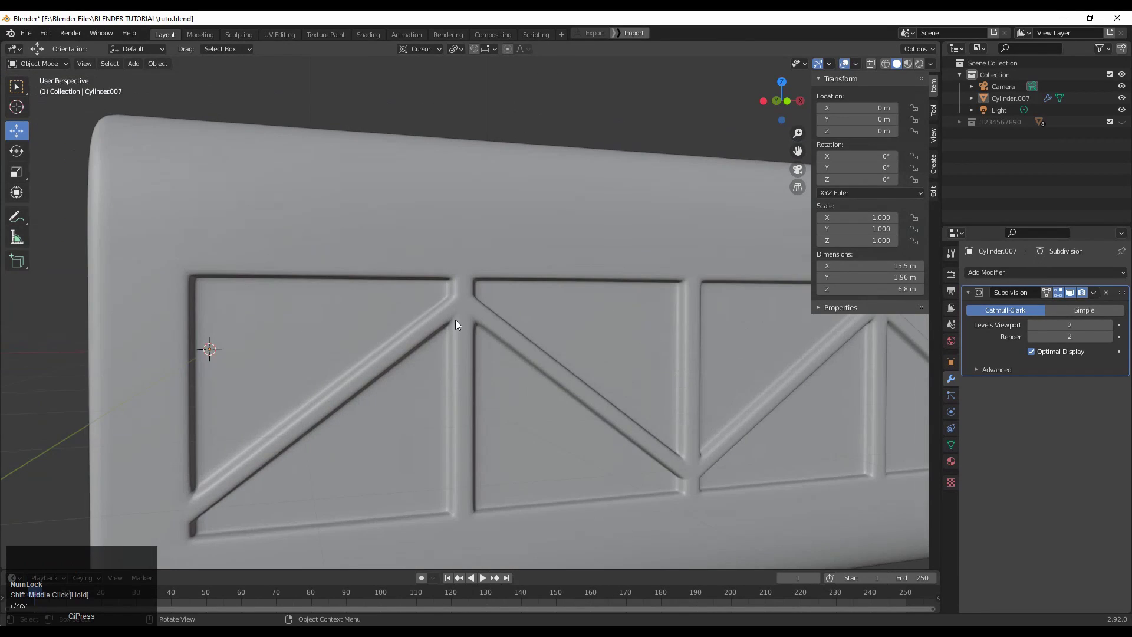
scroll(448, 301, "up", 4)
scroll(361, 347, "down", 6)
scroll(278, 313, "up", 6)
In Edit Mode, vertex-slide the middle vertex above the centre post's bottom joint upward by a factor of about 0.094.
key("Tab")
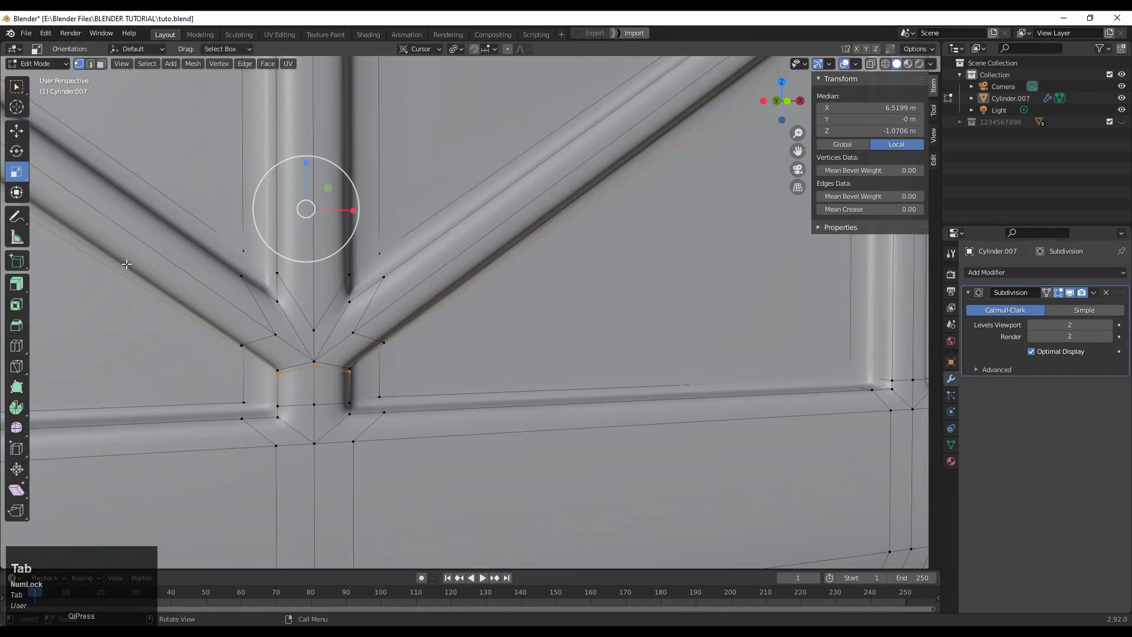
middle_click_drag(126, 264, 667, 426, "shift")
key("KP_1")
scroll(262, 299, "up", 4)
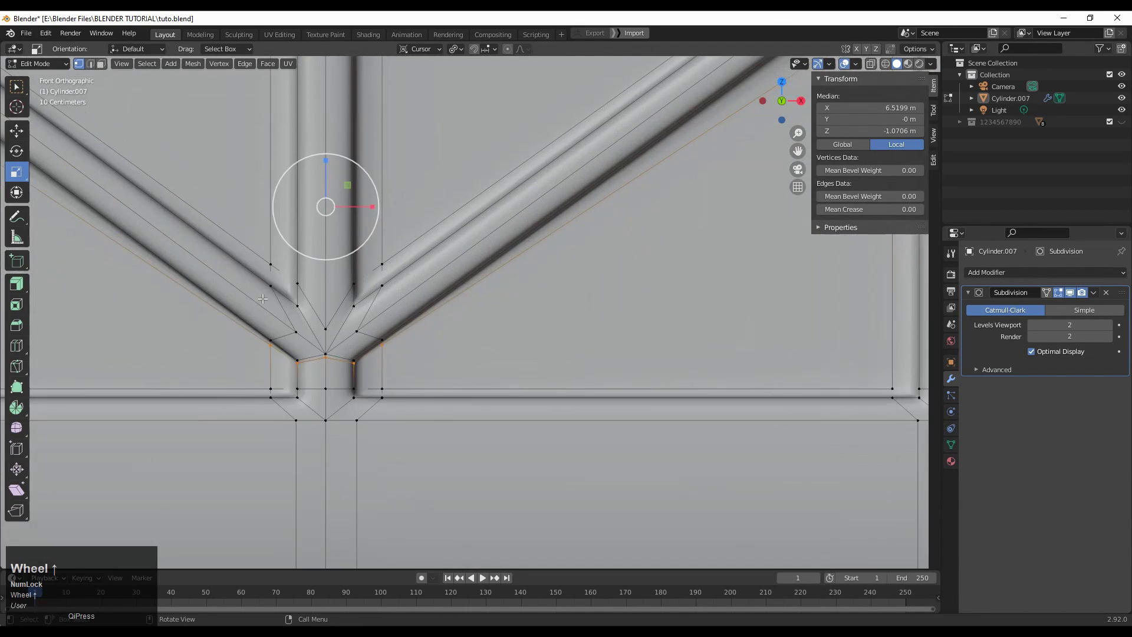
scroll(313, 308, "up", 3)
key("g")
key("g")
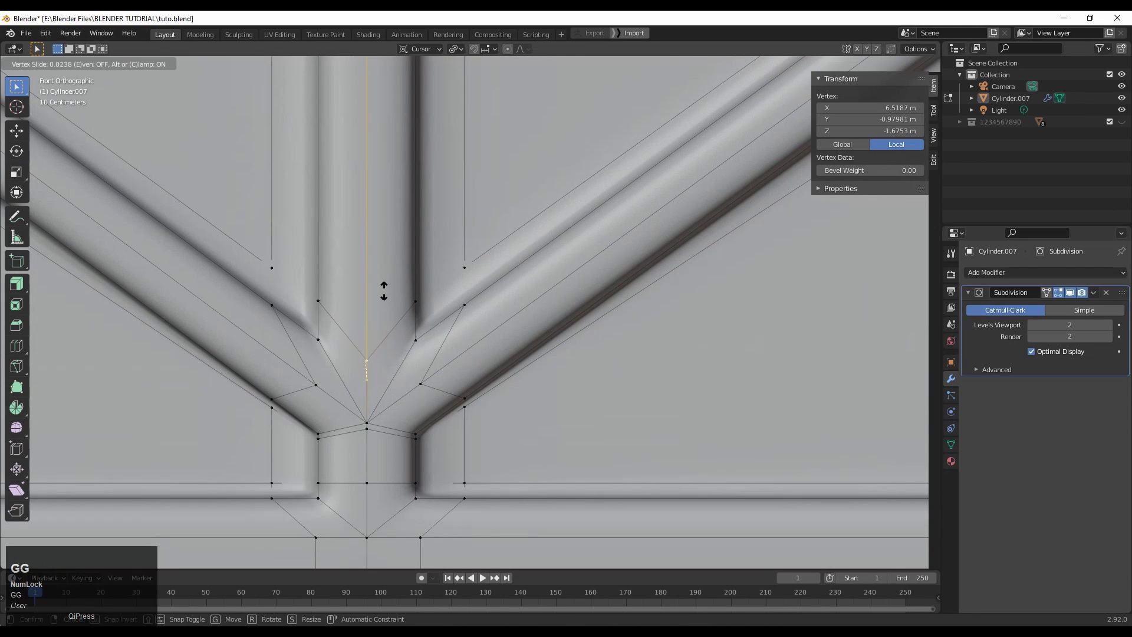
left_click(377, 234)
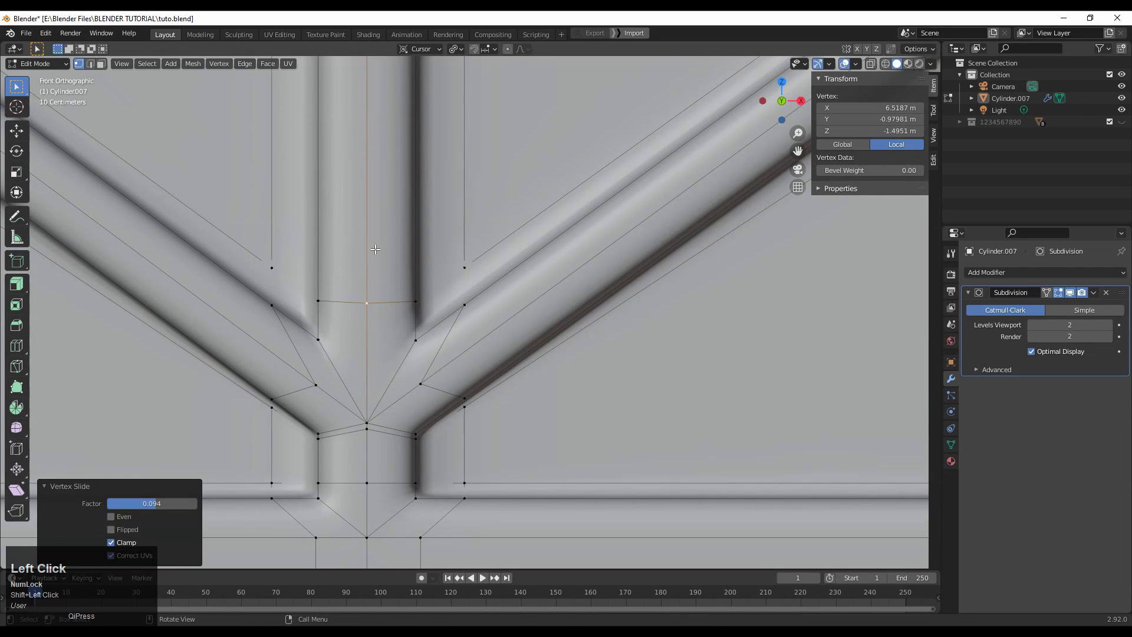
Slide the left brace's middle vertex at the bottom joint up along the brace, in line with the brace's edge vertices.
left_click(366, 428)
scroll(230, 317, "up", 4)
middle_click_drag(330, 376, 382, 345, "shift")
scroll(383, 344, "down", 2)
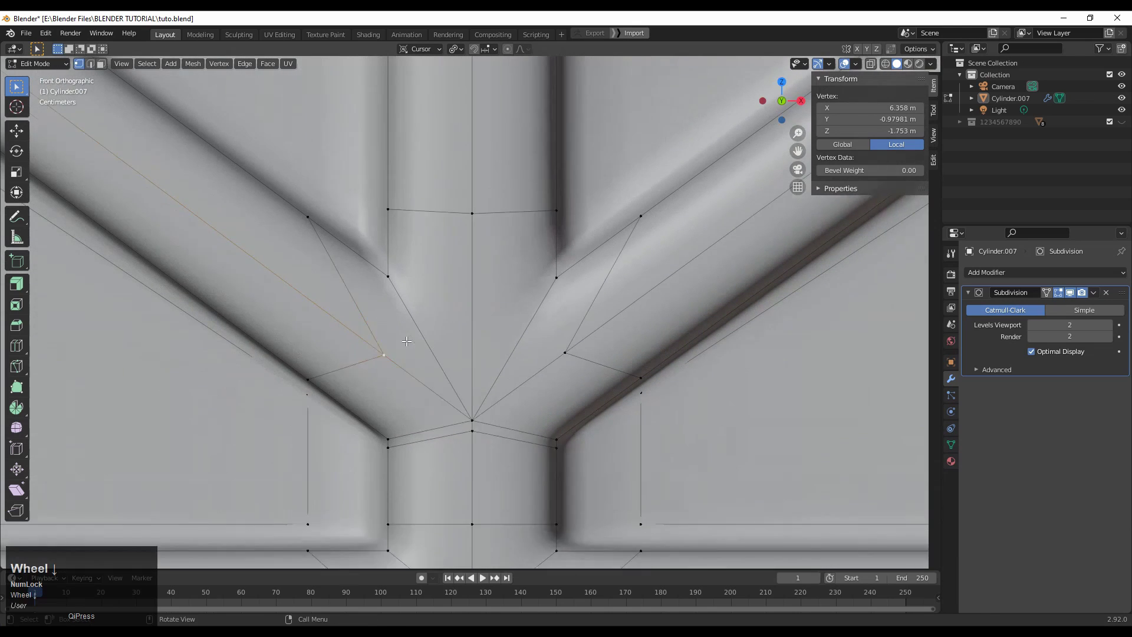
key("g")
key("g")
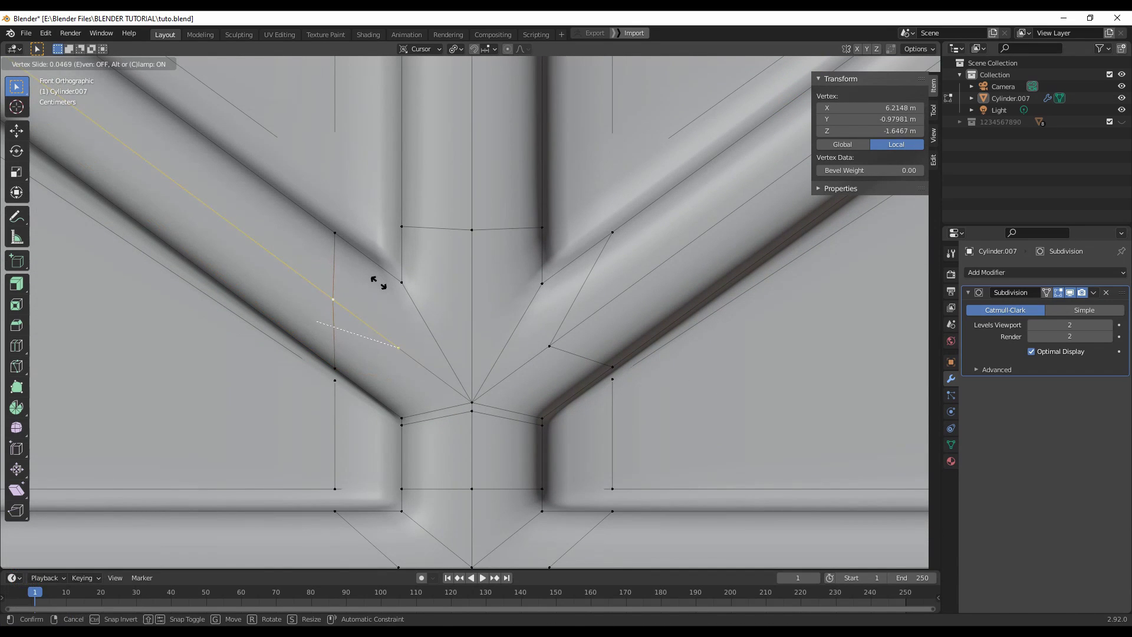
left_click(380, 284)
Slide the right brace's middle vertex at the bottom joint up along the brace by a factor of about 0.045.
left_click(566, 317)
middle_click_drag(583, 276, 508, 293, "shift")
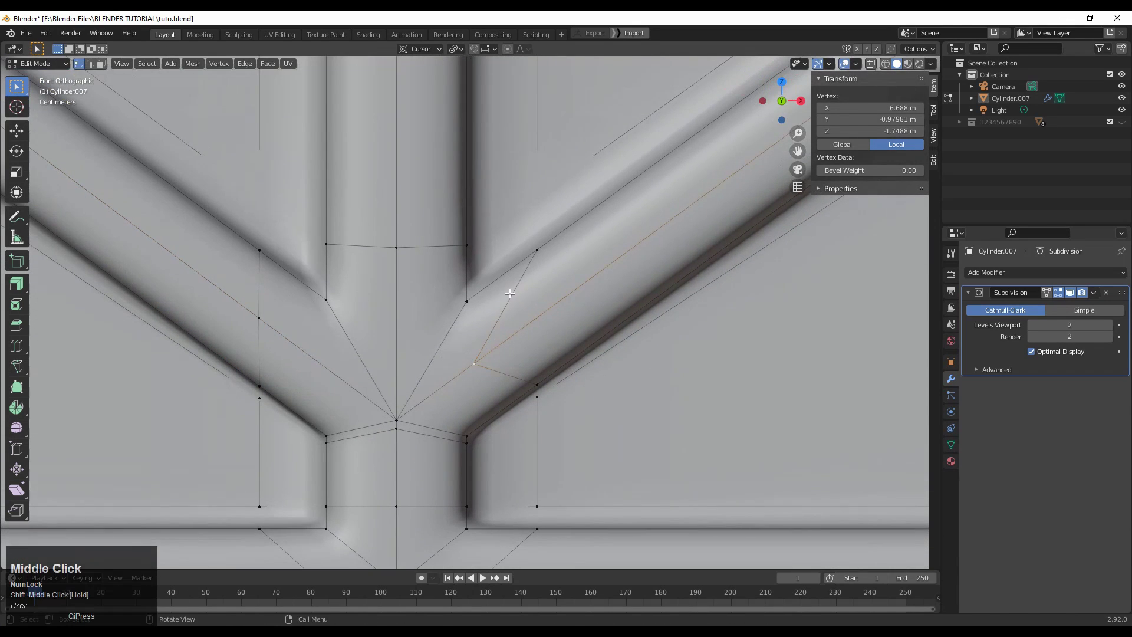
key("g")
key("g")
left_click(570, 240)
Hide the Subdivision modifier in the viewport.
scroll(435, 350, "down", 3)
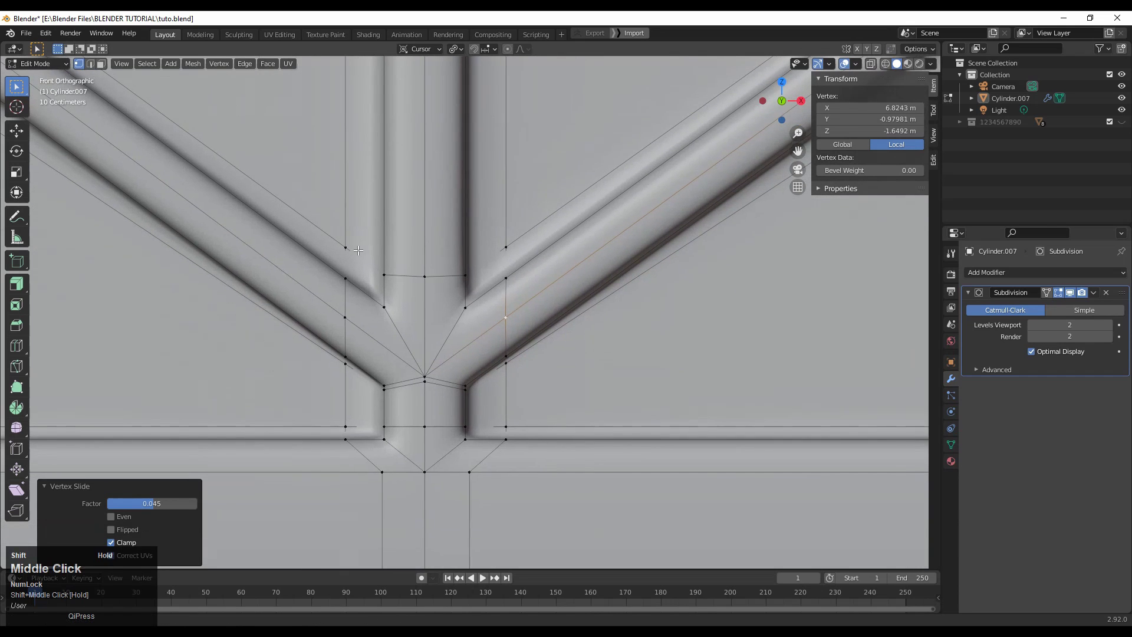
middle_click_drag(436, 349, 814, 418, "shift")
scroll(483, 265, "down", 4)
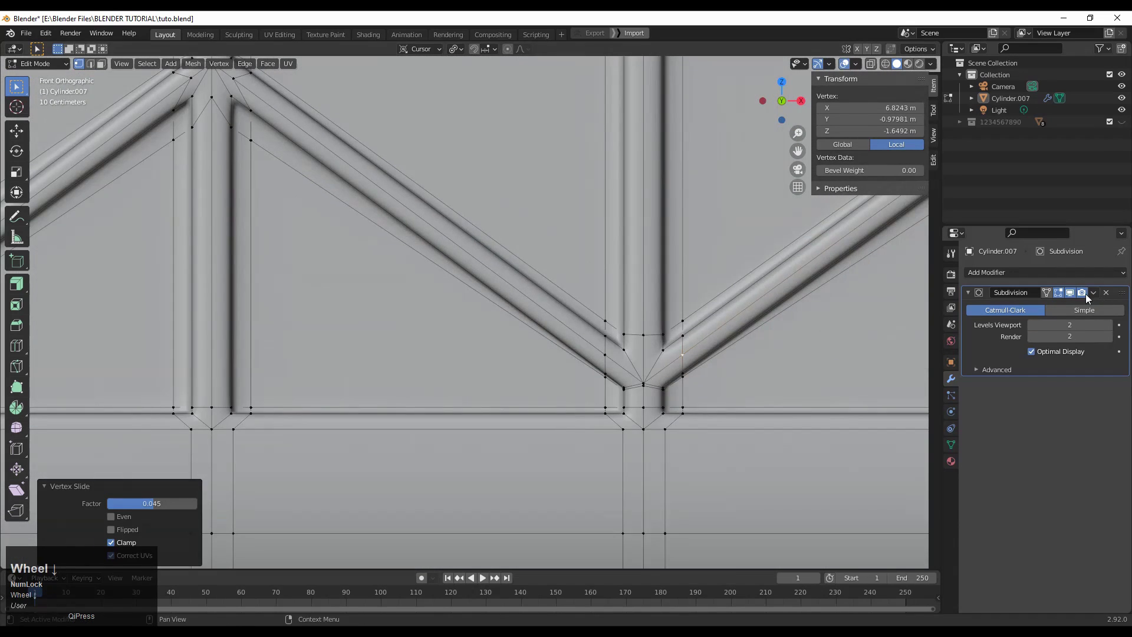
left_click(1070, 293)
Select the lower loop's vertices across the left upper joint and edge-slide them upward by a factor of -0.3.
scroll(560, 349, "up", 3)
middle_click_drag(560, 349, 575, 466, "shift")
scroll(346, 279, "down", 5)
scroll(370, 355, "up", 3)
left_click(373, 352)
left_click(314, 351, "ctrl+shift")
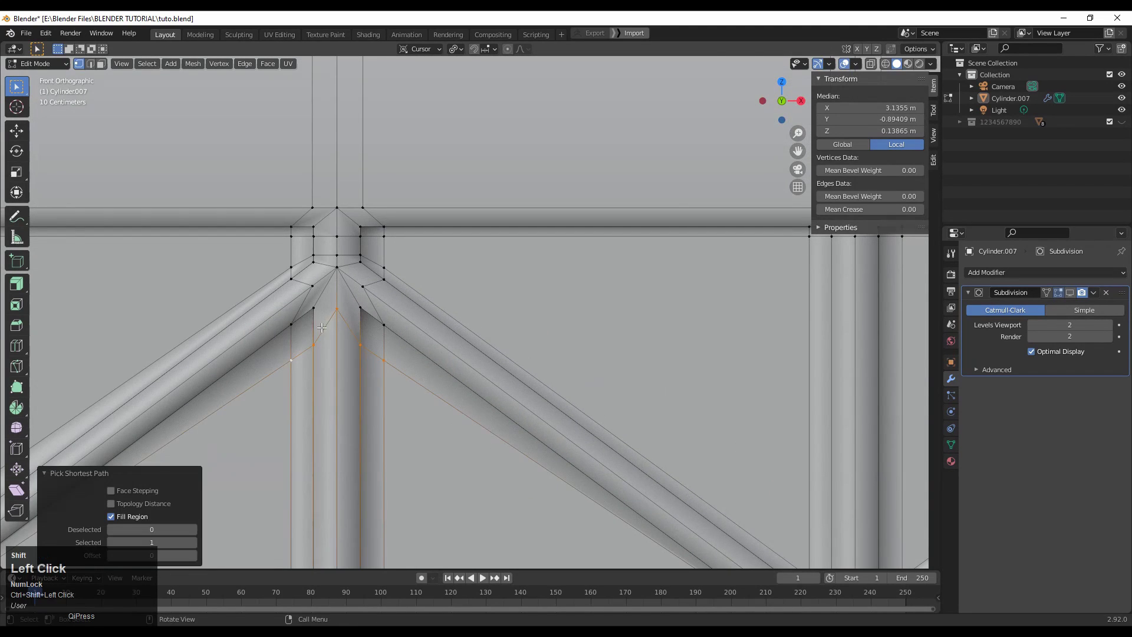
scroll(332, 320, "up", 4)
key("g")
left_click(461, 209)
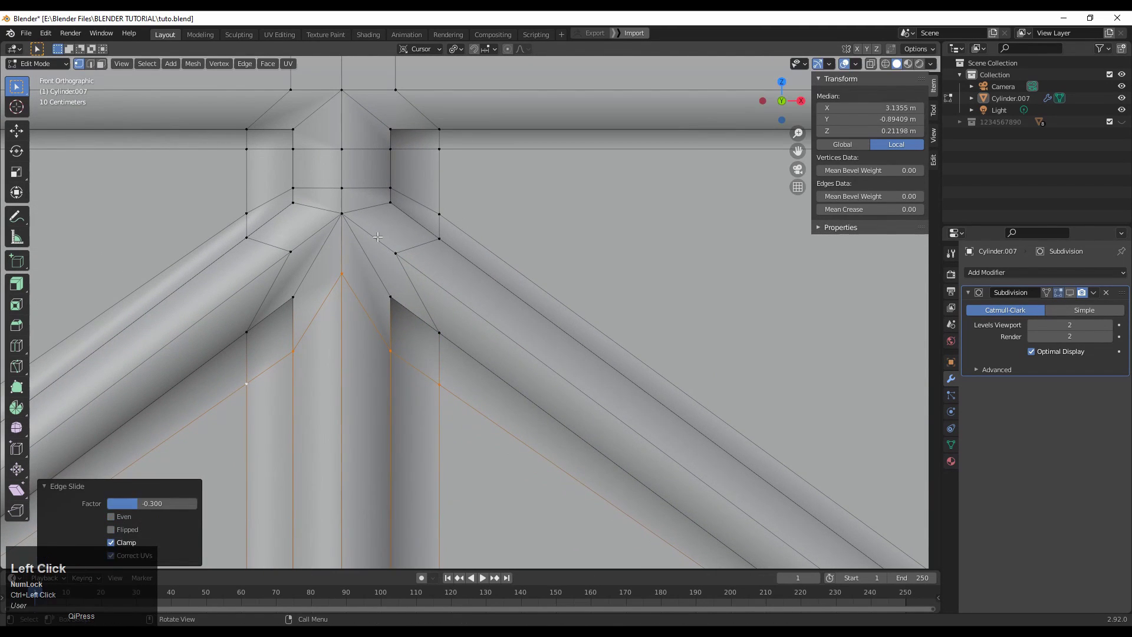
Slide the centre post's middle vertex at the left upper joint down the post, level with the neighbouring edge vertices.
left_click(344, 272)
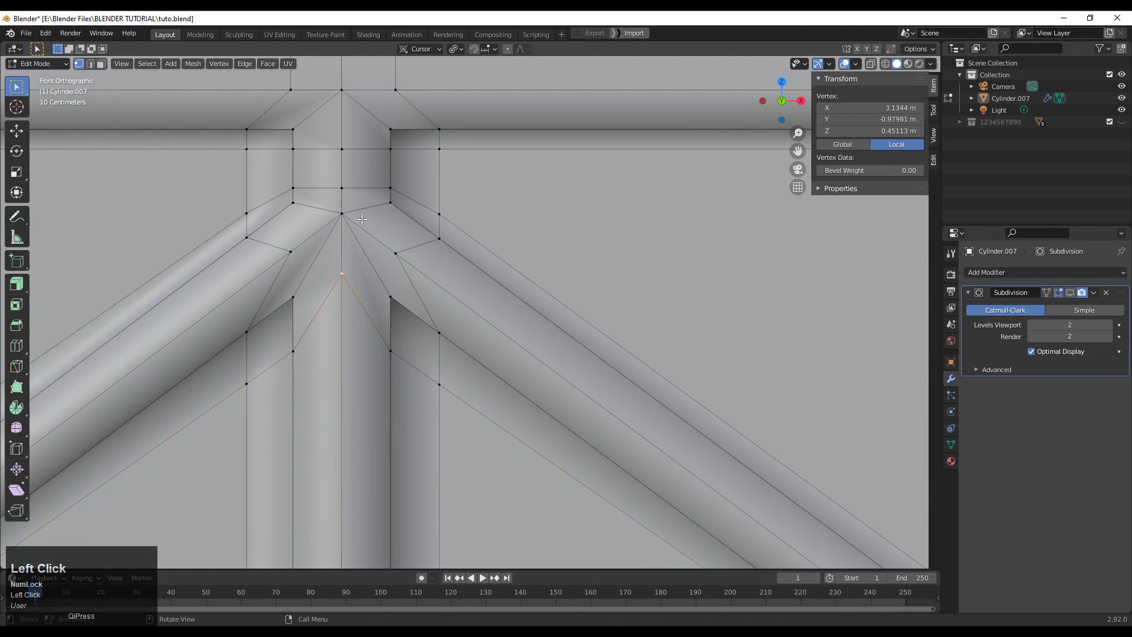
left_click(385, 175)
left_click(362, 229)
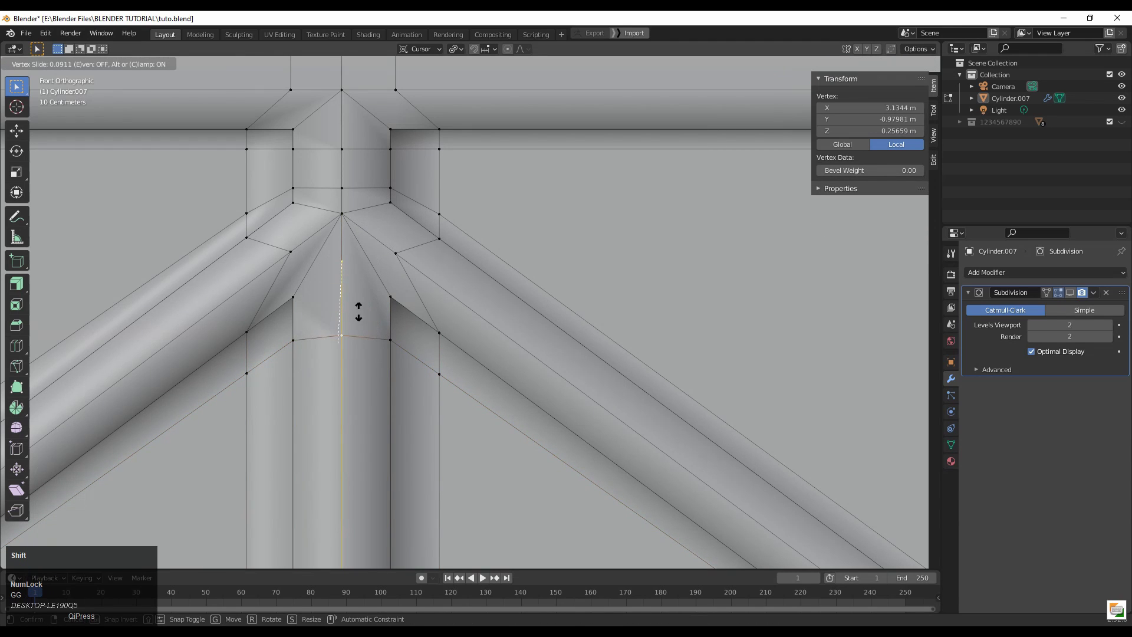
left_click(361, 337)
Slide both braces' middle vertices at the left upper joint along the braces, in line with their edge vertices.
left_click(290, 252)
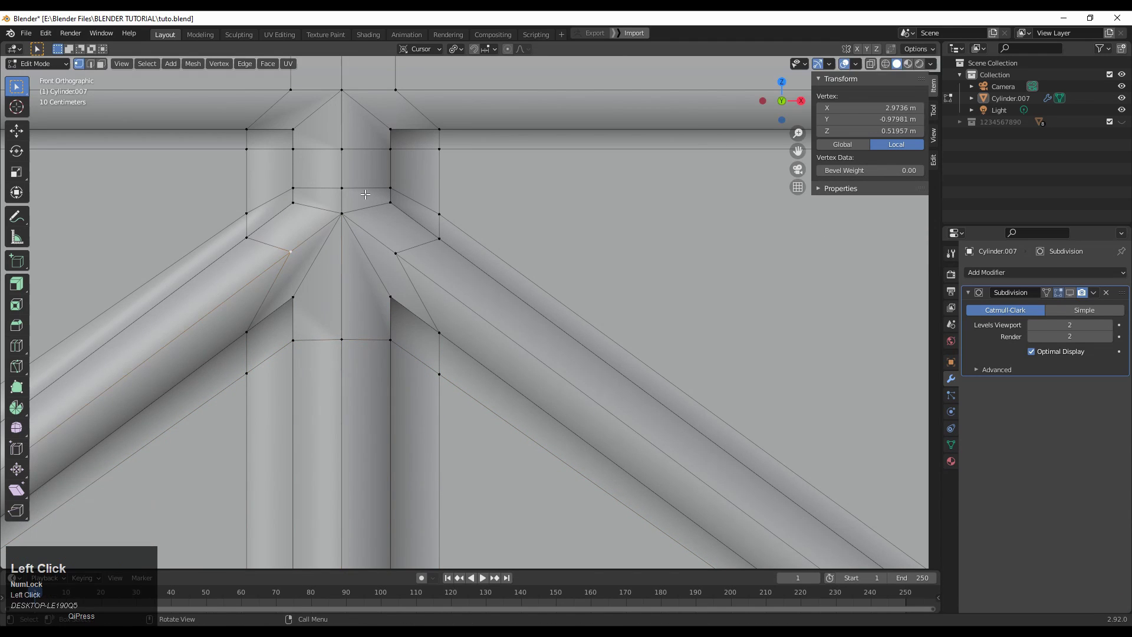
left_click(315, 210)
left_click(396, 253)
left_click(525, 211)
Slide the first brace's middle vertex at the lower-left corner up along the brace by a factor of about 0.05.
scroll(526, 211, "down", 4)
middle_click_drag(377, 354, 531, 248, "shift")
scroll(471, 283, "up", 4)
left_click(437, 304)
key("g")
key("g")
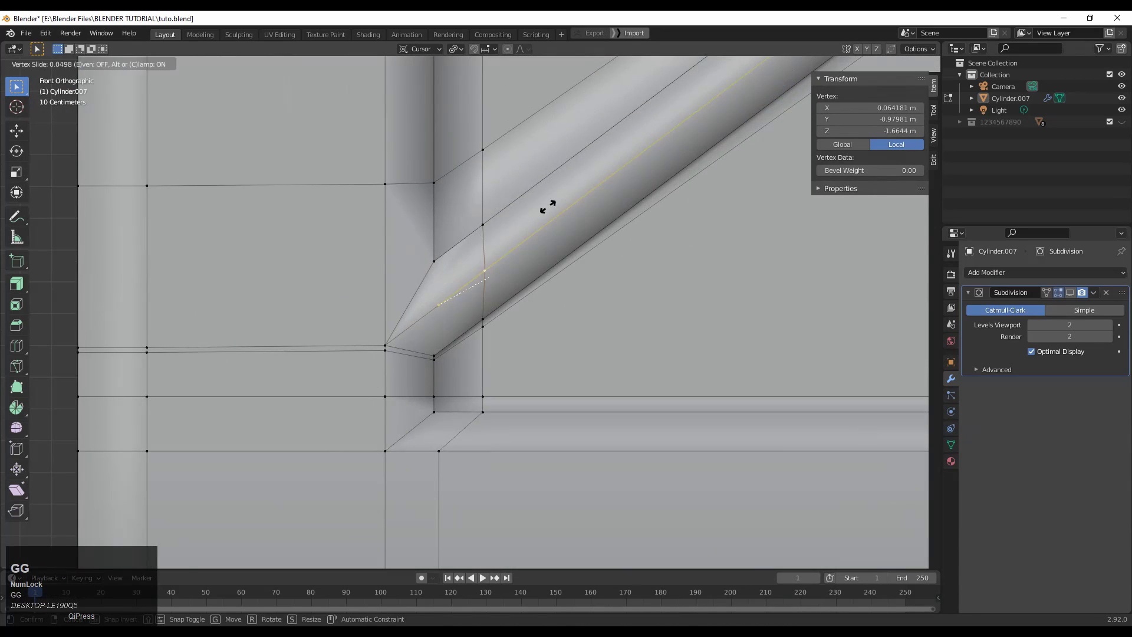
left_click(620, 207)
Select the lower loop's vertices around the body's left end up to the lower-left truss corner and edge-slide them away from the joint.
middle_click_drag(590, 224, 501, 260)
scroll(451, 272, "down", 5)
left_click(438, 331)
middle_click_drag(438, 332, 531, 330)
left_click(423, 364, "ctrl+shift")
middle_click_drag(423, 364, 472, 295, "alt")
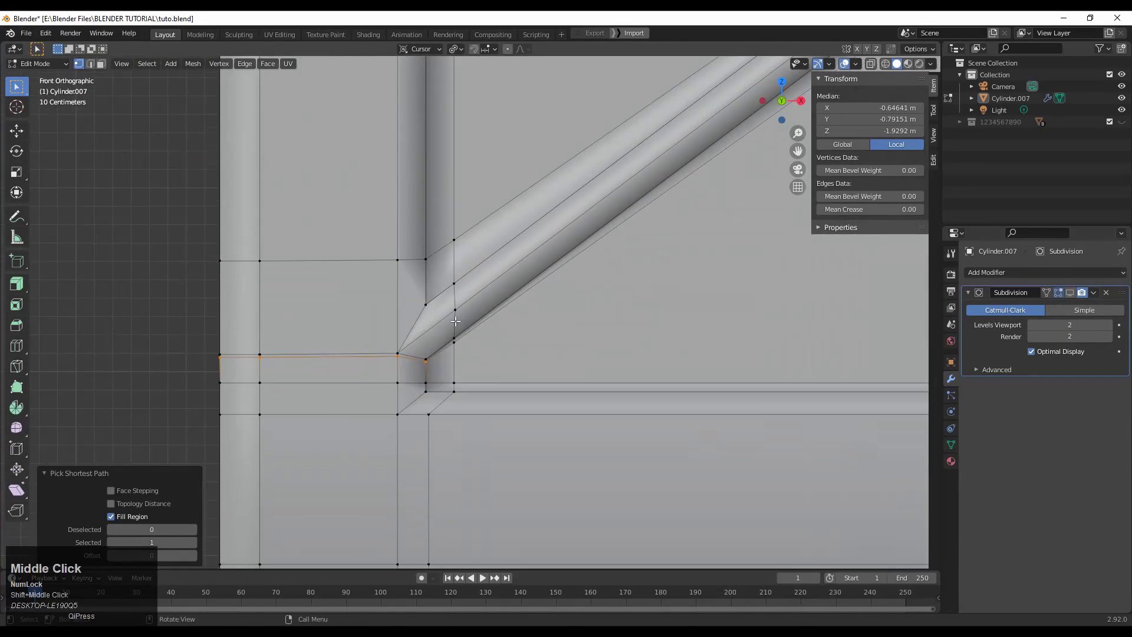
key("g")
key("g")
left_click(481, 233)
Slide the lower loop's outer vertex beneath the brace at the lower-left corner by a factor of 0.4.
left_click(407, 348)
key("g")
key("g")
left_click(412, 281)
Select the lower loop's vertices across the middle bottom joint and edge-slide them down away from the joint.
scroll(471, 294, "down", 5)
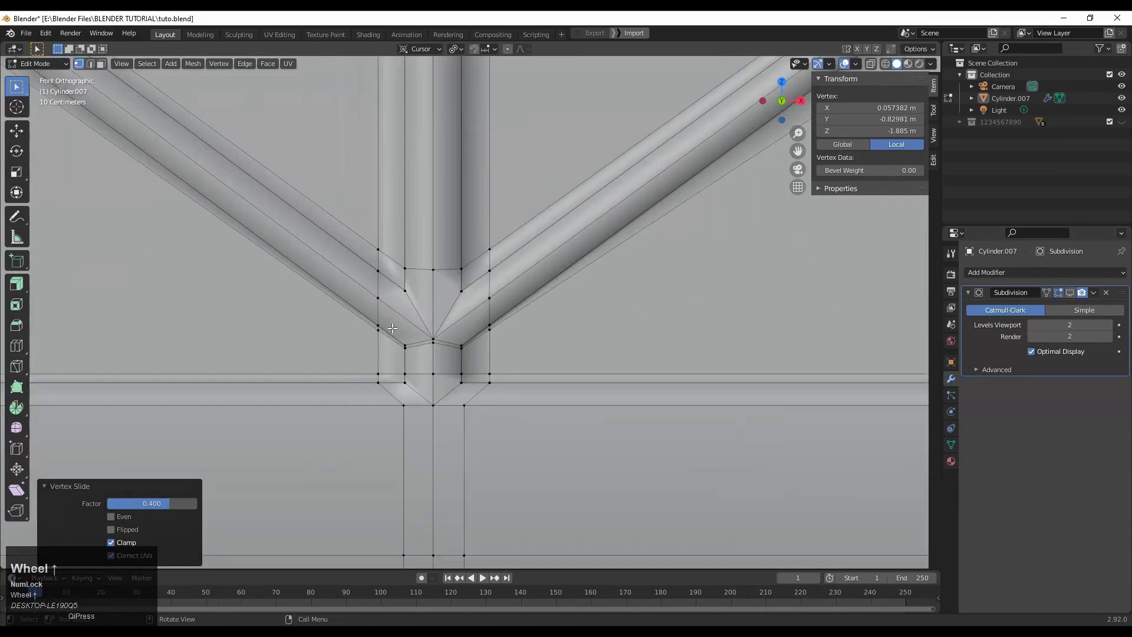
left_click(311, 343)
left_click(503, 343, "ctrl")
key("g")
key("g")
left_click(508, 263)
Slide the lower loop's two outer vertices at the middle bottom joint up towards the braces by a factor of about 0.25.
scroll(509, 264, "down", 6)
middle_click_drag(495, 273, 476, 316, "shift")
scroll(476, 316, "up", 8)
left_click(537, 323)
left_click(211, 324, "shift")
key("g")
key("g")
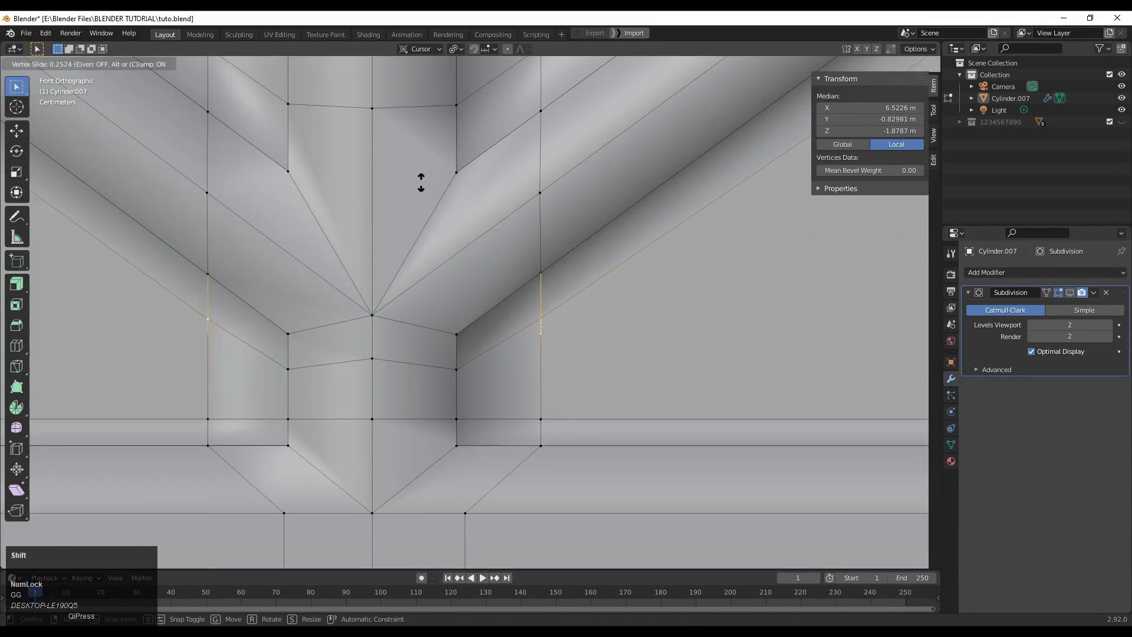
left_click(422, 177)
Select the lower loop's vertices around the body's right end and edge-slide them away from the lower-right truss corner.
mouse_move(638, 316)
middle_mouse_down()
mouse_move(696, 294)
mouse_move(761, 295)
mouse_move(619, 319)
middle_mouse_up()
left_click(768, 298)
left_click(613, 331, "ctrl+shift")
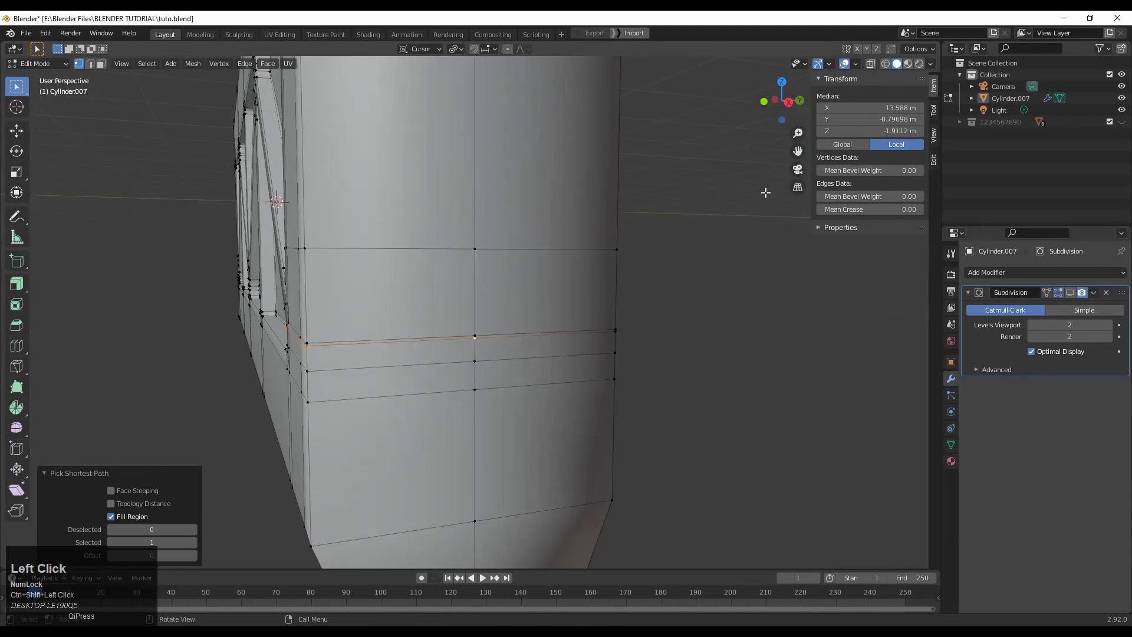
middle_click_drag(766, 192, 677, 248, "alt")
key("g")
key("g")
left_click(677, 263)
Slide the lower loop's outer vertex beneath the brace at the lower-right corner towards the brace.
left_click(383, 307)
key("g")
key("g")
left_click(409, 235)
Display the Subdivision smoothing in the viewport to examine the truss corners, and save the file.
scroll(412, 265, "down", 10)
key("Tab")
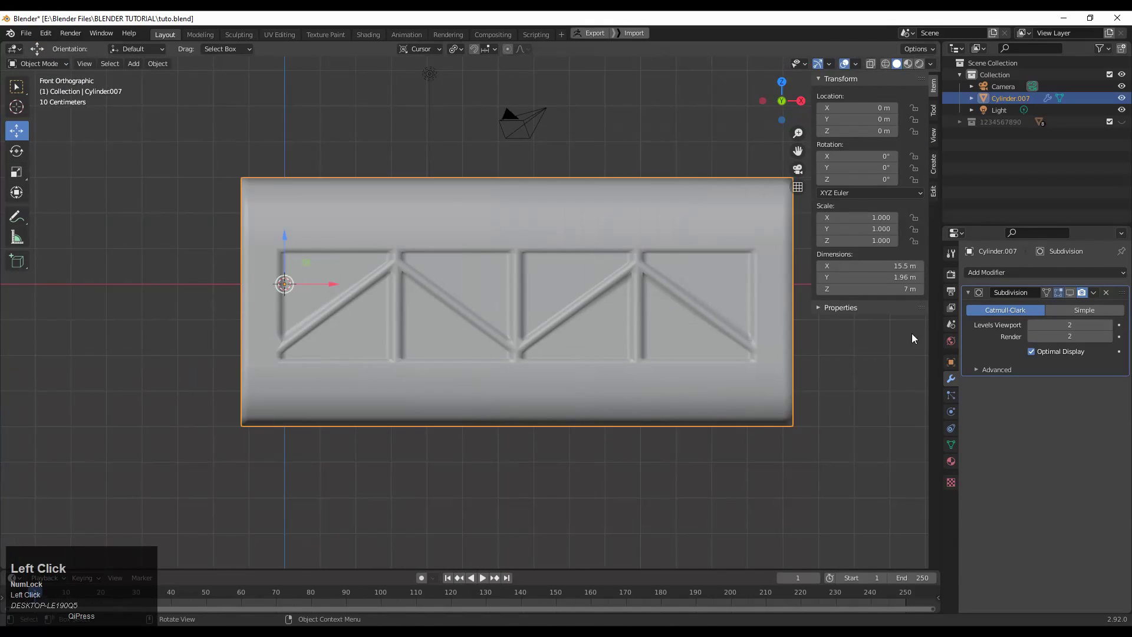
left_click(1070, 293)
left_click(179, 349)
scroll(251, 299, "up", 3)
middle_click_drag(252, 299, 710, 315)
left_click(328, 260)
key("Tab")
scroll(710, 316, "up", 5)
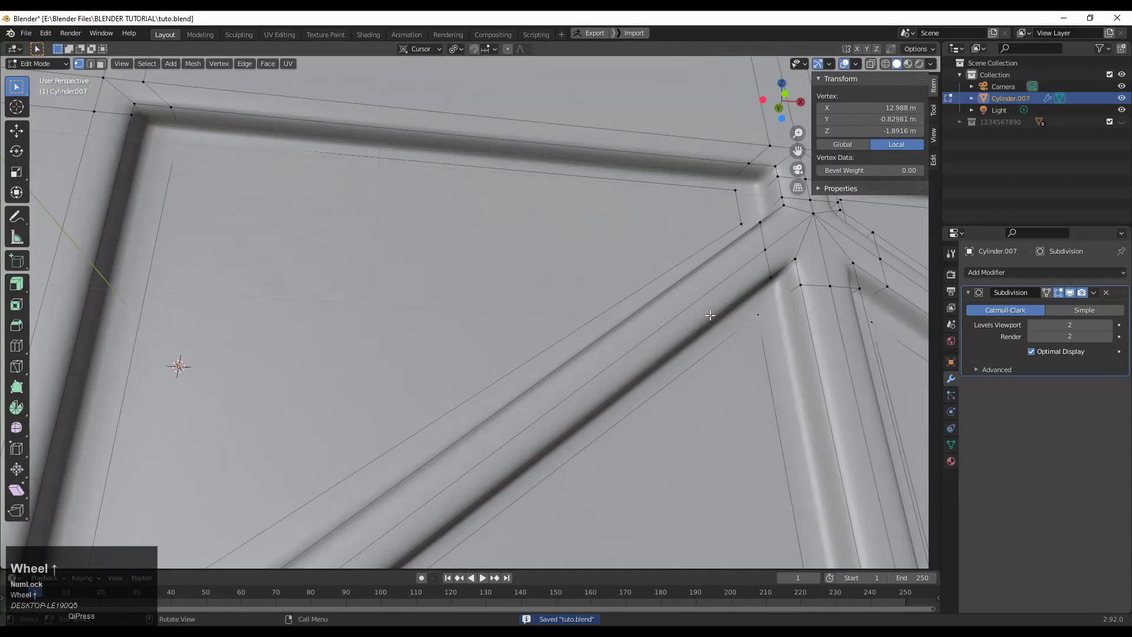
Hide the Subdivision modifier in the viewport and select the side-wall face loops of every recess in the truss pattern.
left_click(1061, 293)
key("3")
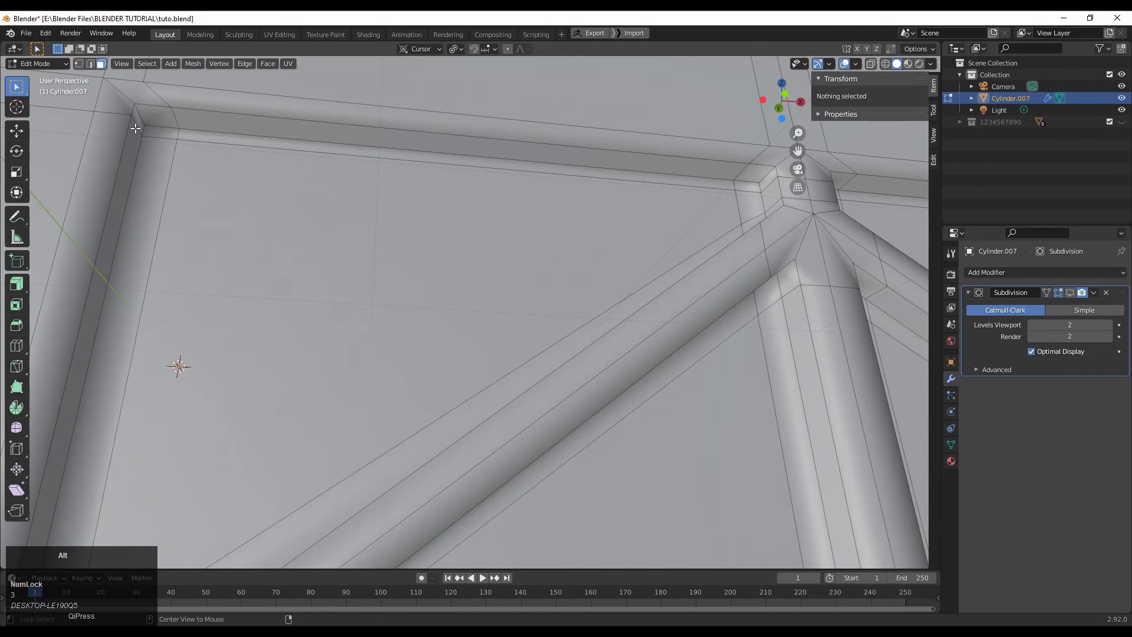
left_click(135, 128, "alt")
middle_click_drag(534, 225, 516, 248, "shift")
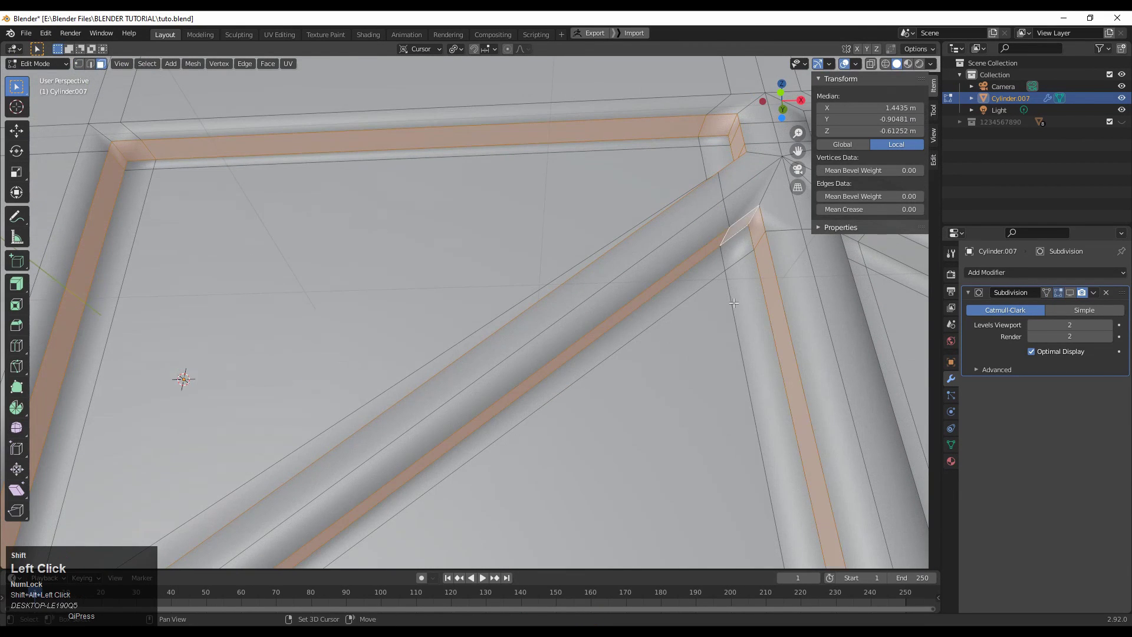
middle_click_drag(734, 303, 481, 349, "shift")
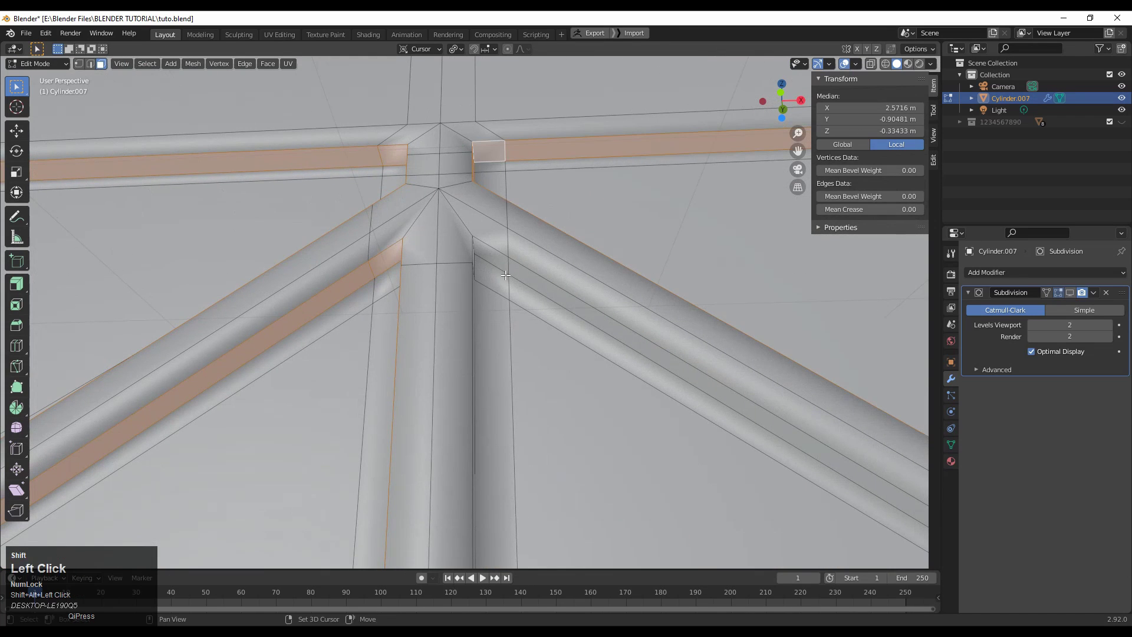
scroll(511, 270, "down", 4)
scroll(432, 243, "up", 6)
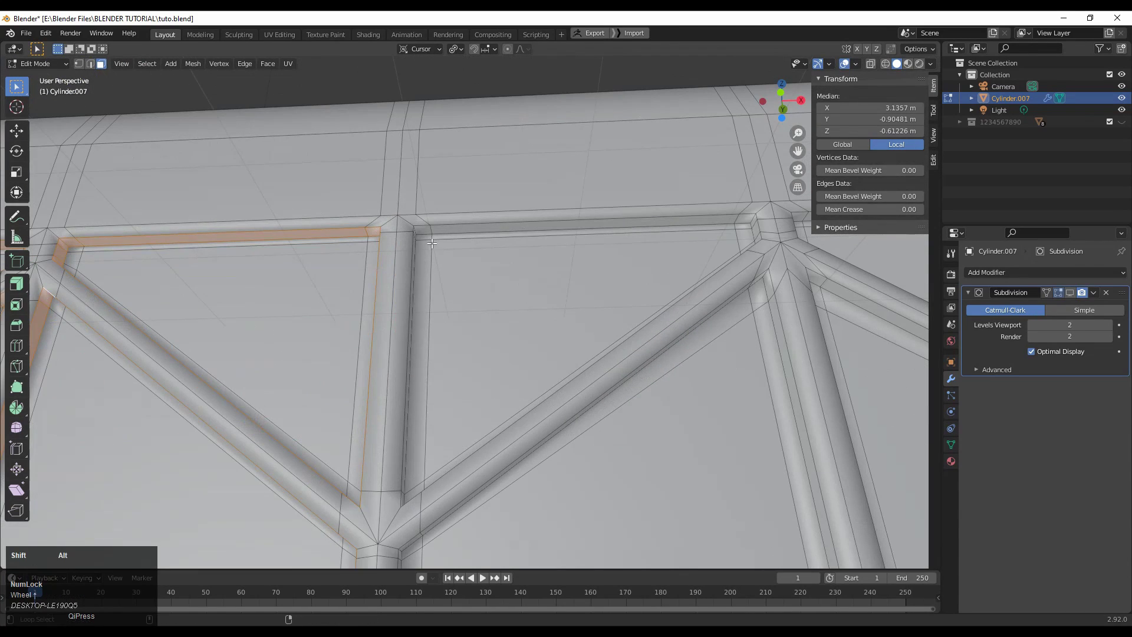
middle_click_drag(455, 426, 335, 254, "shift")
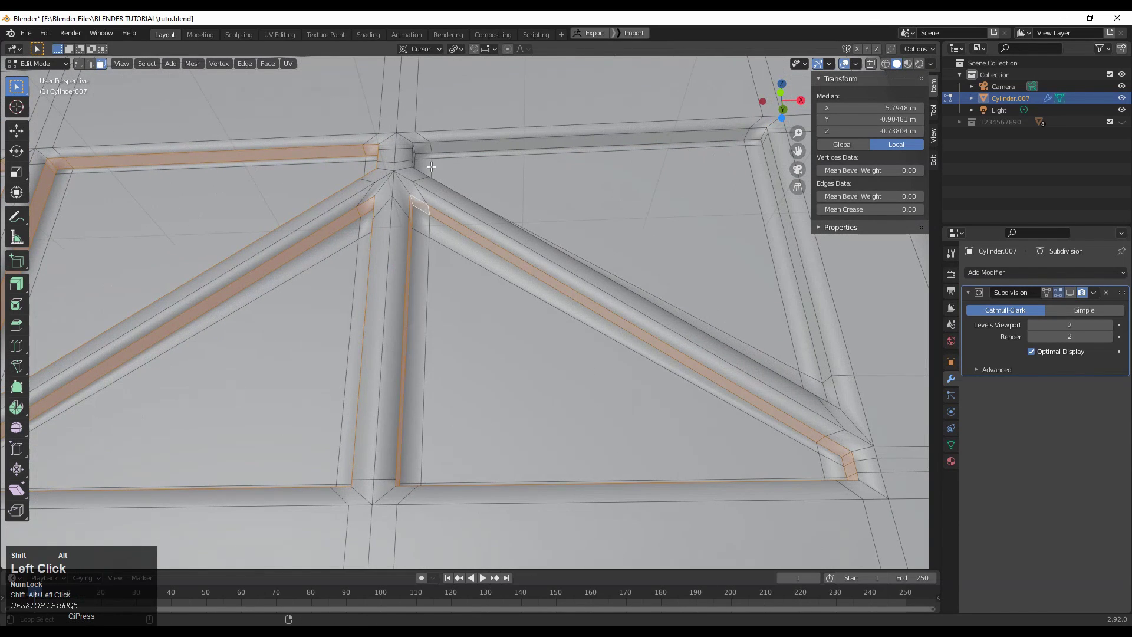
middle_click_drag(697, 378, 292, 389, "shift")
middle_click_drag(428, 413, 707, 412, "shift")
Try to inset the selected recess wall faces individually.
key("shift+i")
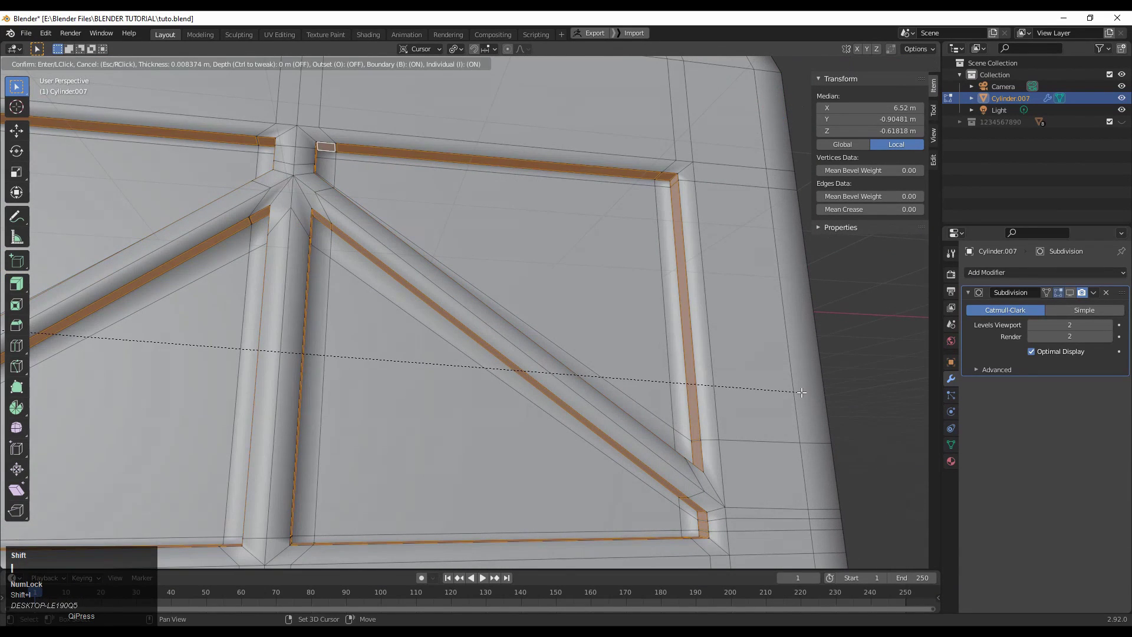
left_click(790, 394)
left_click(105, 542)
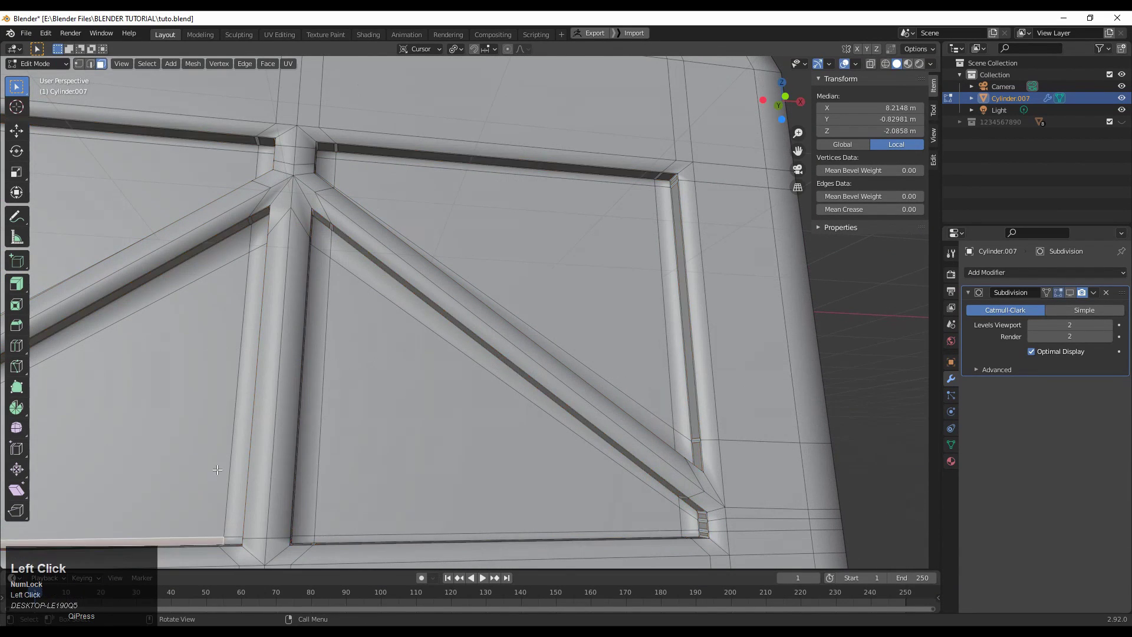
middle_click_drag(177, 431, 460, 381)
scroll(460, 381, "up", 3)
key("ctrl+z")
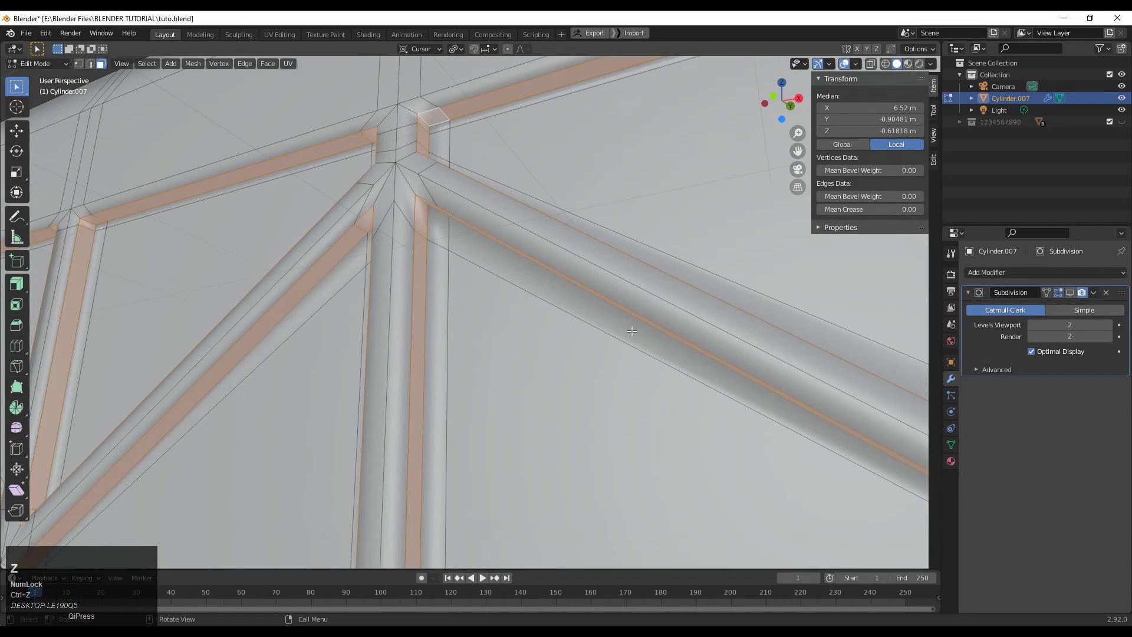
Inset the selected recess wall faces with a thickness of 0.015 m and Individual turned off.
key("shift+i")
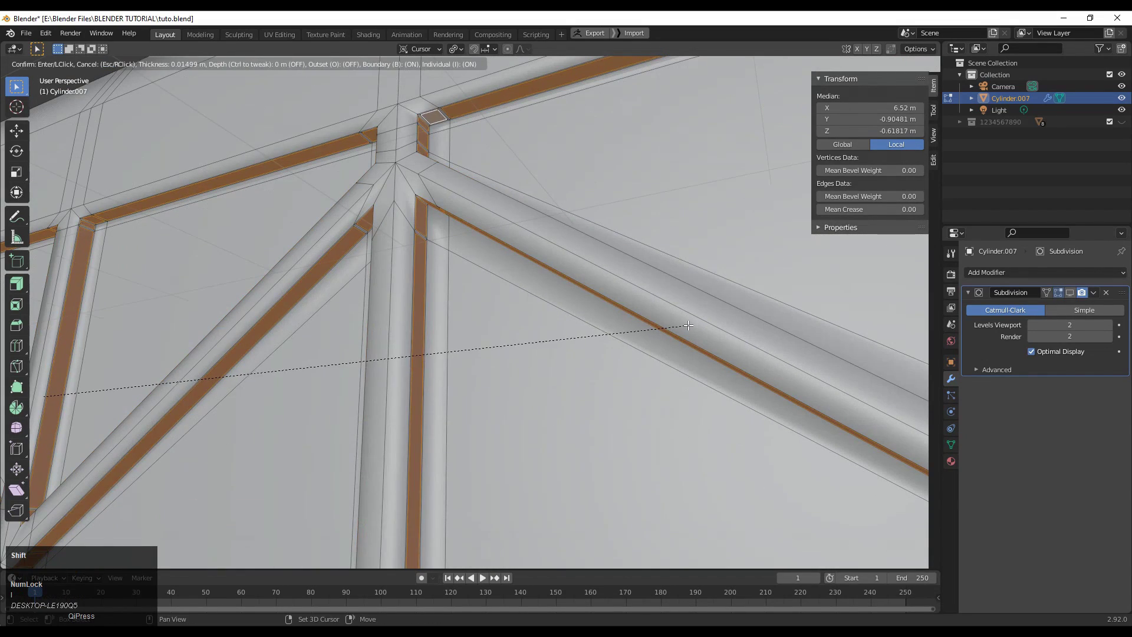
left_click(688, 325)
middle_click_drag(688, 326, 539, 372)
scroll(539, 371, "up", 3)
scroll(501, 389, "down", 2)
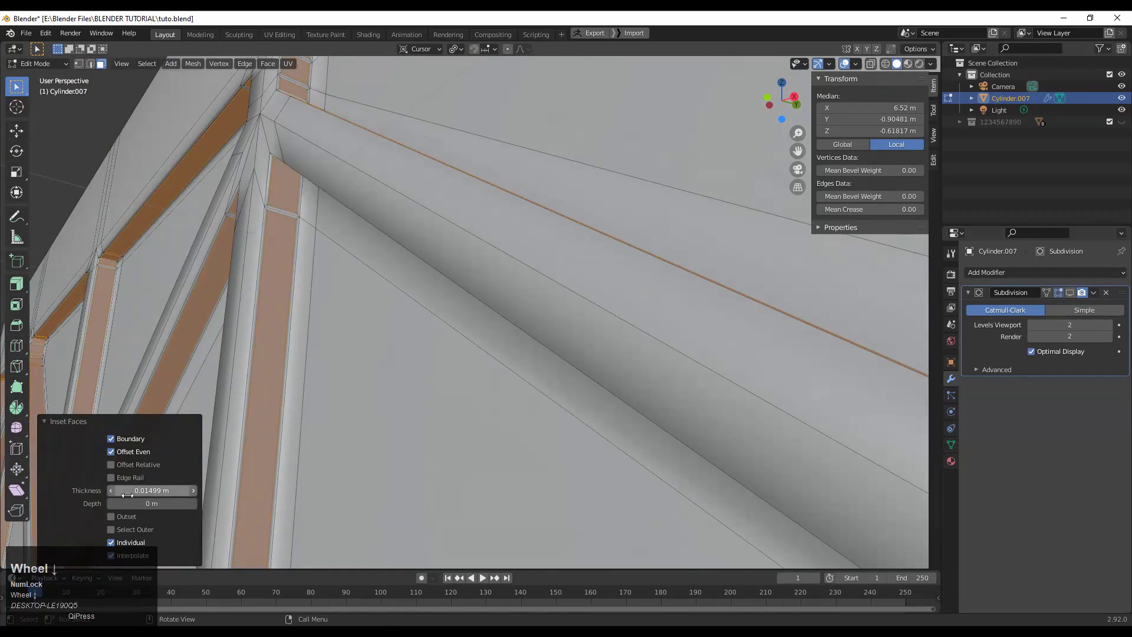
scroll(251, 203, "down", 3)
scroll(319, 236, "up", 3)
middle_click_drag(252, 214, 461, 285)
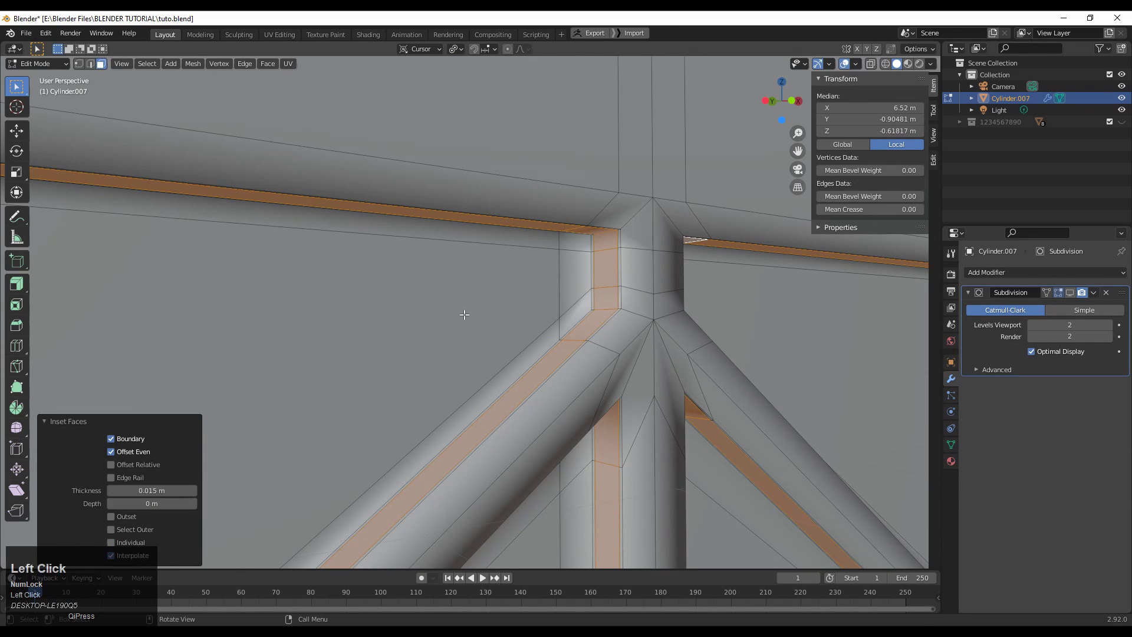
Return to Object Mode with the Subdivision modifier shown in the viewport, and save the file.
key("Tab")
scroll(465, 314, "down", 5)
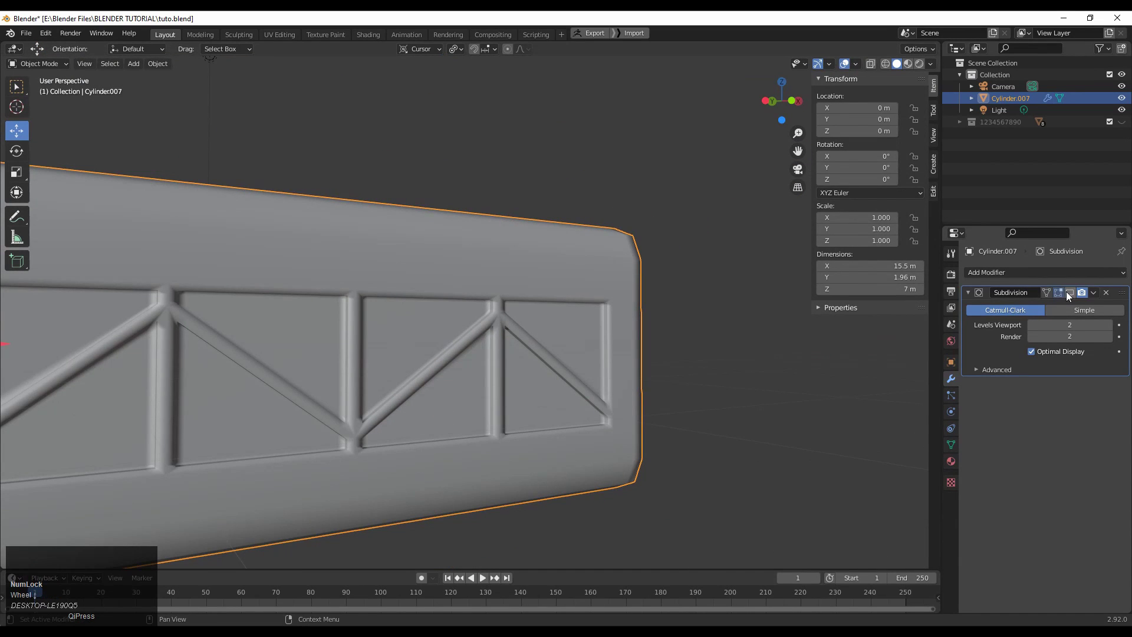
left_click(1069, 292)
middle_click_drag(646, 410, 524, 360)
left_click(404, 384)
Select the entire mesh in Edit Mode and symmetrize it front to back, then return to Object Mode.
key("Tab")
key("a")
middle_click_drag(348, 191, 273, 181)
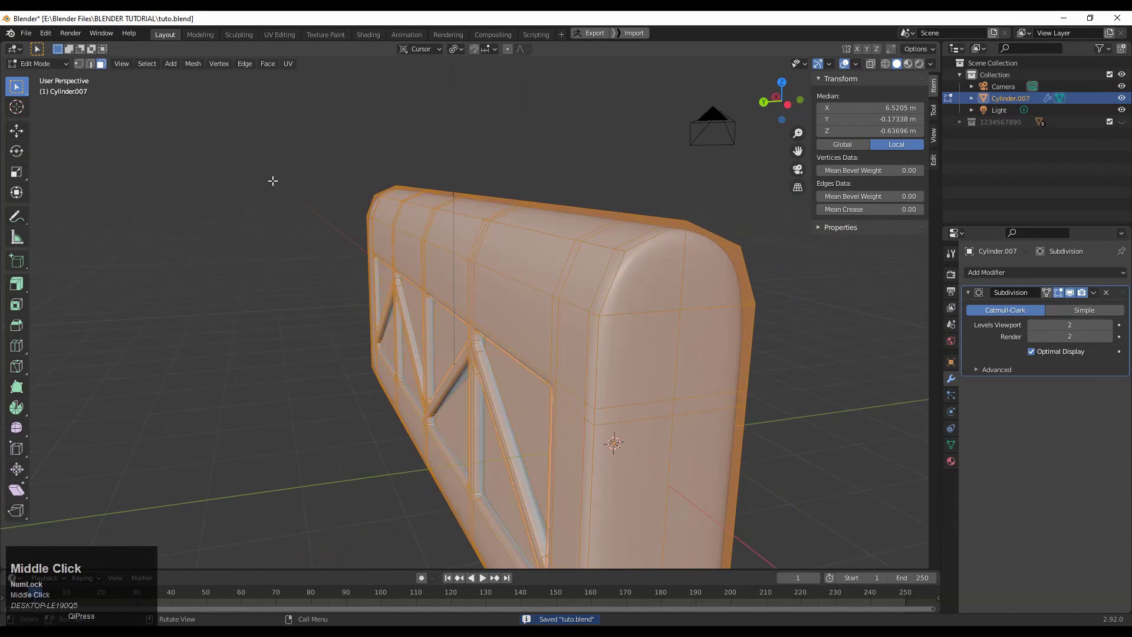
left_click(191, 63)
left_click(248, 226)
middle_click_drag(368, 362, 289, 339)
key("Tab")
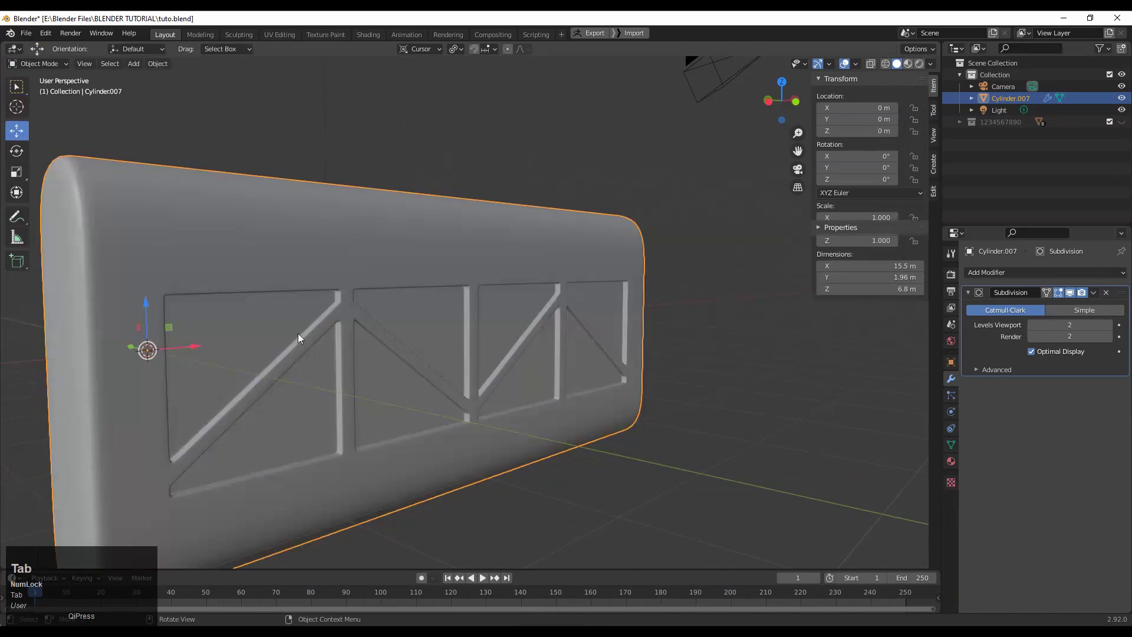
Select the flat cap faces at both ends of the body and inset them by about 0.14 m.
middle_click_drag(422, 190, 413, 301)
key("Tab")
key("KP_3")
left_click_drag(457, 489, 458, 489)
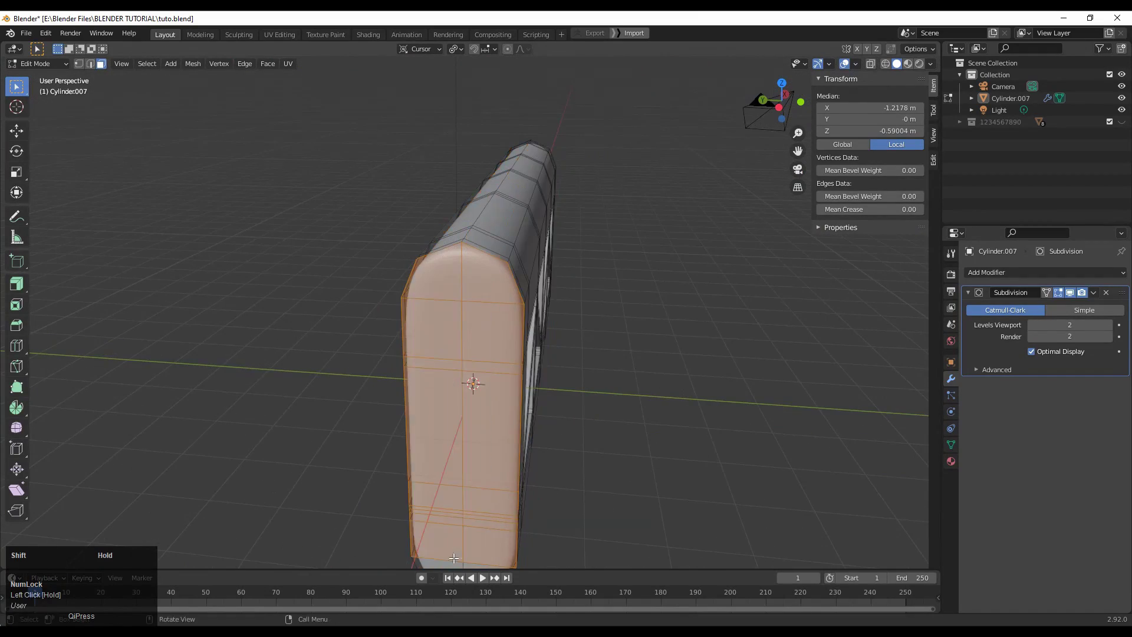
middle_click_drag(457, 548, 293, 391, "shift")
scroll(354, 354, "down", 3)
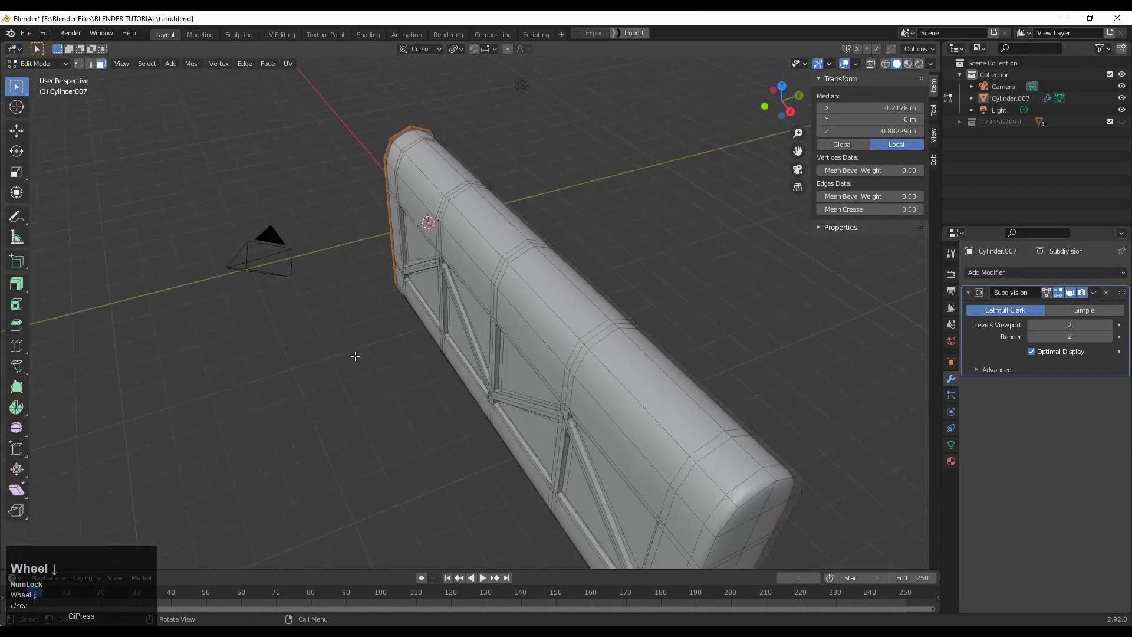
middle_click_drag(354, 354, 461, 168)
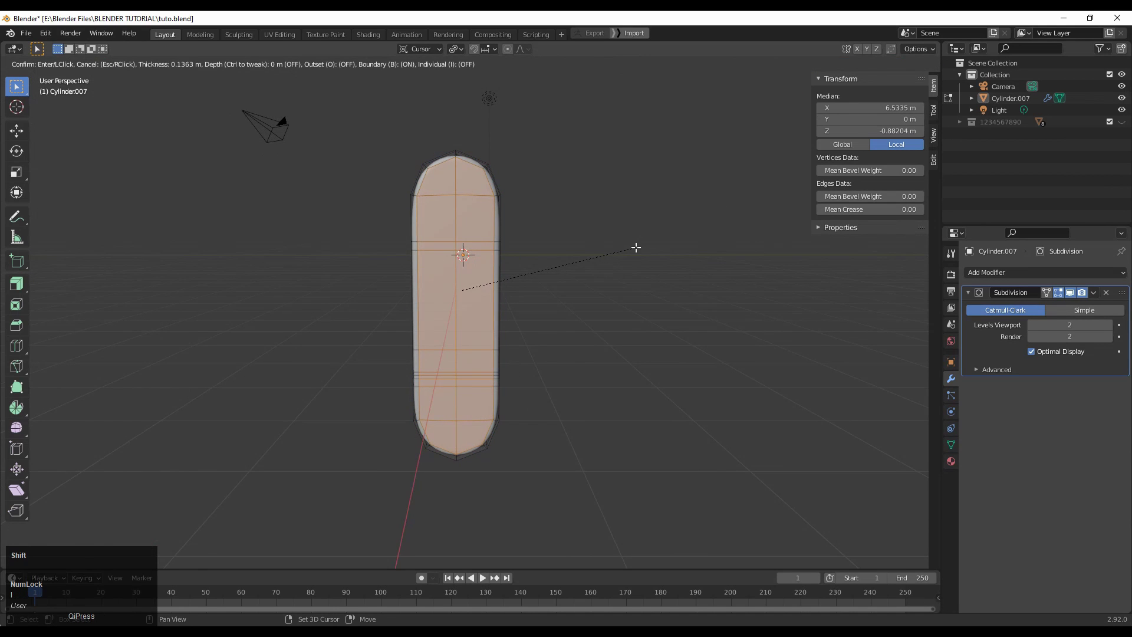
left_click(636, 248)
key("Tab")
middle_click_drag(624, 268, 722, 278)
middle_click_drag(566, 236, 521, 218, "shift")
left_click(503, 207)
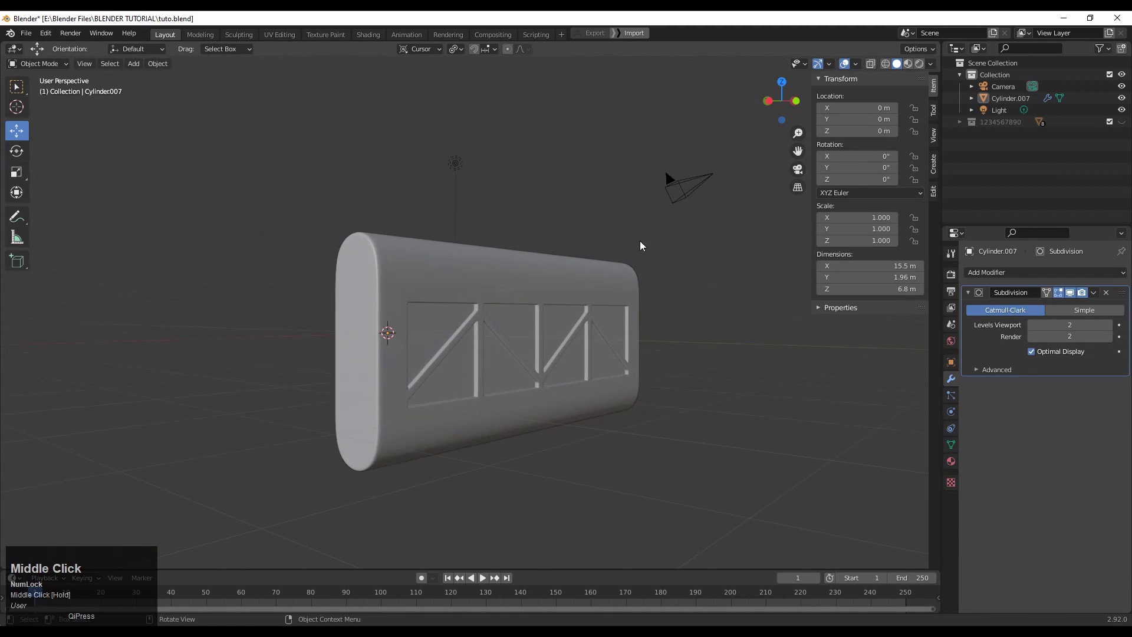
Display the wireframe overlay to examine the topology of the smoothed body, and turn it off again.
middle_click_drag(641, 245, 613, 272)
scroll(609, 278, "up", 2)
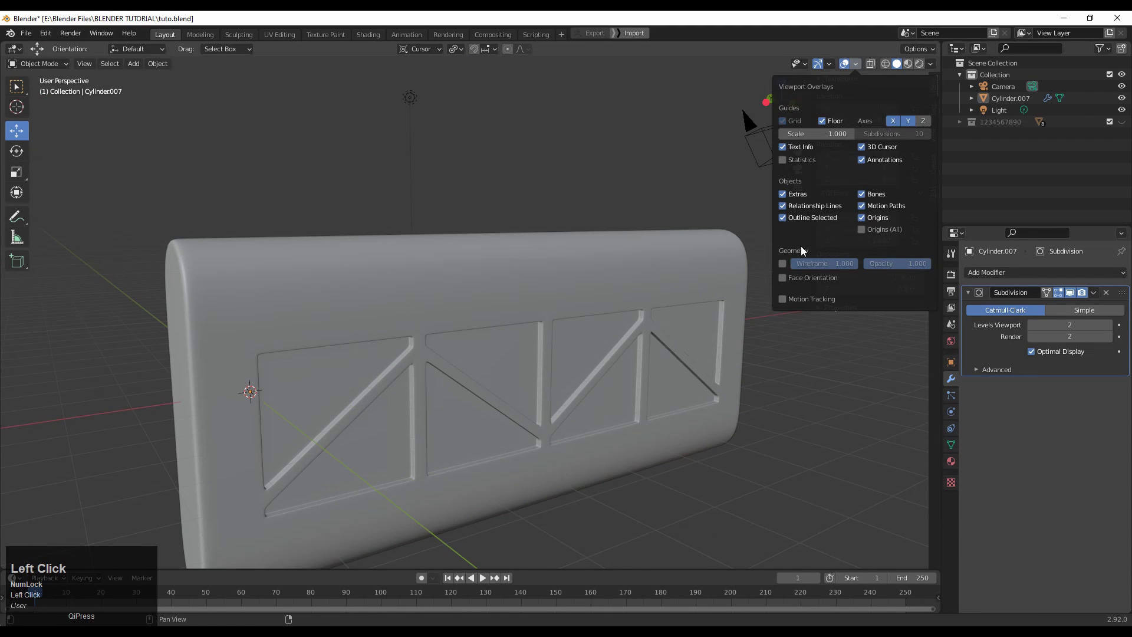
left_click(782, 264)
key("n")
middle_click_drag(590, 277, 627, 292)
left_click(627, 291)
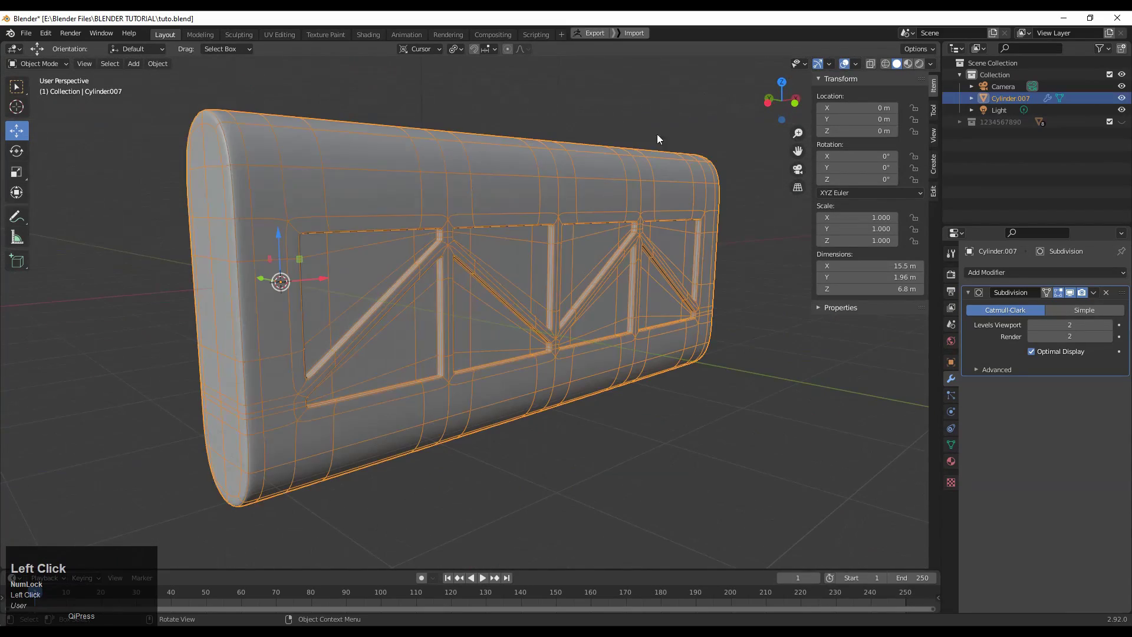
left_click(855, 64)
left_click(783, 263)
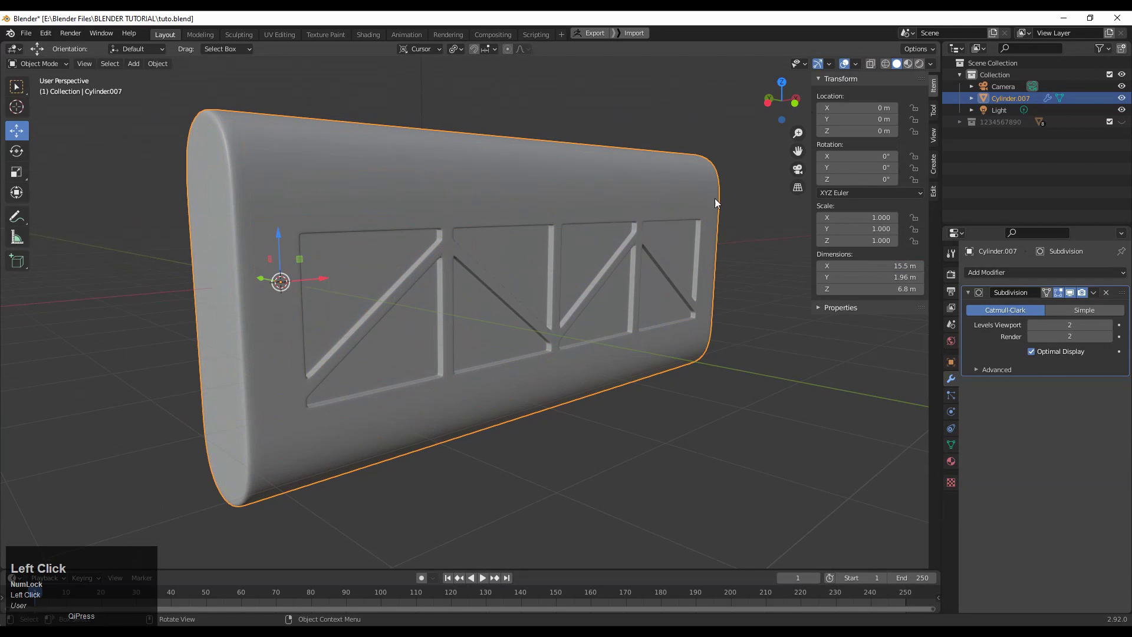
Duplicate the finished body and move the copy 19 m along the X axis.
left_click(795, 103)
scroll(501, 264, "down", 5)
scroll(512, 290, "up", 2)
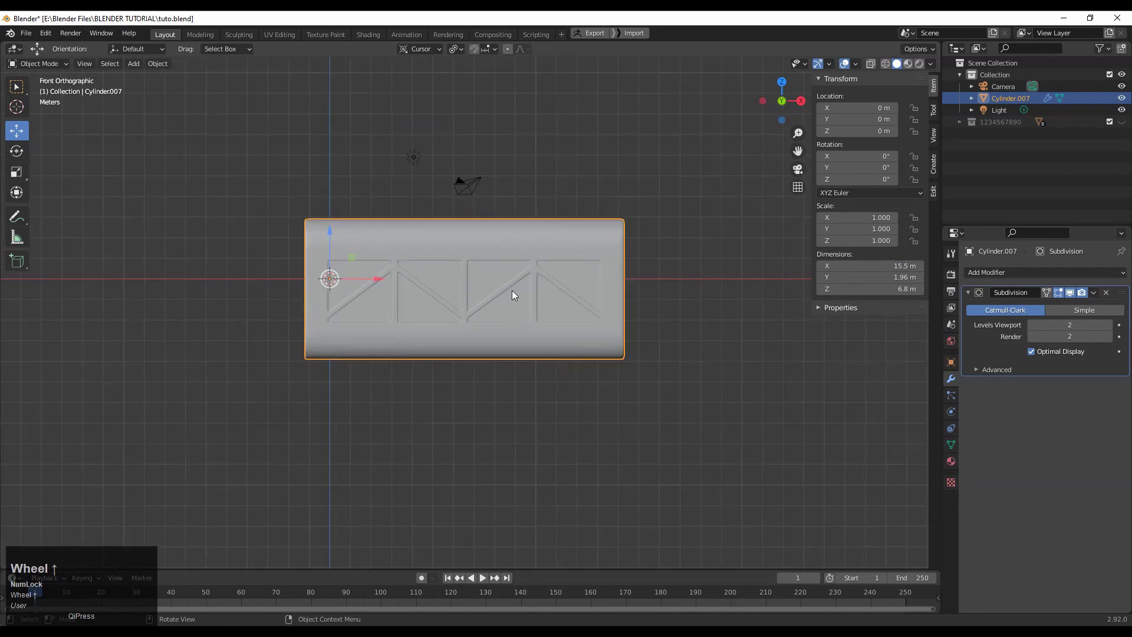
key("shift+d")
right_click(228, 195)
left_click_drag(326, 262, 795, 313)
middle_click_drag(713, 328, 643, 358, "shift")
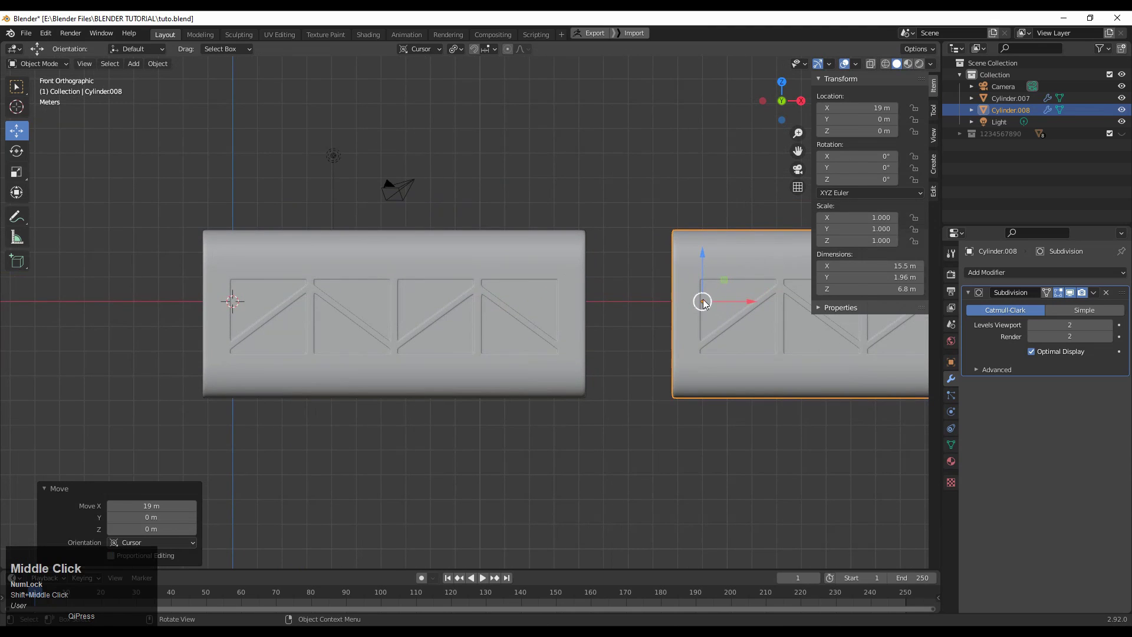
Move the duplicated body 20.657 m back along Y and 8.9755 m up along Z.
middle_click_drag(703, 303, 604, 311)
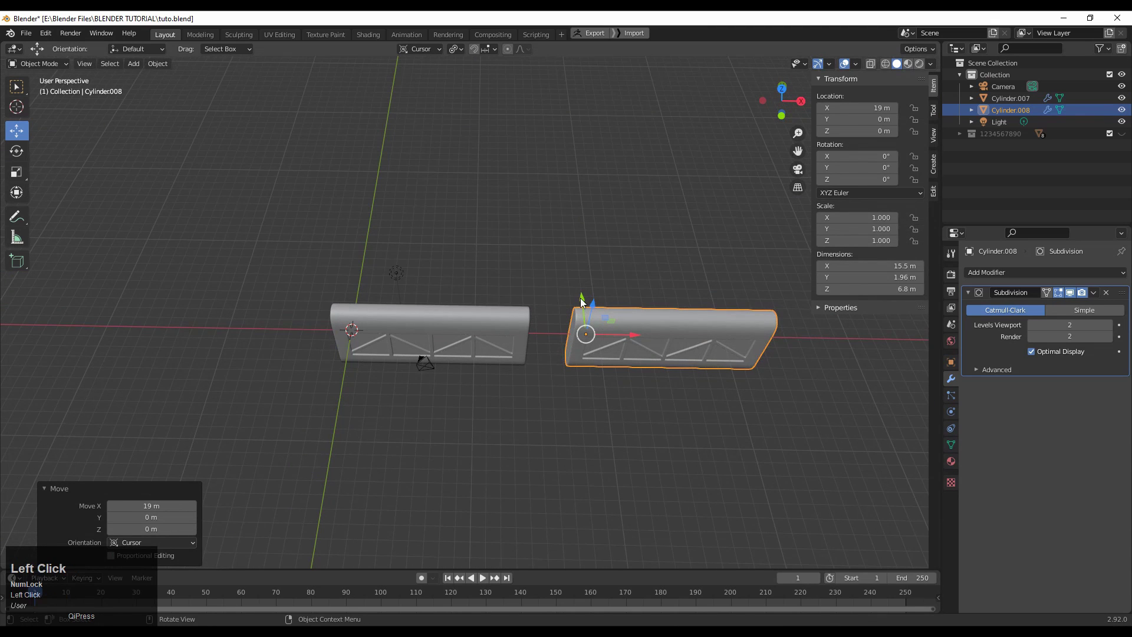
left_click_drag(581, 302, 784, 92)
left_click(771, 111)
left_click(783, 95)
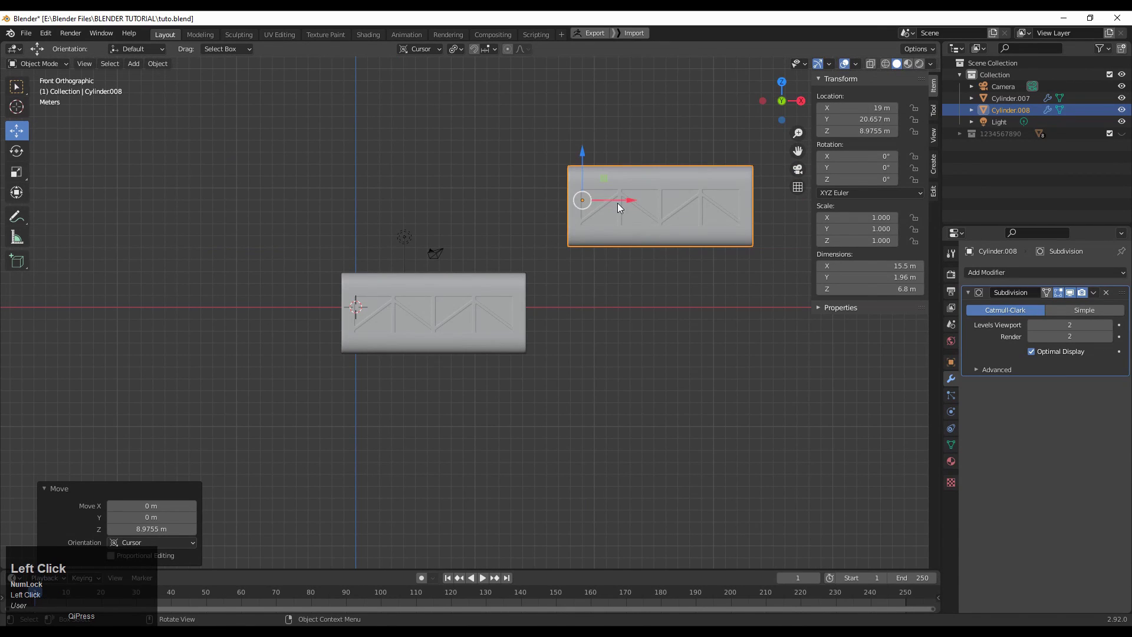
Move the duplicate body in the negative X direction, reselect the original body, and hide the duplicate from the viewport.
left_click_drag(617, 203, 301, 204)
left_click(412, 289)
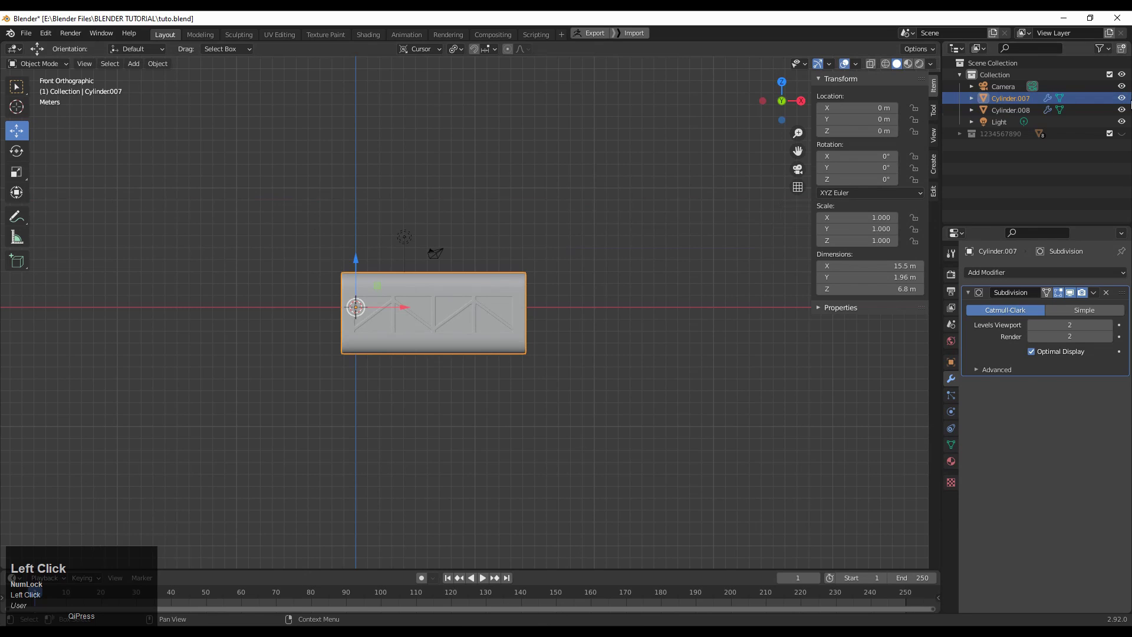
left_click(1121, 109)
Apply the Subdivision modifier to the original body, and open its denser mesh for face editing.
key("Tab")
scroll(328, 233, "up", 5)
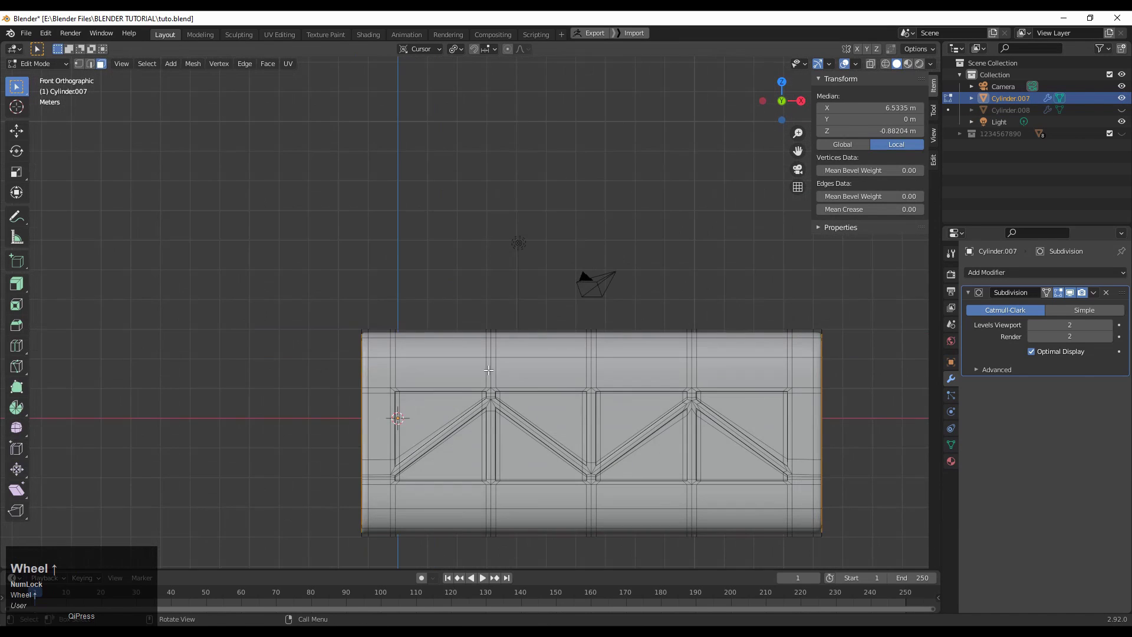
left_click(1095, 293)
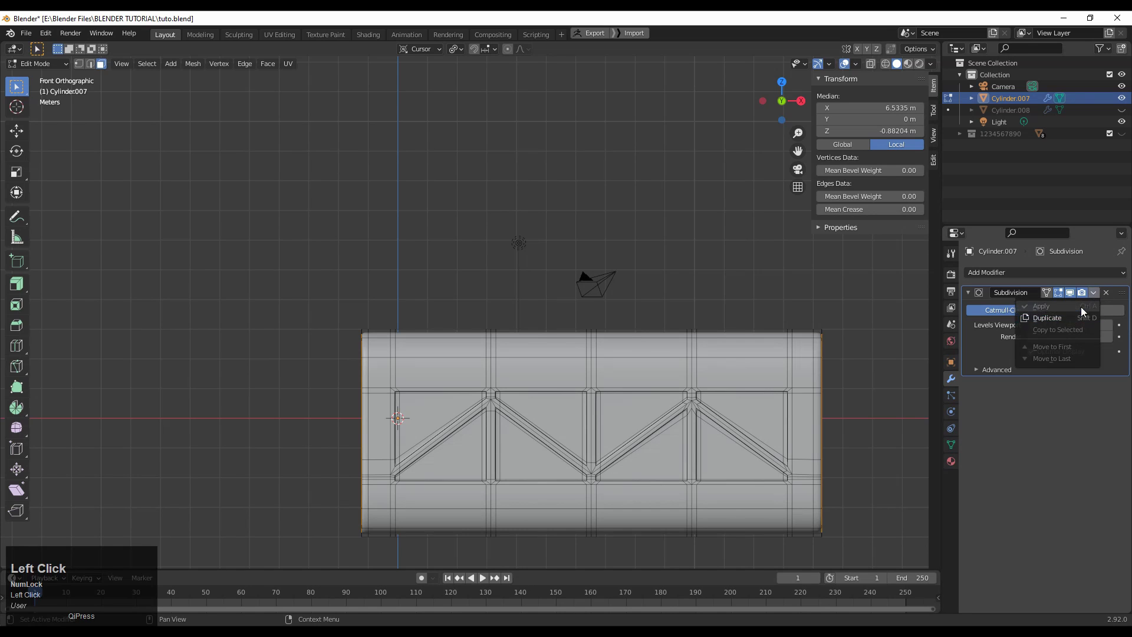
key("Tab")
left_click(1095, 293)
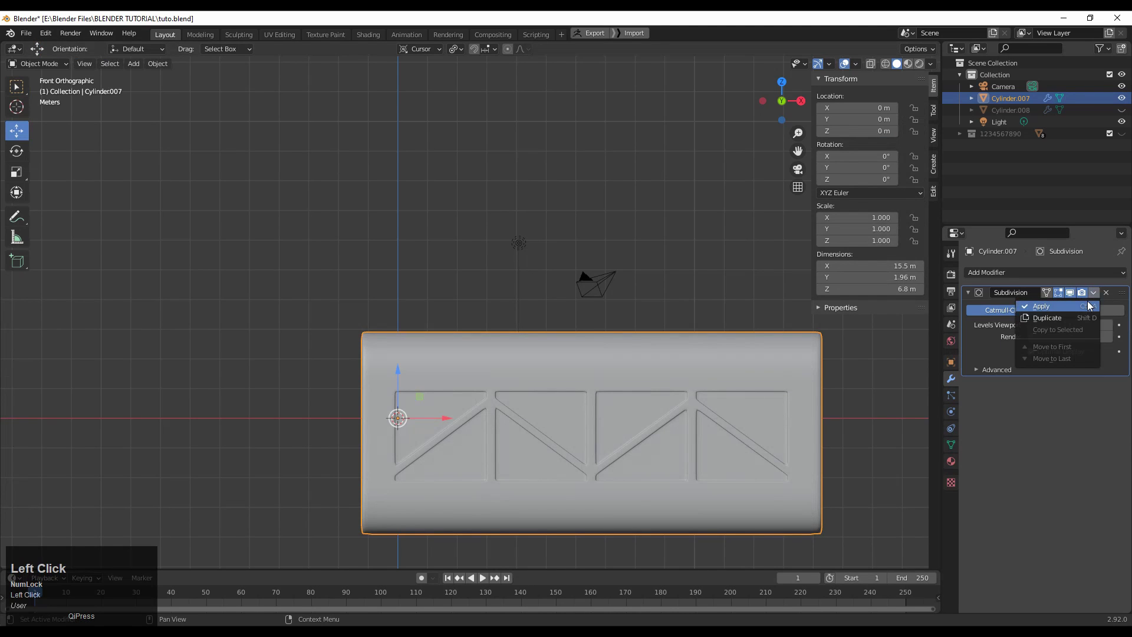
left_click(1088, 302)
key("Tab")
middle_click_drag(516, 370, 454, 293, "shift")
scroll(455, 293, "up", 3)
key("3")
left_click_drag(277, 193, 346, 260)
left_click_drag(480, 203, 501, 268, "shift")
left_click_drag(681, 283, 681, 283, "shift")
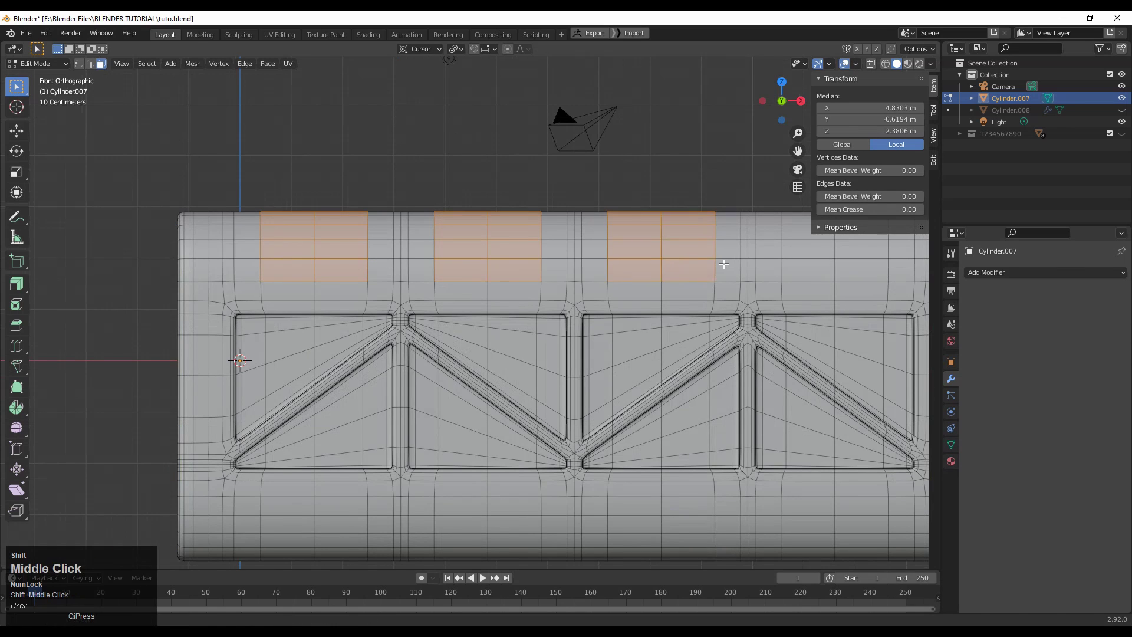
middle_click_drag(549, 266, 495, 276, "shift")
left_click(875, 63)
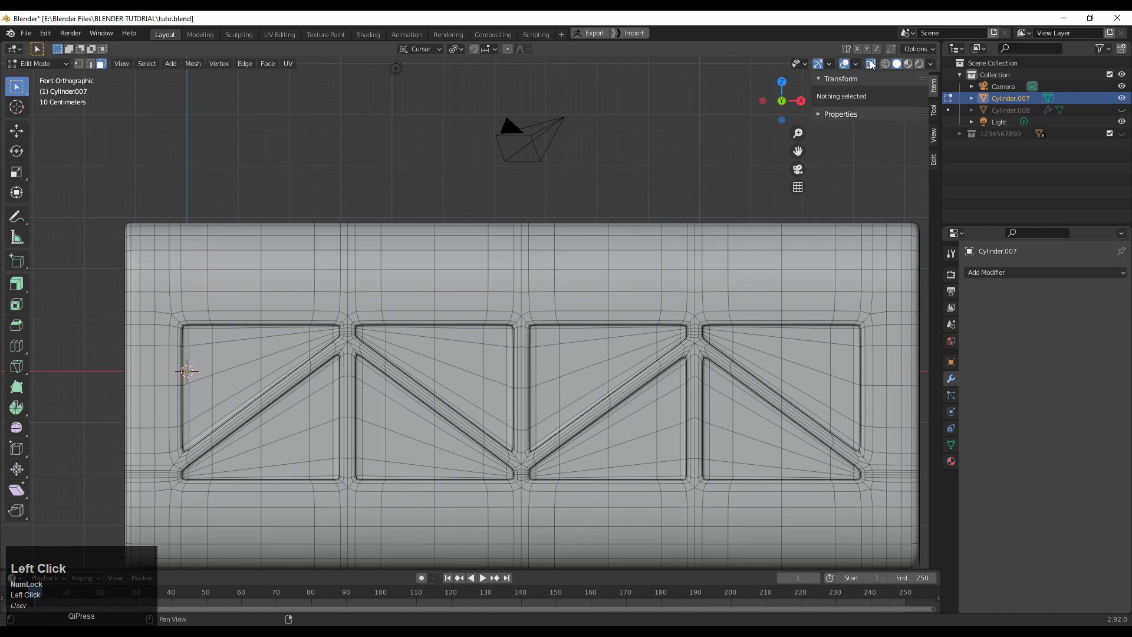
Enable X-ray and select the four rectangular face patches along the body's upper edge, through both front and back.
left_click(871, 64)
left_click_drag(223, 192, 305, 283)
left_click_drag(400, 207, 479, 290, "shift")
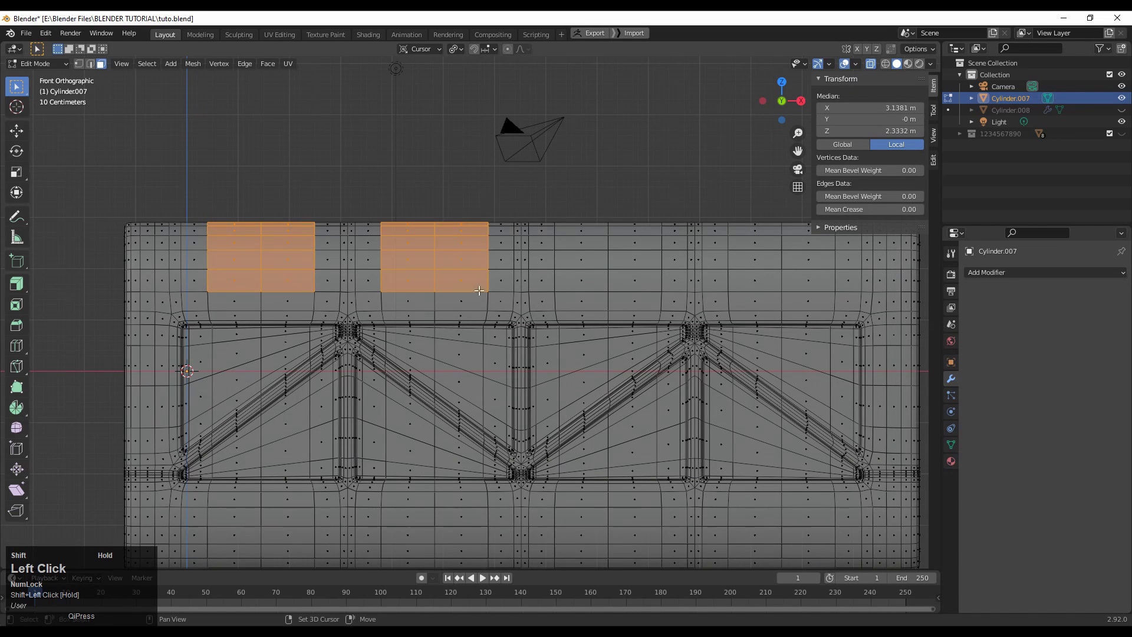
left_click_drag(566, 214, 663, 291, "shift")
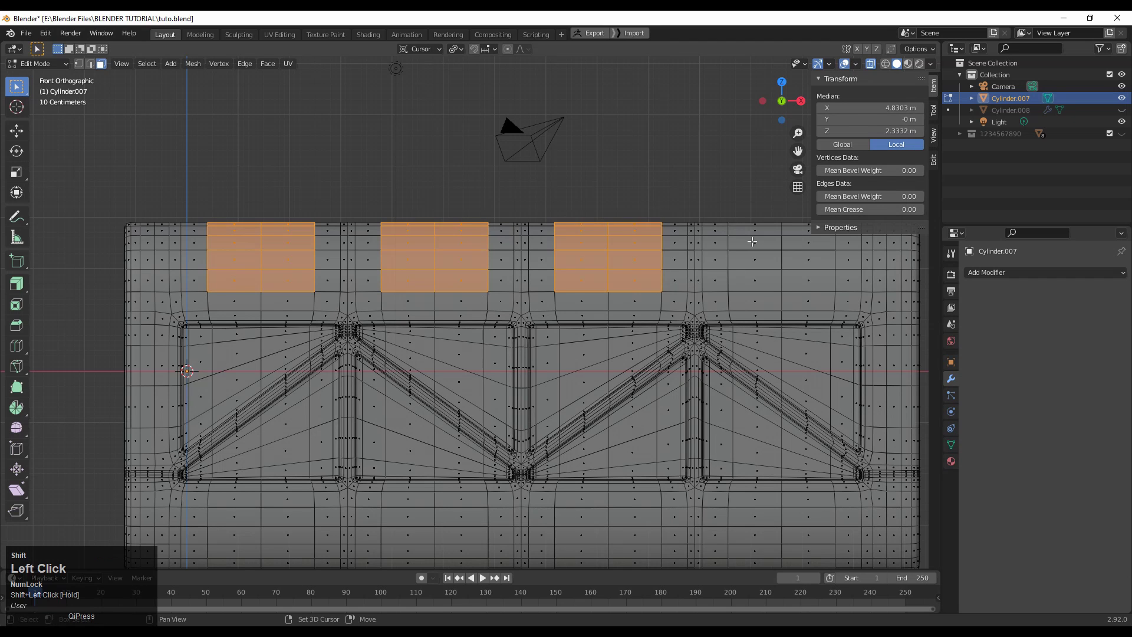
left_click_drag(741, 211, 818, 292, "shift")
Add the four matching face patches along the body's lower edge to the selection, and turn X-ray off.
middle_click_drag(818, 292, 669, 188, "shift")
left_click_drag(674, 412, 584, 509, "shift")
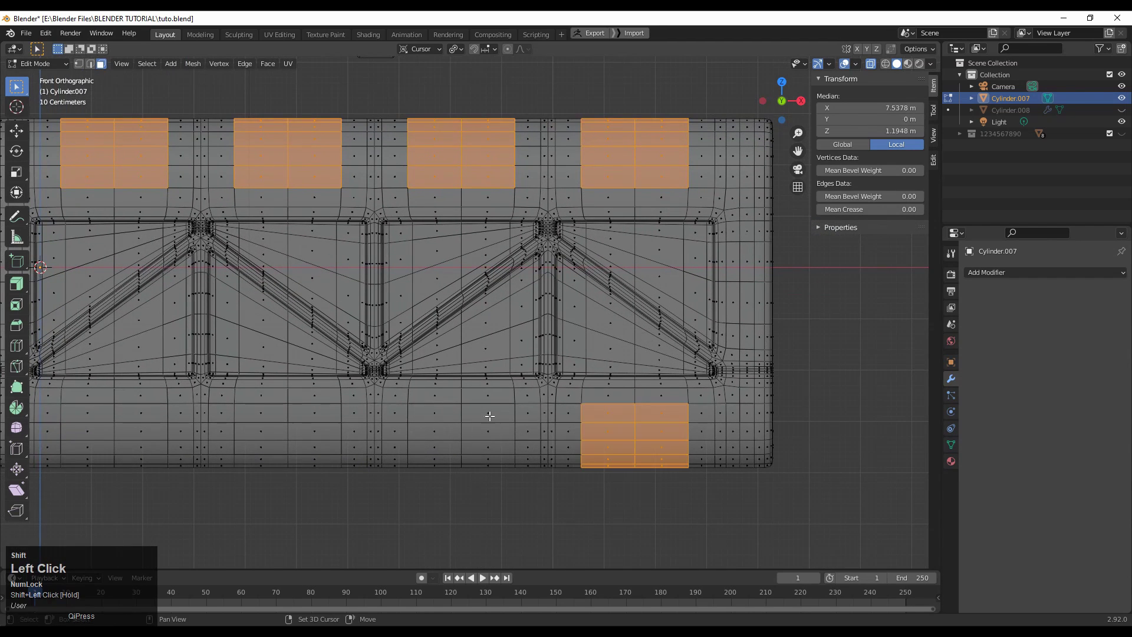
left_click_drag(491, 414, 410, 459, "shift")
middle_click_drag(409, 458, 652, 426, "shift")
left_click_drag(573, 365, 490, 469, "shift")
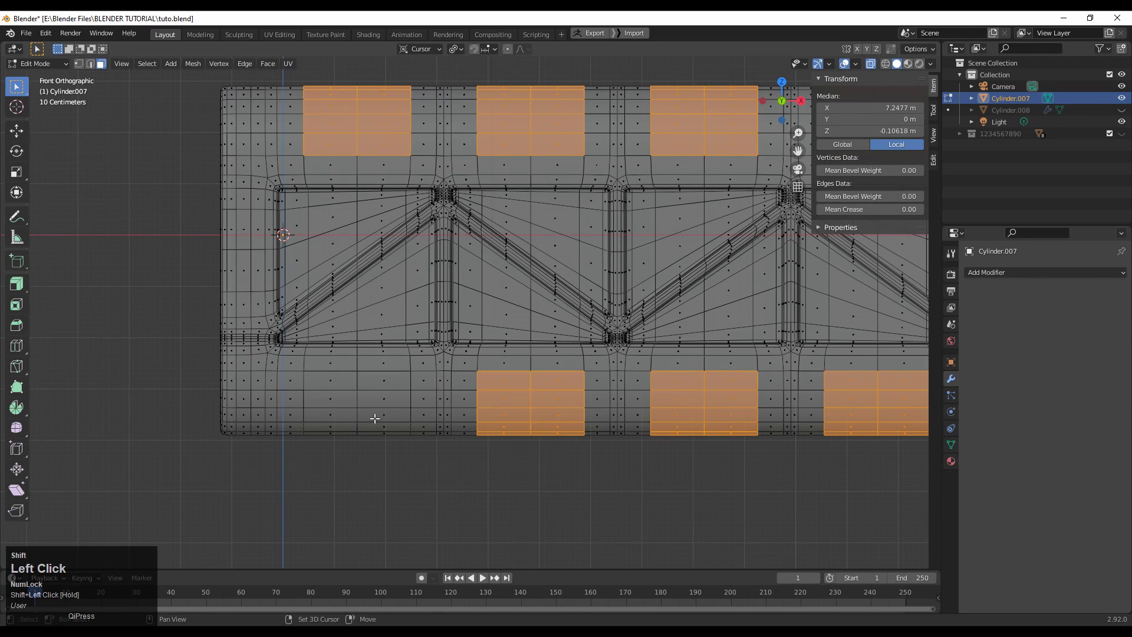
left_click_drag(400, 380, 324, 493, "shift")
middle_click_drag(407, 348, 402, 376, "shift")
mouse_move(580, 312)
middle_mouse_down("shift")
mouse_move(512, 305)
mouse_move(484, 324)
middle_mouse_up("shift")
left_click(870, 64)
middle_click_drag(341, 250, 301, 252, "shift")
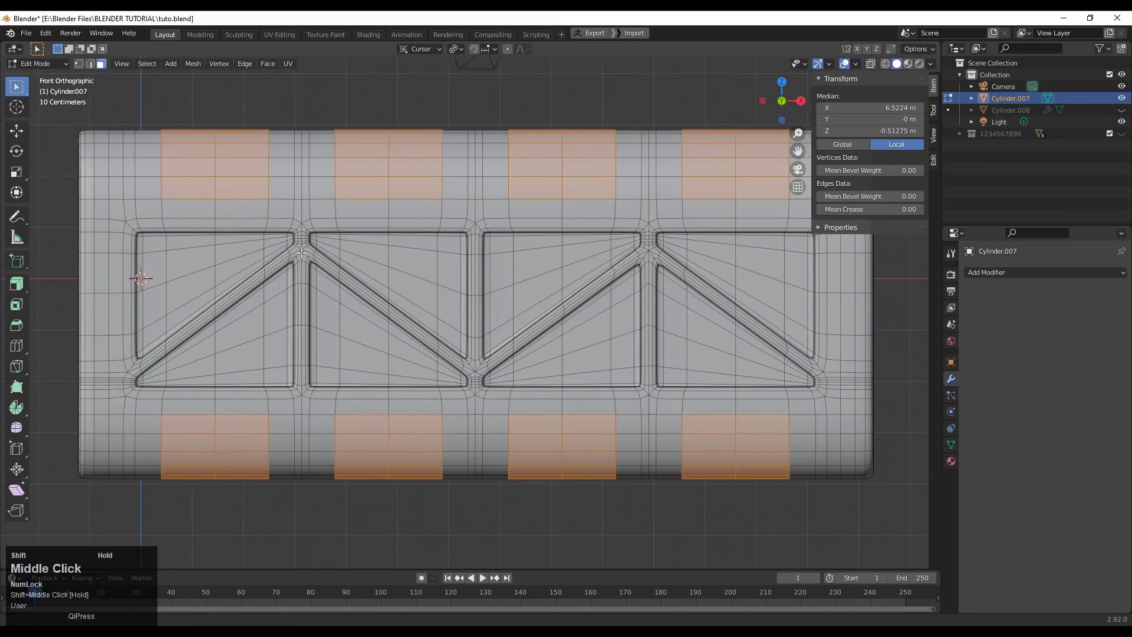
Inset the eight selected face patches with a thickness of 0.1 m.
key("i")
left_click(498, 292)
middle_click_drag(499, 292, 516, 306)
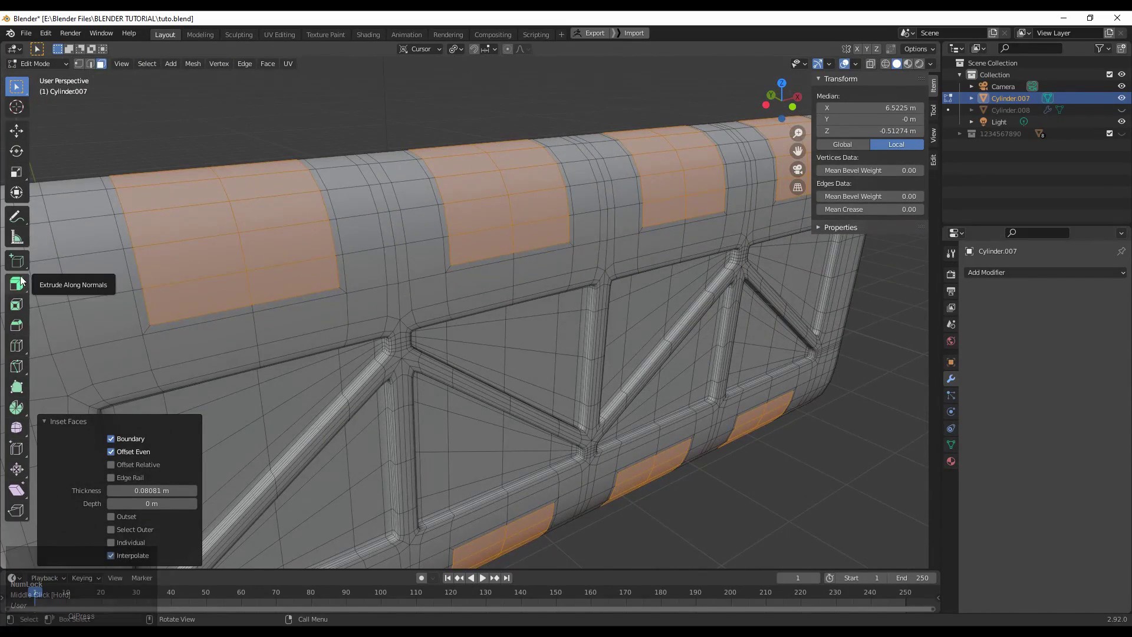
left_click(146, 491)
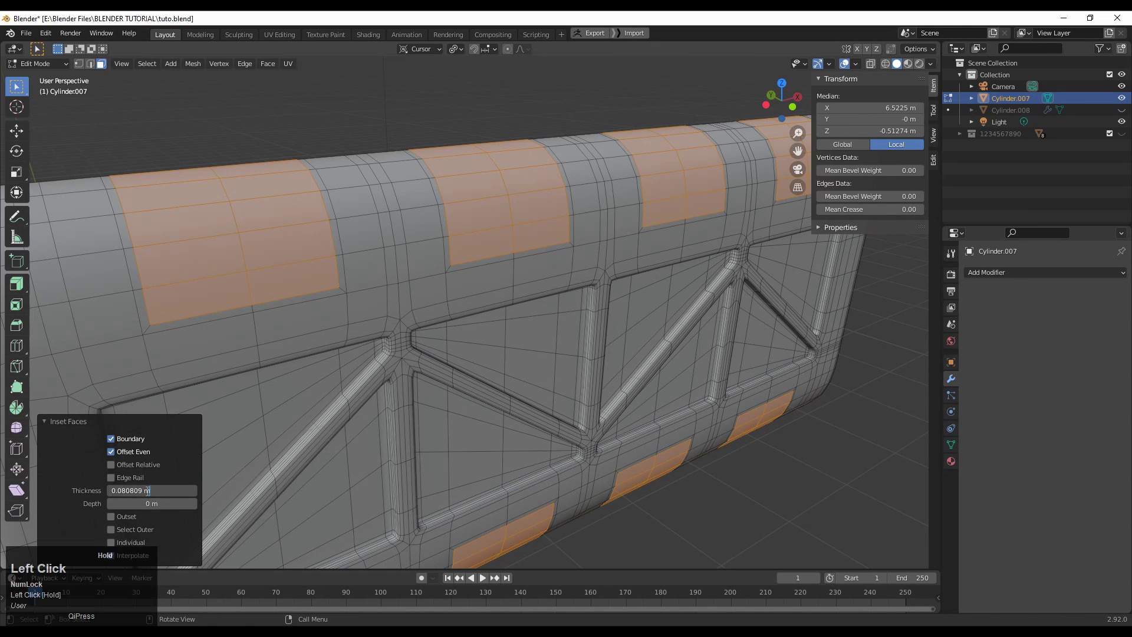
left_click(93, 468)
scroll(266, 284, "down", 4)
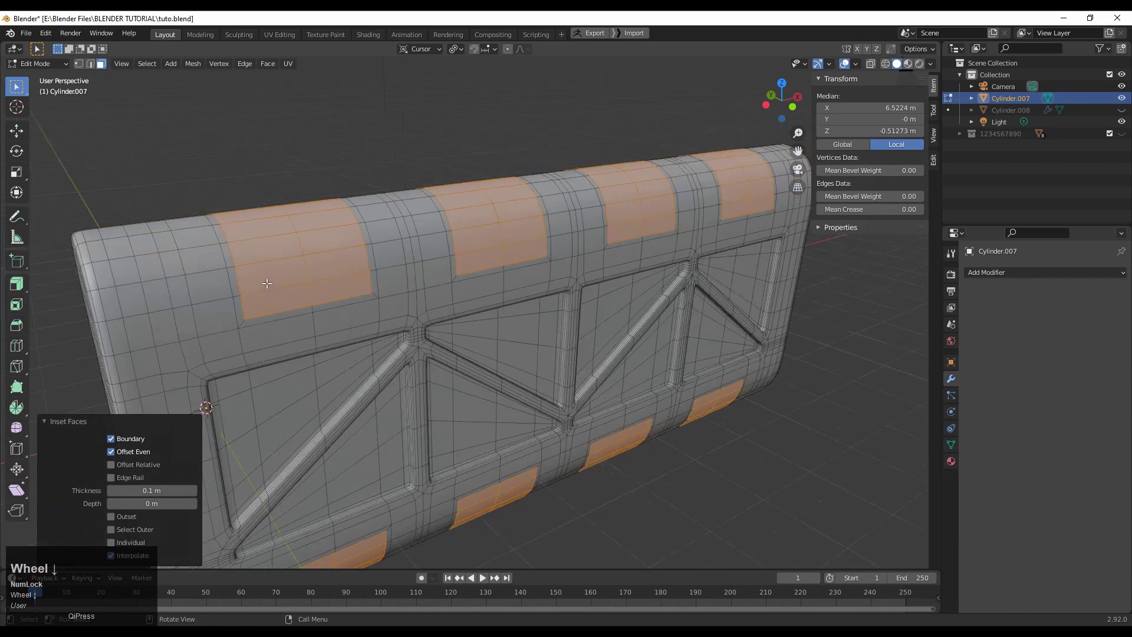
Extrude the inset patches inward along their normals with an offset of -0.1 m to form recesses.
left_click(16, 283)
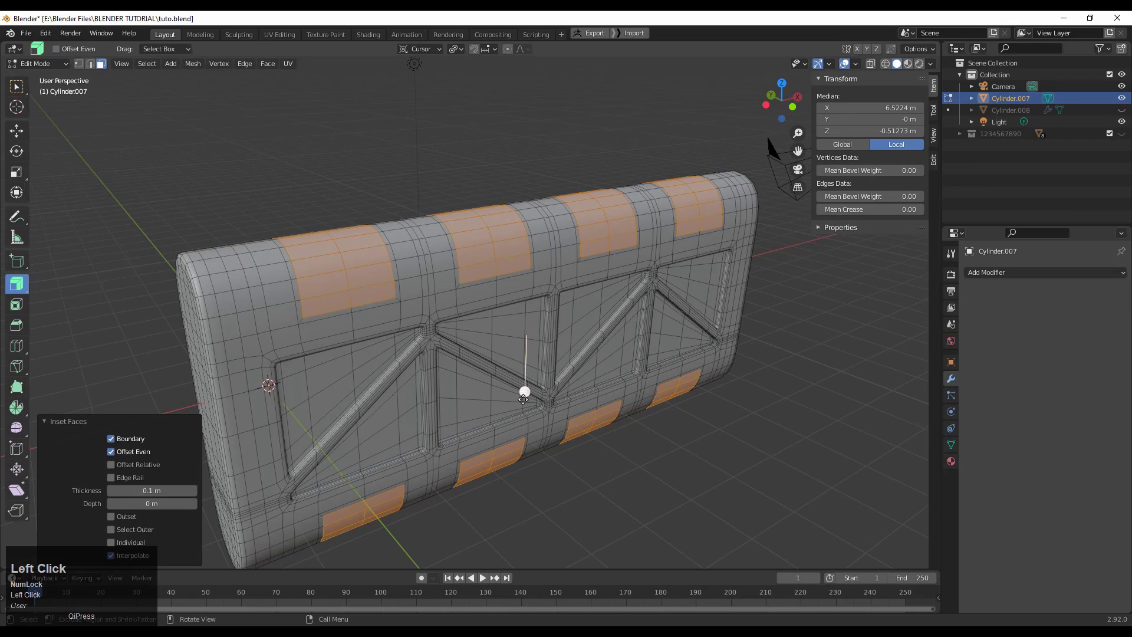
left_click_drag(523, 393, 527, 321)
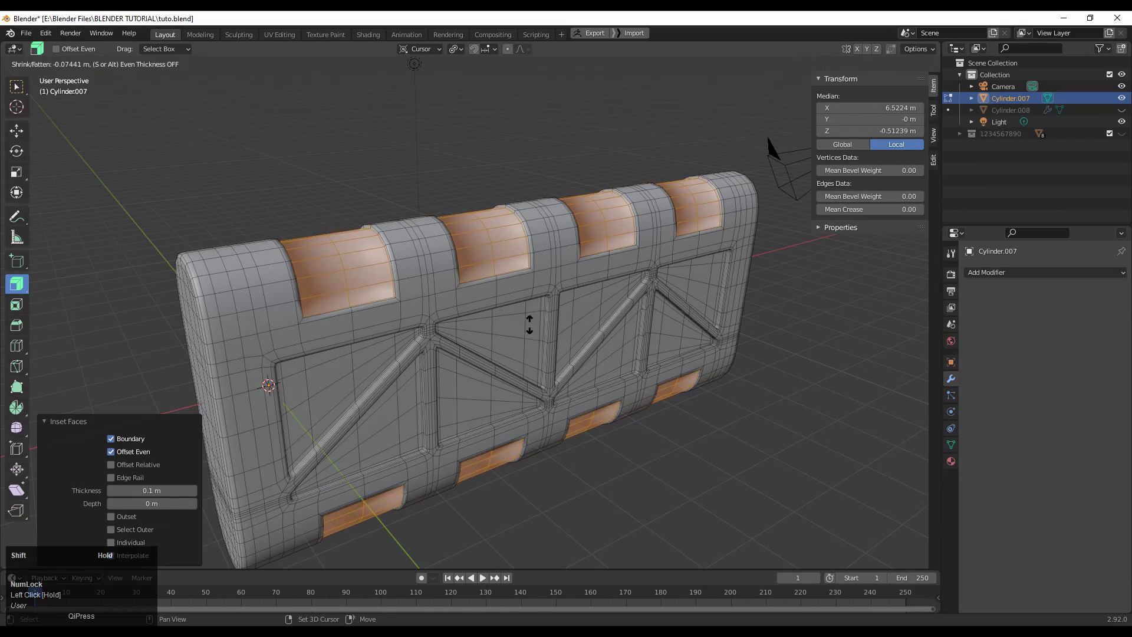
middle_click_drag(527, 321, 272, 421)
scroll(524, 277, "up", 5)
left_click(158, 529)
left_click(140, 529)
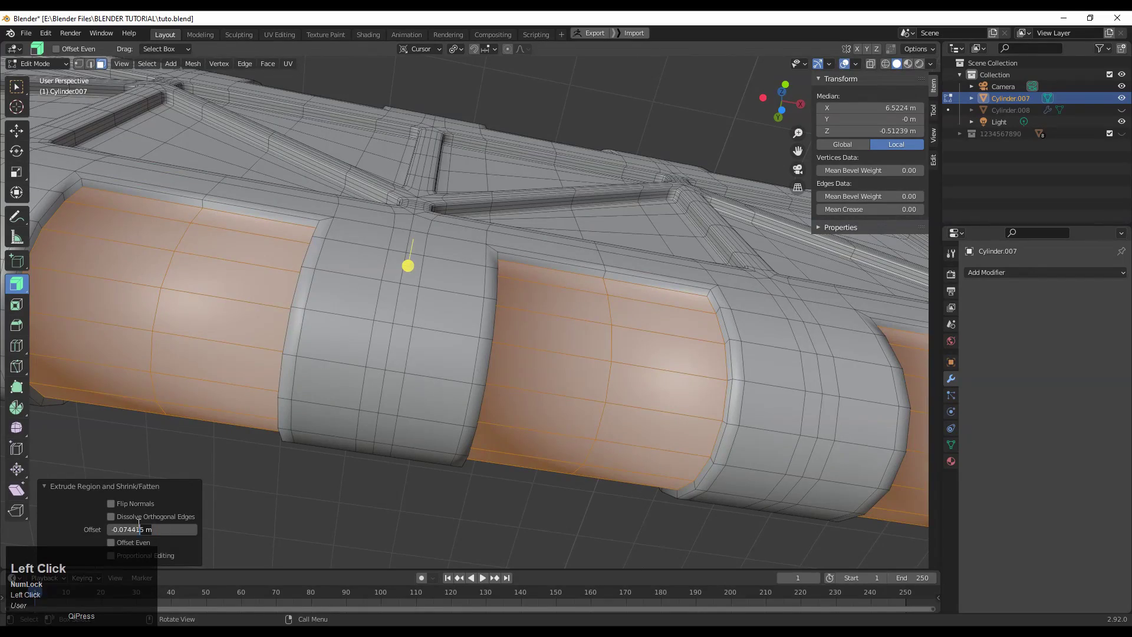
key("Return")
Inset the recessed floor faces with a thickness of 0.03 m as supporting geometry.
scroll(245, 379, "down", 5)
middle_click_drag(334, 357, 349, 468)
scroll(373, 260, "up", 5)
scroll(373, 260, "up", 3)
middle_click_drag(395, 300, 552, 386)
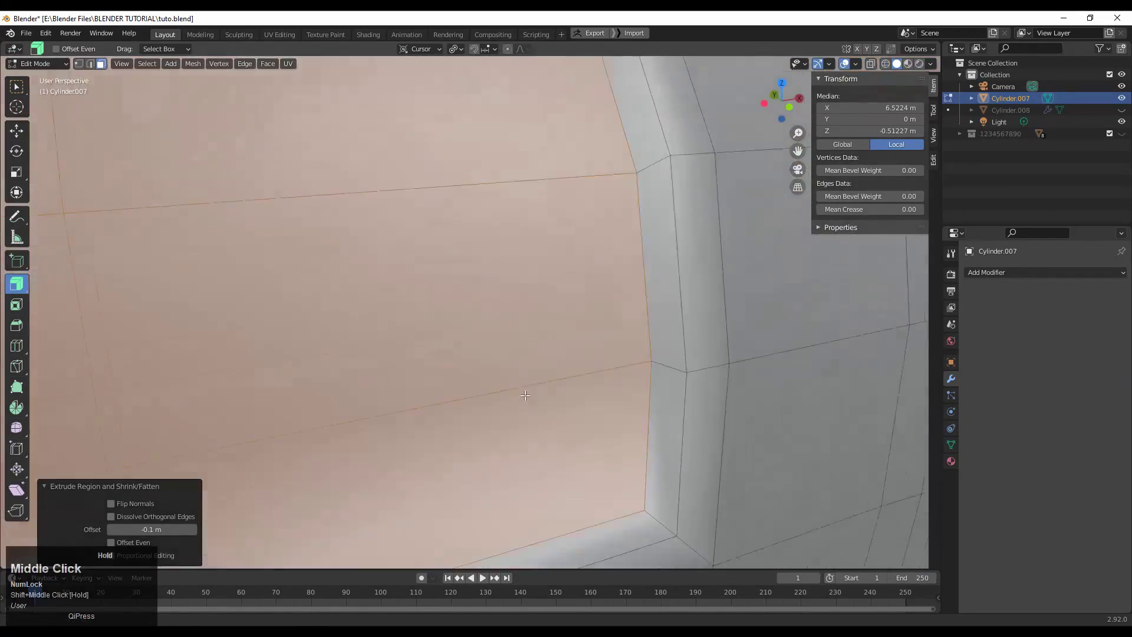
scroll(552, 386, "down", 2)
key("i")
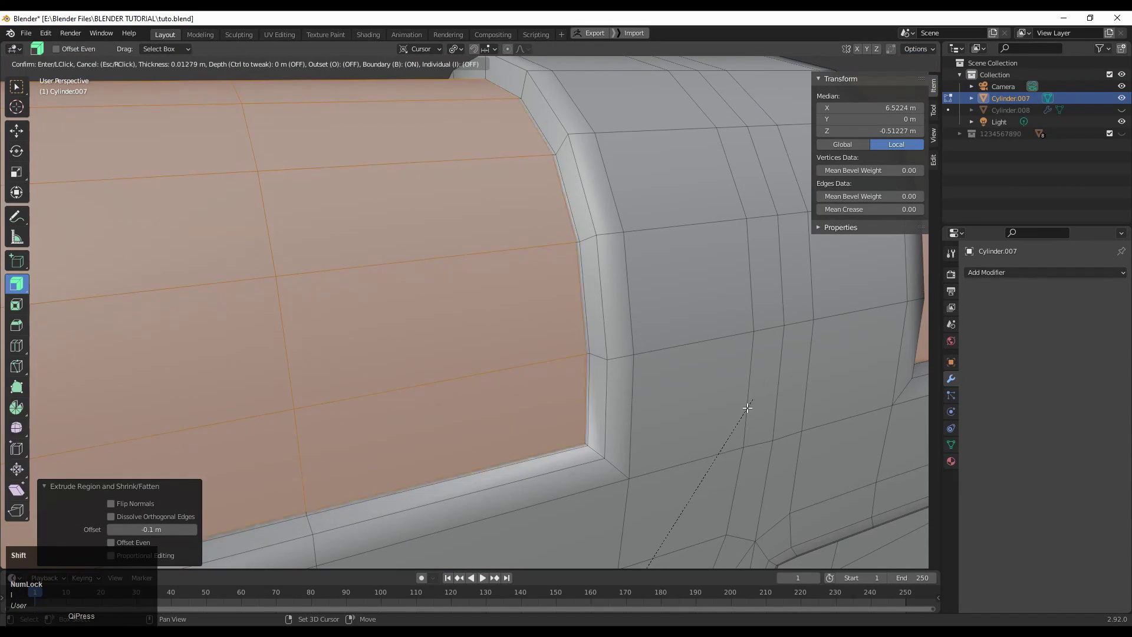
left_click(738, 416)
scroll(737, 416, "down", 7)
middle_click_drag(333, 424, 558, 369, "shift")
scroll(558, 369, "up", 6)
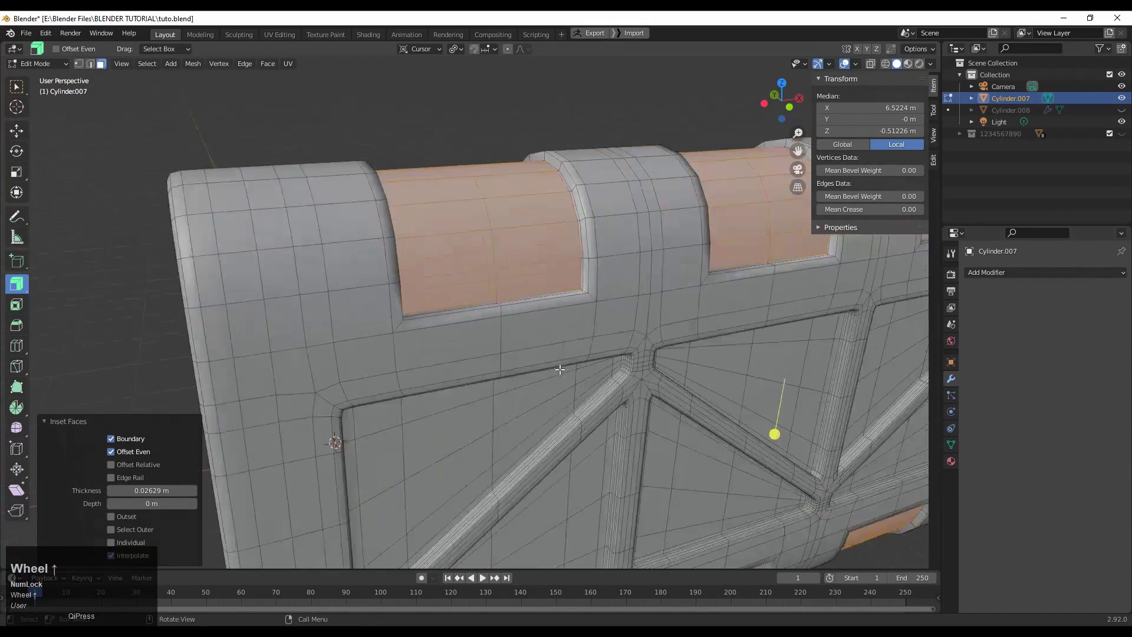
middle_click_drag(500, 301, 508, 400, "shift")
scroll(508, 399, "up", 4)
scroll(352, 429, "down", 2)
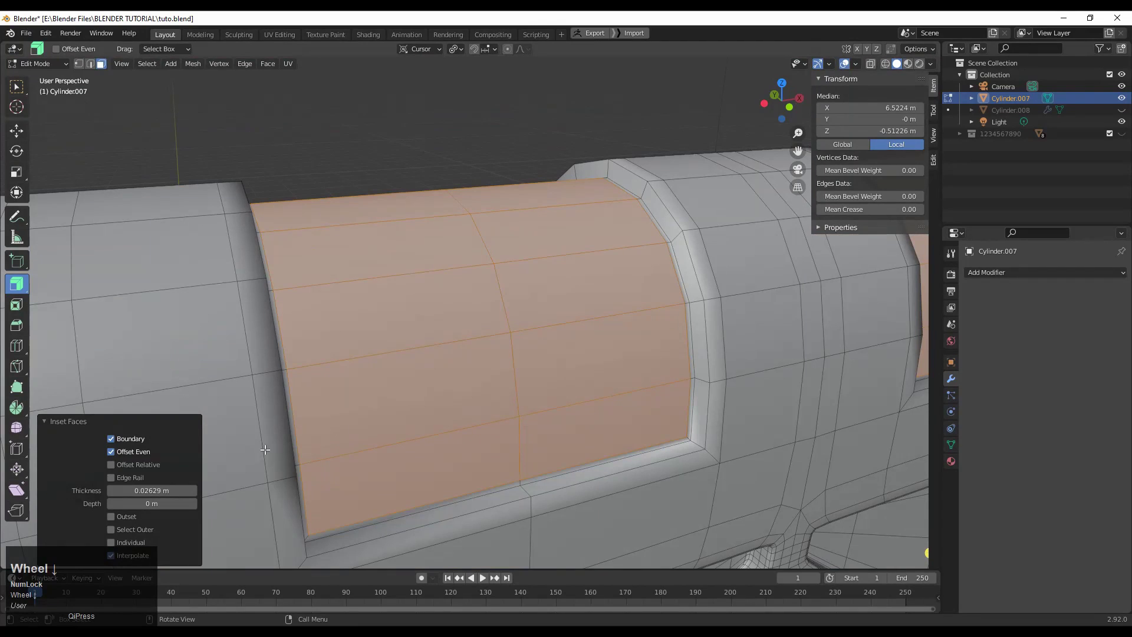
left_click(126, 491)
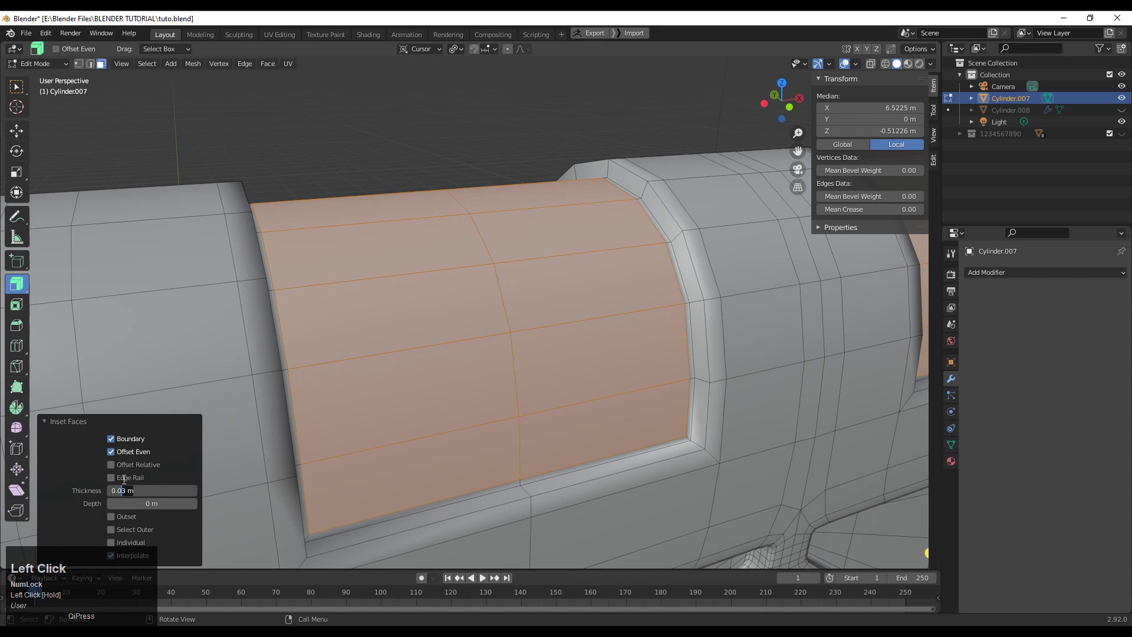
key("Return")
Add a Subdivision Surface modifier to the body in Object Mode and set its viewport level to 2.
key("Tab")
scroll(594, 243, "down", 5)
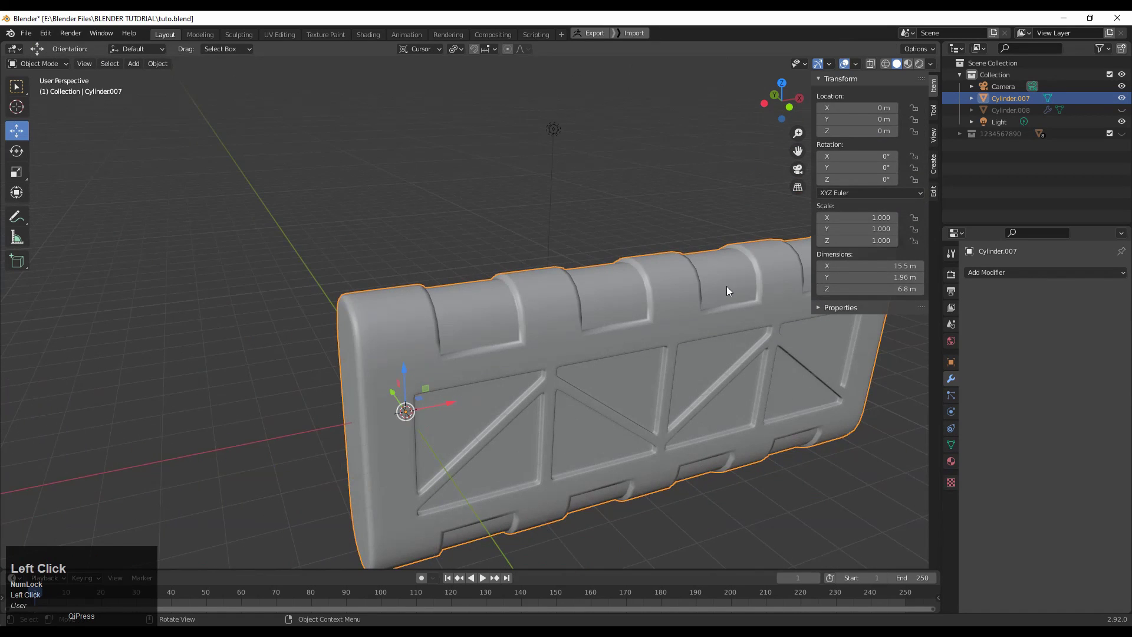
left_click(982, 272)
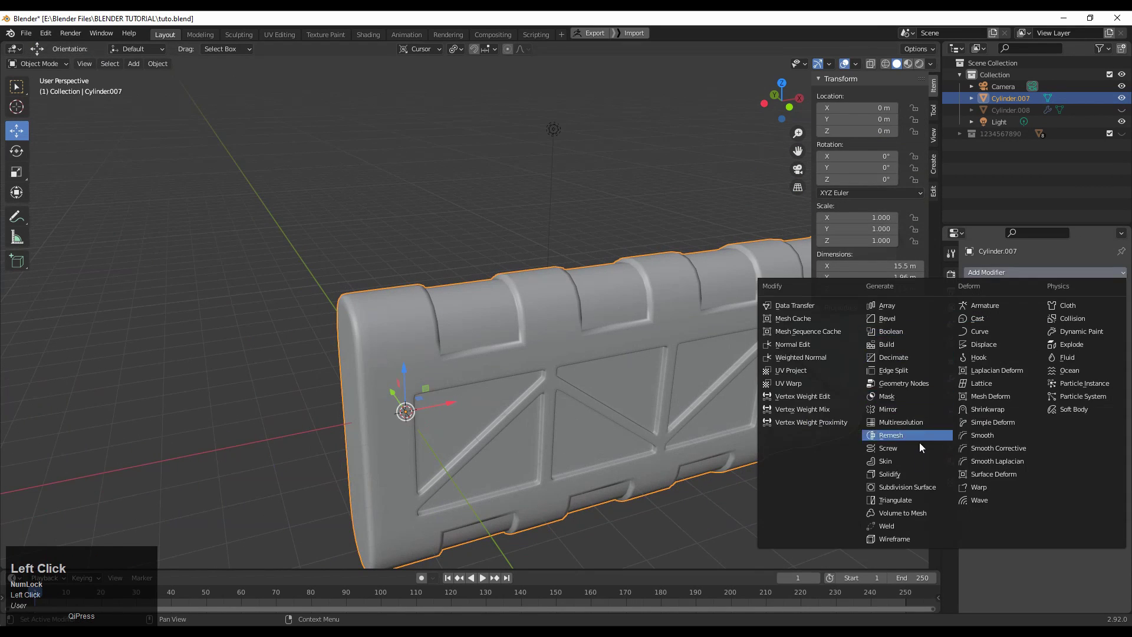
left_click(918, 493)
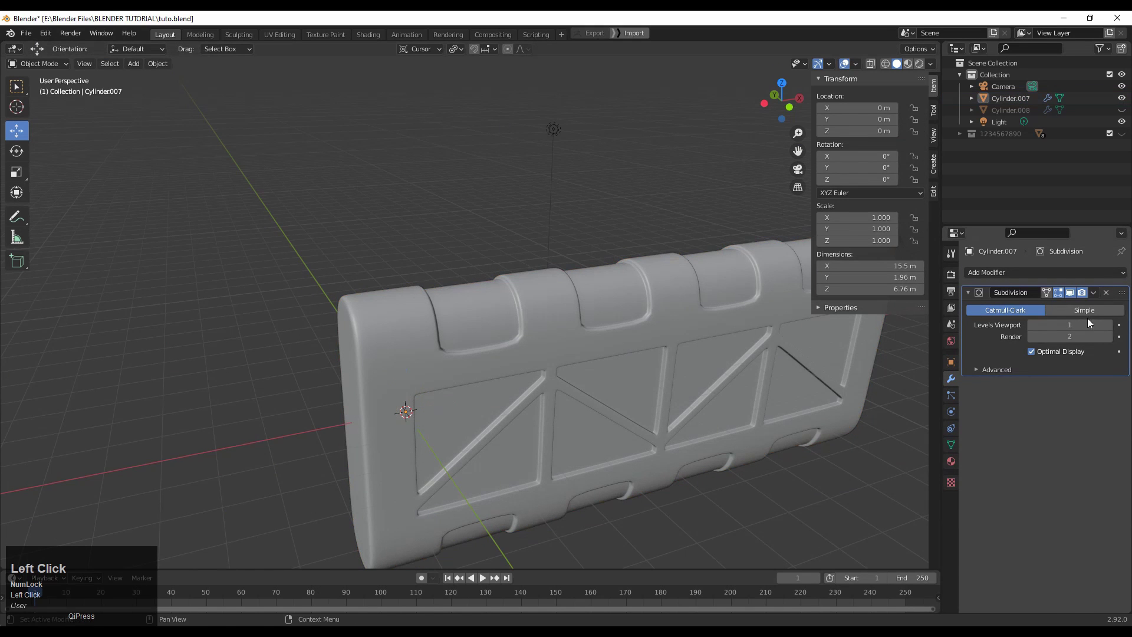
left_click(1109, 325)
scroll(621, 246, "down", 4)
middle_click_drag(621, 246, 610, 197)
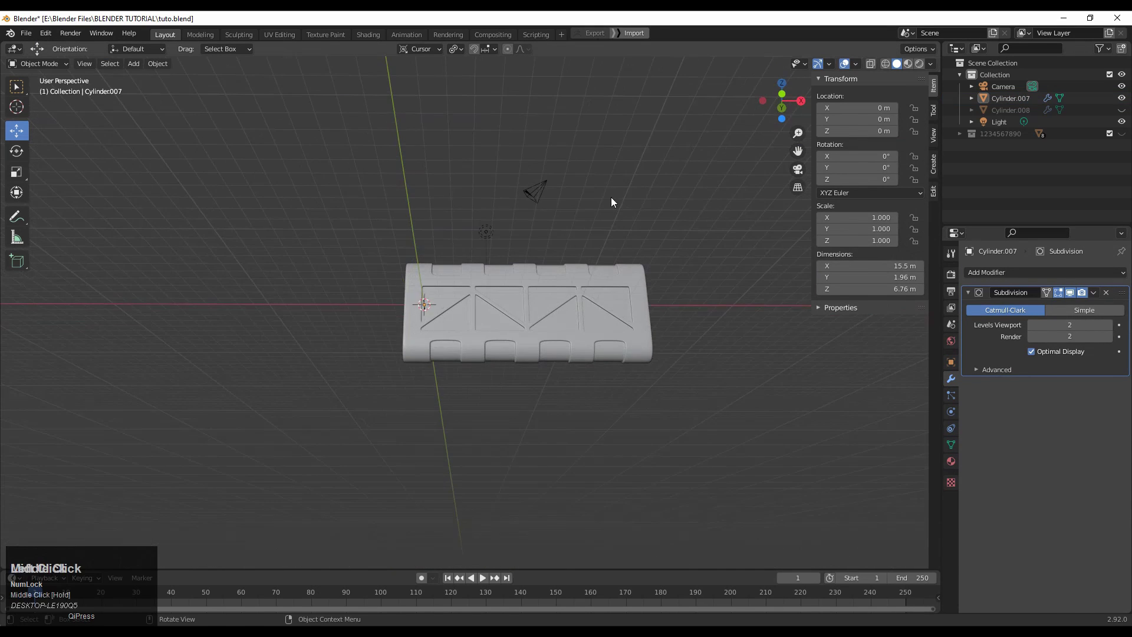
scroll(464, 341, "up", 6)
In front view, add vertical support loops just inside both side edges of the first recess, with slide factors 0.8 and -0.8.
left_click(465, 341)
key("Tab")
middle_click_drag(465, 341, 467, 396)
left_click(781, 105)
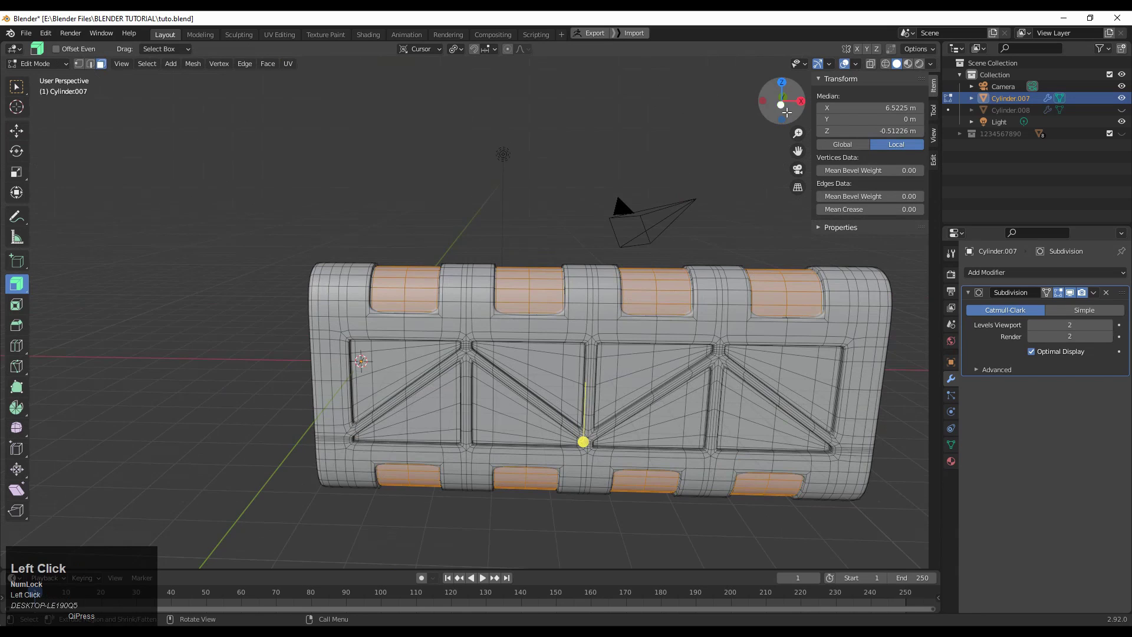
scroll(462, 240, "up", 1)
scroll(462, 240, "up", 2)
key("ctrl+r")
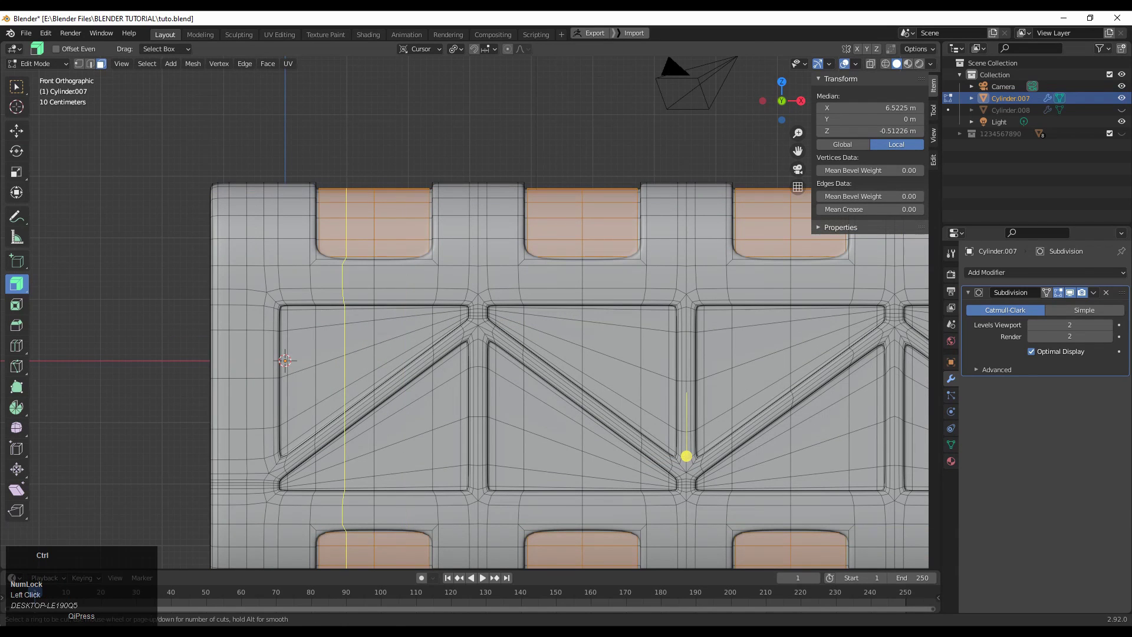
left_click(352, 187)
left_click(363, 458)
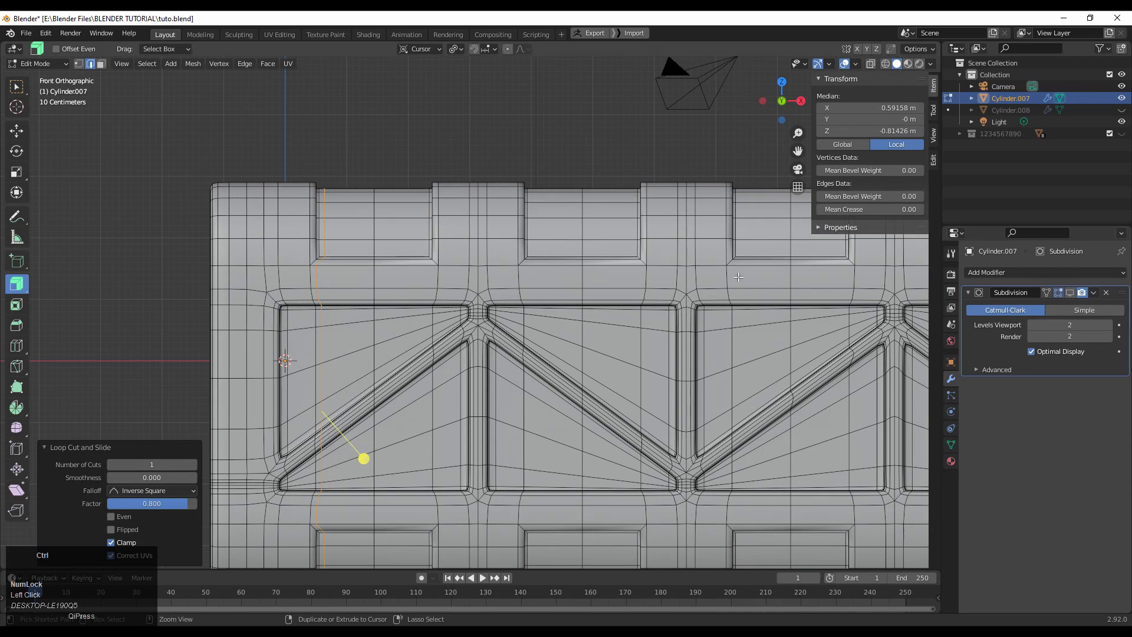
left_click(376, 199)
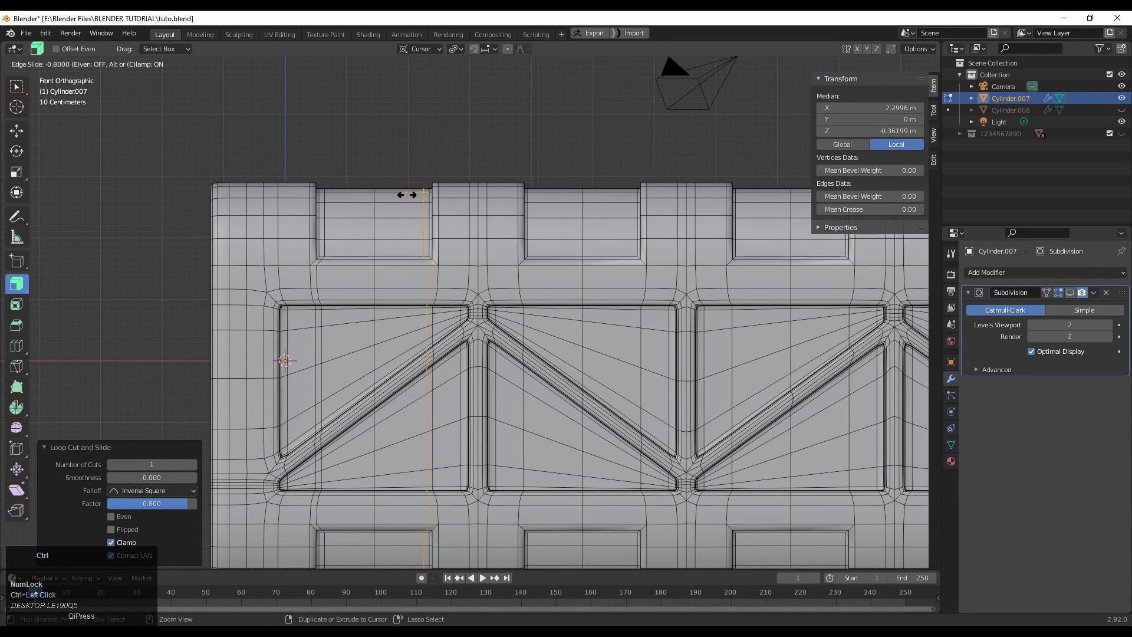
left_click(407, 194)
Add vertical support loops just inside both side edges of the second recess, the right-hand one with slide factor 0.8.
left_click(611, 231)
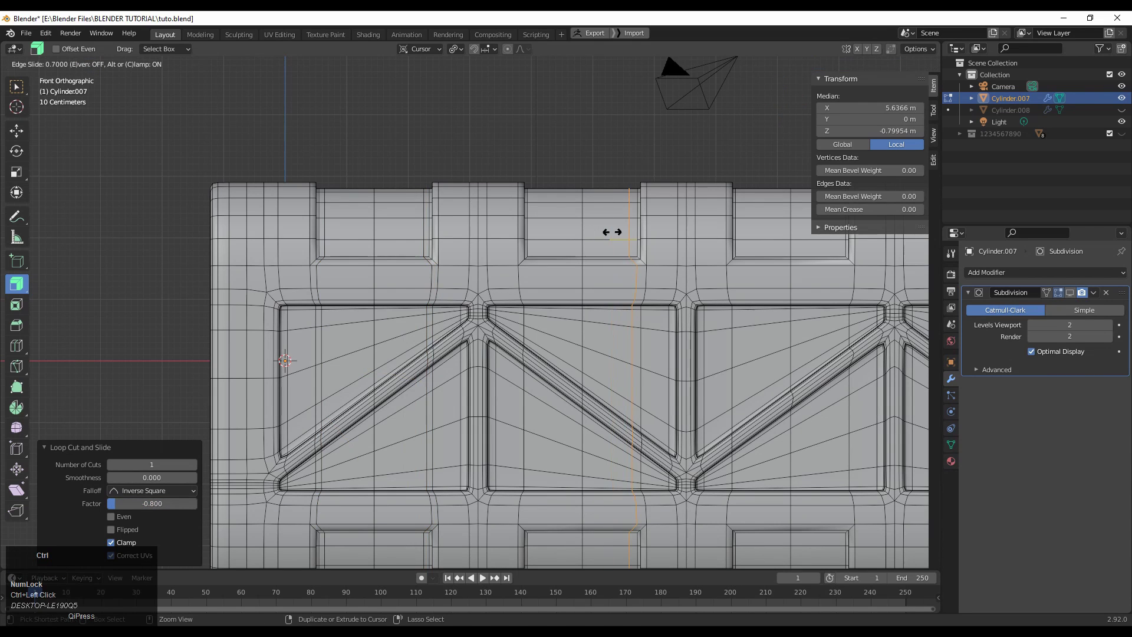
left_click(614, 232)
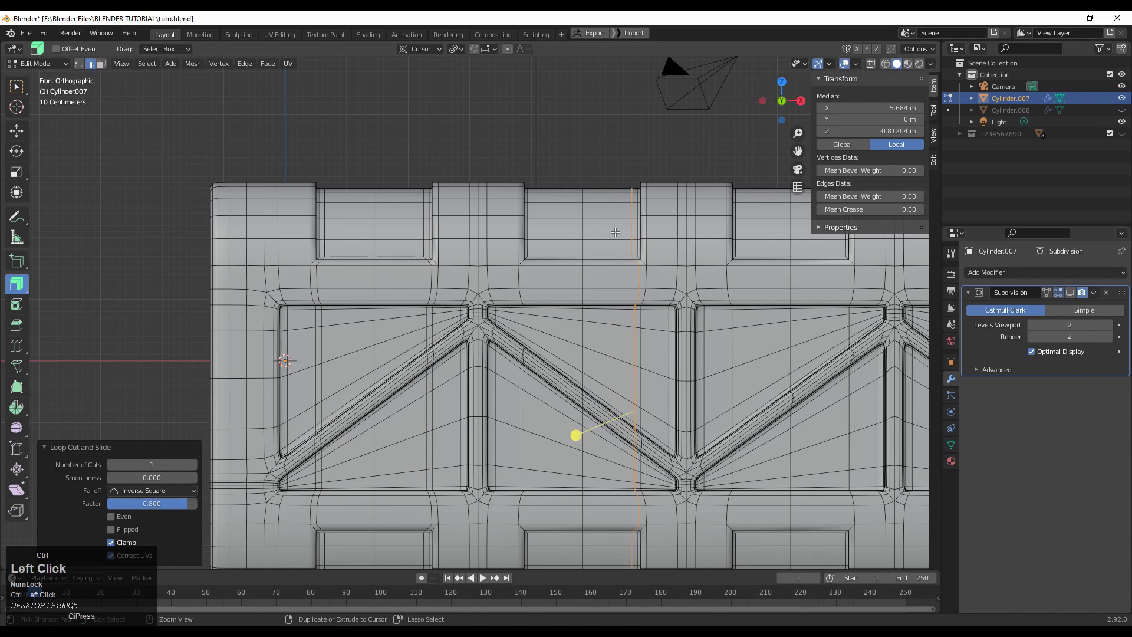
left_click(541, 228)
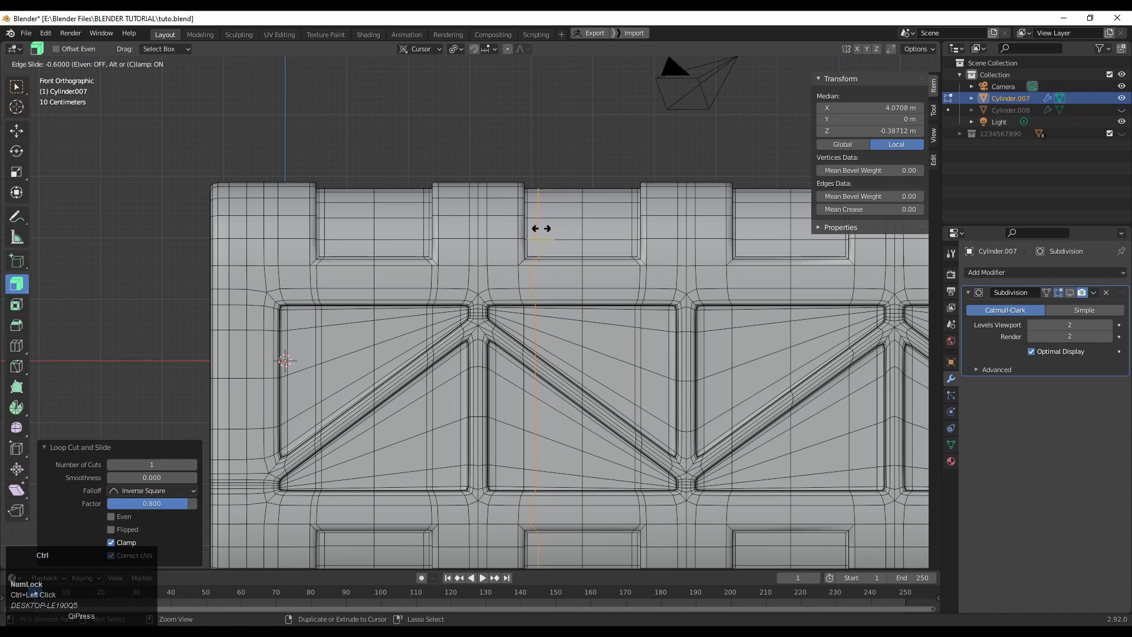
left_click(538, 235)
Add vertical support loops just inside both side edges of the third recess, with slide factors -0.8 and 0.8.
middle_click_drag(744, 222, 565, 227, "shift")
key("ctrl+r")
left_click(568, 228)
left_click(564, 228)
key("ctrl+r")
left_click(647, 220)
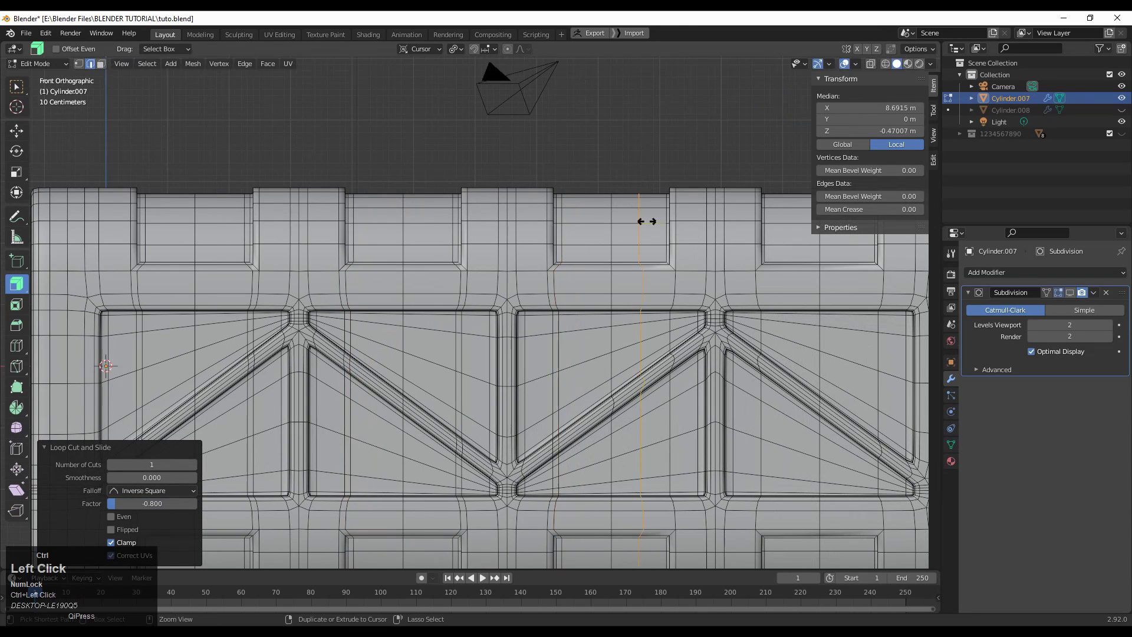
left_click(669, 224)
key("BackSpace")
type("8")
key("Return")
Add vertical support loops just inside both side edges of the fourth recess.
middle_click_drag(792, 211, 560, 168, "shift")
key("ctrl+r")
left_click(559, 168)
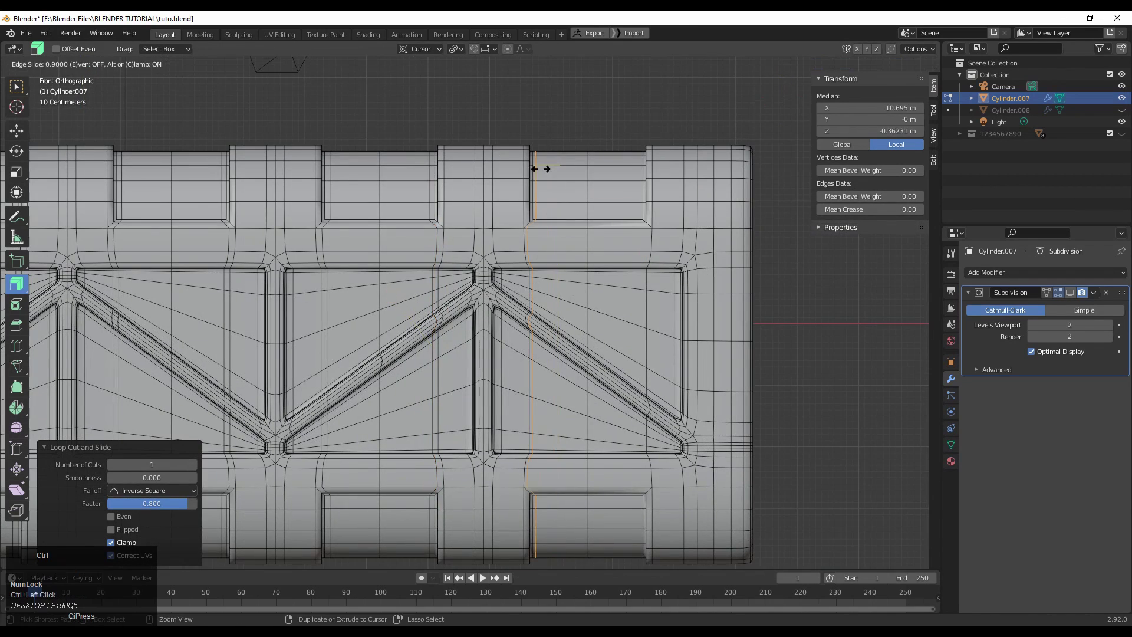
left_click(596, 165)
Return to Object Mode, enable the Subdivision modifier's viewport display, and deselect the body to inspect its smoothed shape.
key("Tab")
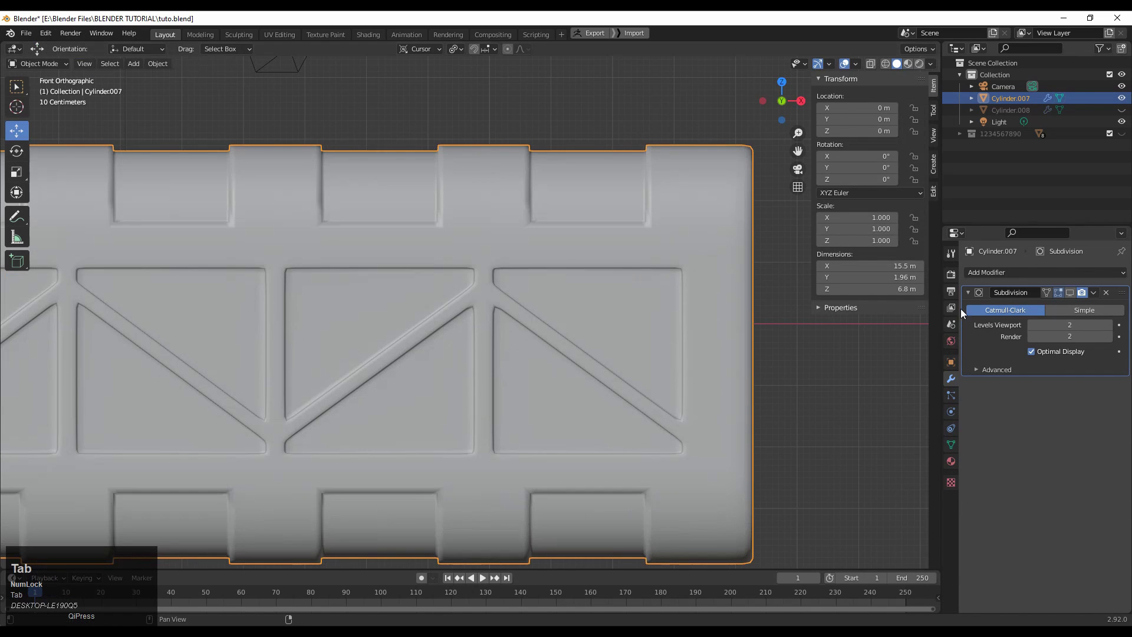
left_click(1066, 292)
scroll(758, 301, "down", 4)
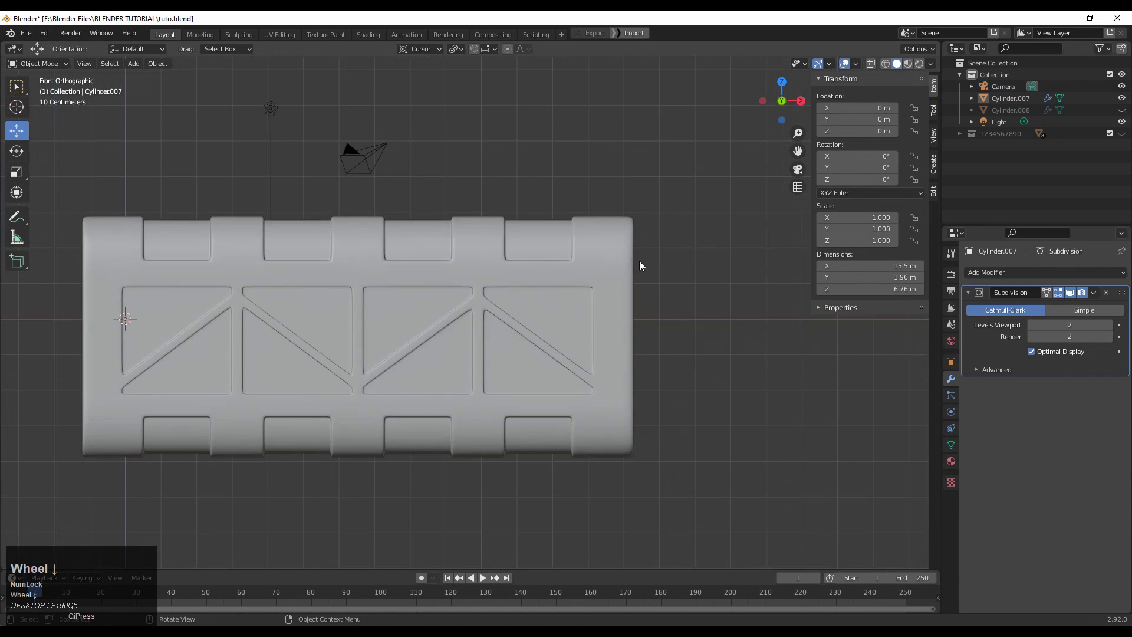
middle_click_drag(639, 260, 506, 354)
scroll(568, 289, "up", 2)
scroll(584, 239, "down", 6)
left_click(589, 201)
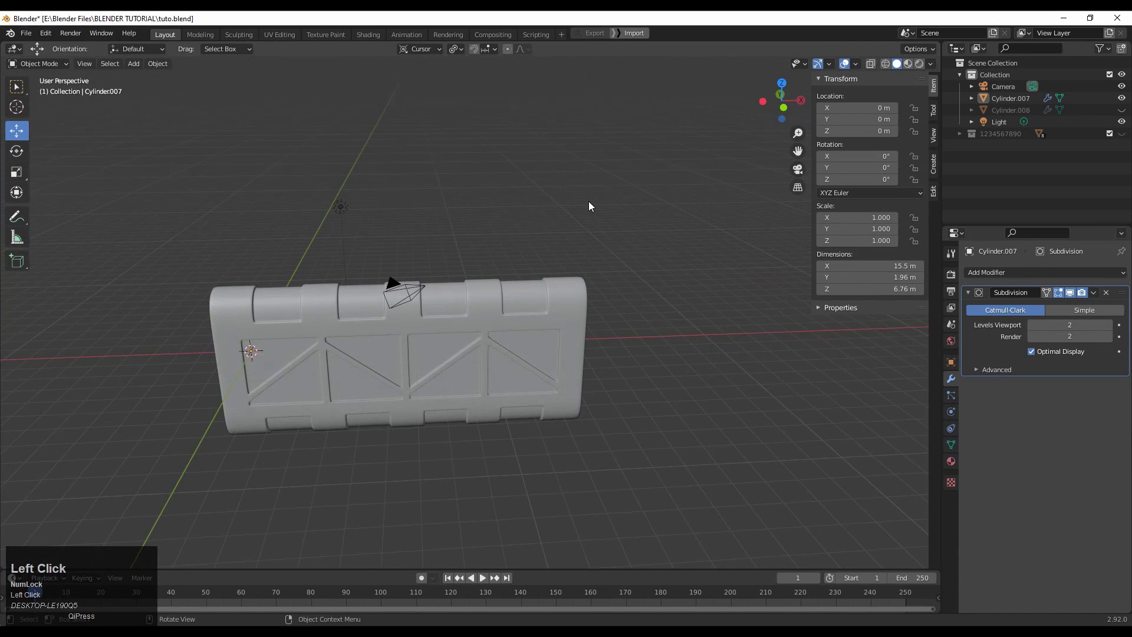
middle_click_drag(545, 309, 543, 306, "shift")
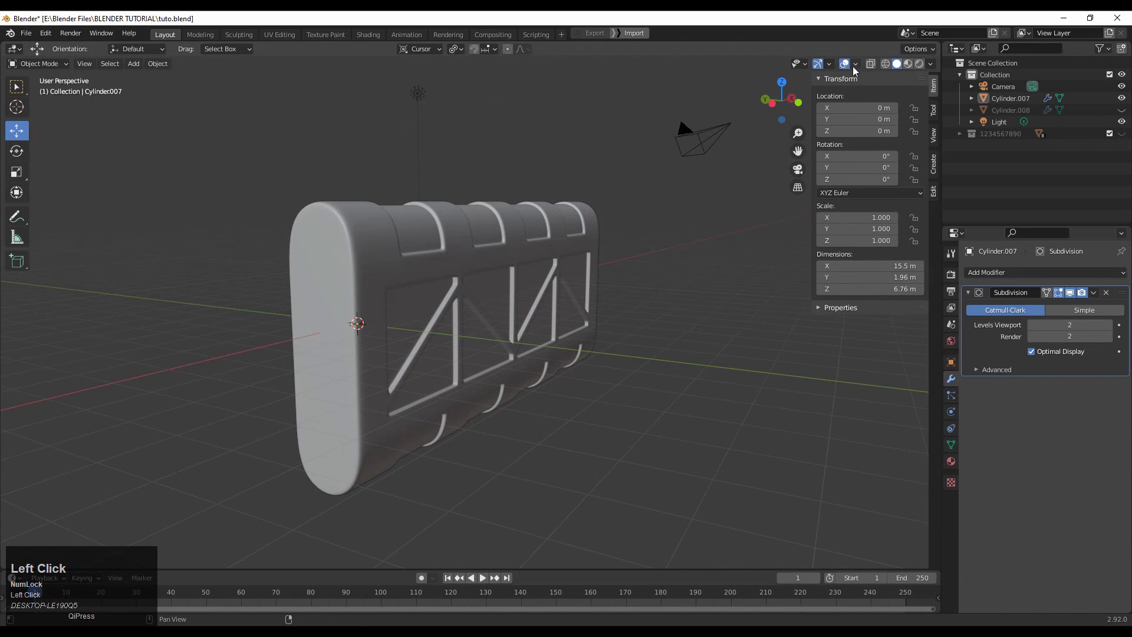
Turn on the wireframe overlay and examine the body's subdivided topology from the front and side.
left_click(855, 65)
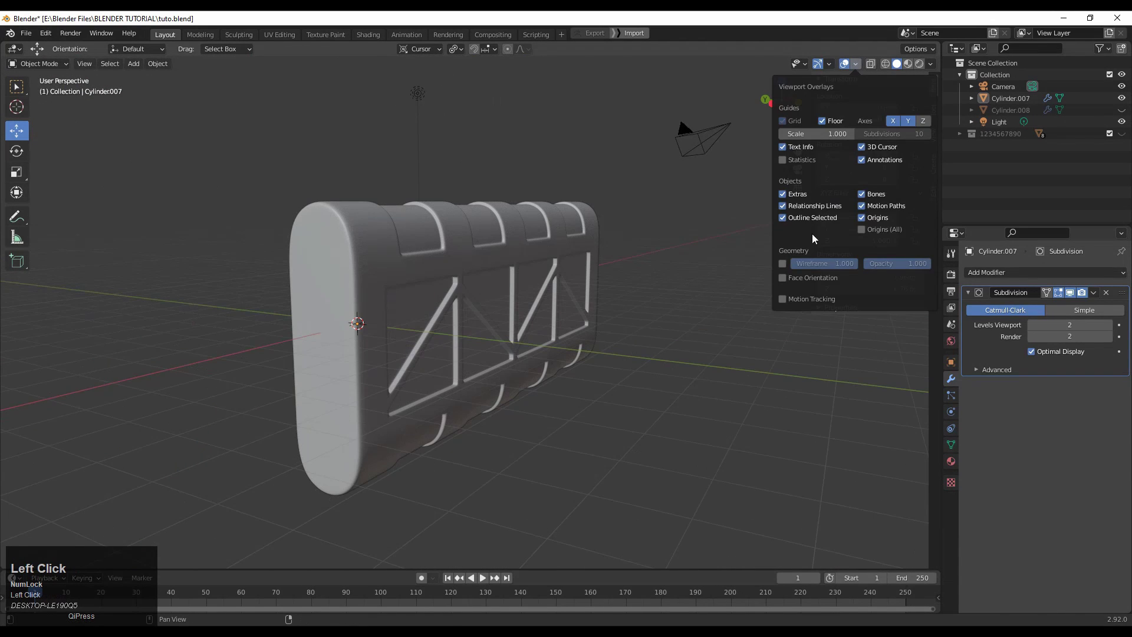
left_click(783, 264)
middle_click_drag(689, 298, 306, 295)
scroll(756, 300, "down", 1)
Hide all viewport overlays and save the file.
left_click(845, 64)
key("ctrl+s")
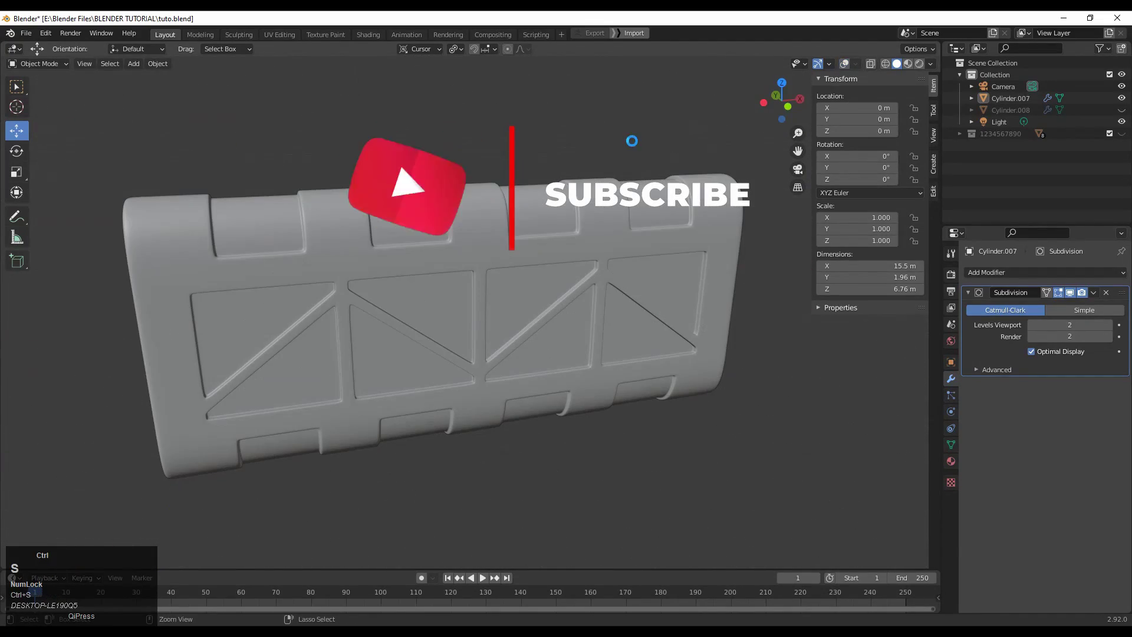